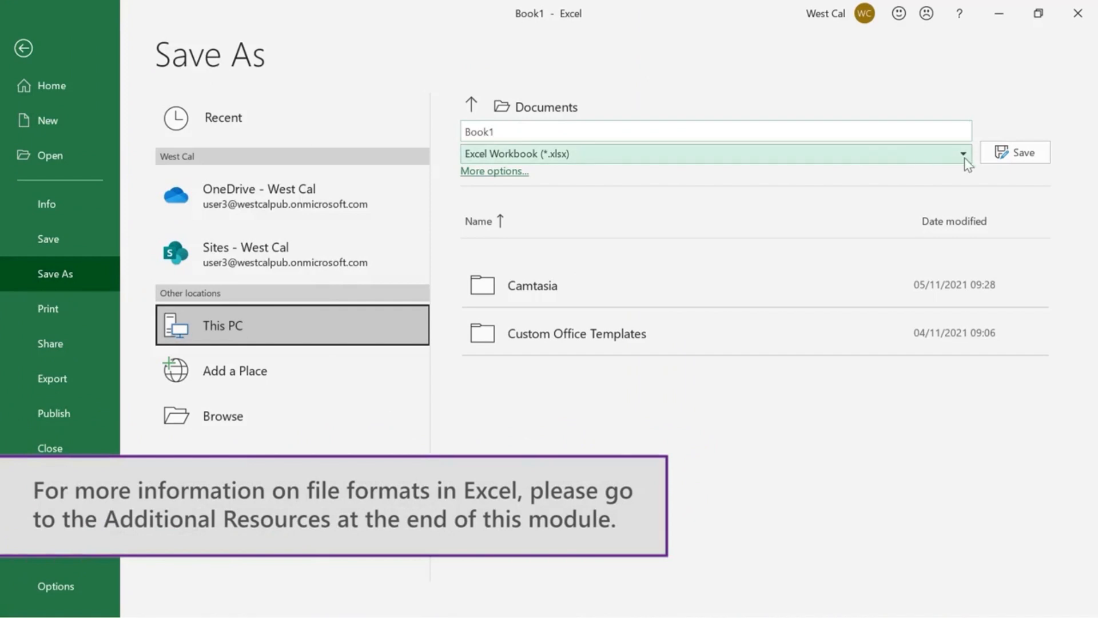
Examine the file formats offered when saving the workbook as Book1 in the Documents folder on This PC.
{"action": "left_click", "coordinate": [963, 154]}
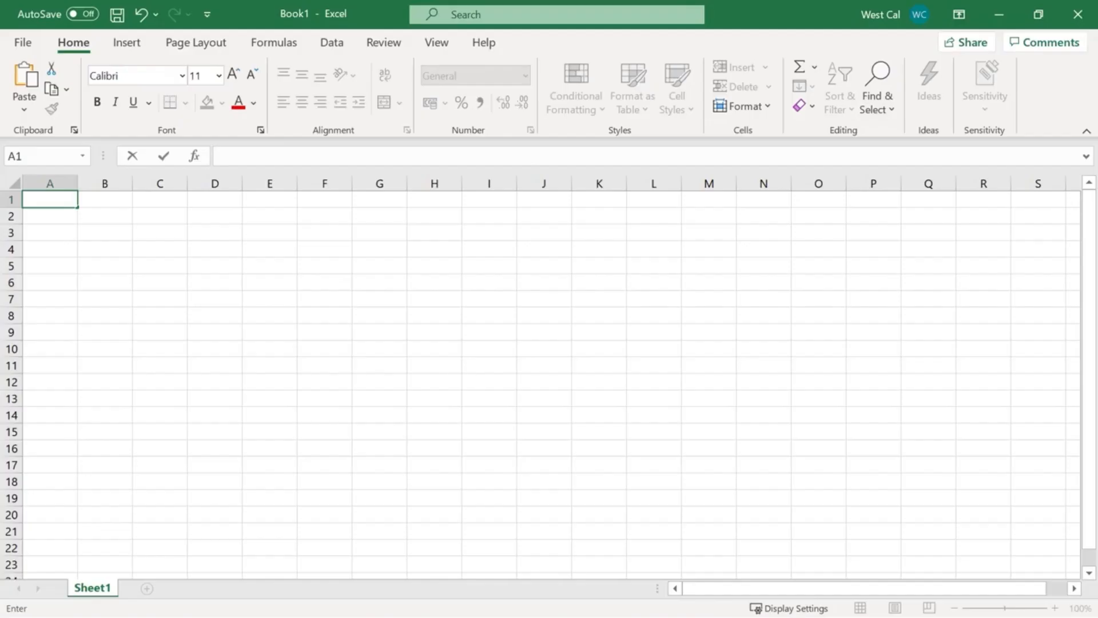
{"action": "left_click", "coordinate": [22, 45]}
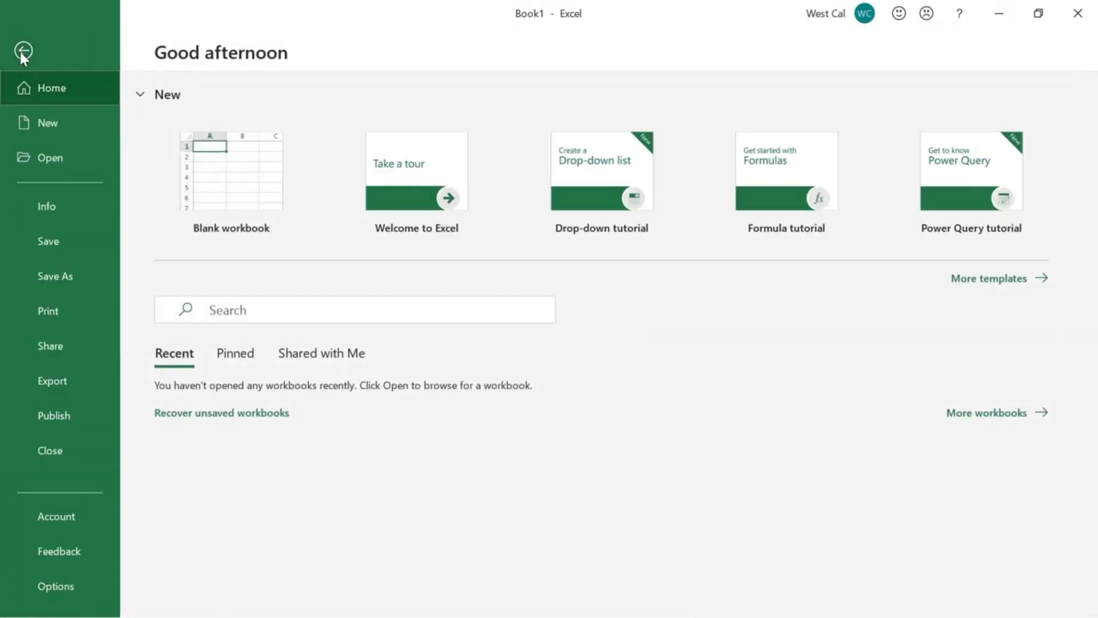
{"action": "left_click", "coordinate": [87, 241]}
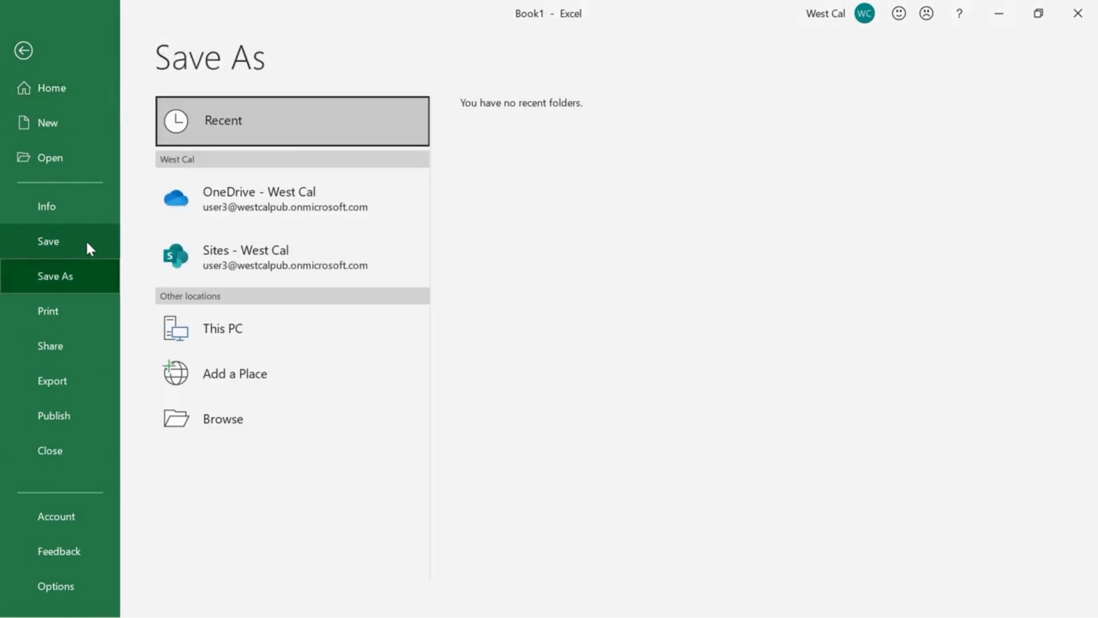
{"action": "left_click", "coordinate": [273, 323]}
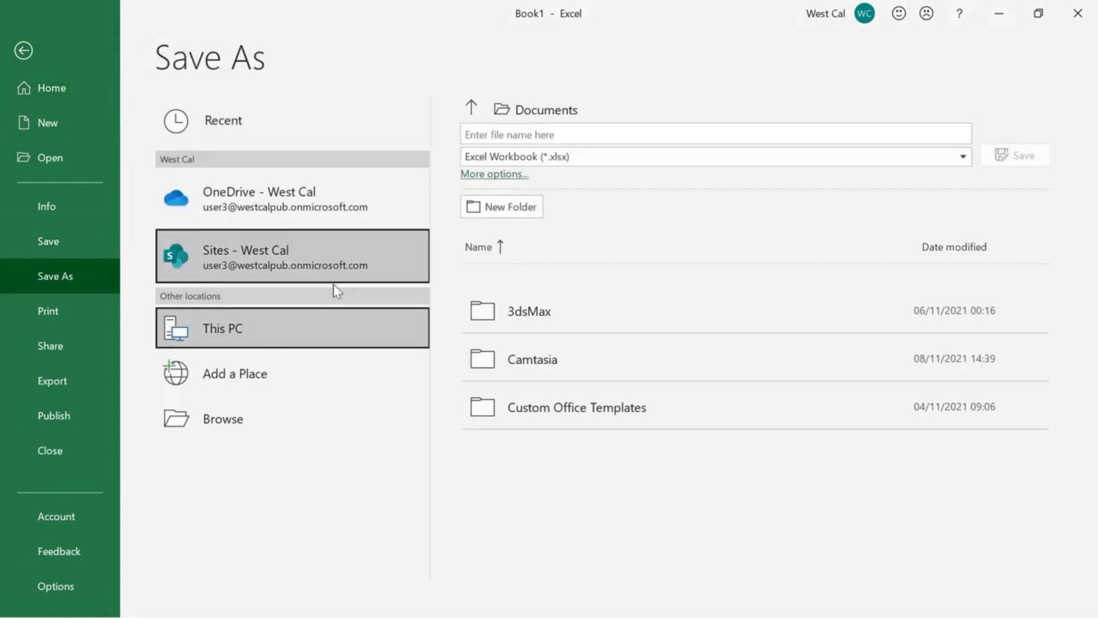
{"action": "left_click", "coordinate": [567, 132]}
{"action": "type", "text": "Book1"}
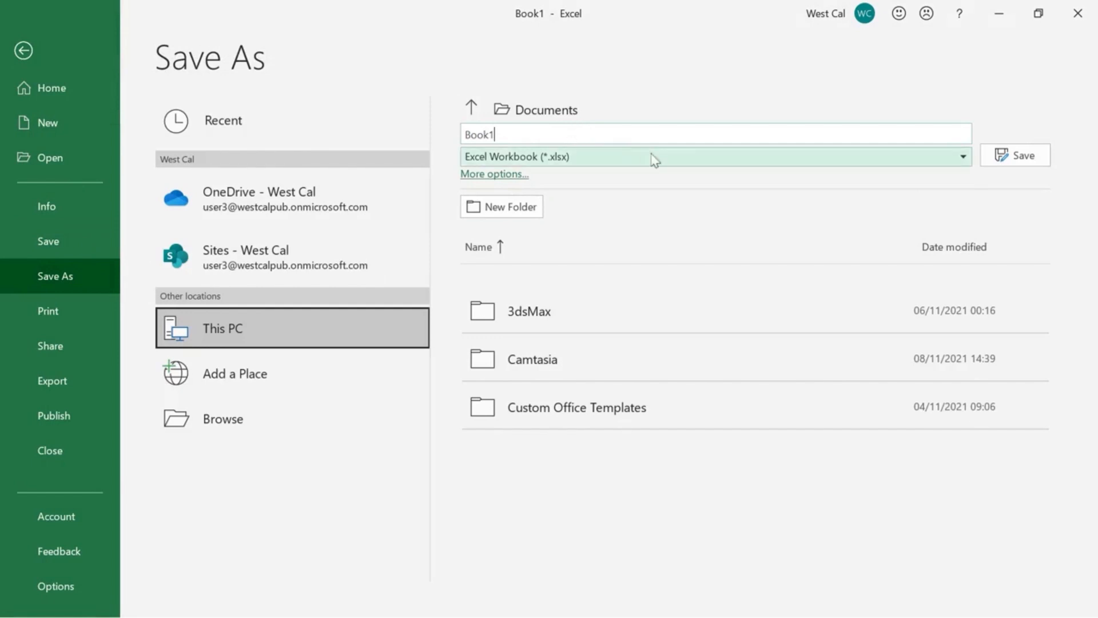
{"action": "left_click", "coordinate": [670, 159]}
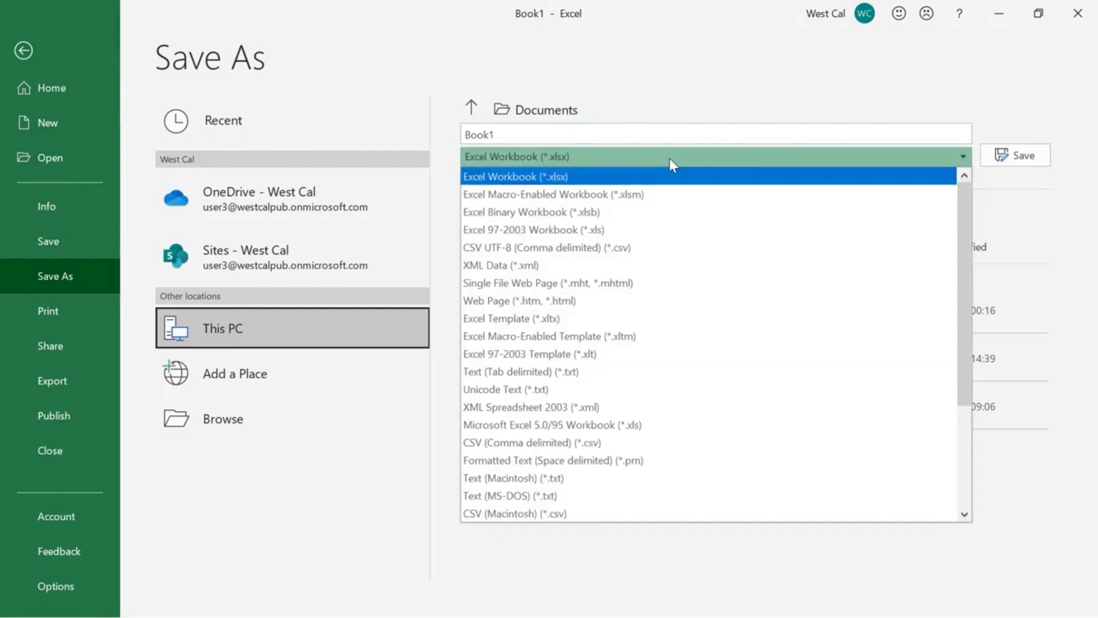
{"action": "left_click", "coordinate": [669, 158]}
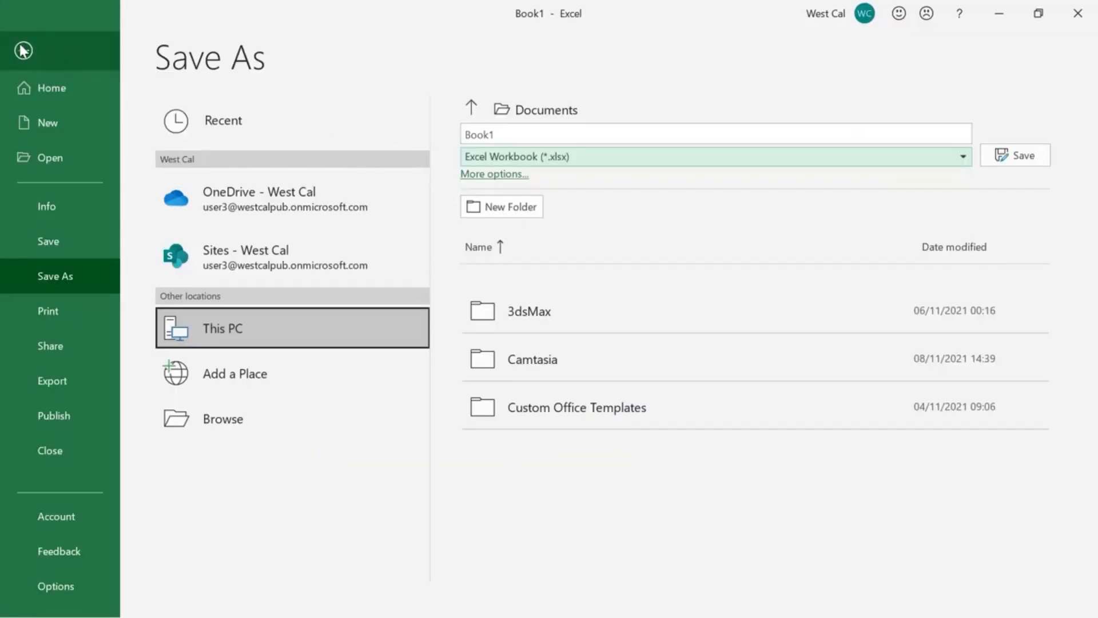
{"action": "left_click", "coordinate": [23, 49]}
View the quick Save this file dialog for the unsaved workbook and dismiss it without saving.
{"action": "left_click", "coordinate": [117, 15]}
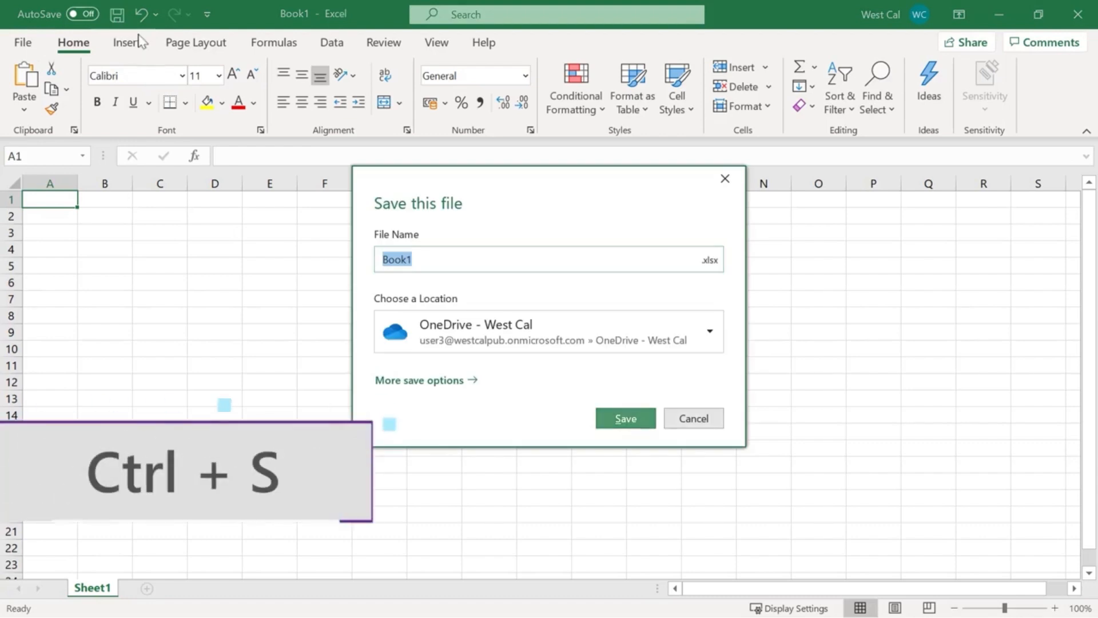
{"action": "left_click", "coordinate": [690, 422]}
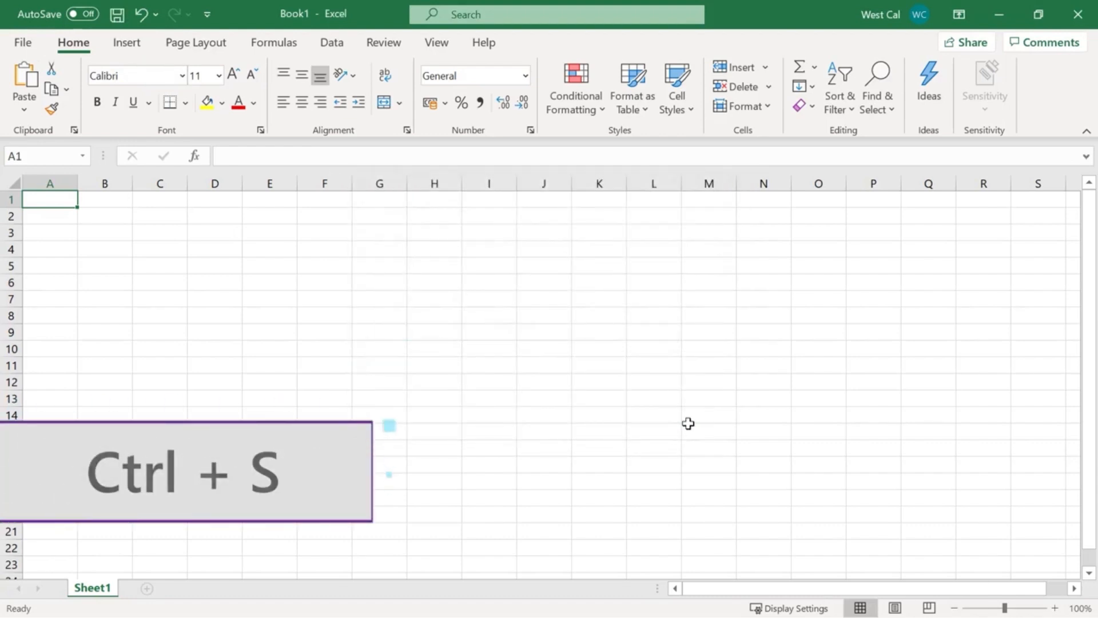
Browse for a save location for the workbook and choose the Desktop folder.
{"action": "left_click", "coordinate": [23, 42]}
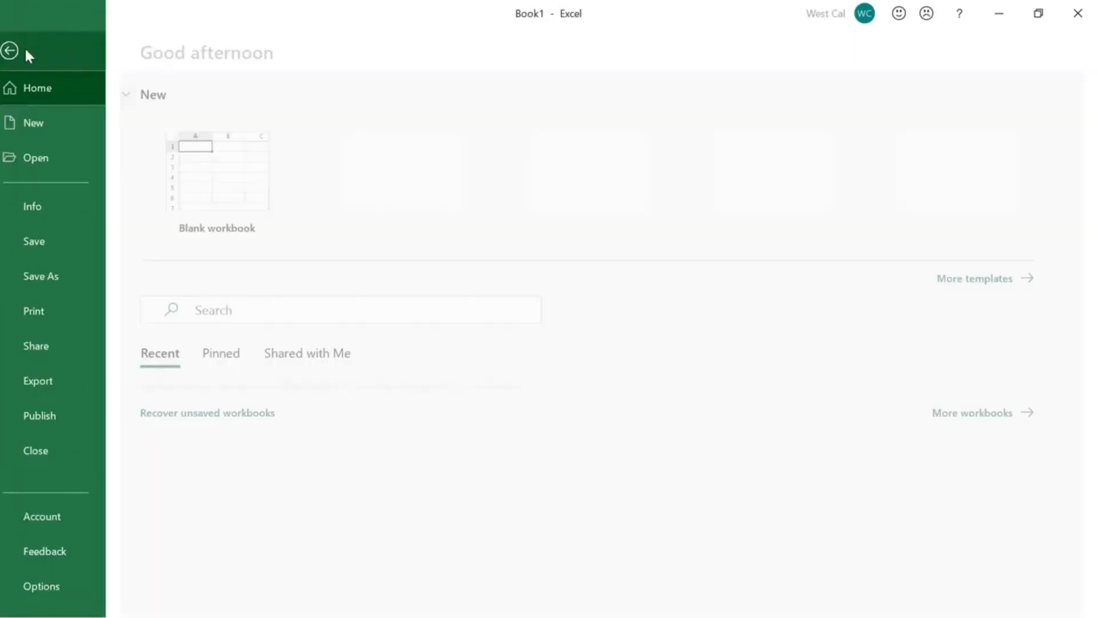
{"action": "left_click", "coordinate": [92, 269]}
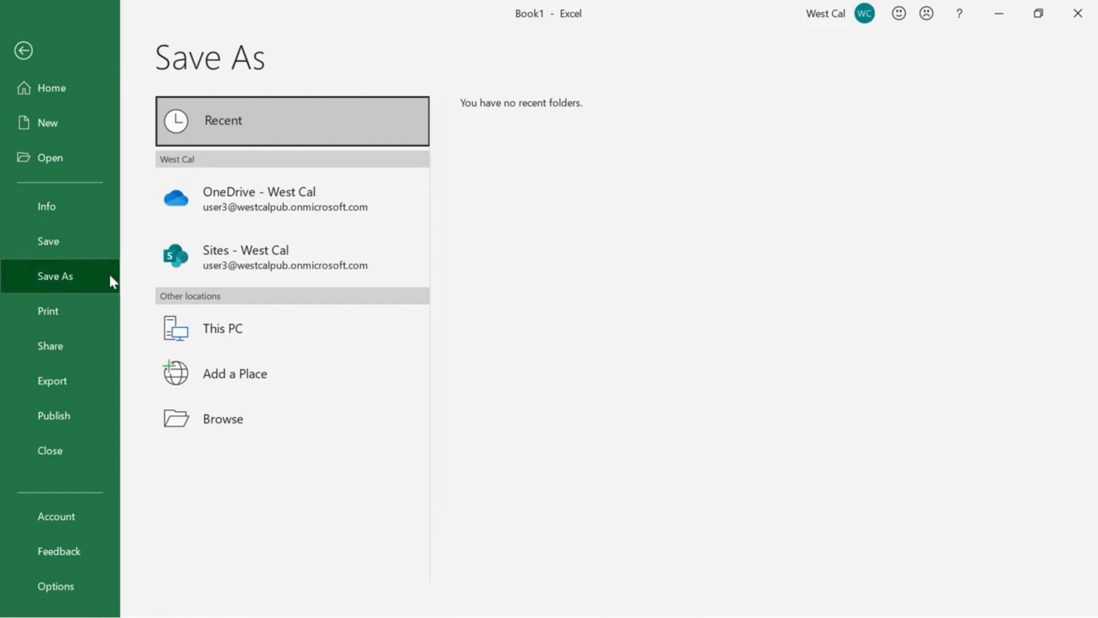
{"action": "left_click", "coordinate": [276, 422]}
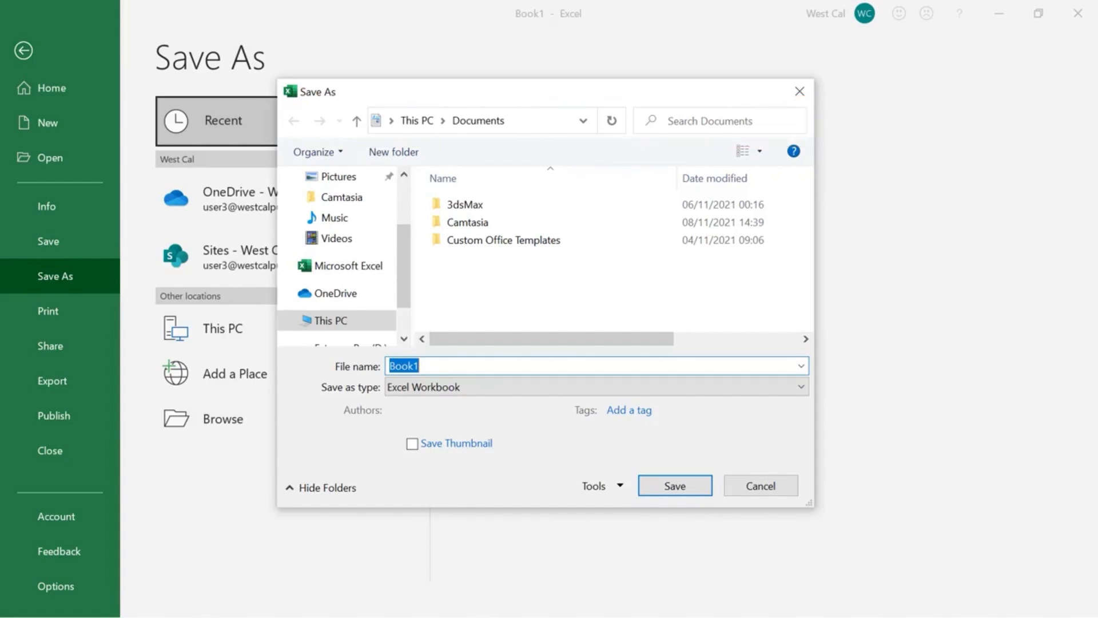
{"action": "left_click_drag", "start_coordinate": [404, 258], "coordinate": [408, 216]}
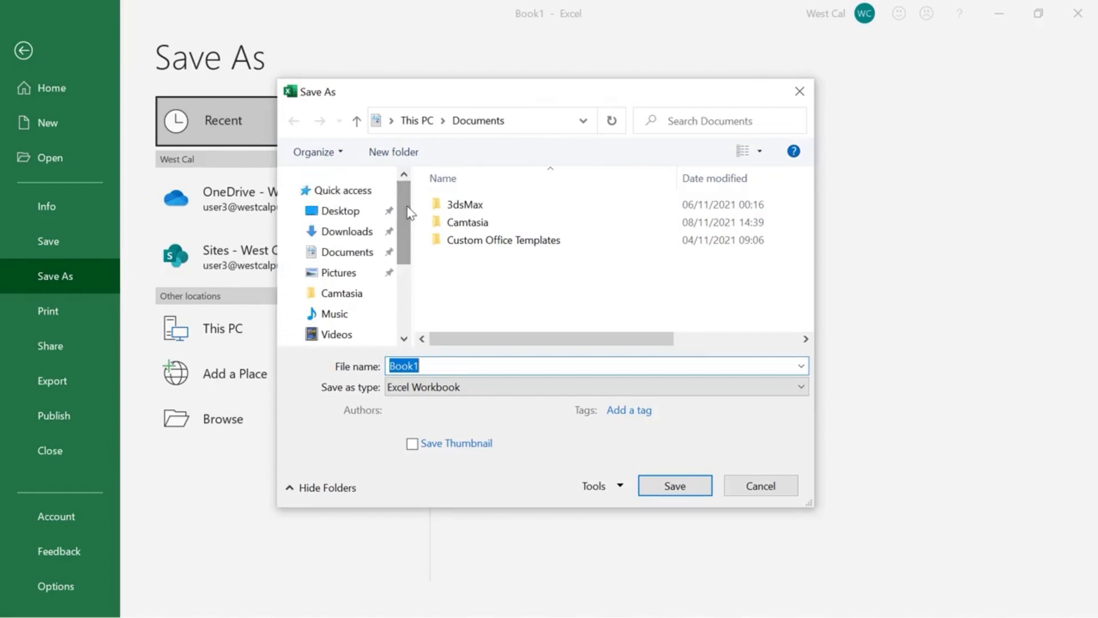
{"action": "left_click", "coordinate": [346, 223]}
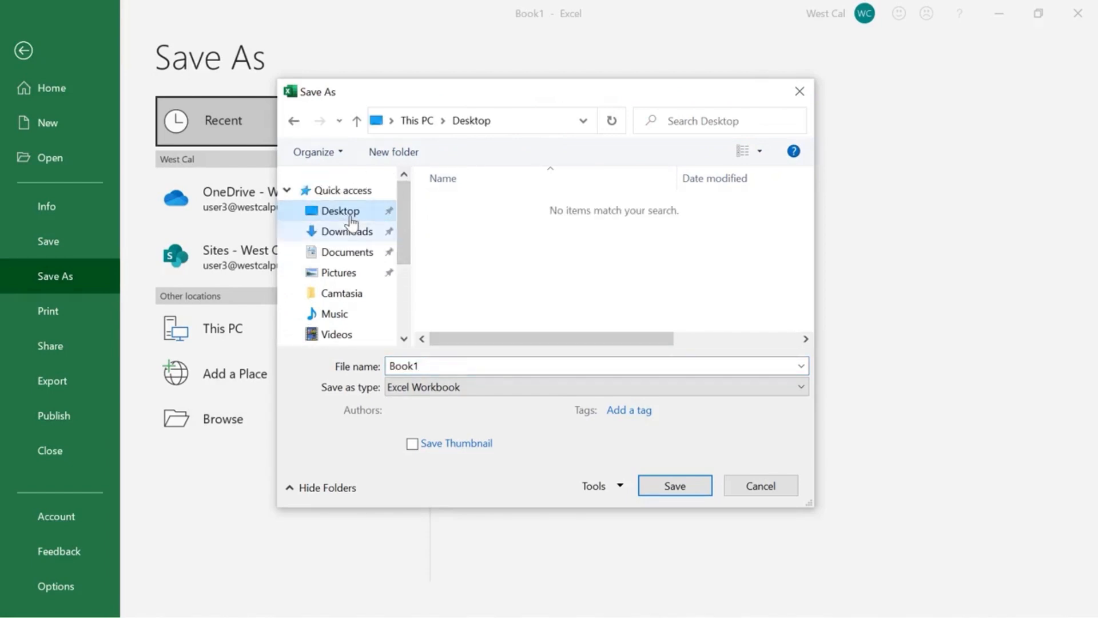
Name the file My workbook, choose the Excel Workbook type and save it.
{"action": "left_click", "coordinate": [442, 366]}
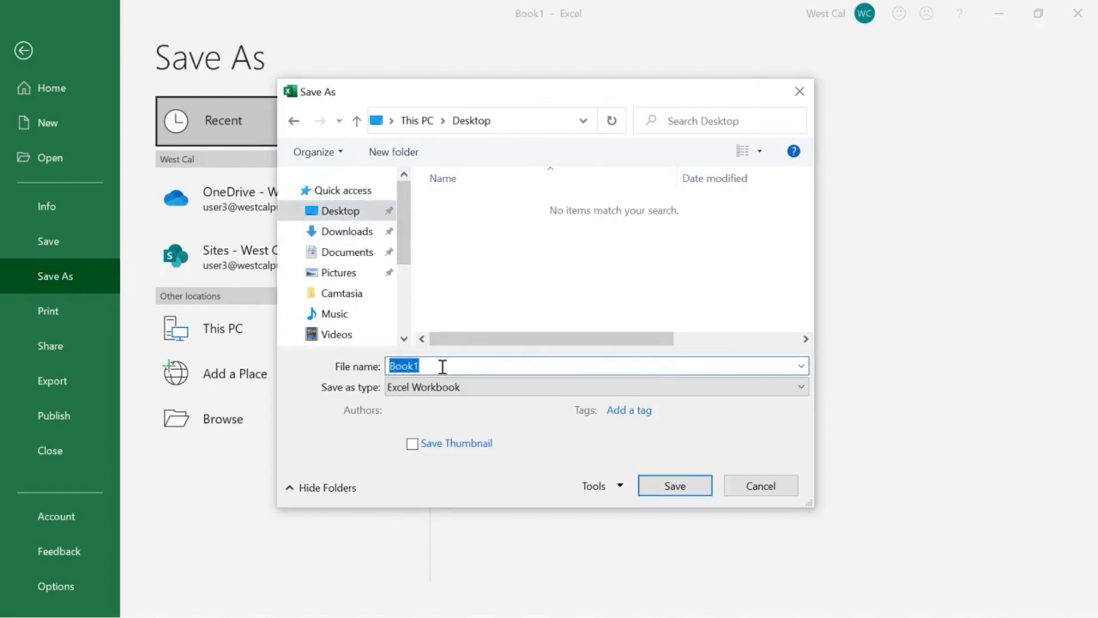
{"action": "type", "text": "My workbook"}
{"action": "left_click", "coordinate": [452, 387]}
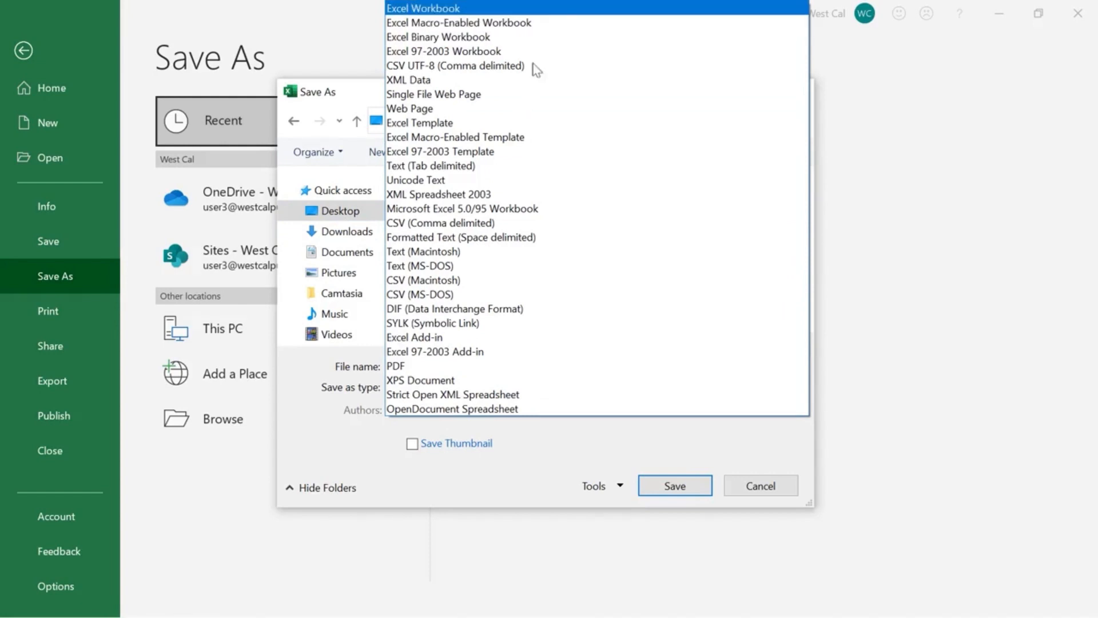
{"action": "left_click", "coordinate": [547, 12]}
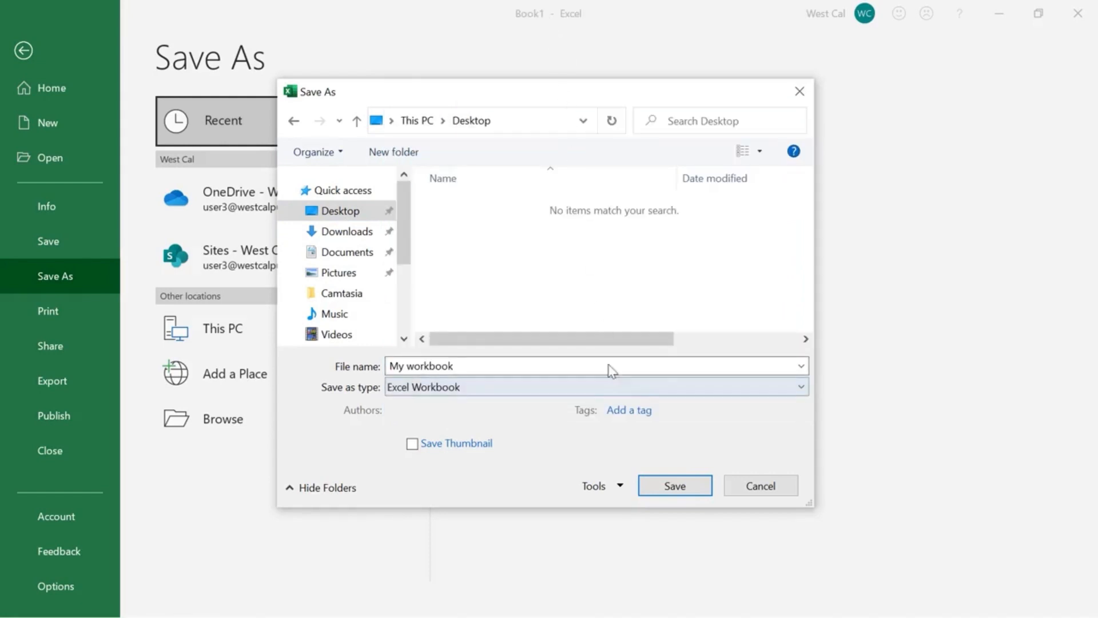
{"action": "left_click", "coordinate": [647, 484]}
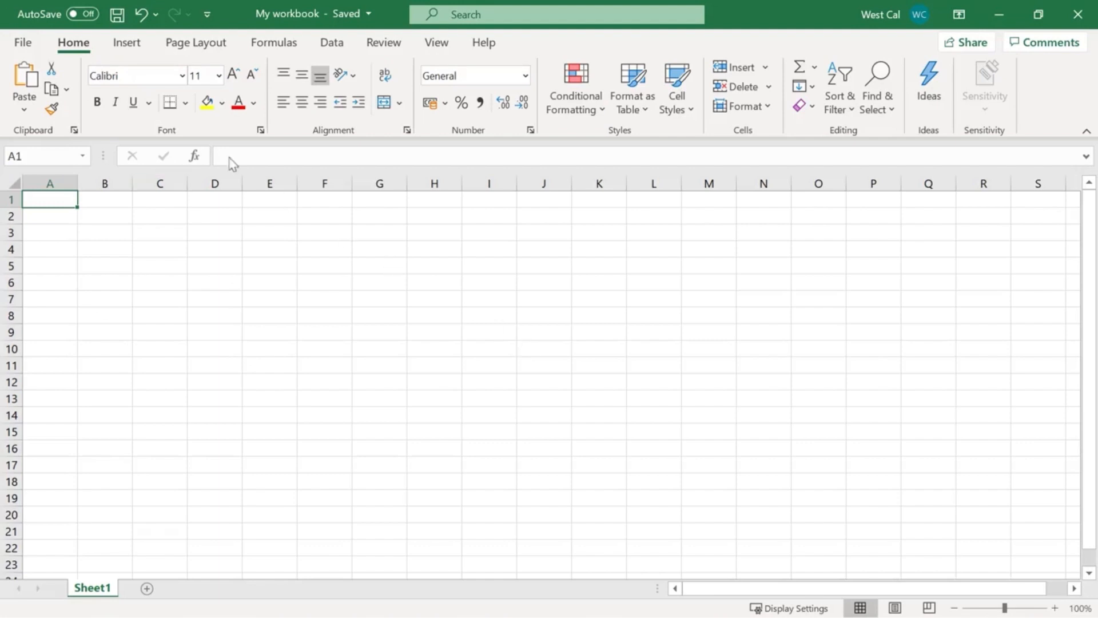
View the Save As options for the saved workbook.
{"action": "left_click", "coordinate": [23, 42]}
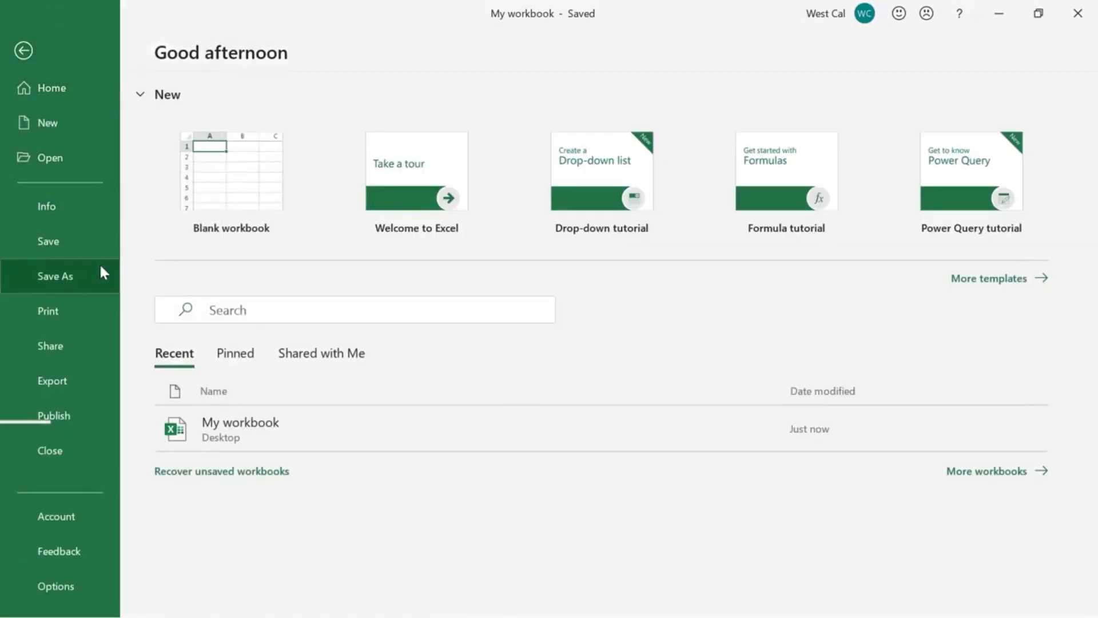
{"action": "left_click", "coordinate": [98, 274]}
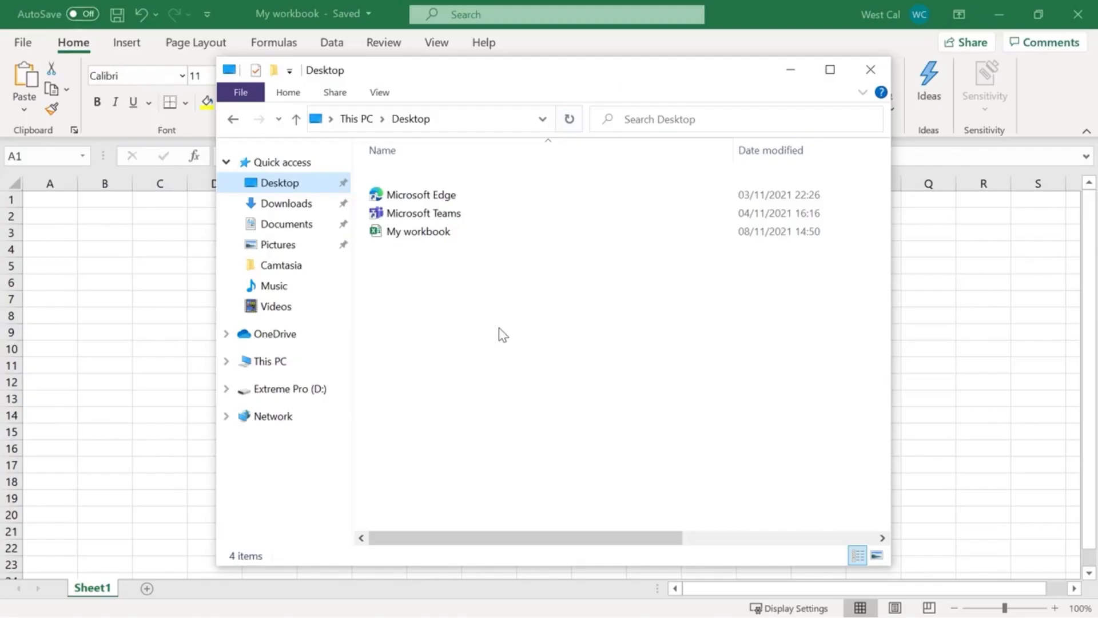
View the OneDrive location in File Explorer, dismiss the OneDrive setup window and close File Explorer.
{"action": "left_click", "coordinate": [316, 338]}
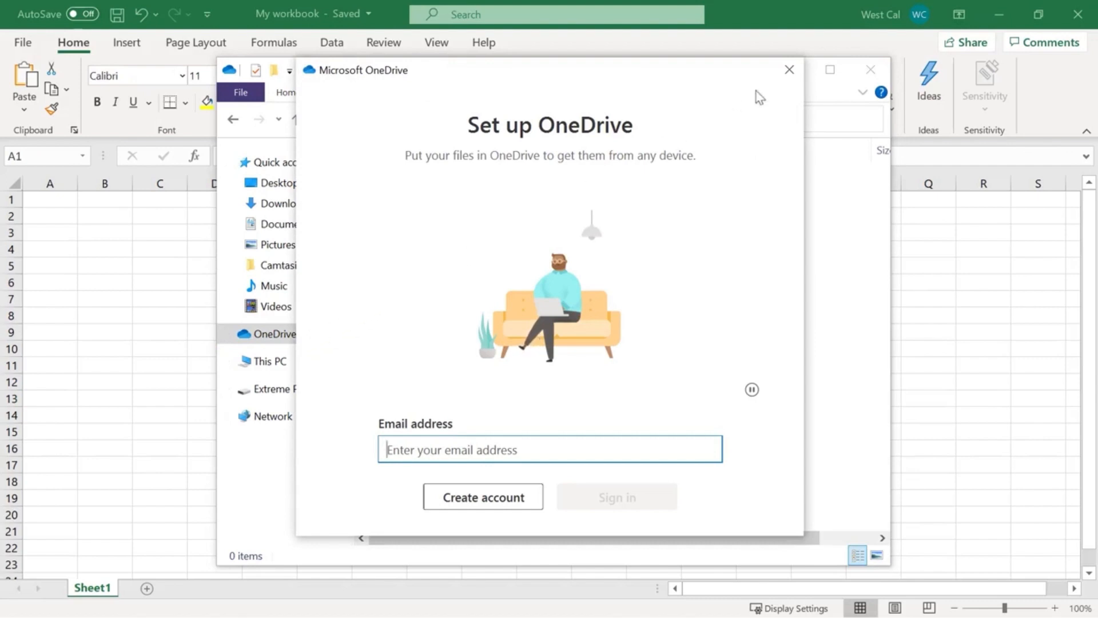
{"action": "left_click", "coordinate": [789, 69]}
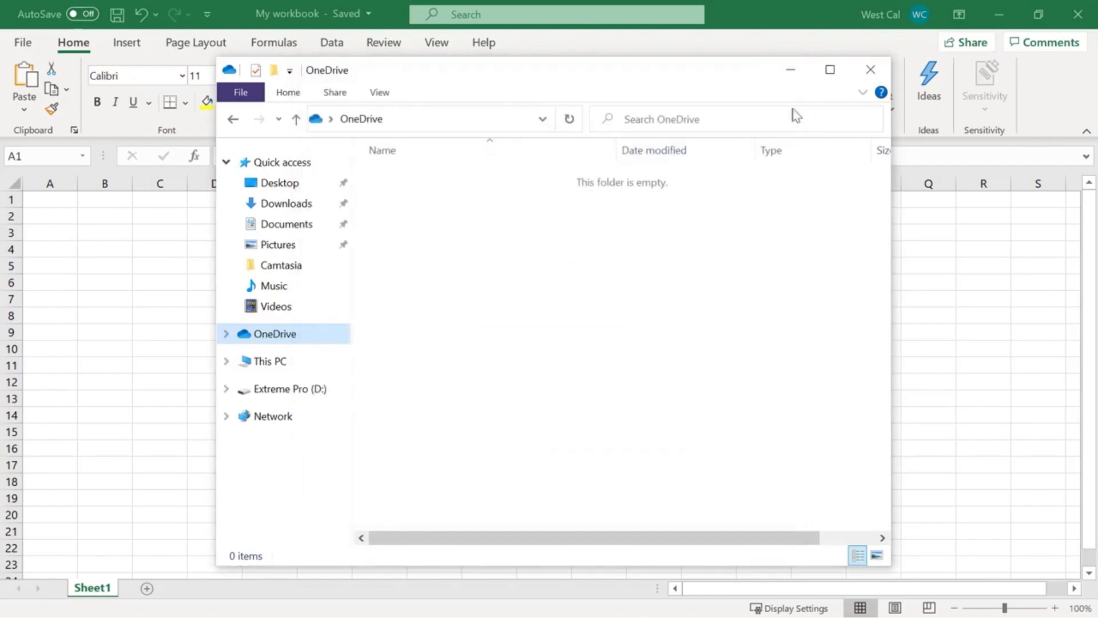
{"action": "left_click", "coordinate": [871, 69]}
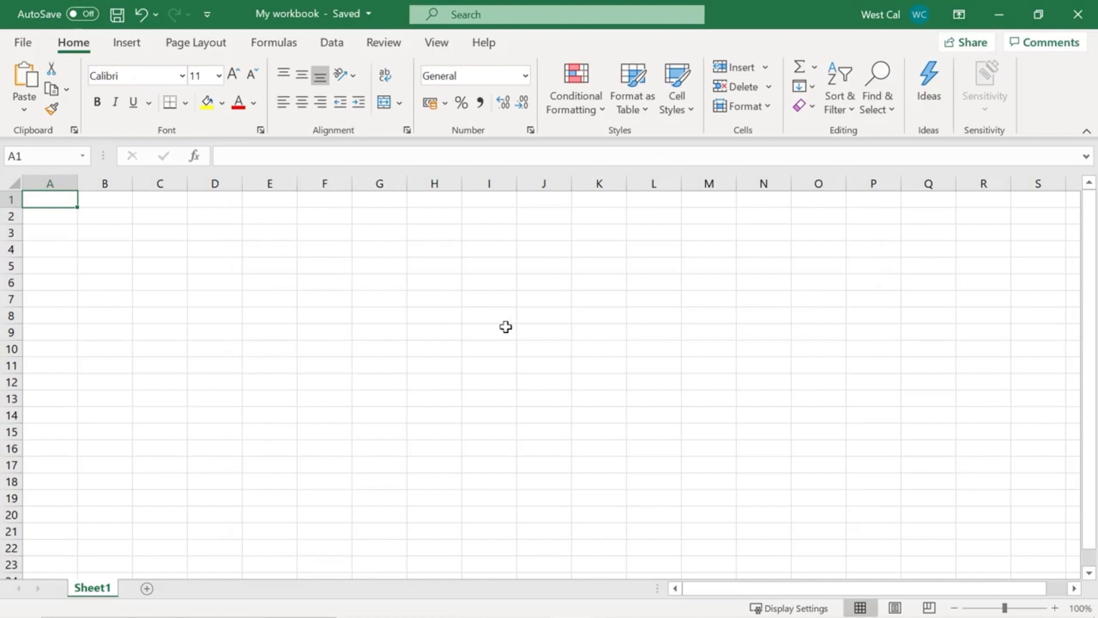
Open OneDrive as a location for saving a copy of My workbook.
{"action": "left_click", "coordinate": [24, 47]}
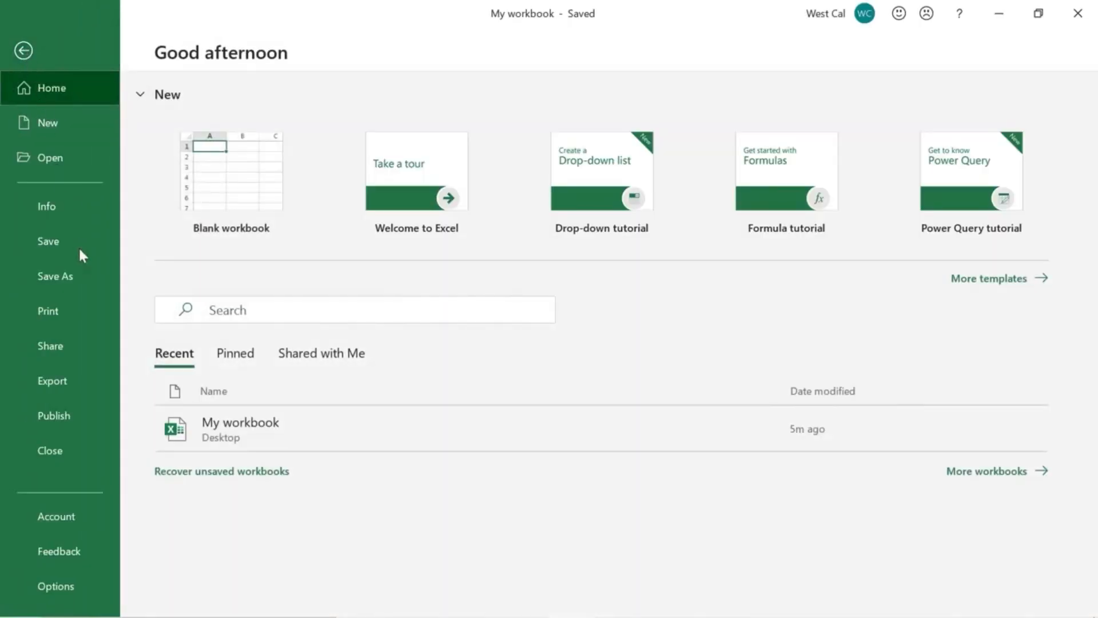
{"action": "left_click", "coordinate": [87, 280]}
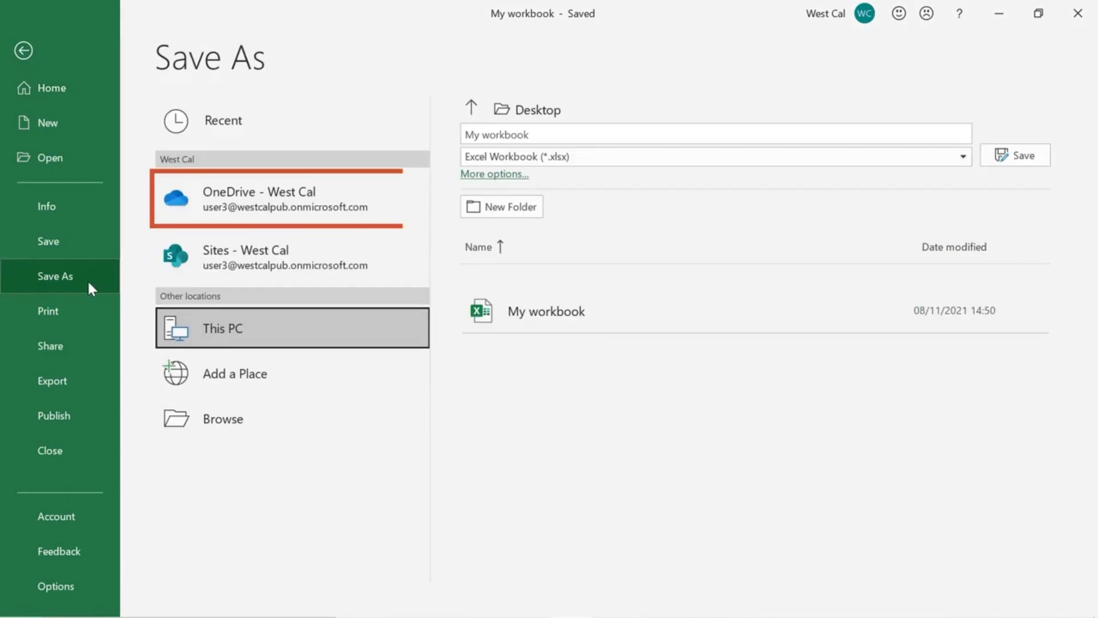
{"action": "left_click", "coordinate": [198, 222]}
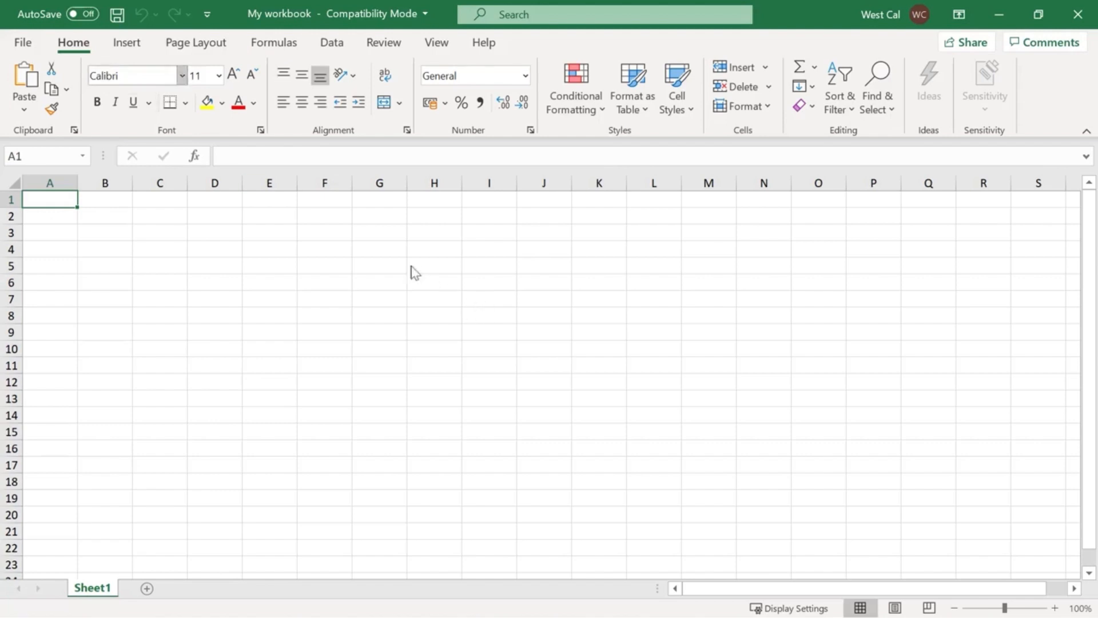
Convert the compatibility-mode My workbook to the current format, saving it on the Desktop as an Excel Workbook.
{"action": "left_click", "coordinate": [28, 45]}
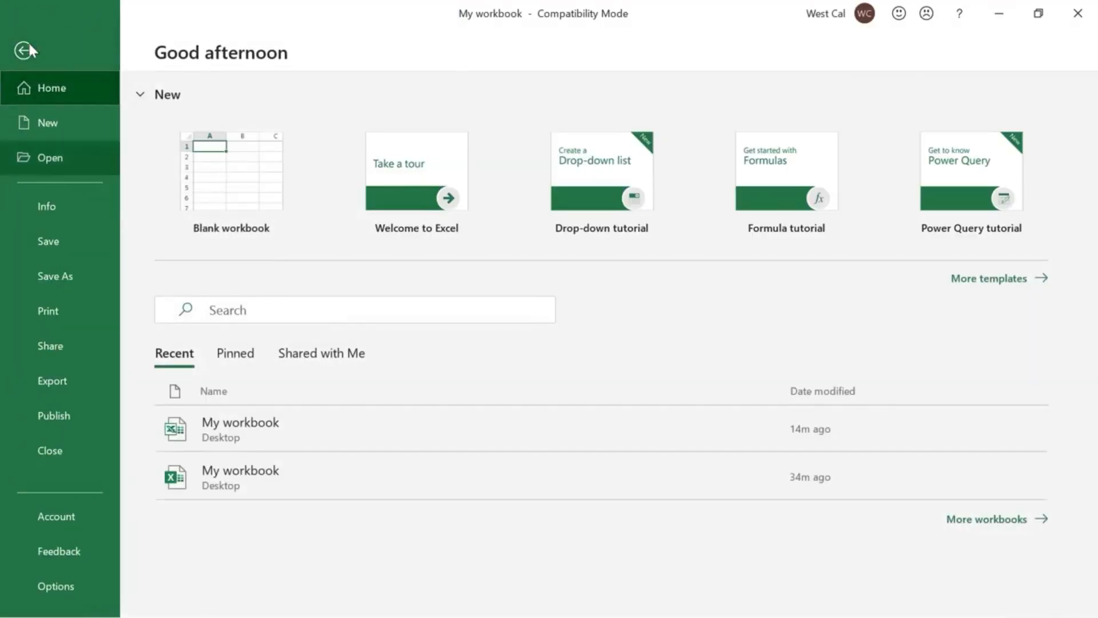
{"action": "left_click", "coordinate": [80, 208]}
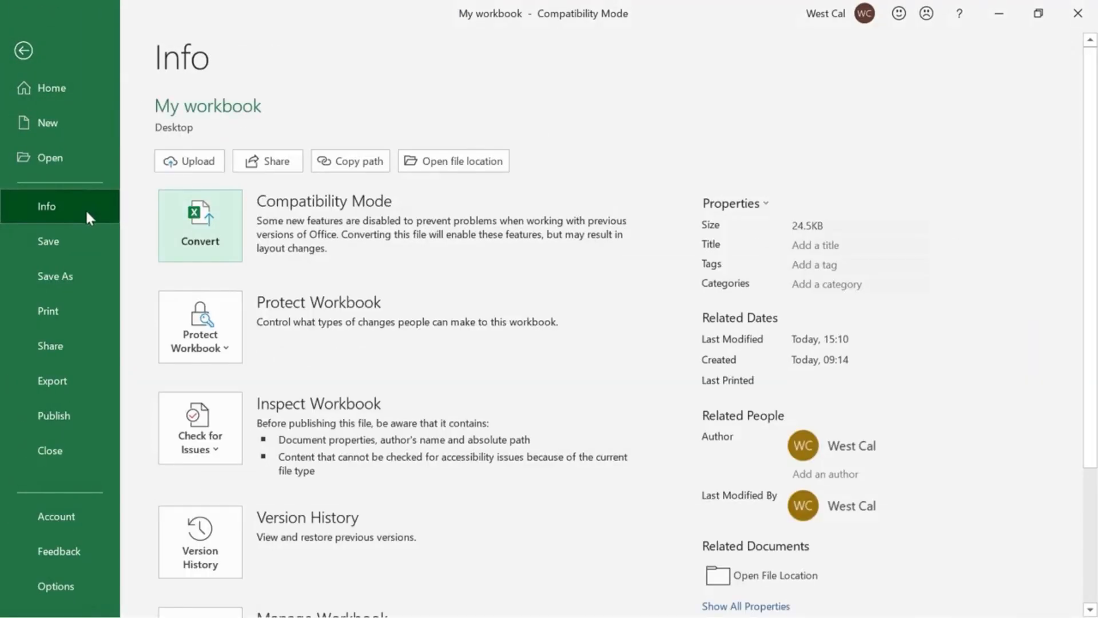
{"action": "left_click", "coordinate": [227, 247]}
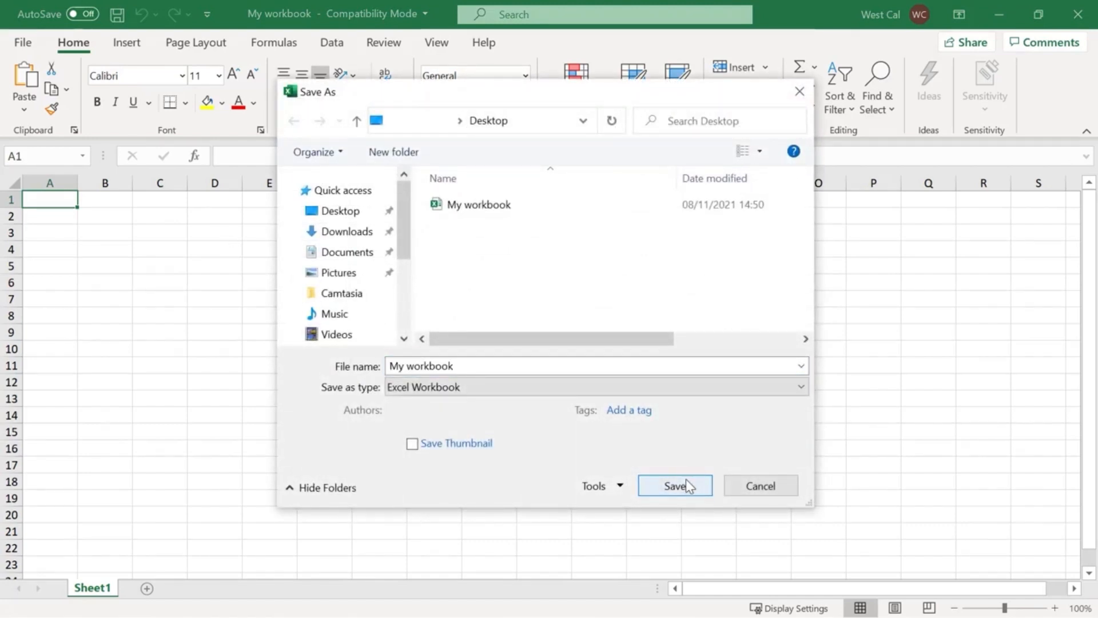
{"action": "left_click", "coordinate": [685, 483]}
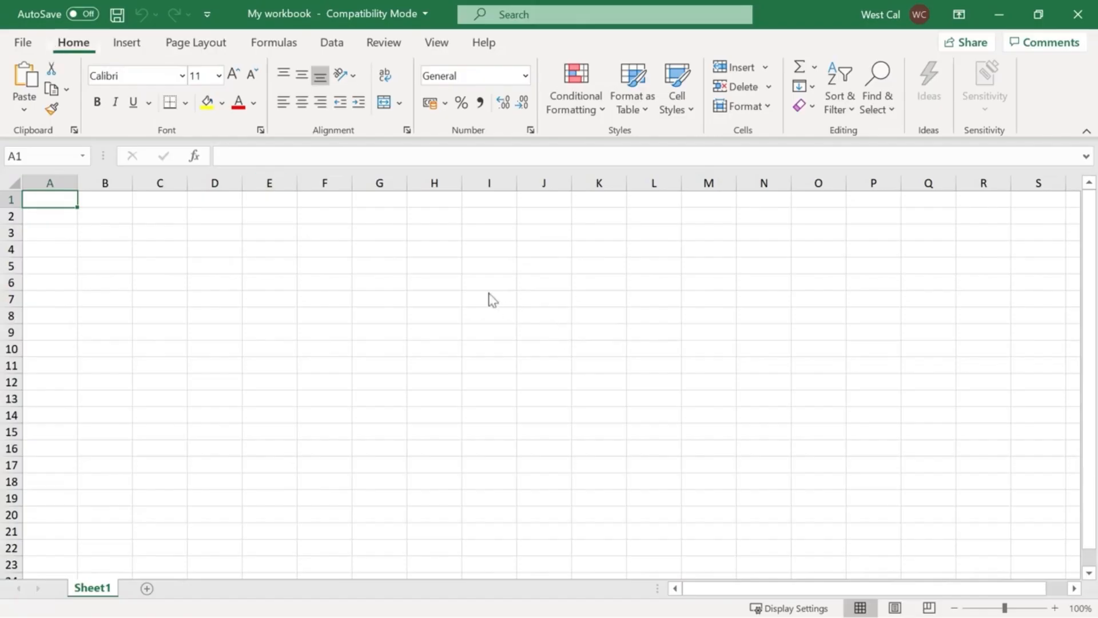
Check My workbook for features unsupported by earlier Excel versions and close the Compatibility Checker.
{"action": "left_click", "coordinate": [23, 42]}
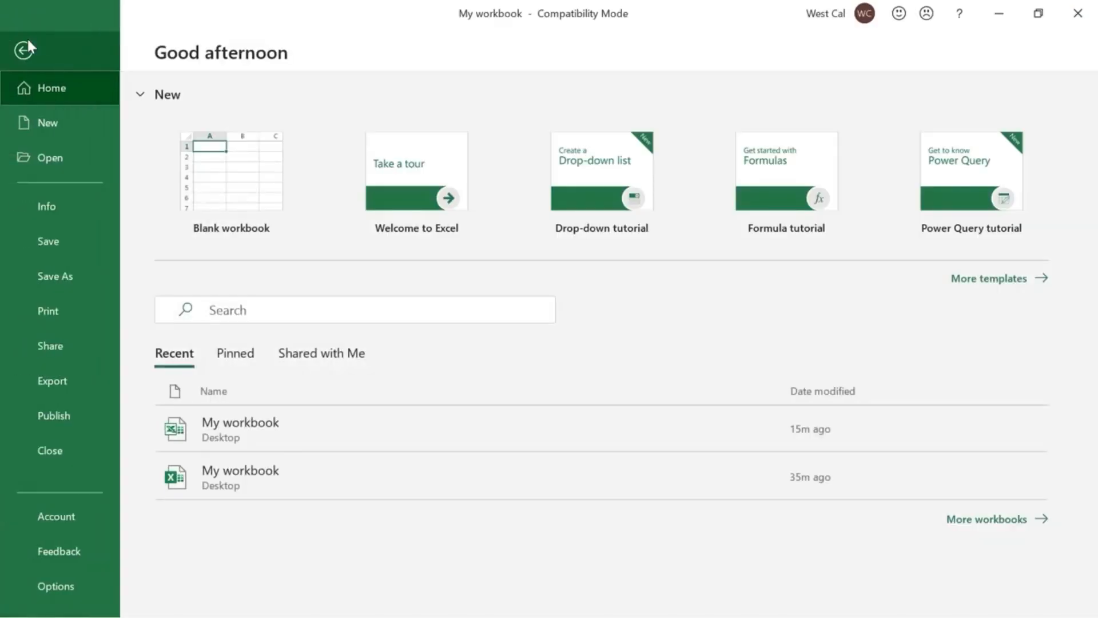
{"action": "left_click", "coordinate": [88, 206]}
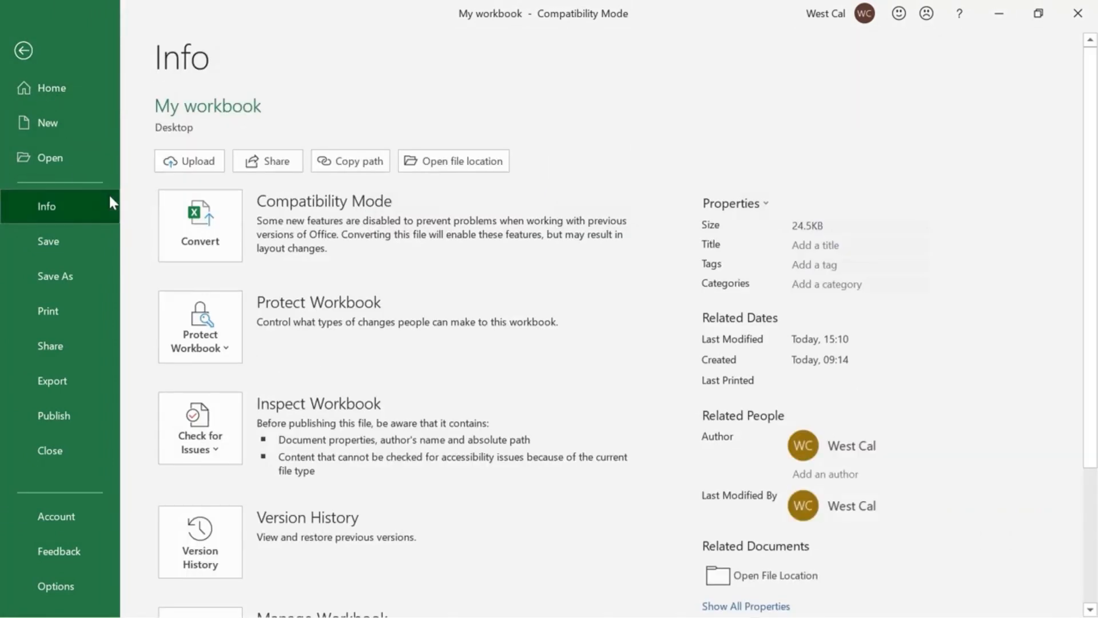
{"action": "left_click", "coordinate": [229, 444]}
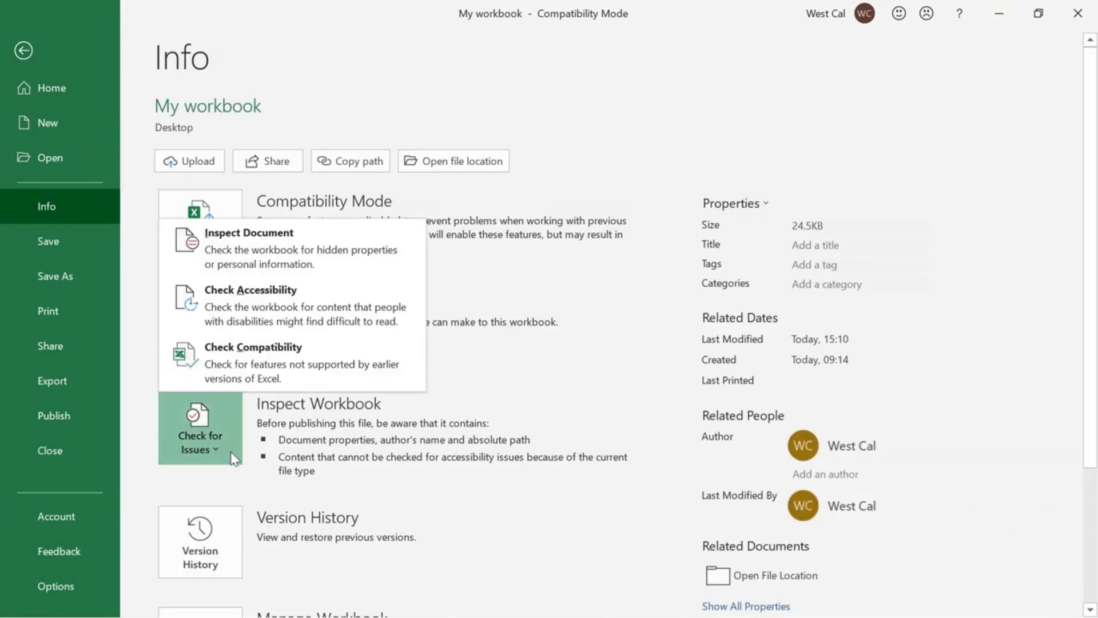
{"action": "left_click", "coordinate": [286, 383]}
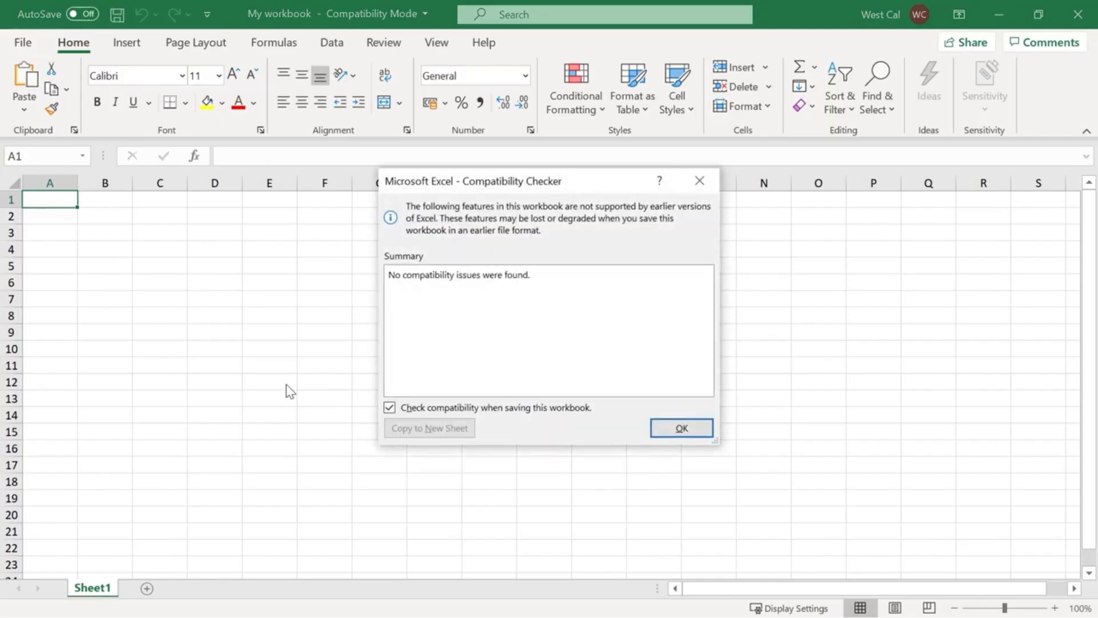
{"action": "left_click", "coordinate": [697, 433]}
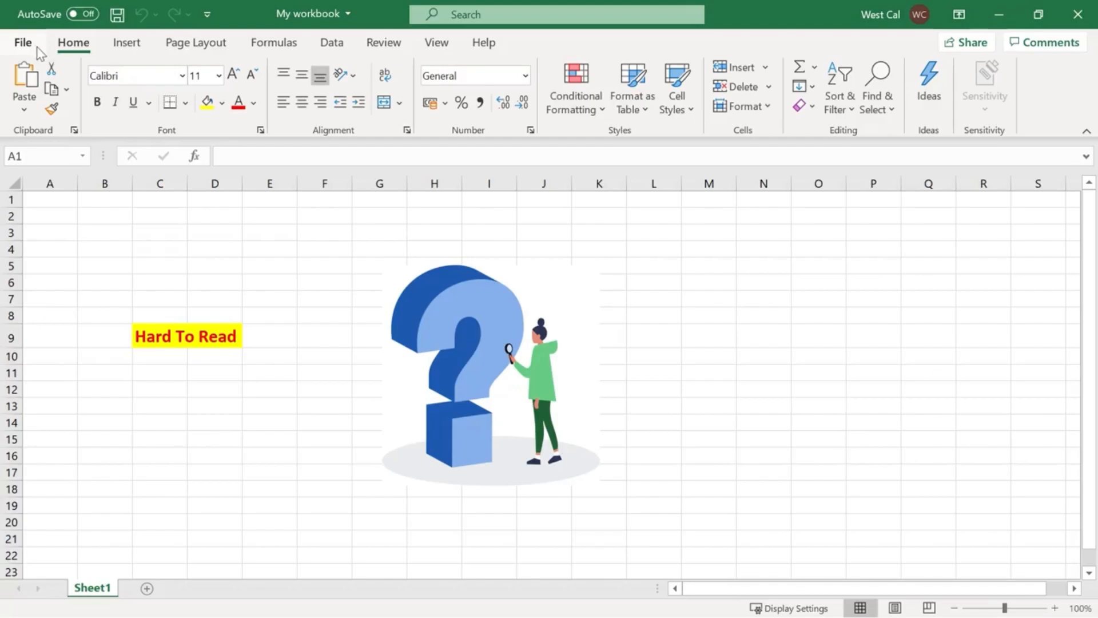
Check My workbook for content that people with disabilities might find difficult to read.
{"action": "left_click", "coordinate": [33, 43]}
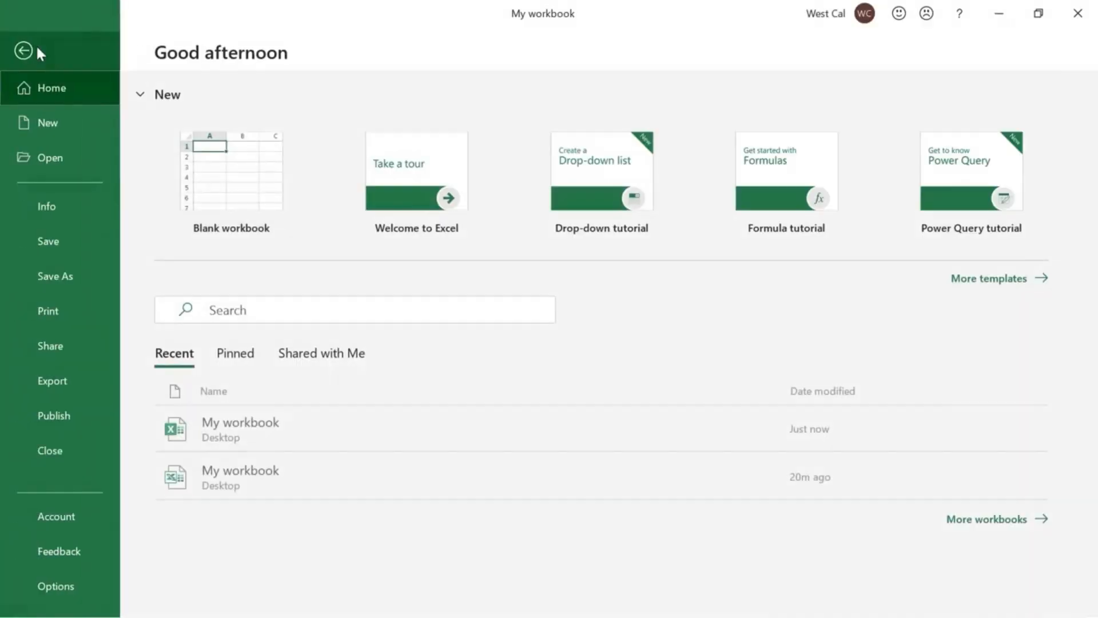
{"action": "left_click", "coordinate": [98, 206]}
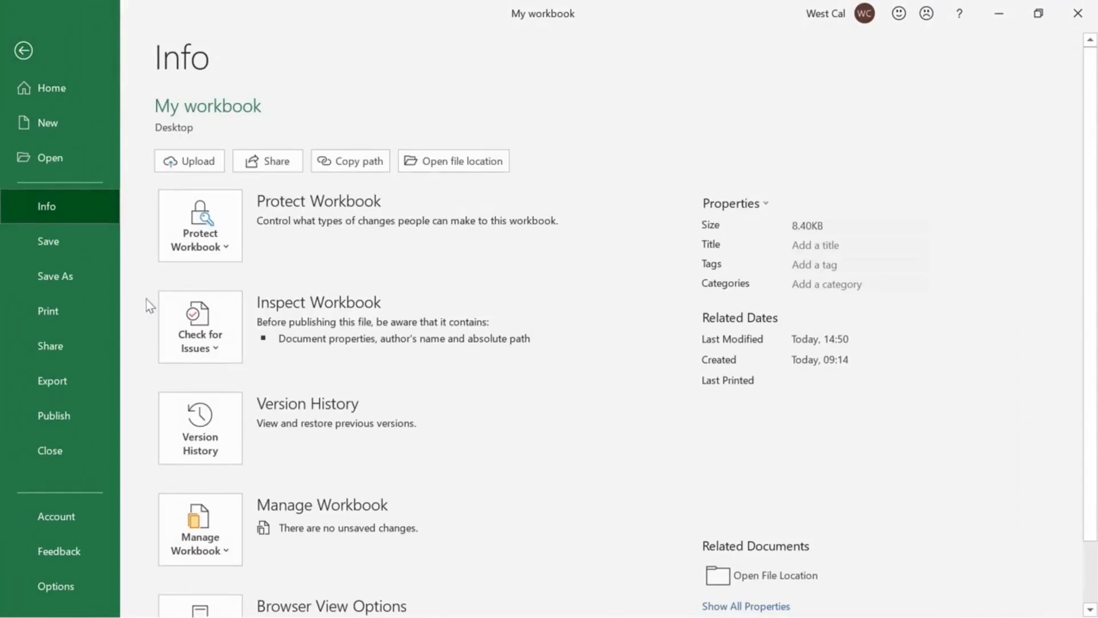
{"action": "left_click", "coordinate": [167, 350]}
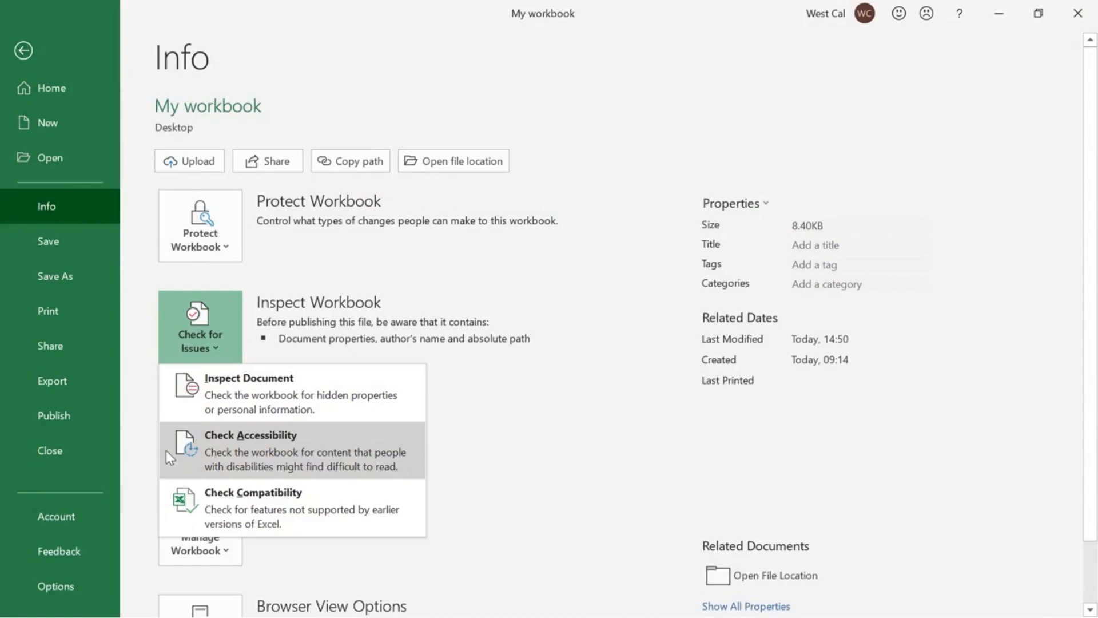
{"action": "left_click", "coordinate": [166, 451]}
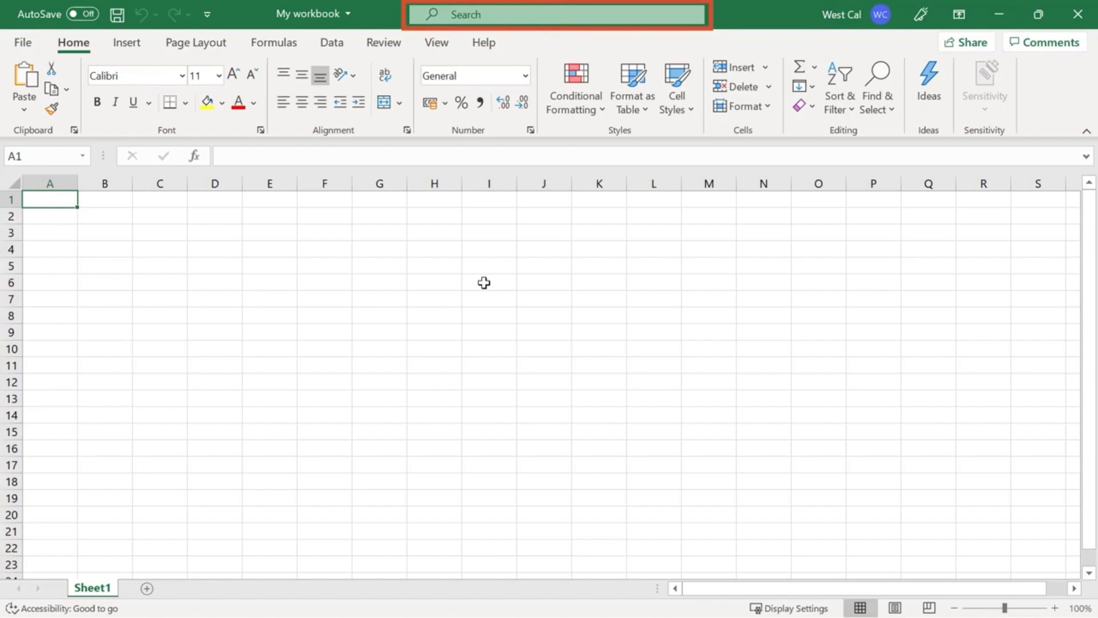
Search Excel's commands and help for "copy", and clear the search.
{"action": "left_click", "coordinate": [536, 18]}
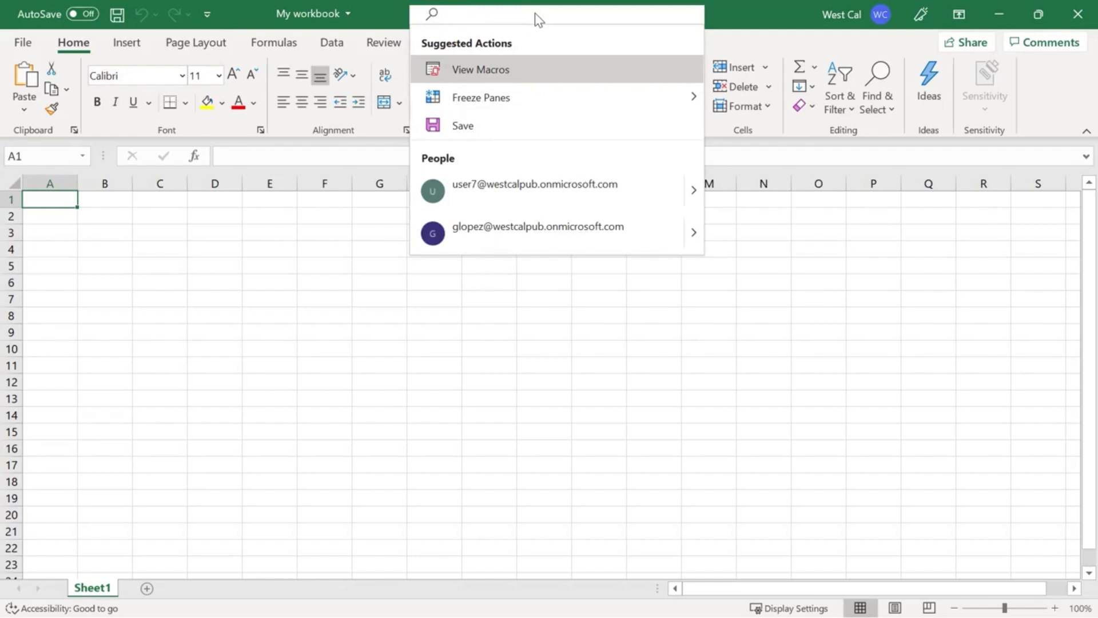
{"action": "type", "text": "copy"}
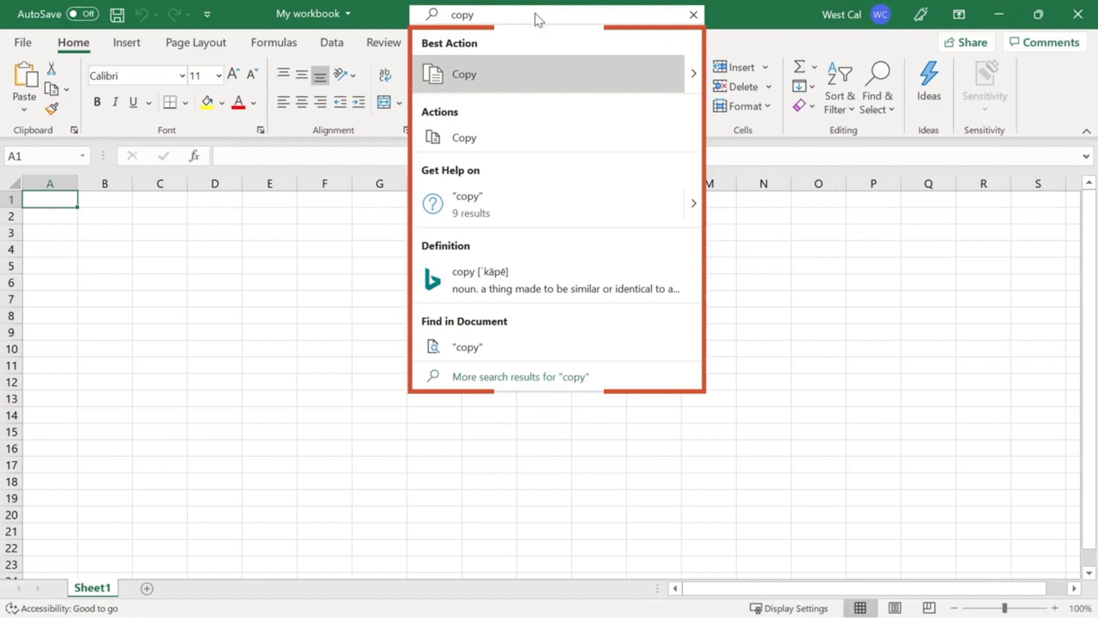
{"action": "left_click", "coordinate": [693, 15]}
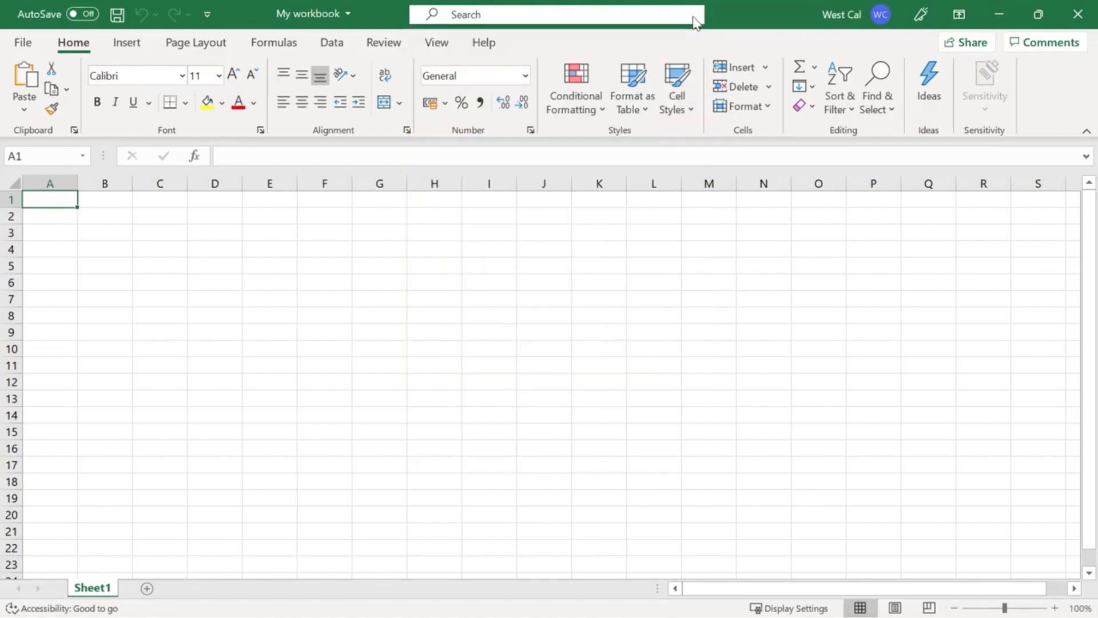
Look up "sum formula" in Excel Help and view the instructions and list of related articles.
{"action": "left_click", "coordinate": [486, 44]}
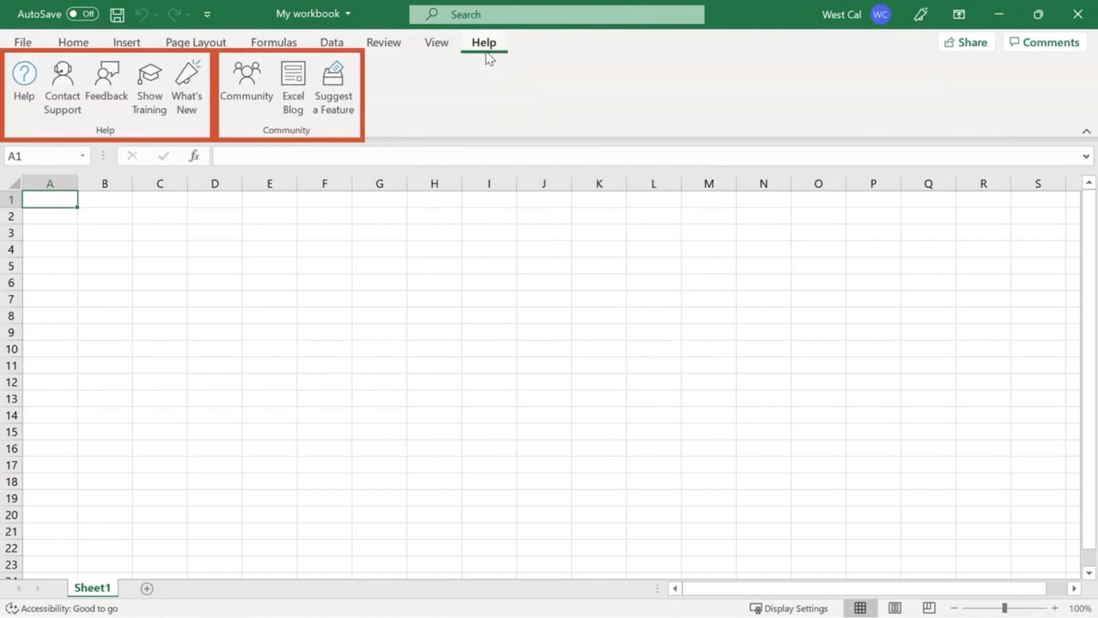
{"action": "left_click", "coordinate": [22, 111]}
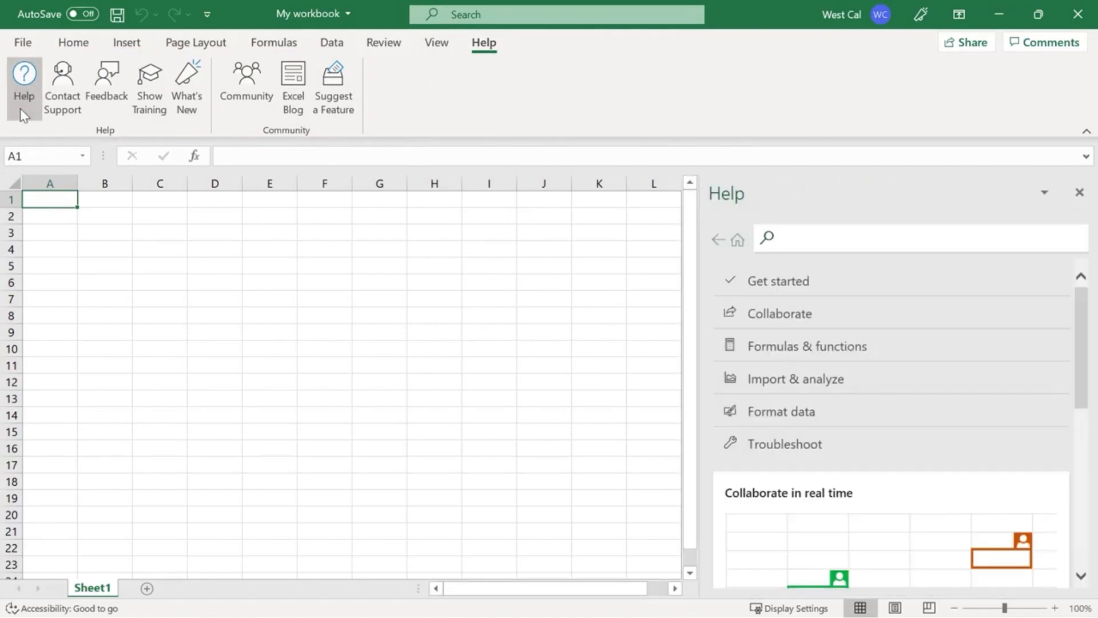
{"action": "type", "text": "sum"}
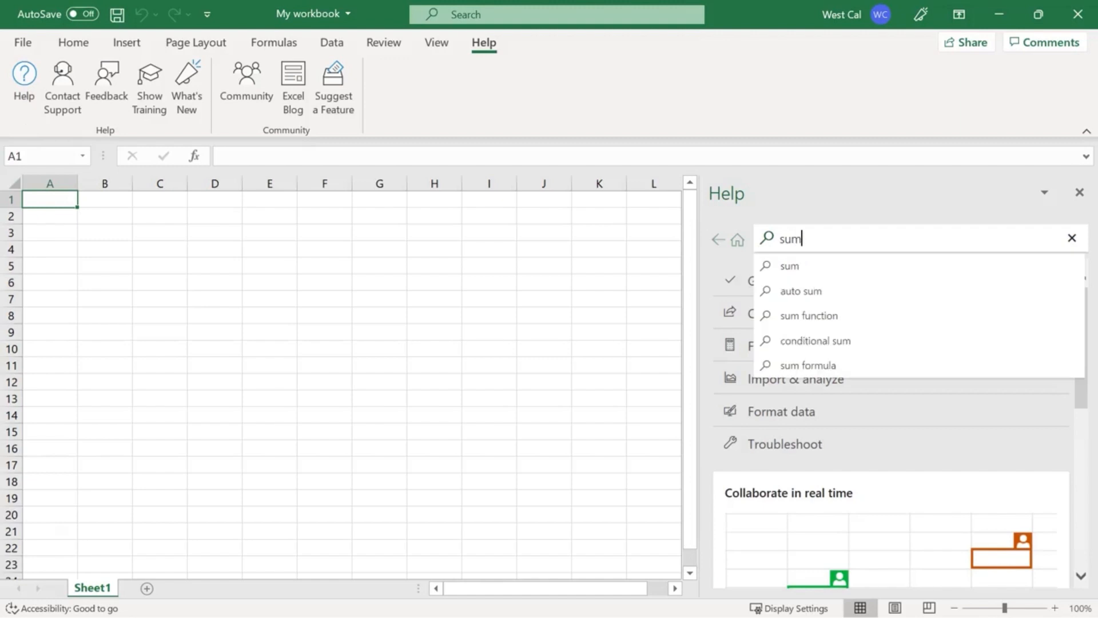
{"action": "key", "text": "Down"}
{"action": "key", "text": "Down"}
{"action": "key", "text": "Down"}
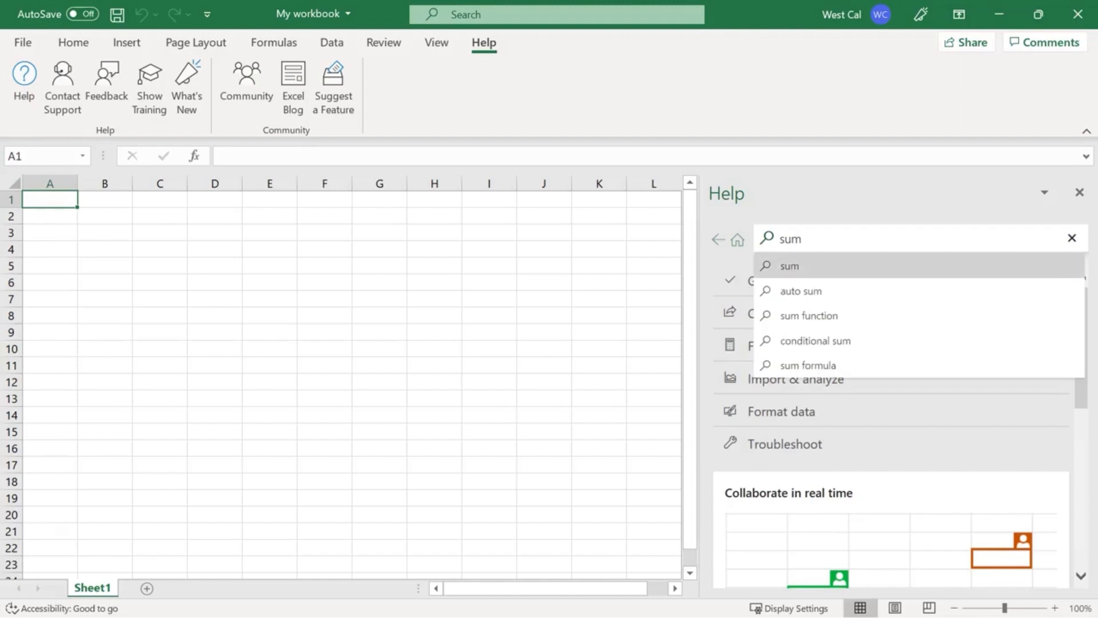
{"action": "left_click", "coordinate": [887, 366]}
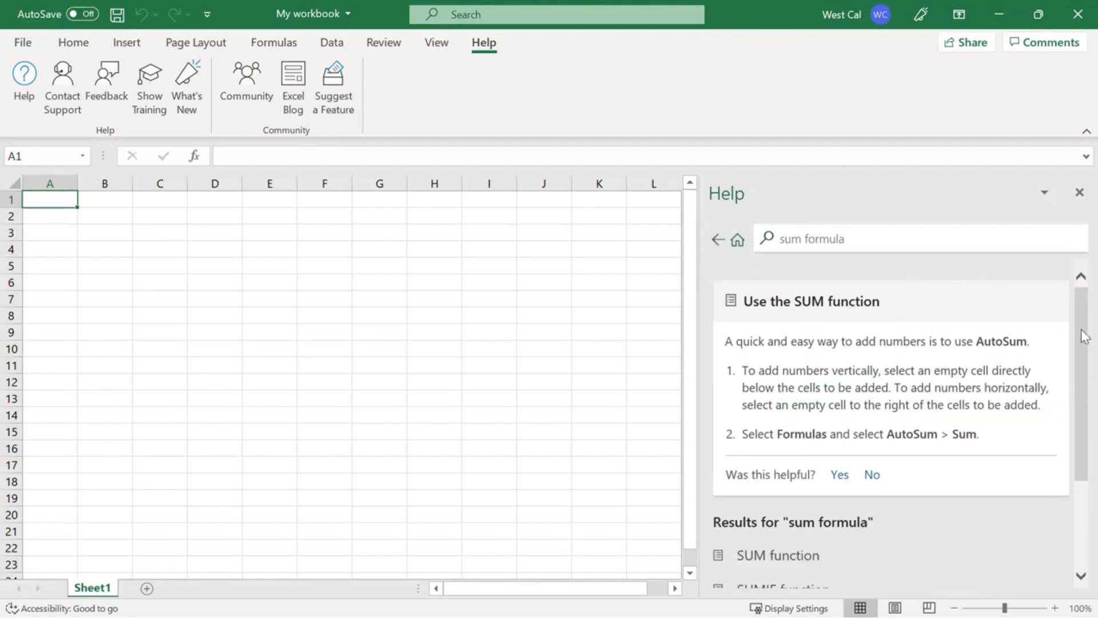
{"action": "left_click_drag", "start_coordinate": [1081, 329], "coordinate": [1088, 443]}
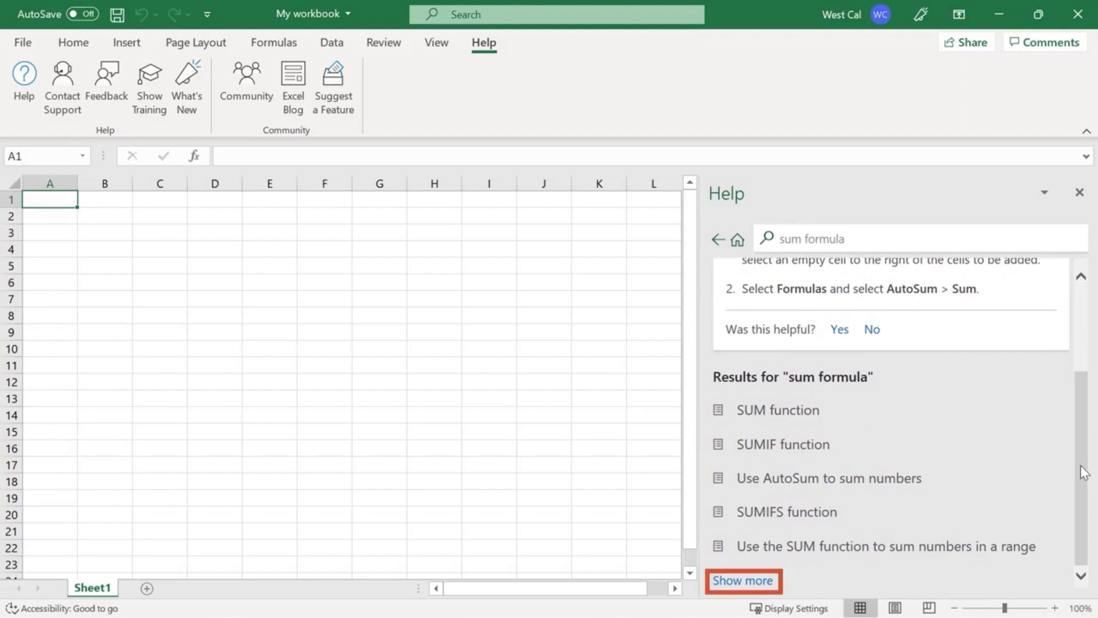
{"action": "scroll", "coordinate": [1080, 458], "scroll_direction": "up", "scroll_amount": 3}
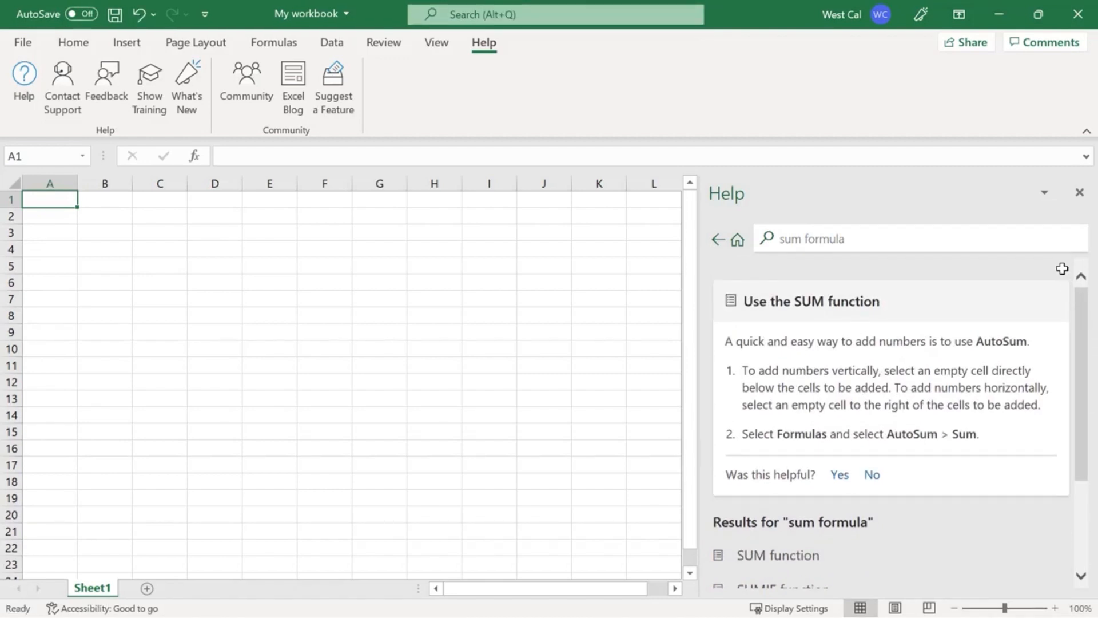
View the Contact Support, Feedback, Show Training and What's New resources in turn.
{"action": "left_click", "coordinate": [64, 123]}
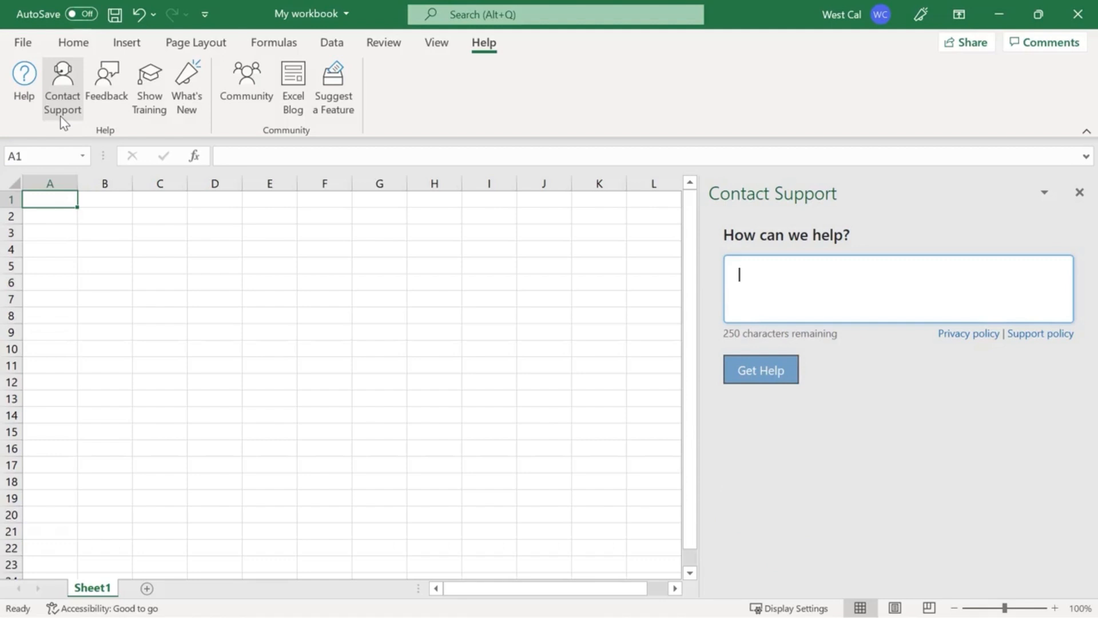
{"action": "left_click", "coordinate": [107, 118]}
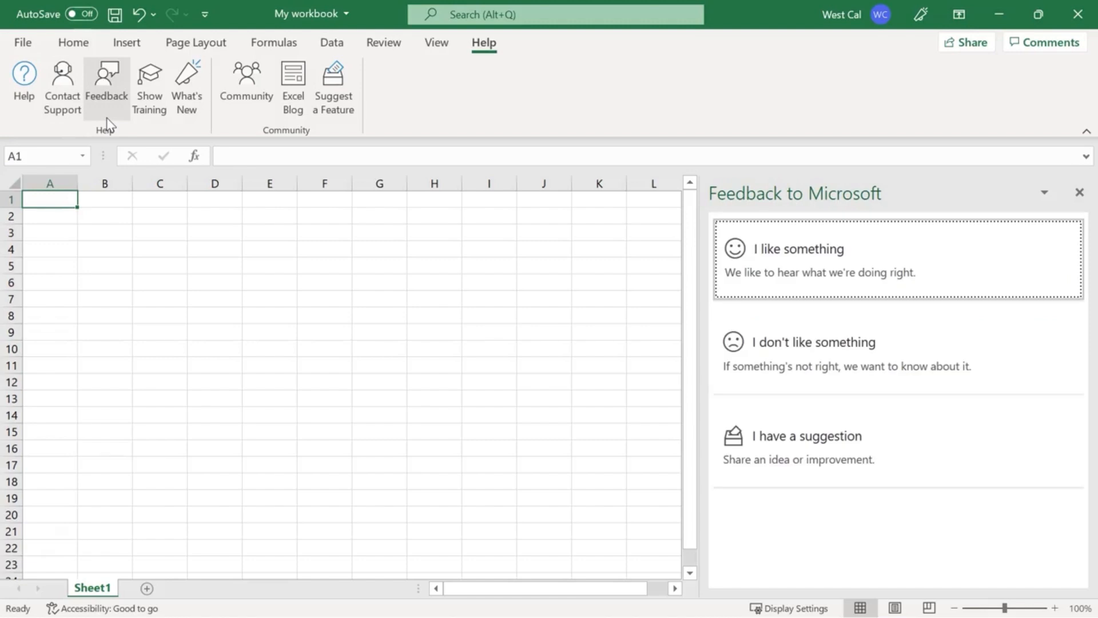
{"action": "left_click", "coordinate": [153, 123]}
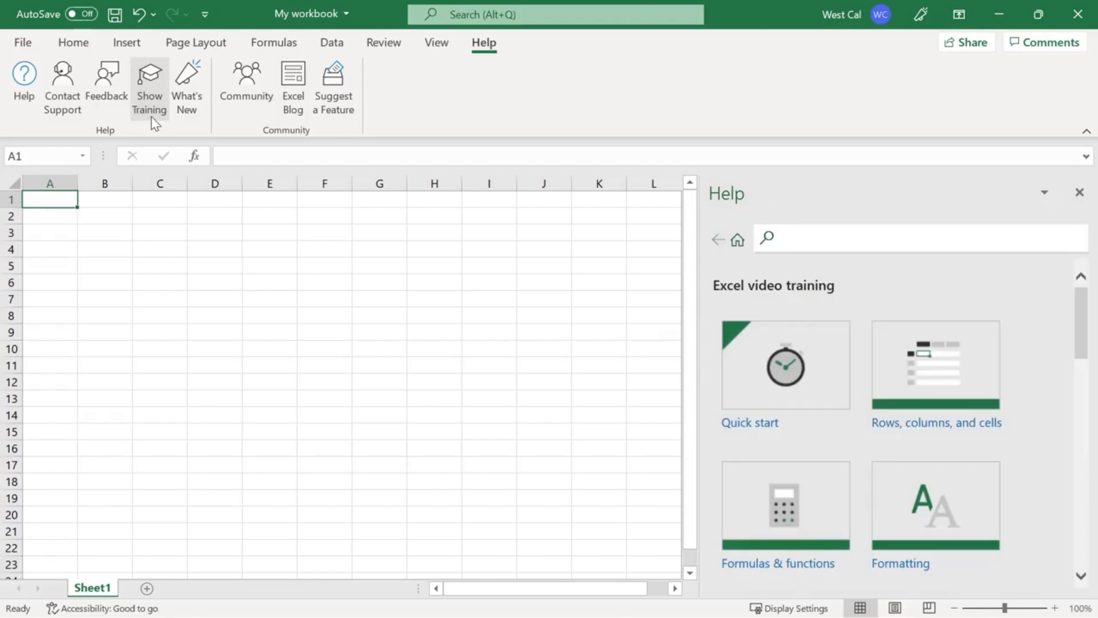
{"action": "left_click", "coordinate": [188, 118]}
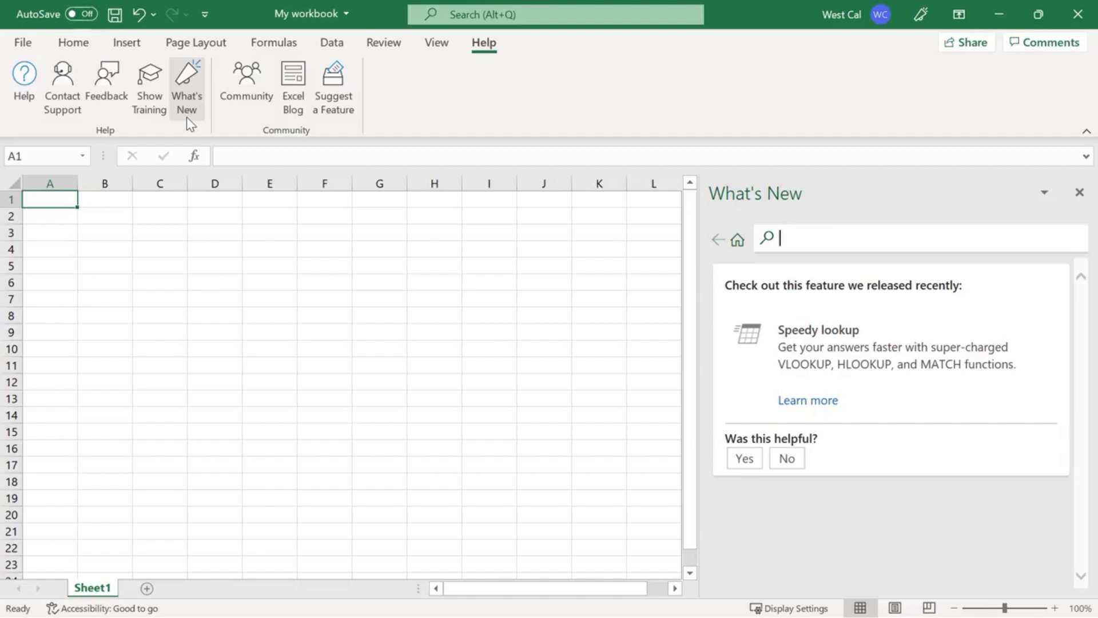
Look at the online community resources: Community, Excel Blog and Suggest a Feature.
{"action": "left_click", "coordinate": [247, 118]}
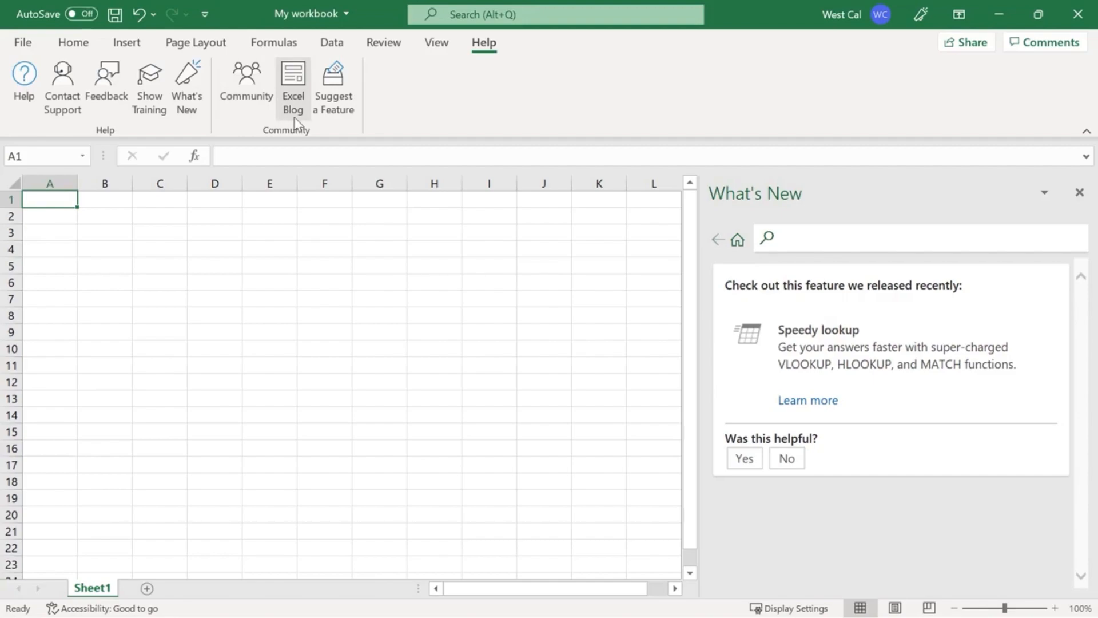
{"action": "left_click", "coordinate": [295, 121]}
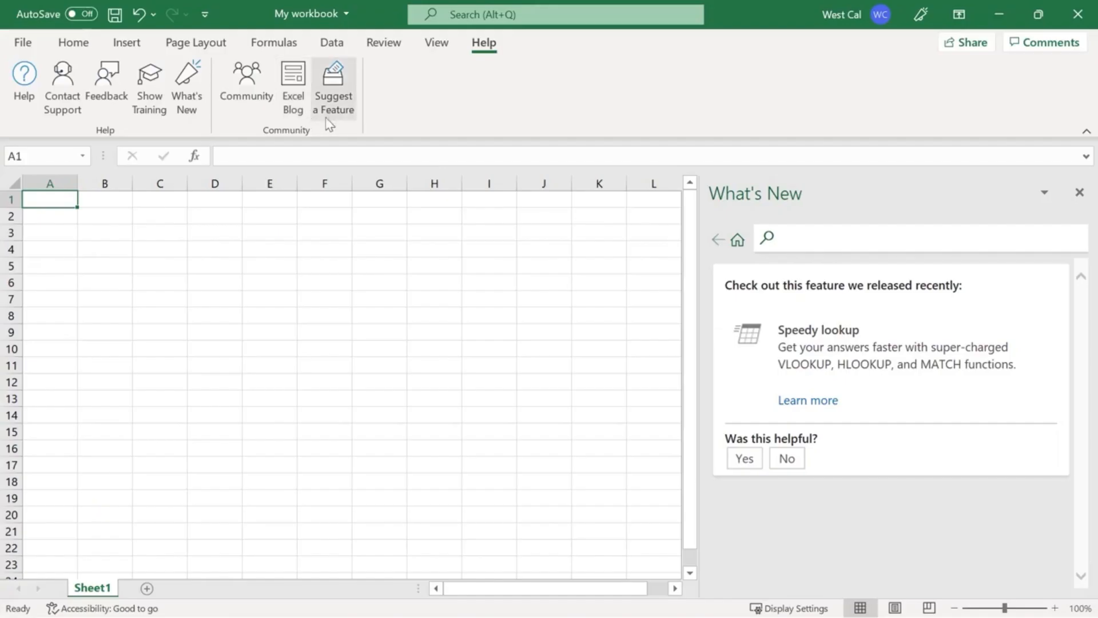
{"action": "left_click", "coordinate": [334, 109]}
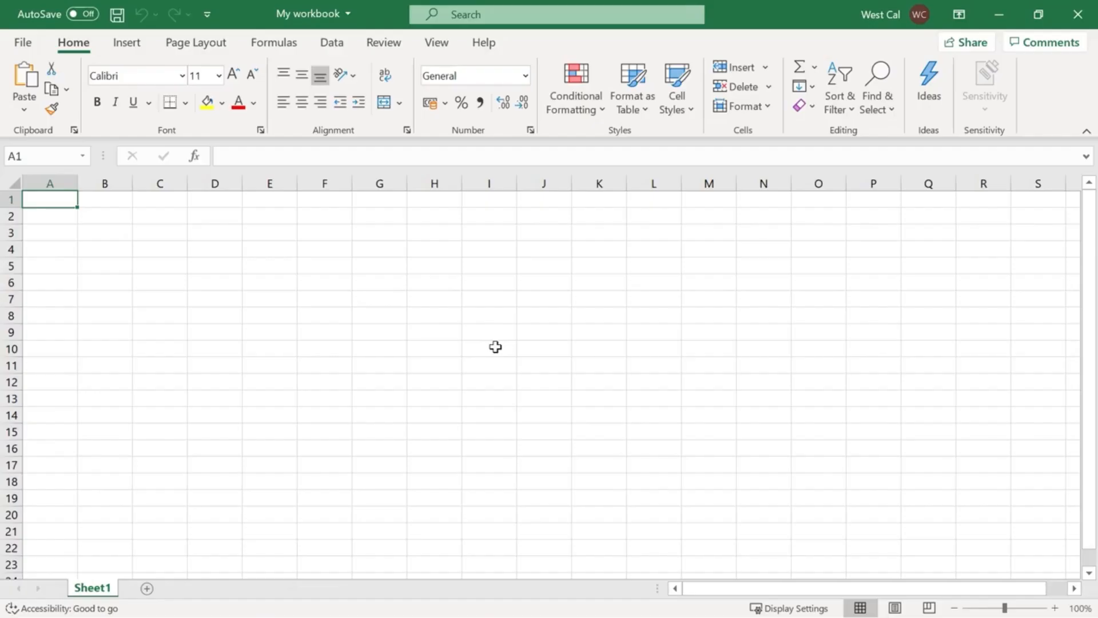
Select the single cell D6, followed by the range B4:H4.
{"action": "left_click", "coordinate": [227, 285]}
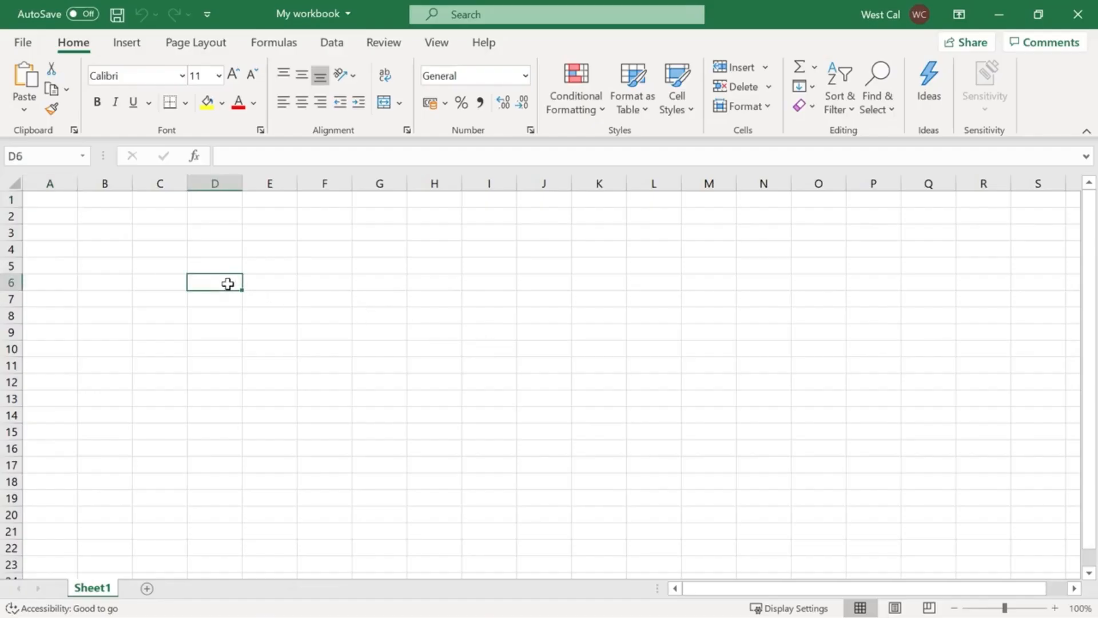
{"action": "left_click", "coordinate": [122, 249]}
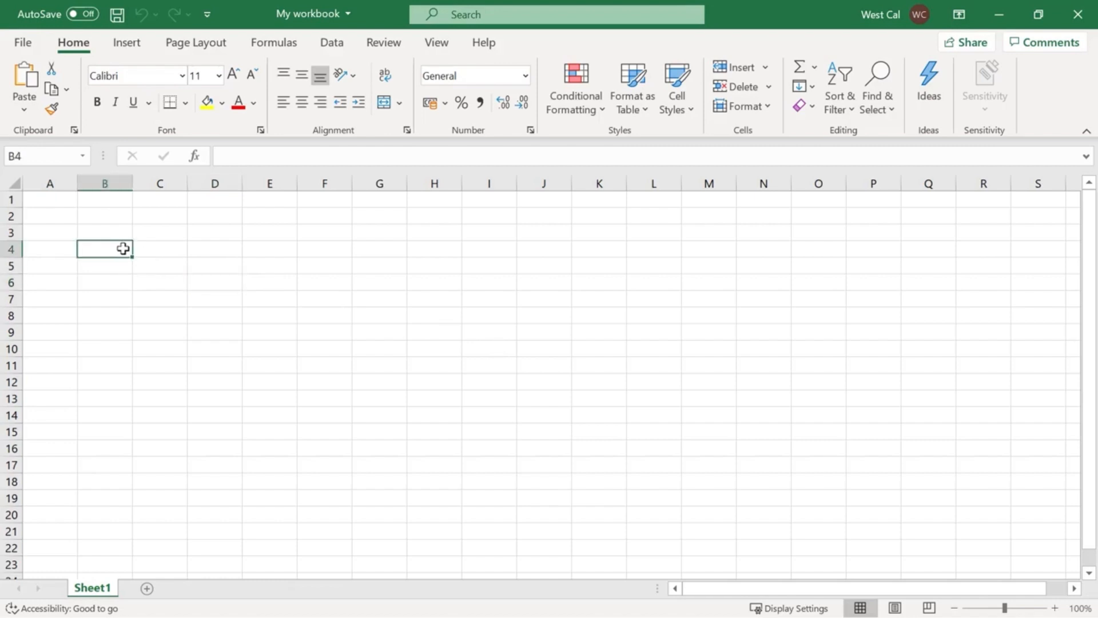
{"action": "left_click", "coordinate": [436, 252], "text": "shift"}
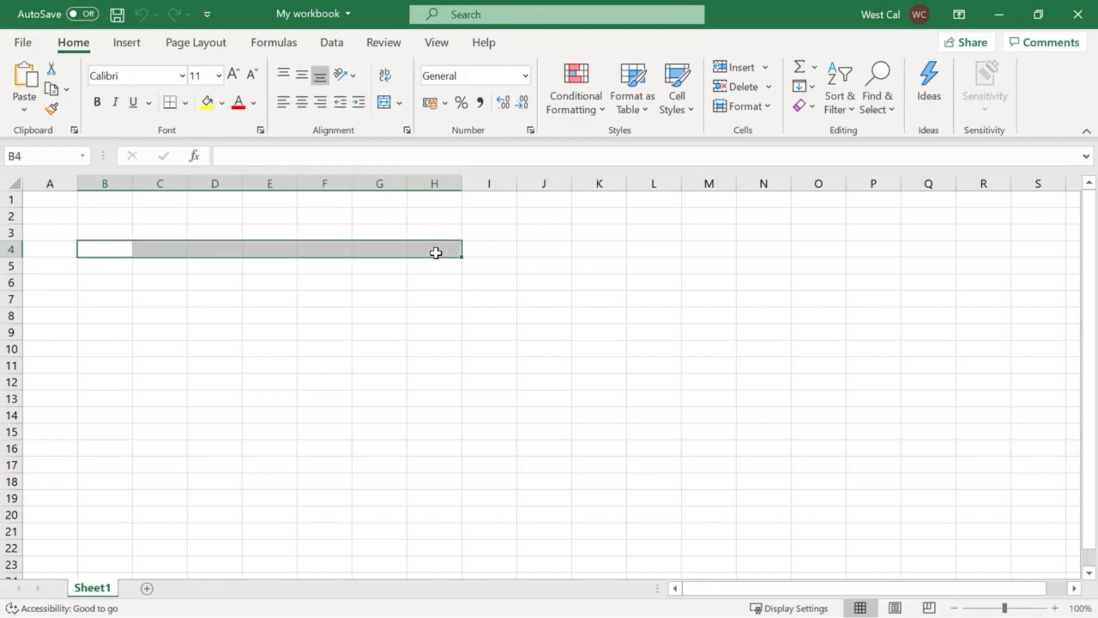
Select the whole of row 3, the whole of column E, and the entire worksheet in turn.
{"action": "left_click", "coordinate": [10, 233]}
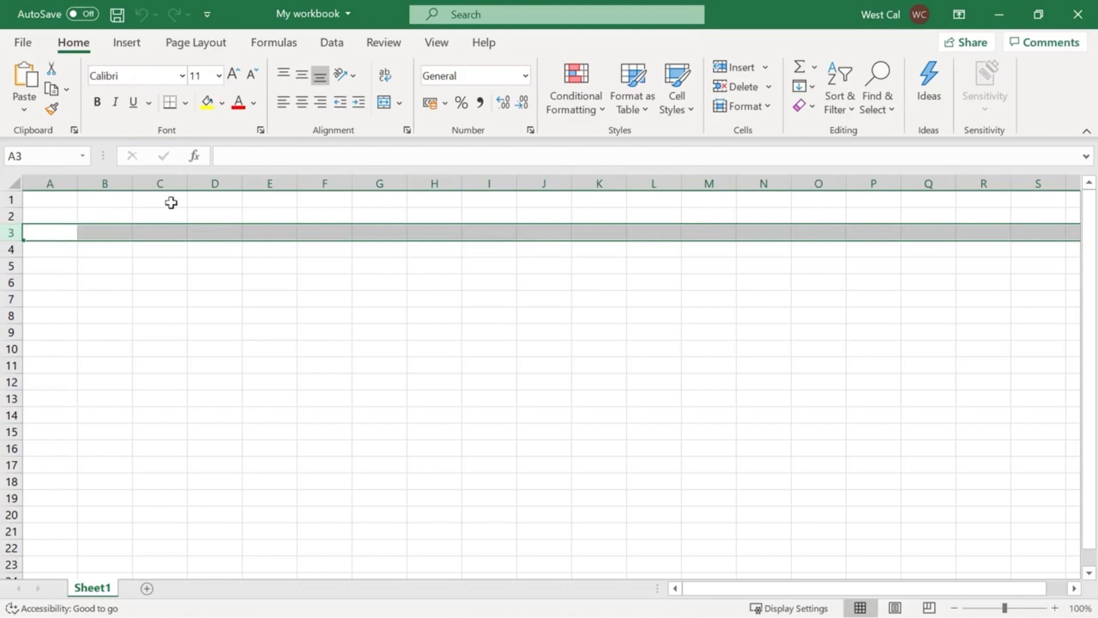
{"action": "left_click", "coordinate": [264, 183]}
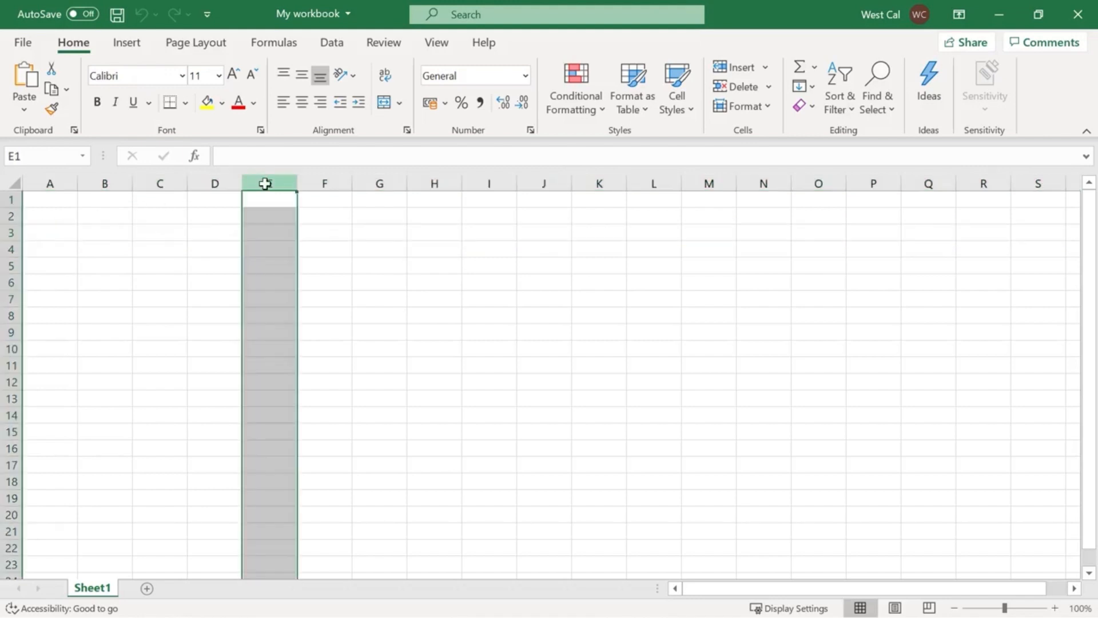
{"action": "left_click", "coordinate": [13, 185]}
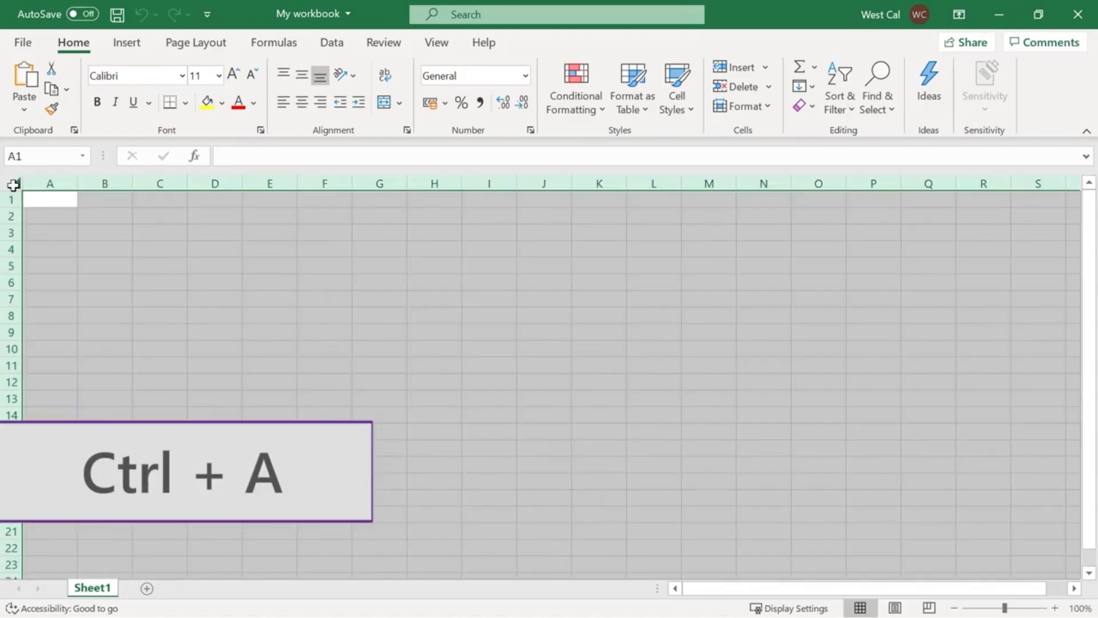
Select a rectangular block of cells spanning several rows and columns, starting at B3.
{"action": "left_click", "coordinate": [114, 236]}
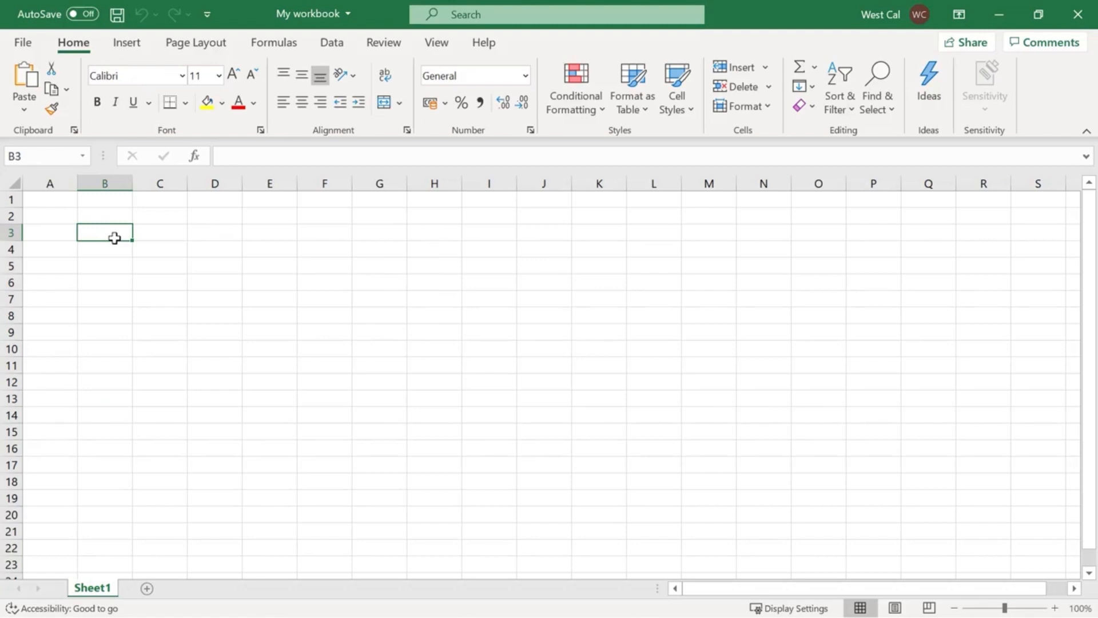
{"action": "left_click_drag", "start_coordinate": [122, 230], "coordinate": [622, 400]}
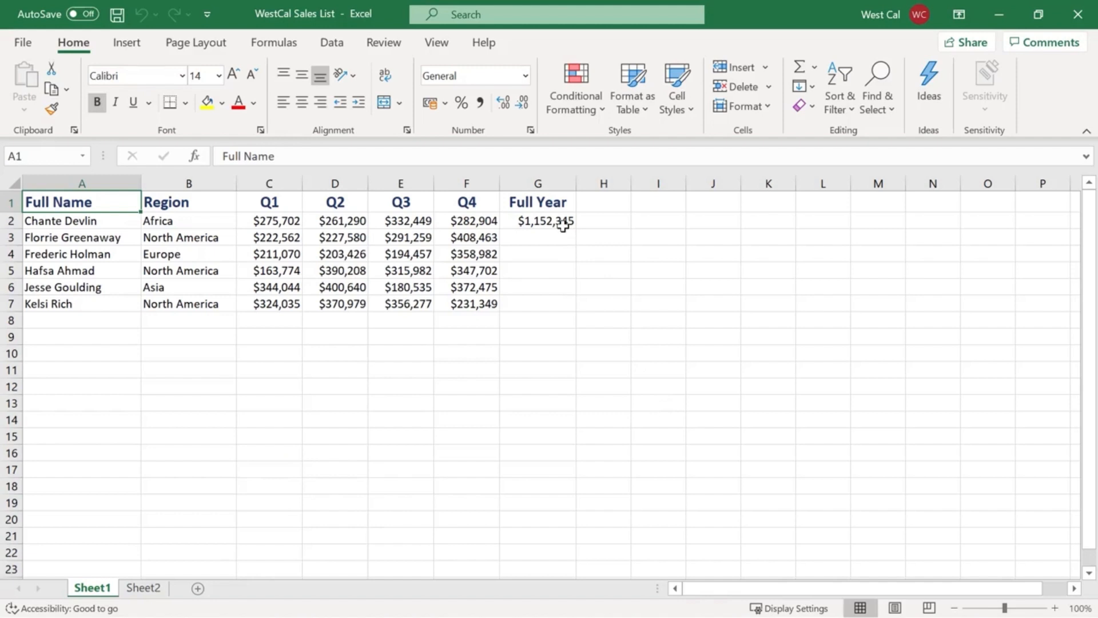
Copy the Full Year formula in G2 and paste it into G3 using Paste Special with All.
{"action": "left_click", "coordinate": [564, 226]}
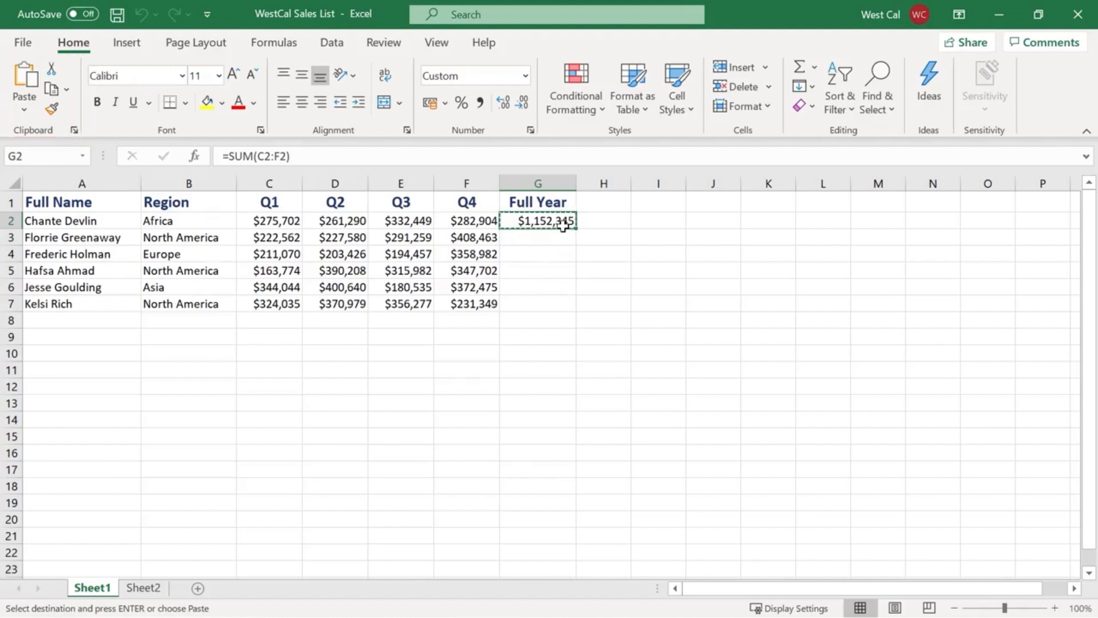
{"action": "right_click", "coordinate": [572, 231]}
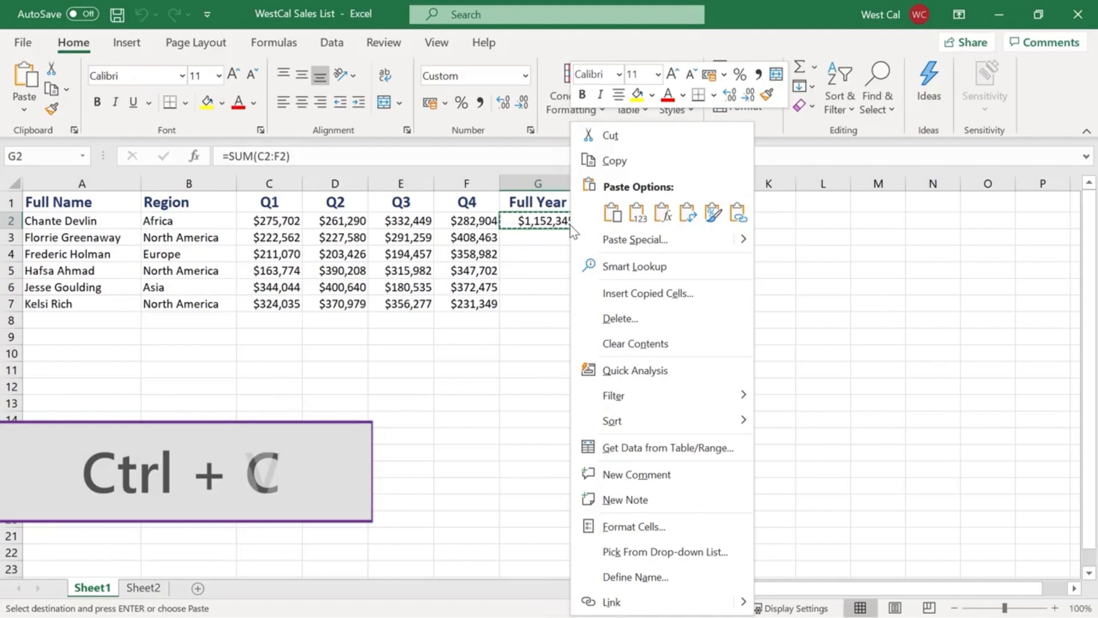
{"action": "key", "text": "Escape"}
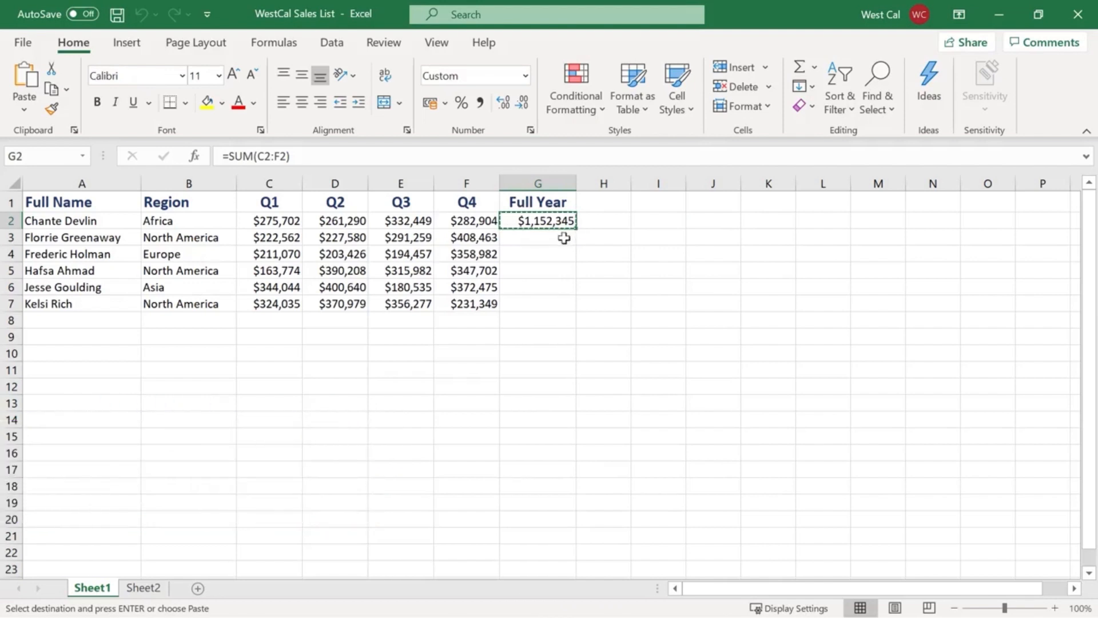
{"action": "left_click", "coordinate": [564, 238]}
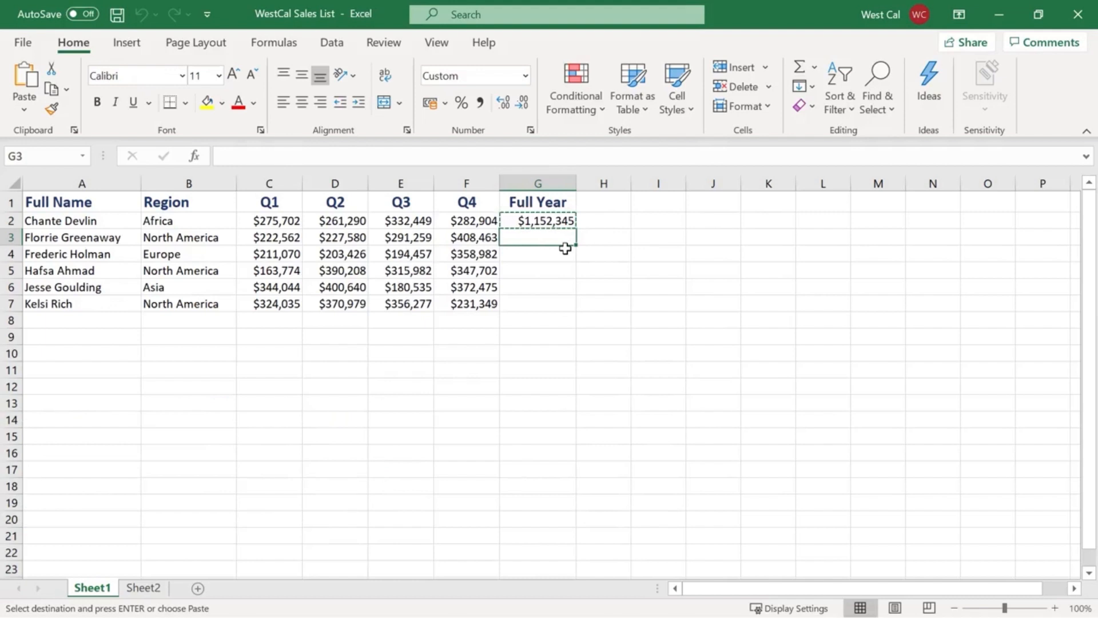
{"action": "left_click", "coordinate": [24, 113]}
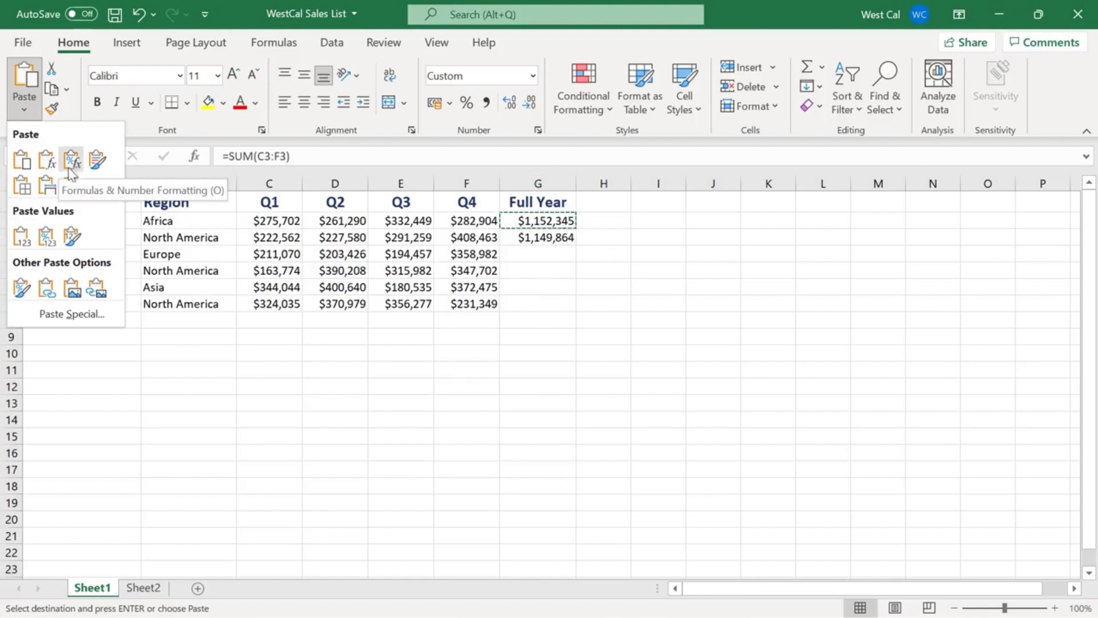
{"action": "left_click", "coordinate": [27, 319]}
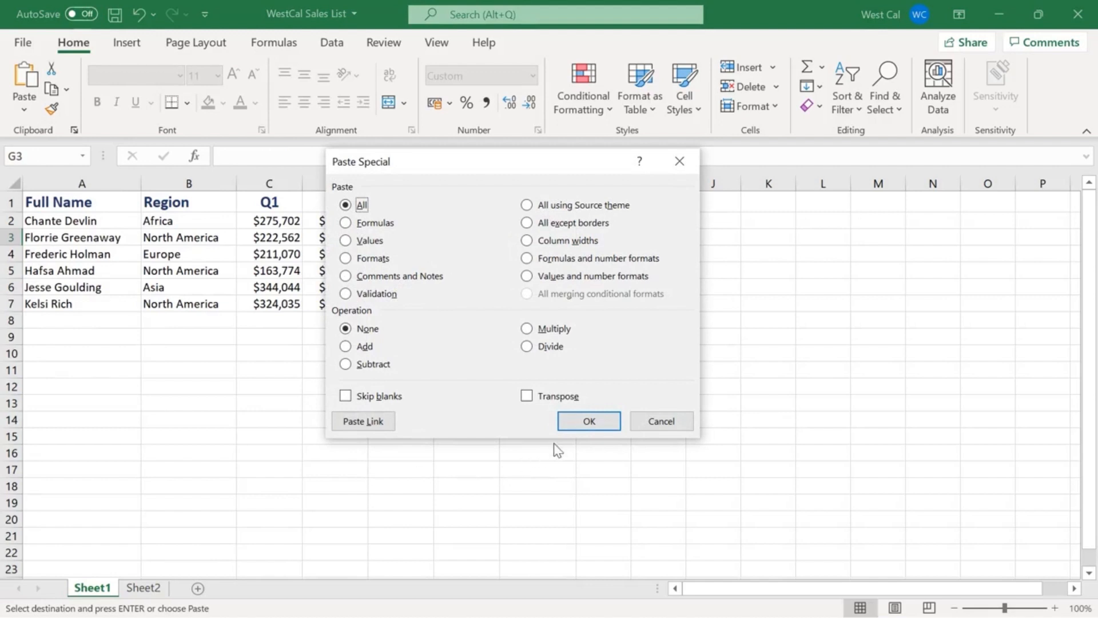
{"action": "left_click", "coordinate": [575, 427]}
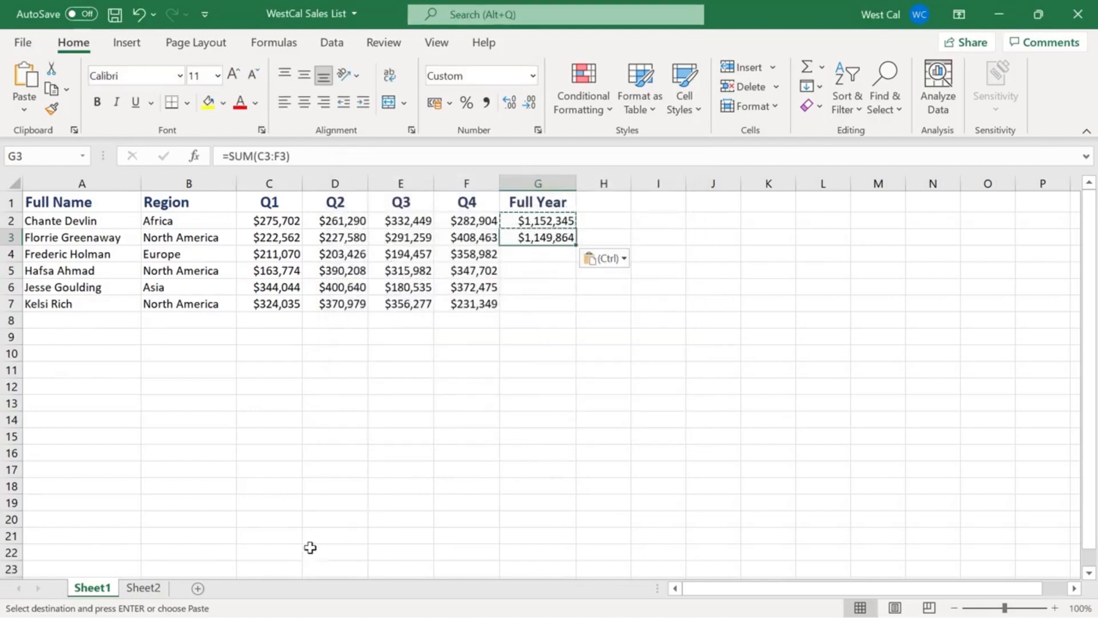
Copy the product-by-weekday table in A1:F4 on Sheet2.
{"action": "left_click", "coordinate": [148, 590]}
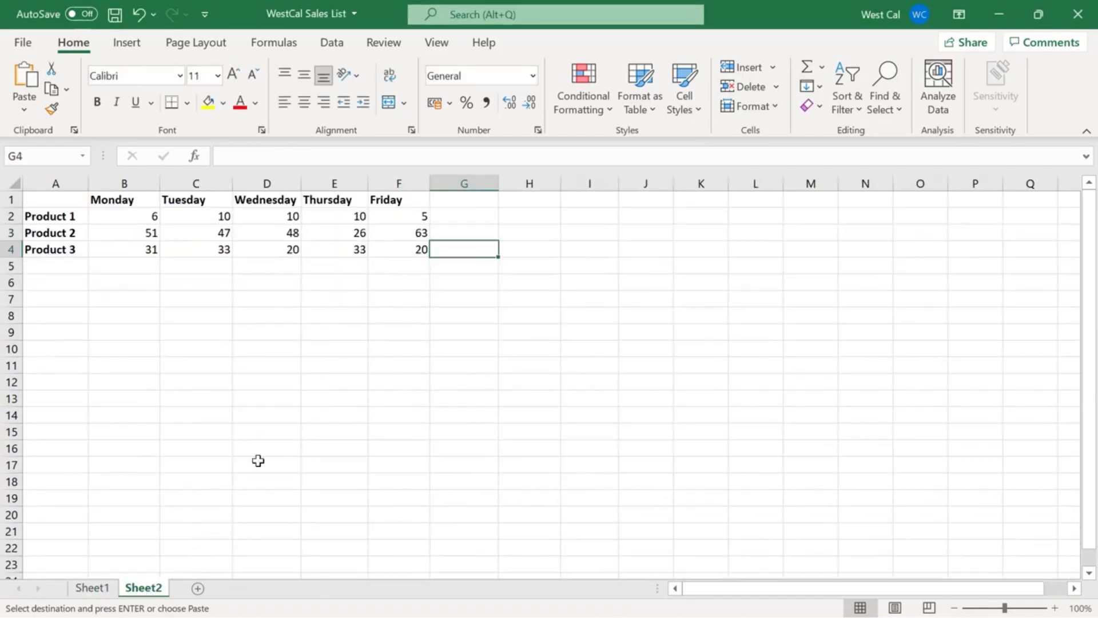
{"action": "left_click", "coordinate": [397, 251]}
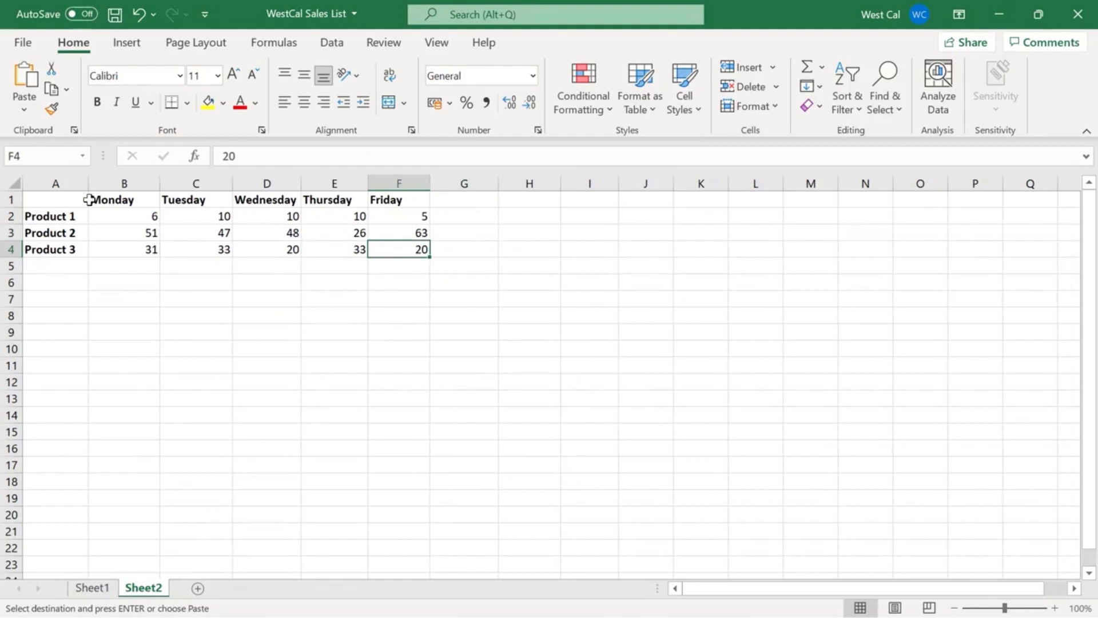
{"action": "left_click", "coordinate": [58, 197], "text": "shift"}
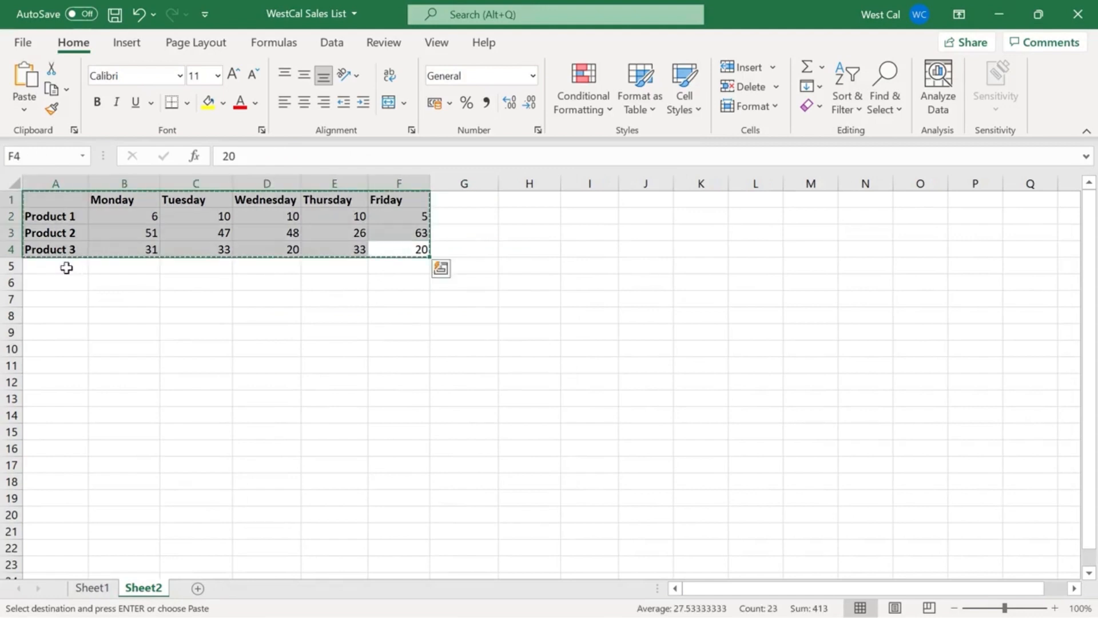
{"action": "key", "text": "ctrl+c"}
Paste the copied table transposed, starting at A7, so that weekdays become rows and products become columns.
{"action": "left_click", "coordinate": [58, 300]}
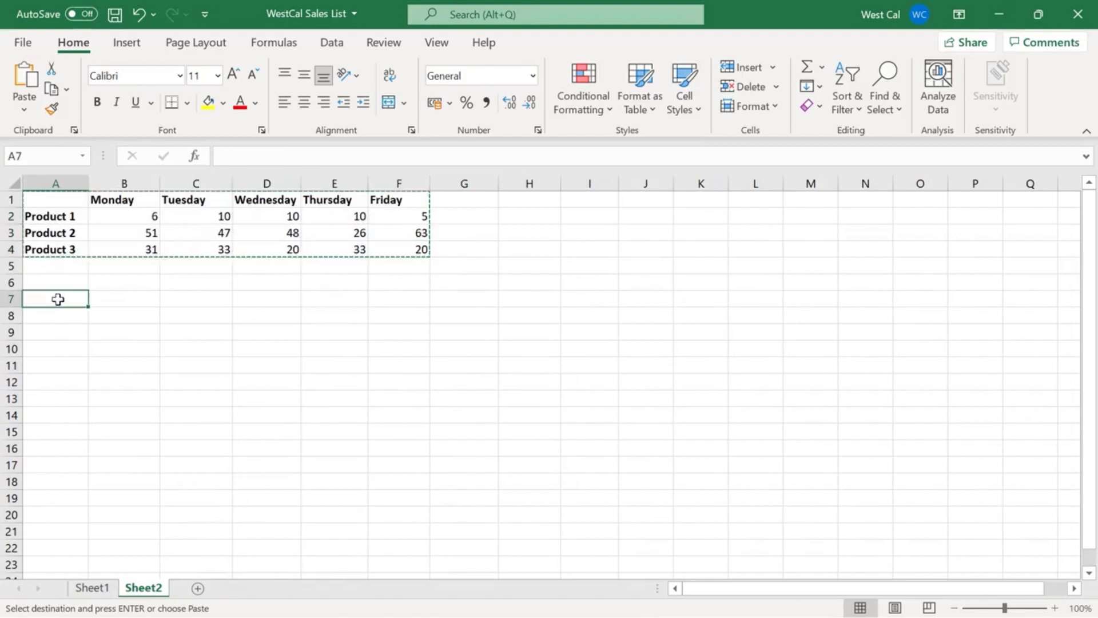
{"action": "right_click", "coordinate": [58, 301]}
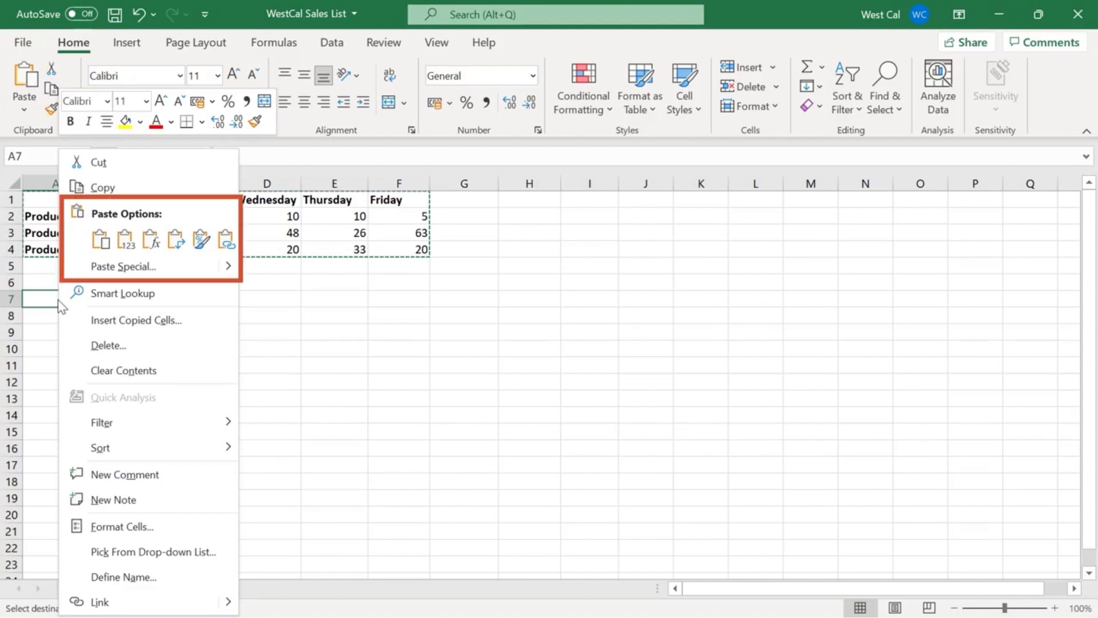
{"action": "left_click", "coordinate": [100, 241]}
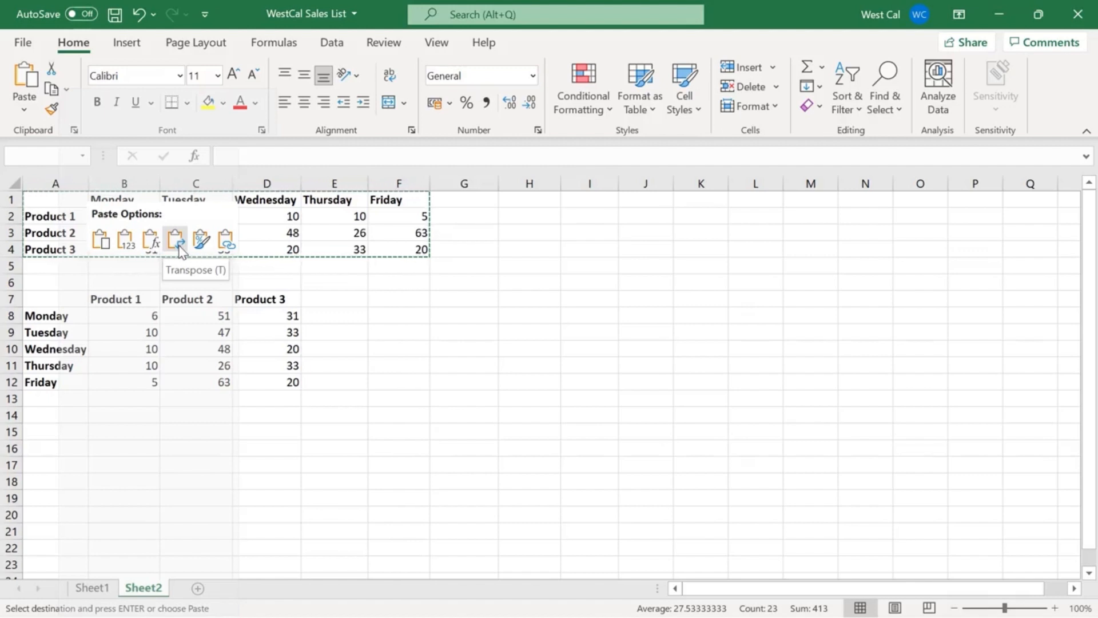
{"action": "left_click", "coordinate": [180, 250]}
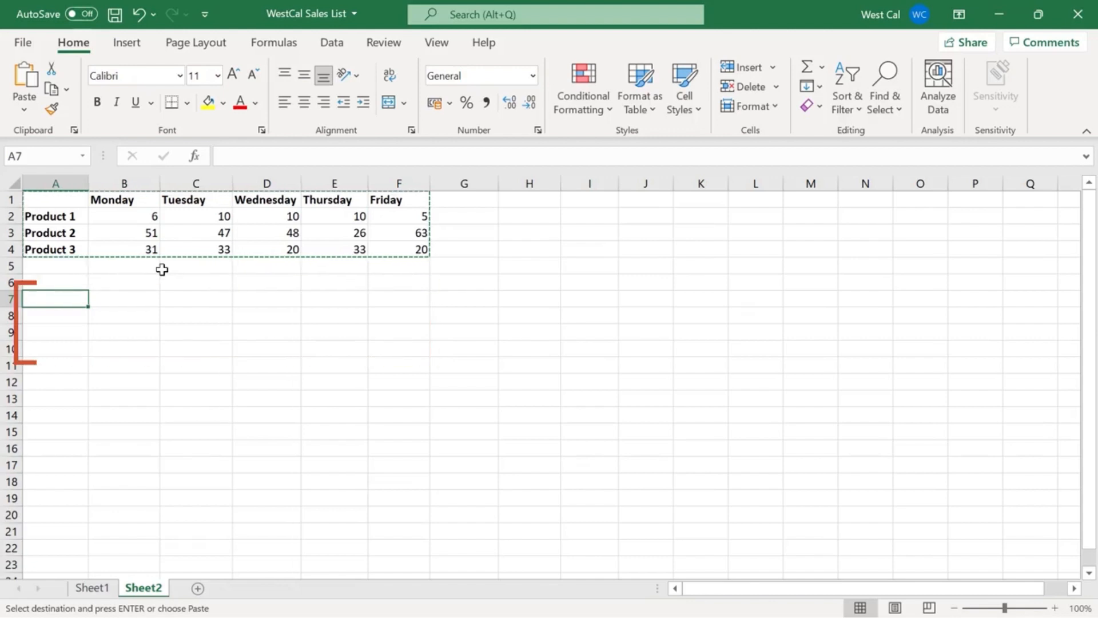
{"action": "left_click", "coordinate": [24, 106]}
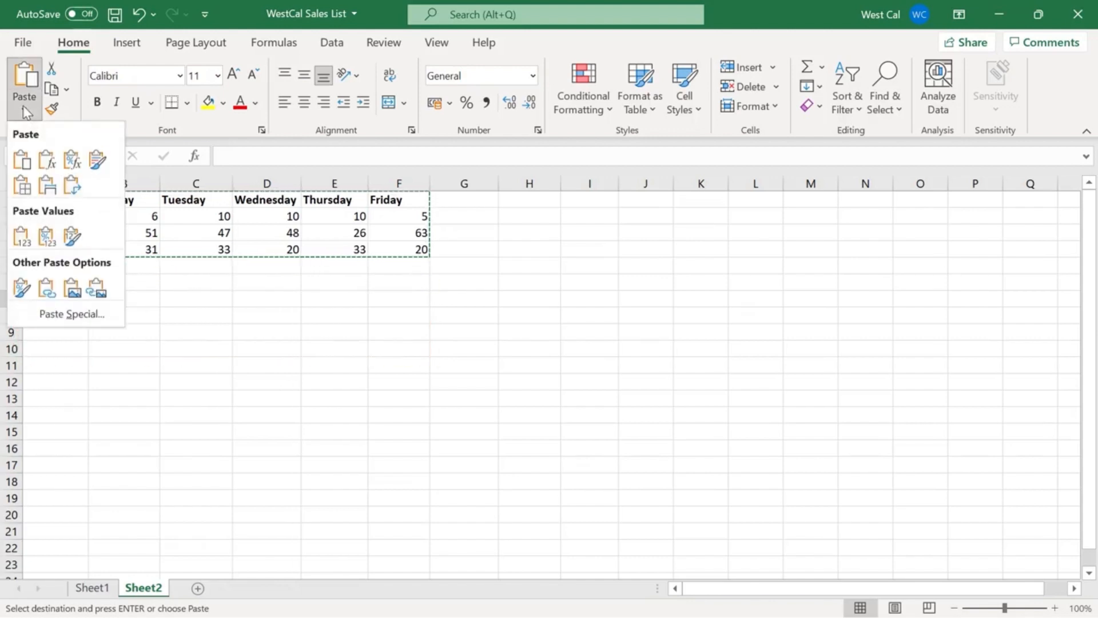
{"action": "left_click", "coordinate": [72, 186]}
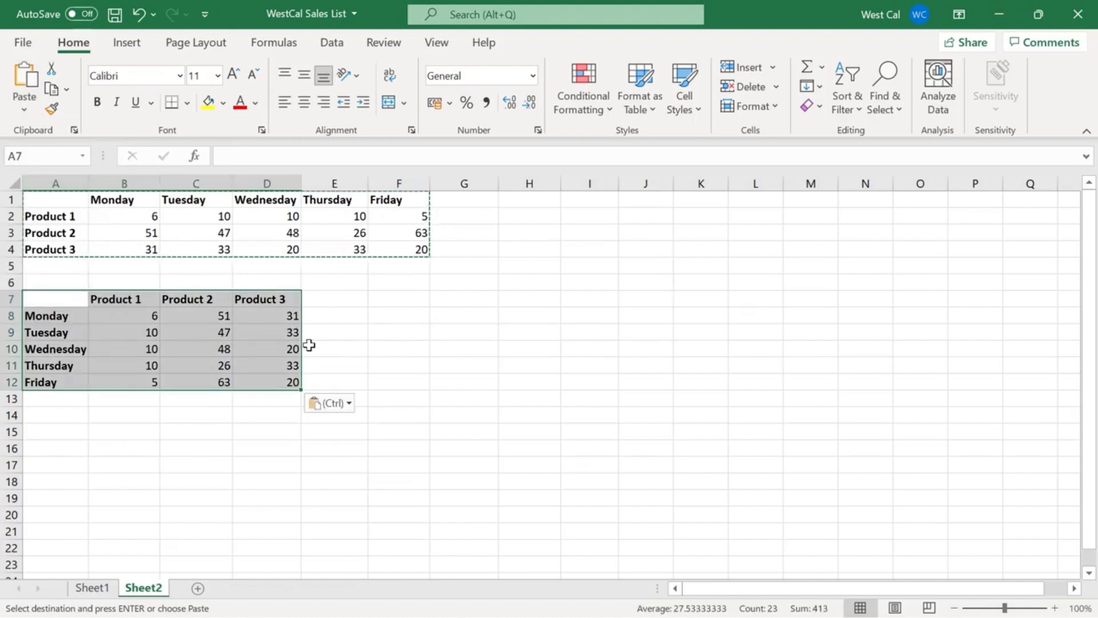
{"action": "left_click", "coordinate": [393, 358]}
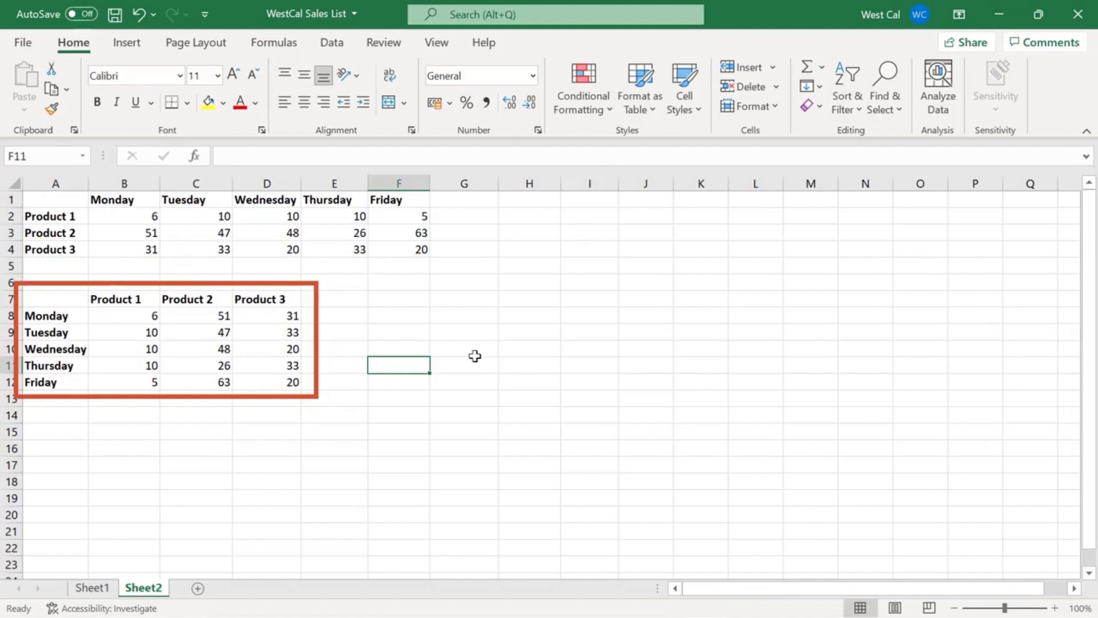
Move the cells A7:F7 on Sheet1 a few rows down into the empty area below the table.
{"action": "left_click", "coordinate": [94, 588]}
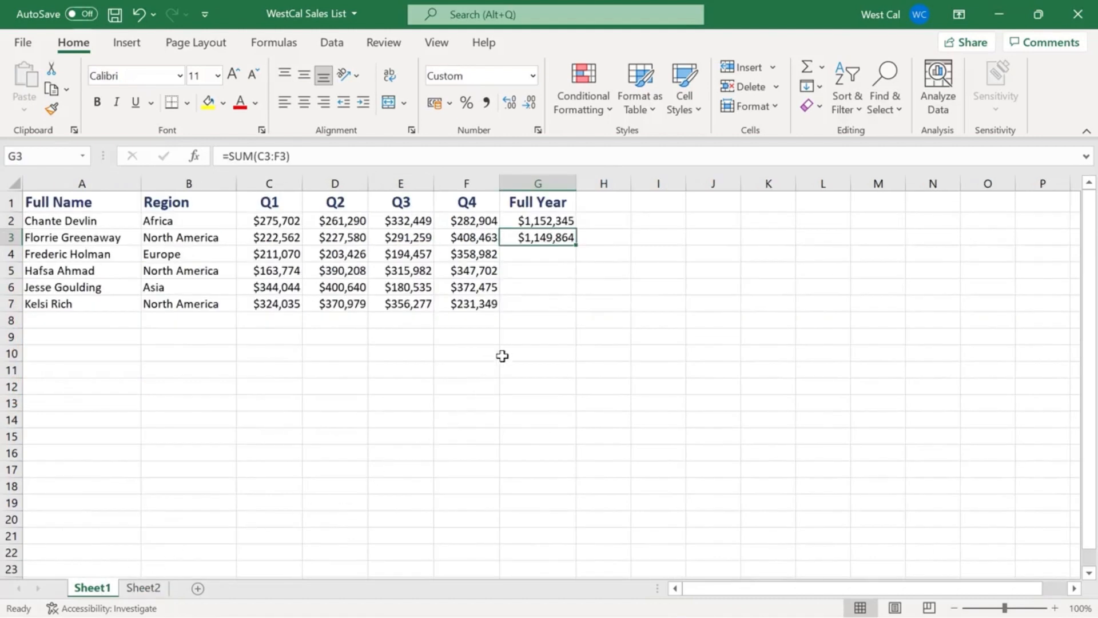
{"action": "left_click", "coordinate": [493, 307]}
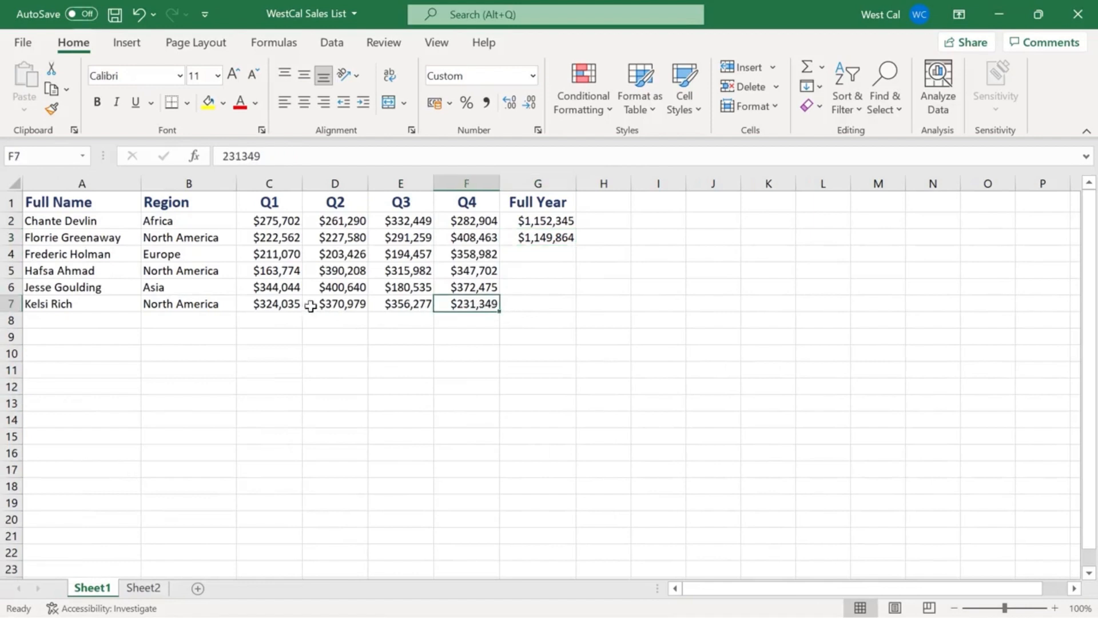
{"action": "left_click", "coordinate": [109, 306], "text": "shift"}
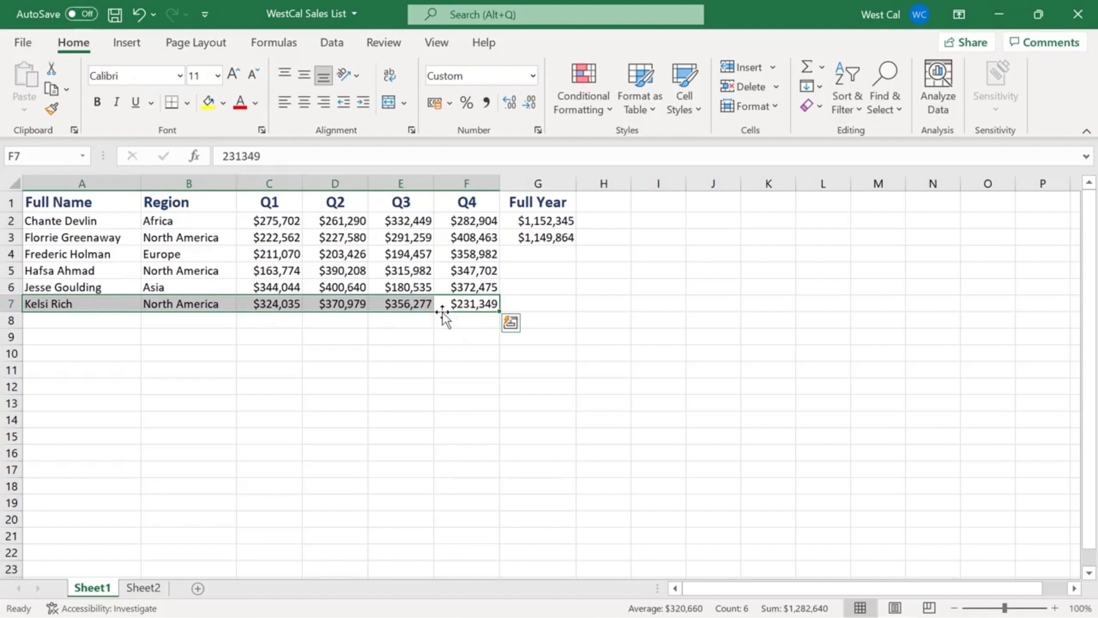
{"action": "left_click_drag", "start_coordinate": [443, 313], "coordinate": [449, 380]}
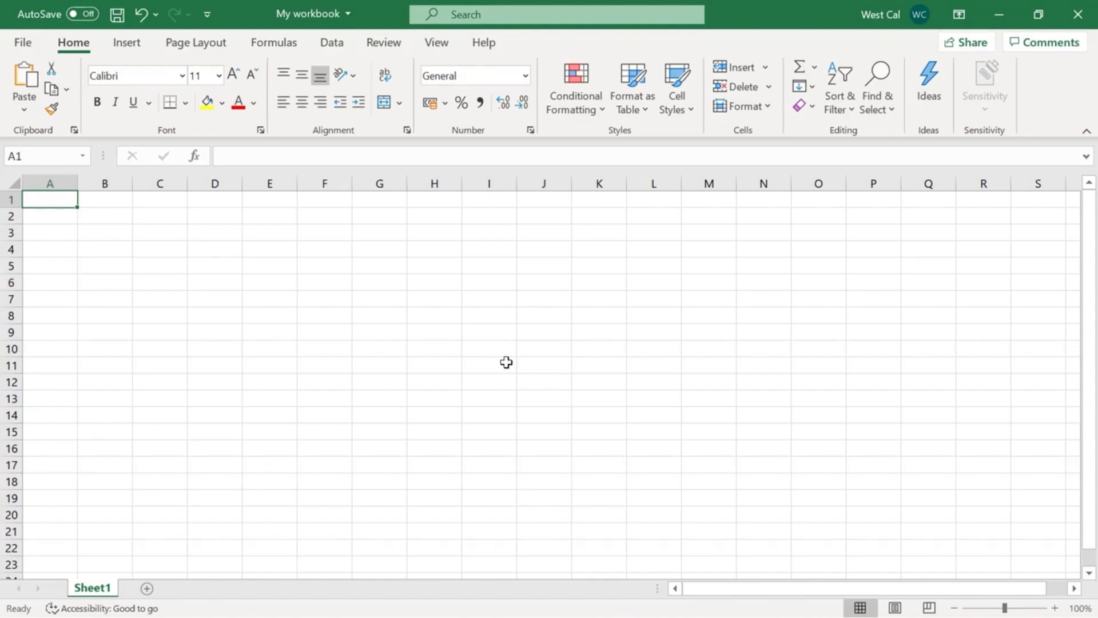
Enter the years 2010, 2011, 2012, 2013 and 2014 one per cell in A1:A5 of My workbook.
{"action": "type", "text": "2010"}
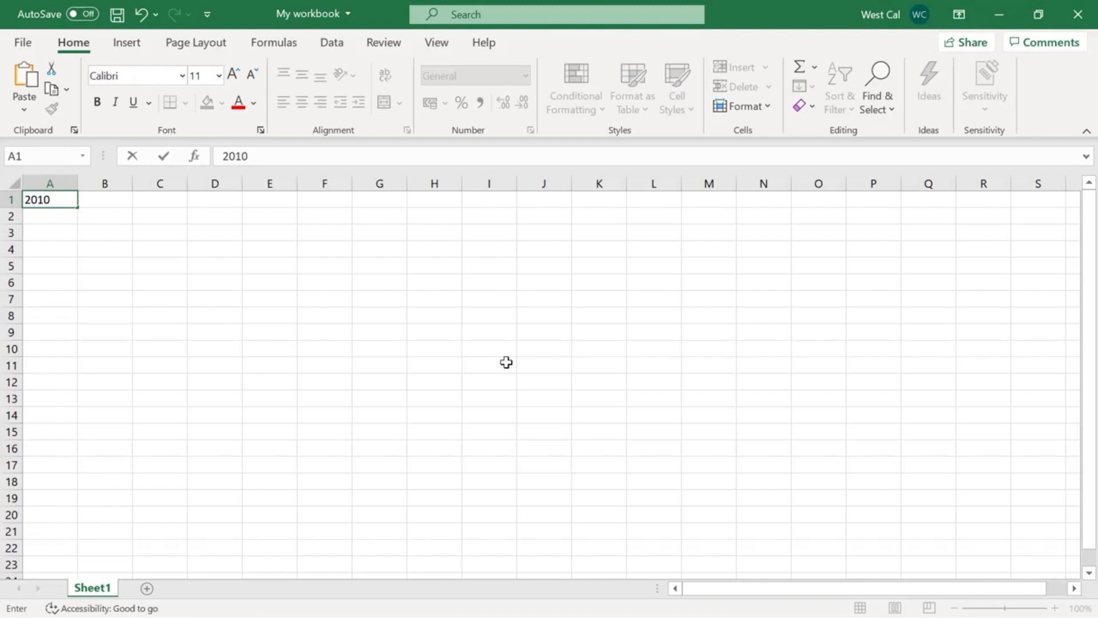
{"action": "key", "text": "Return"}
{"action": "type", "text": "2011"}
{"action": "key", "text": "Return"}
{"action": "type", "text": "2012"}
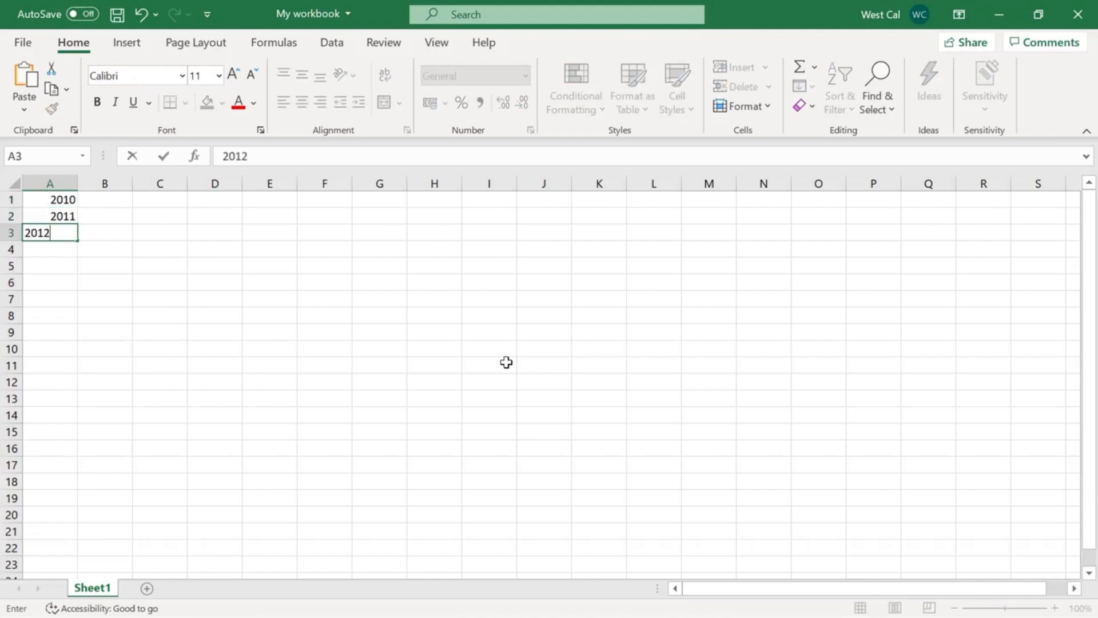
{"action": "key", "text": "Return"}
{"action": "type", "text": "2013"}
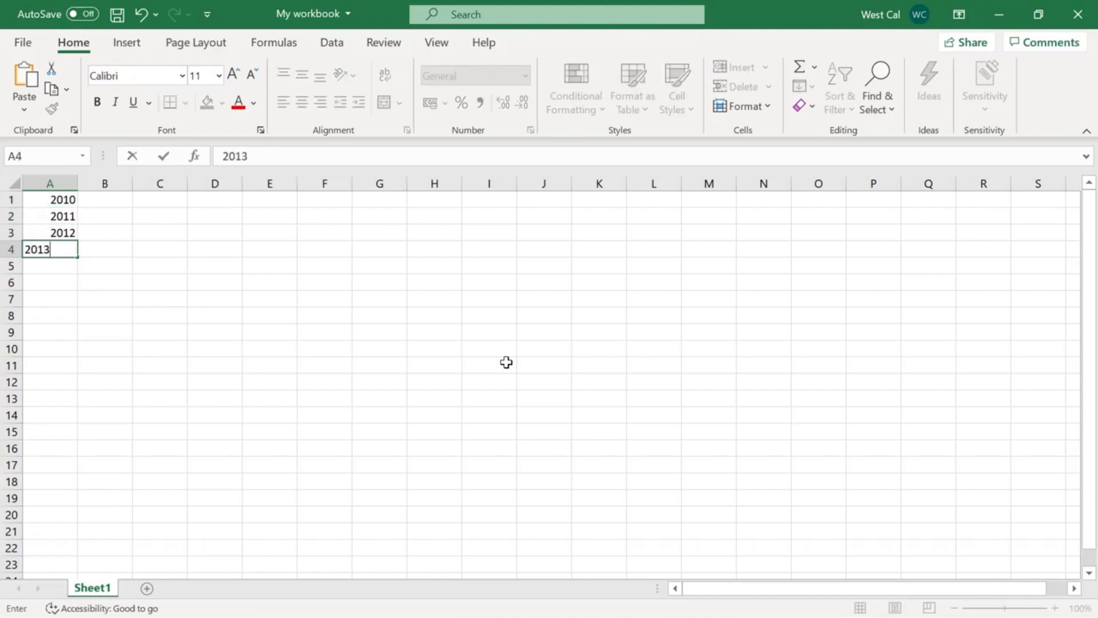
{"action": "key", "text": "Return"}
{"action": "type", "text": "2014"}
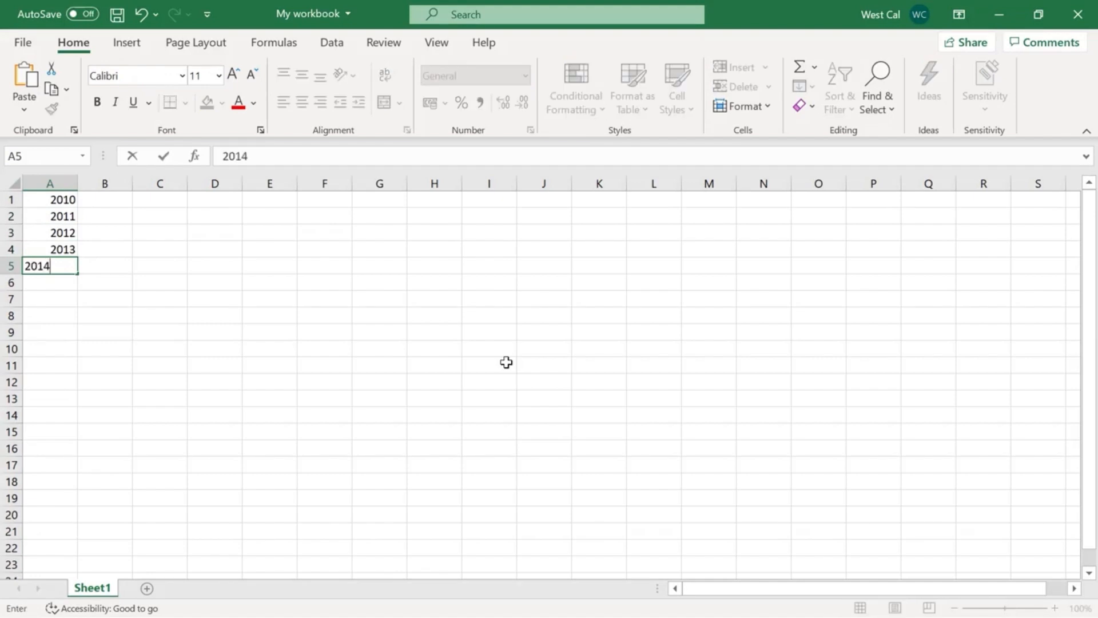
{"action": "key", "text": "Return"}
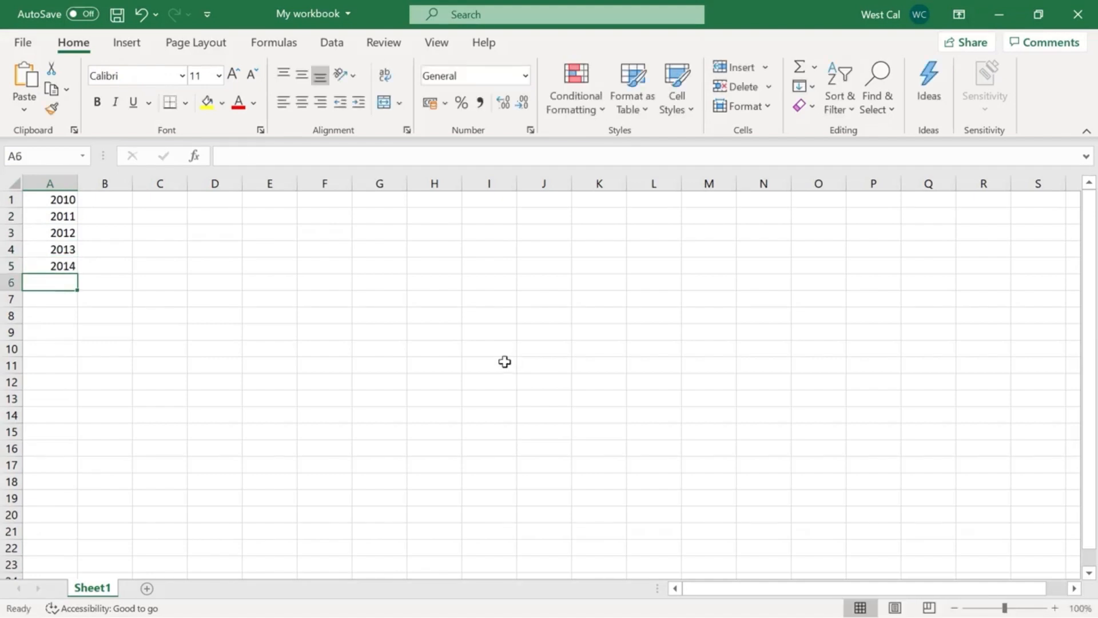
Clear the manually entered years from A1:A5.
{"action": "left_click", "coordinate": [71, 199]}
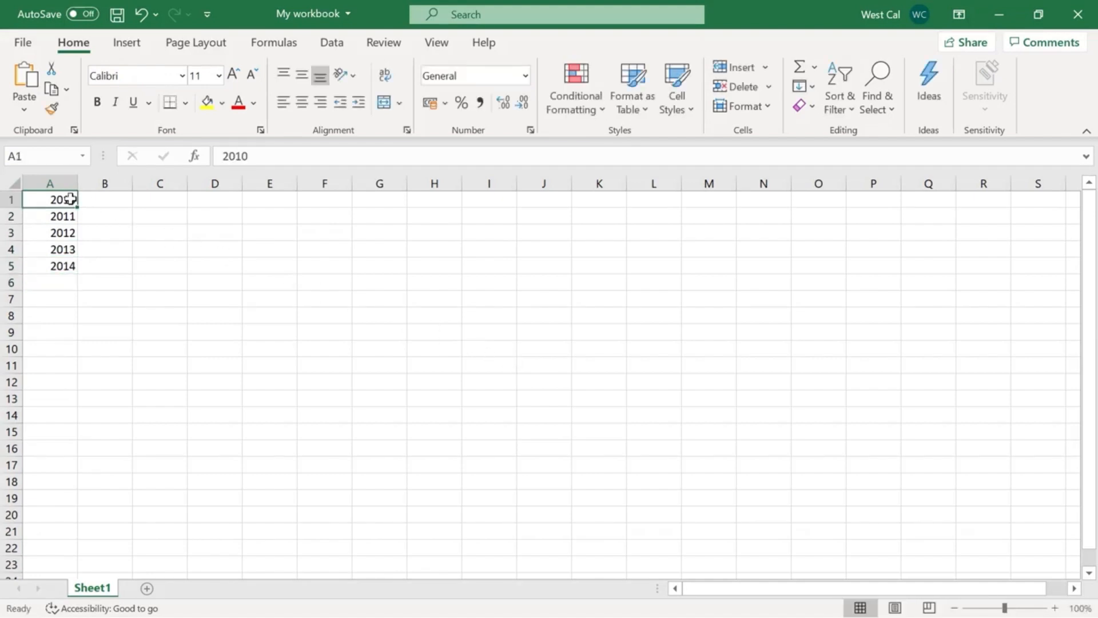
{"action": "left_click", "coordinate": [61, 265], "text": "shift"}
{"action": "key", "text": "Delete"}
Enter 2010 and 2011 in A1:A2, autofill the series down to A11, and show the Auto Fill options.
{"action": "left_click", "coordinate": [58, 200]}
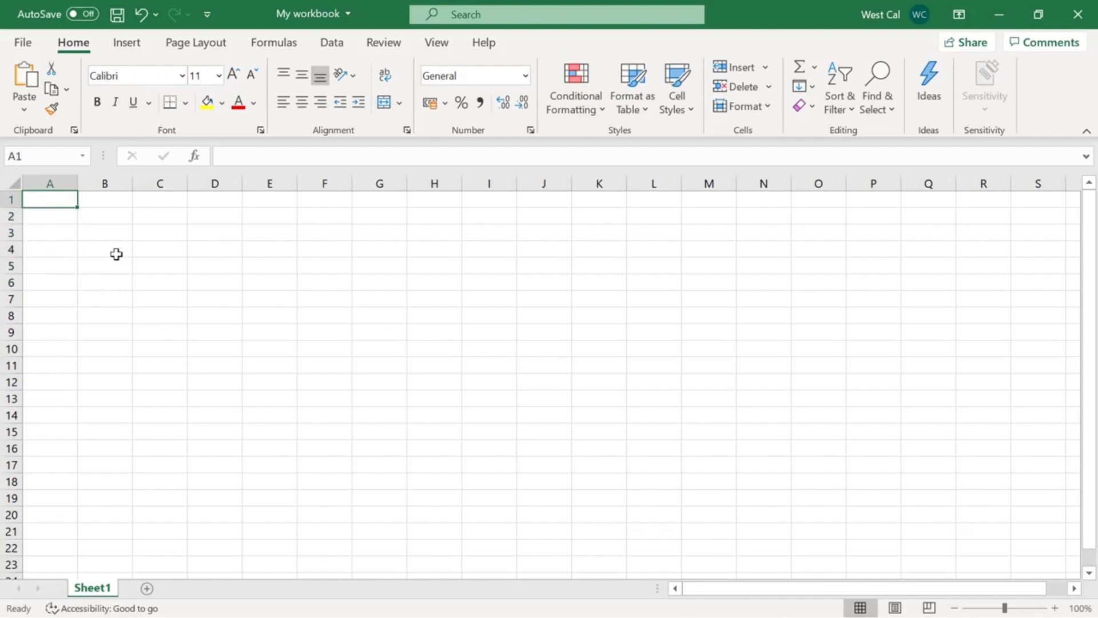
{"action": "type", "text": "2010"}
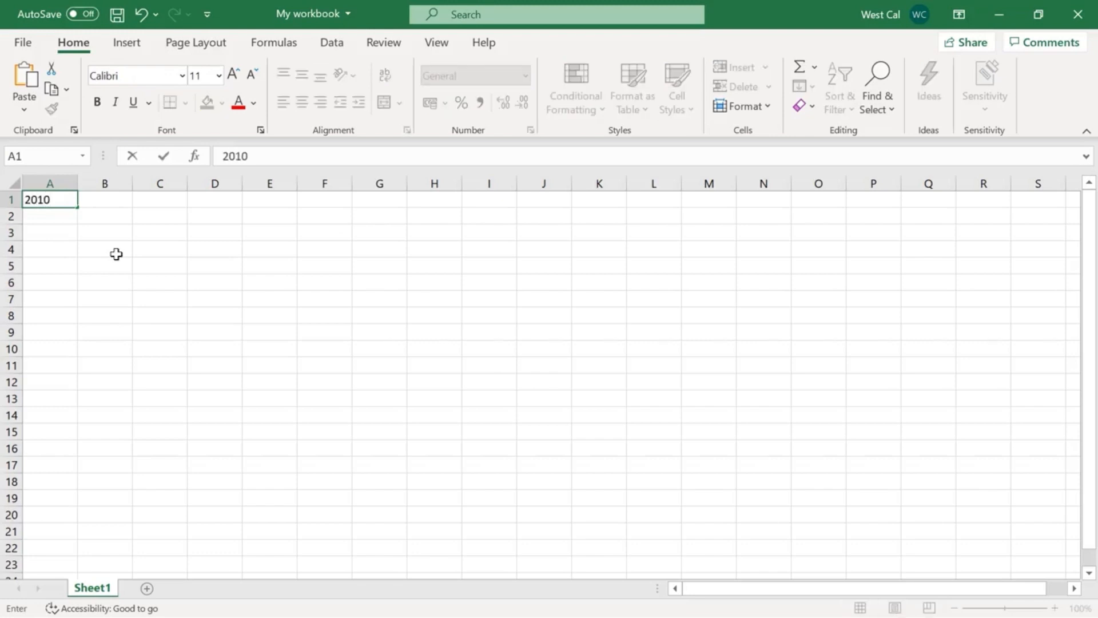
{"action": "key", "text": "Return"}
{"action": "type", "text": "2011"}
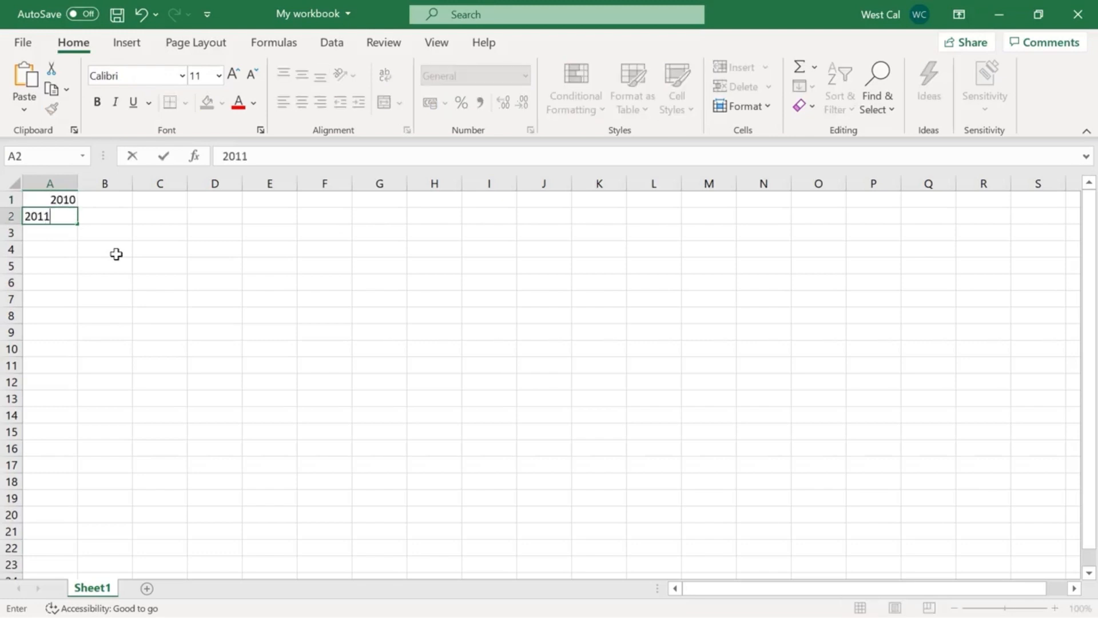
{"action": "key", "text": "Return"}
{"action": "left_click_drag", "start_coordinate": [70, 200], "coordinate": [76, 379]}
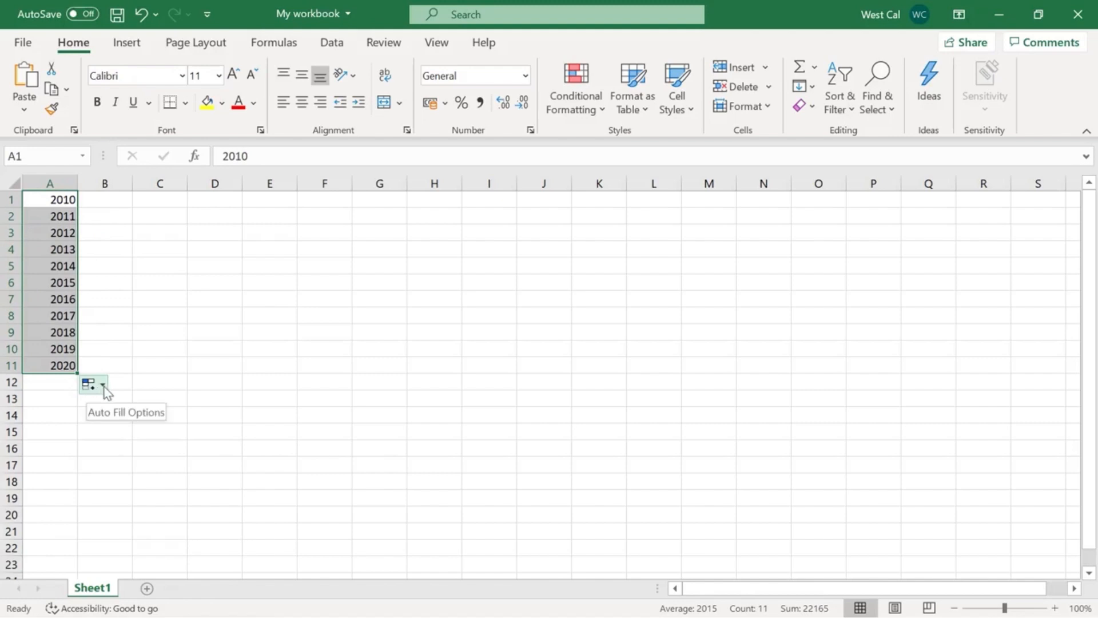
{"action": "left_click", "coordinate": [104, 386]}
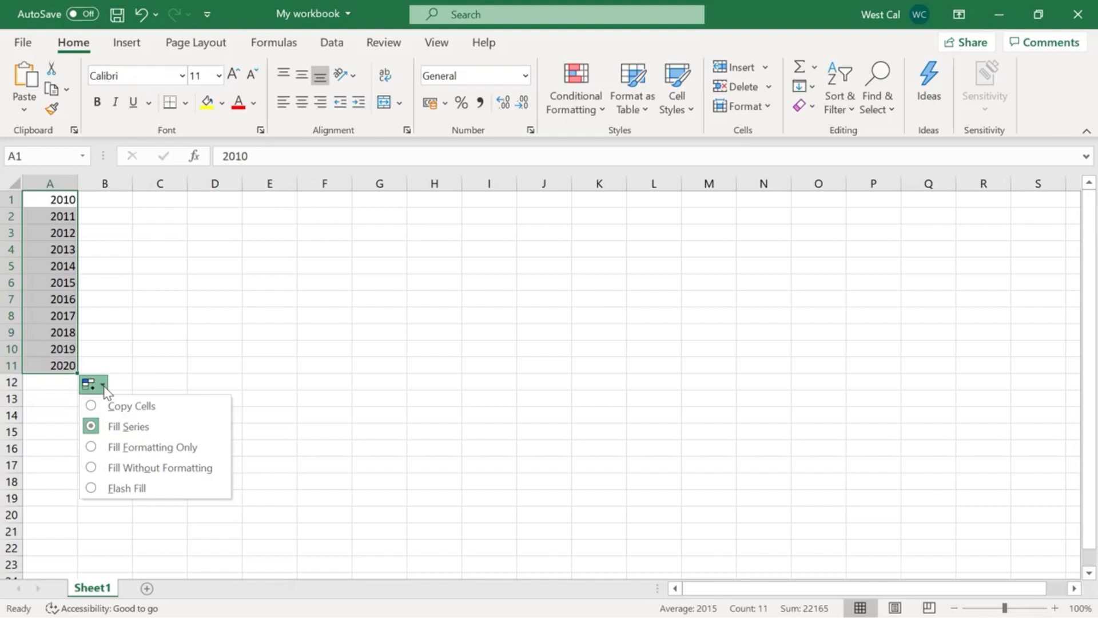
Clear the filled years from A1:A11 and enter 2010 in A1 and 2012 in A3, leaving A2 empty.
{"action": "key", "text": "Delete"}
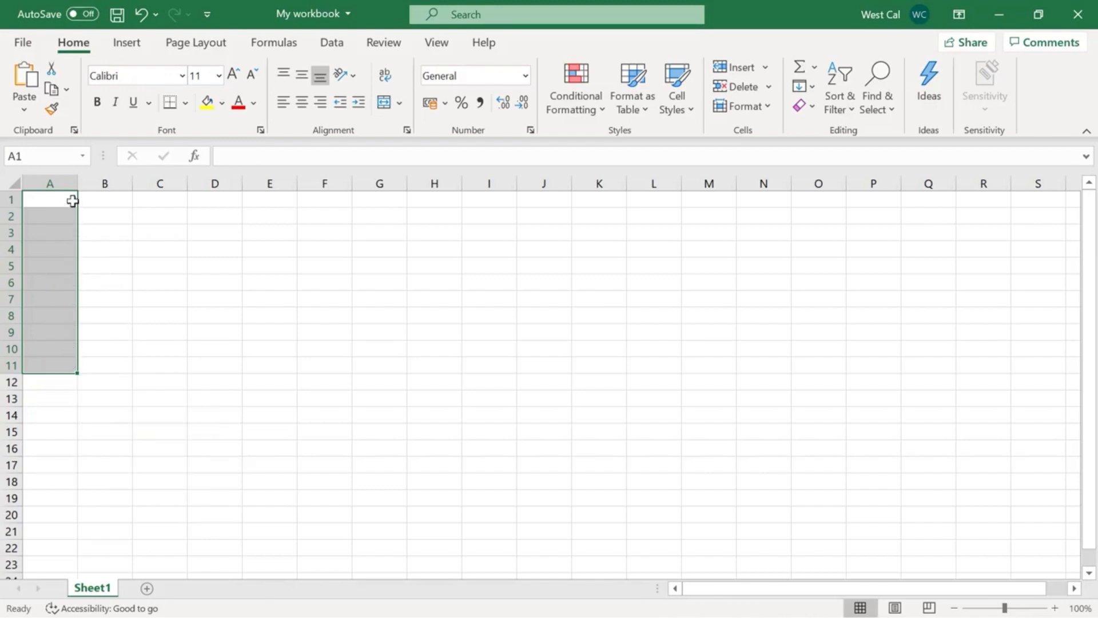
{"action": "left_click", "coordinate": [71, 199]}
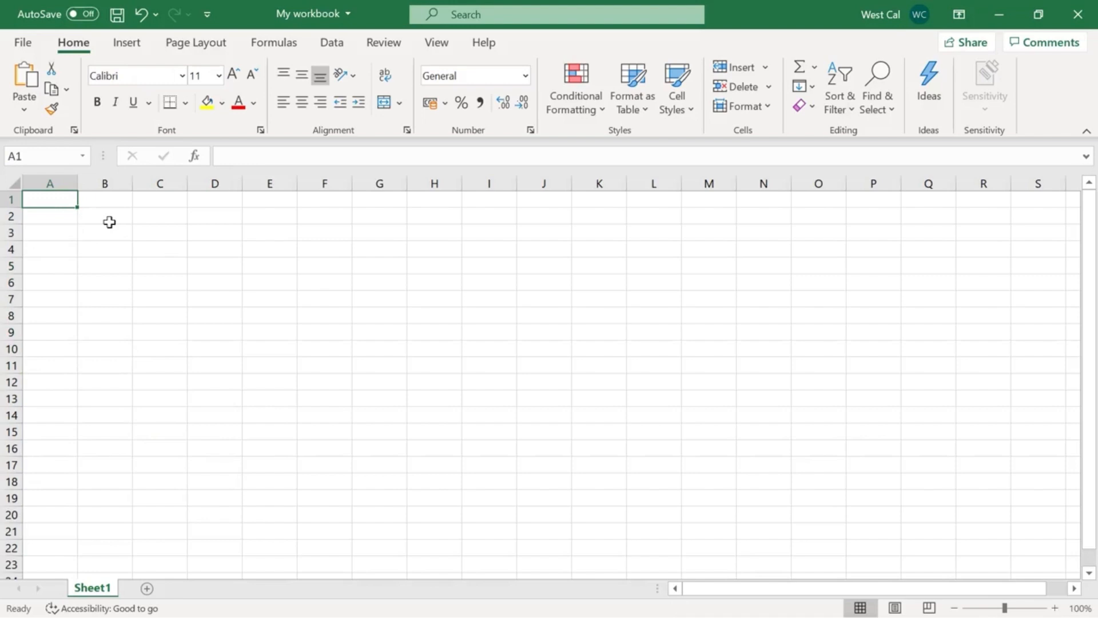
{"action": "type", "text": "2010"}
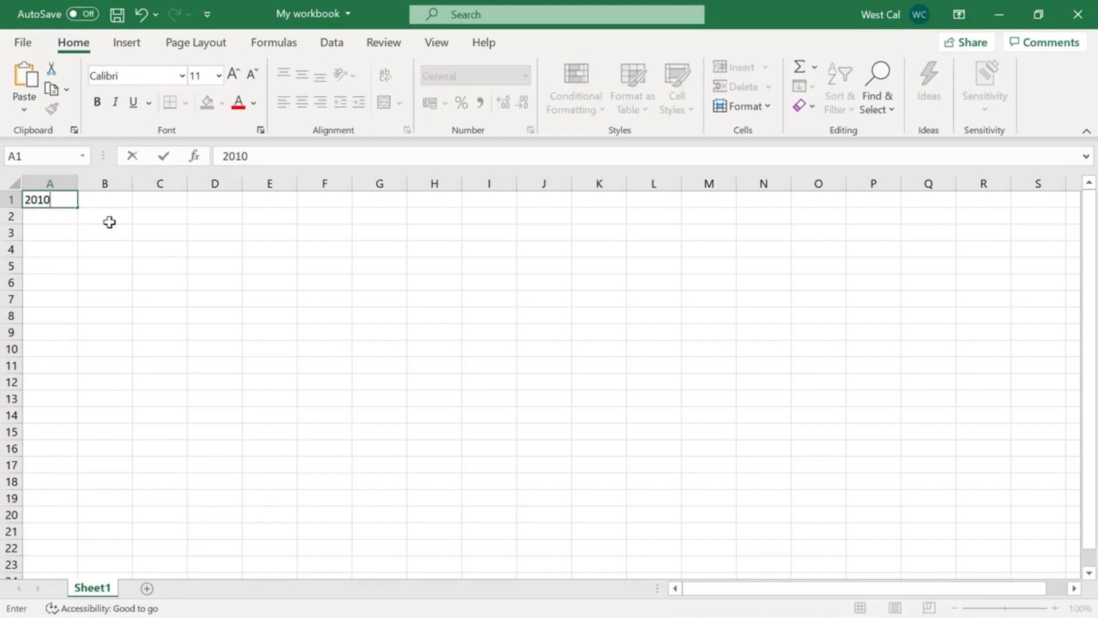
{"action": "key", "text": "Return"}
{"action": "key", "text": "Return"}
{"action": "type", "text": "2012"}
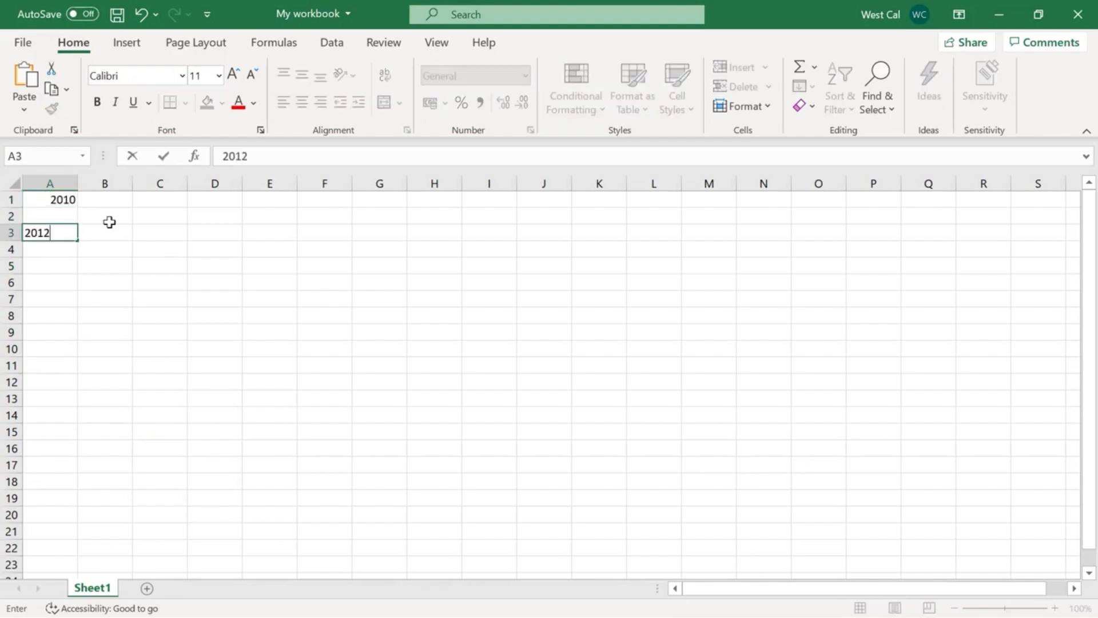
{"action": "key", "text": "Return"}
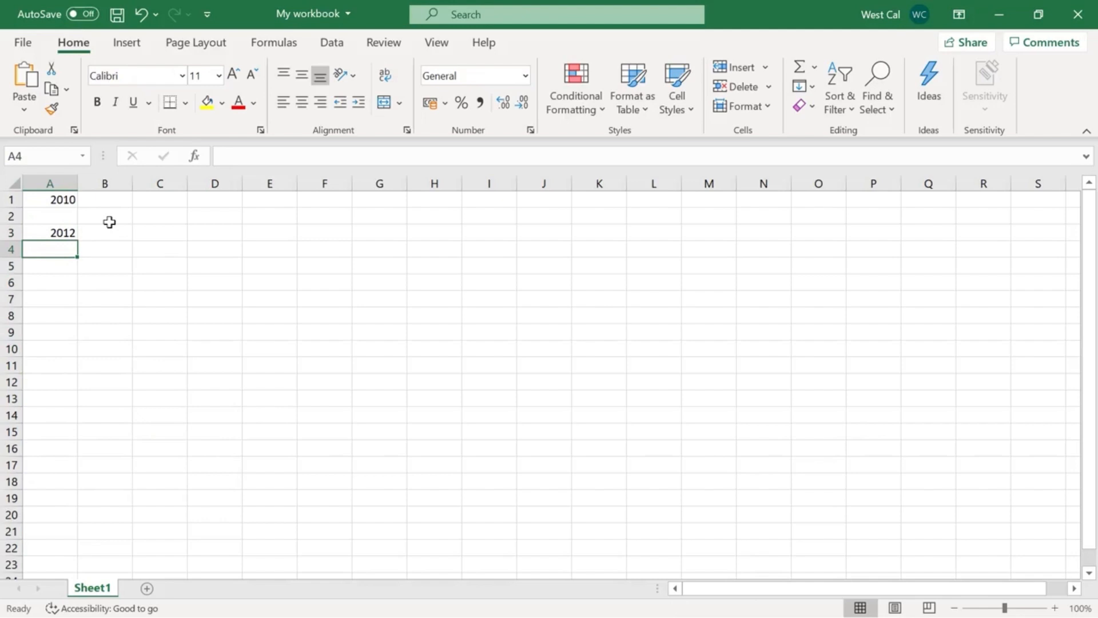
Fill A1:A3 with a linear series in columns using a step value of 1.
{"action": "left_click", "coordinate": [59, 203]}
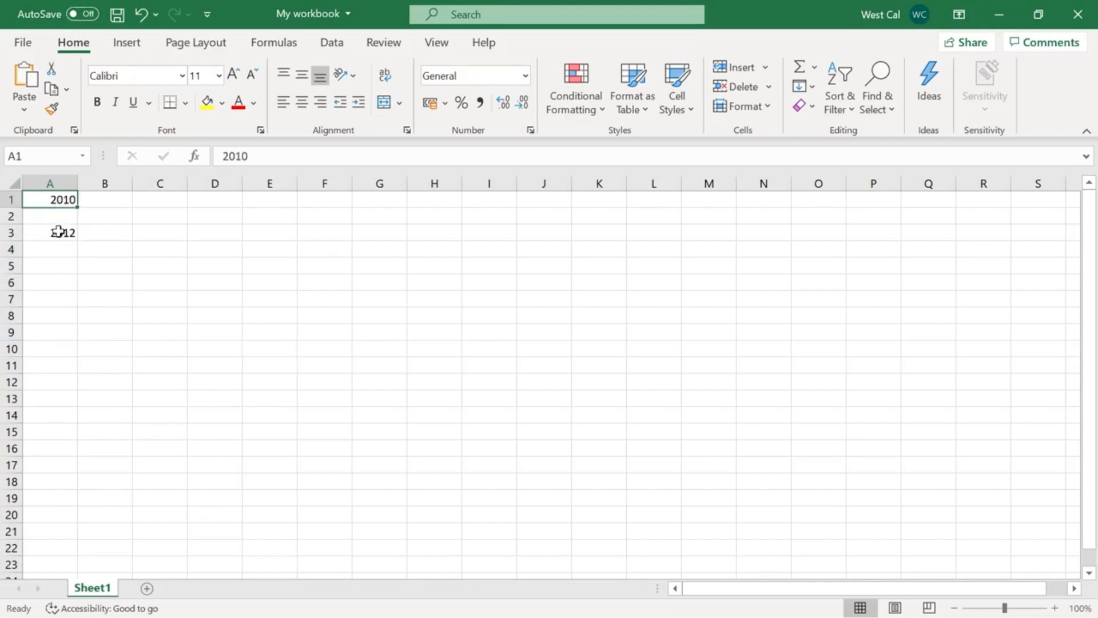
{"action": "left_click", "coordinate": [59, 231], "text": "shift"}
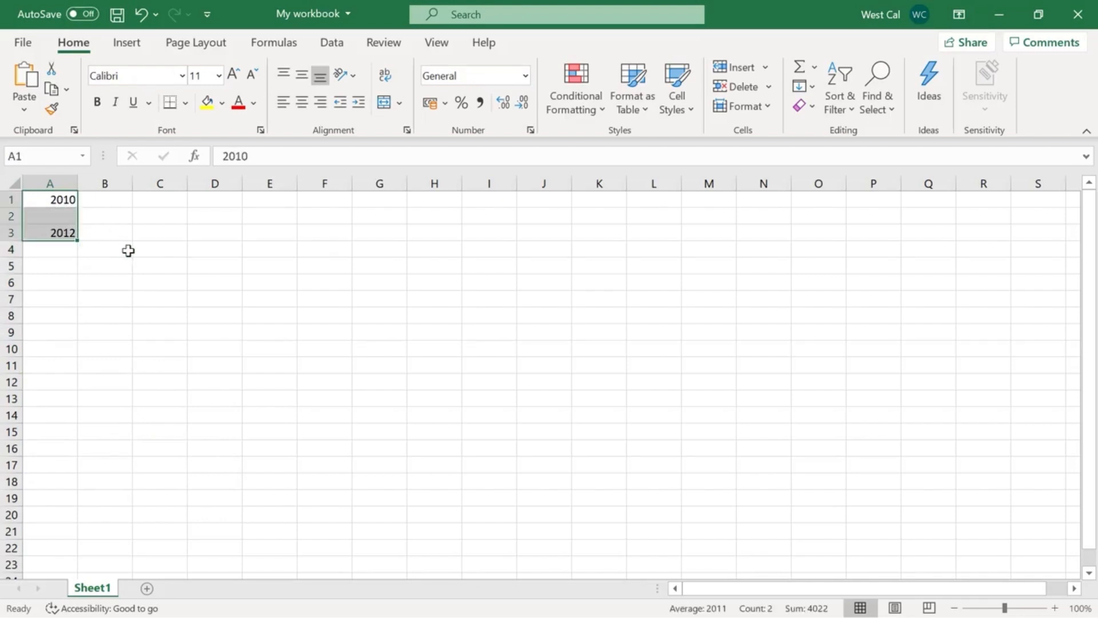
{"action": "left_click", "coordinate": [813, 85]}
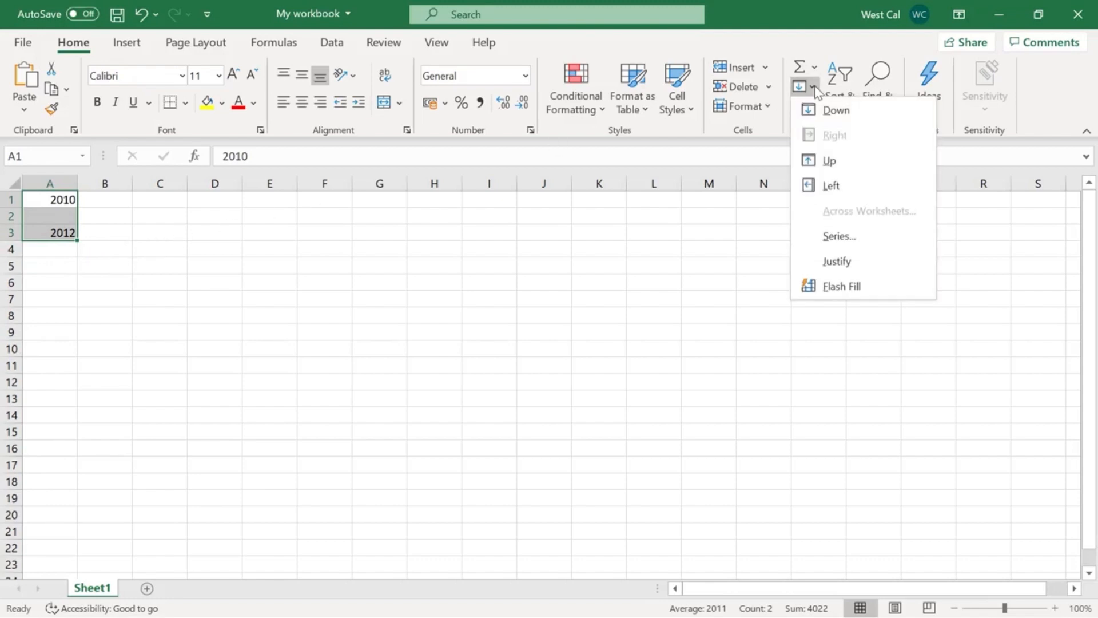
{"action": "left_click", "coordinate": [870, 245]}
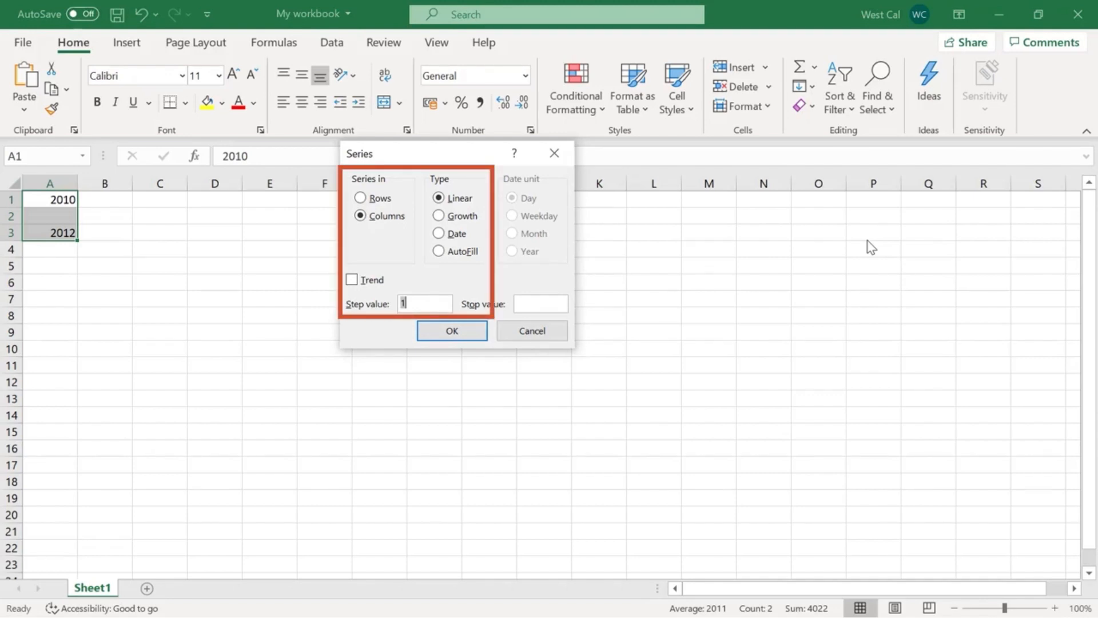
{"action": "left_click", "coordinate": [467, 330]}
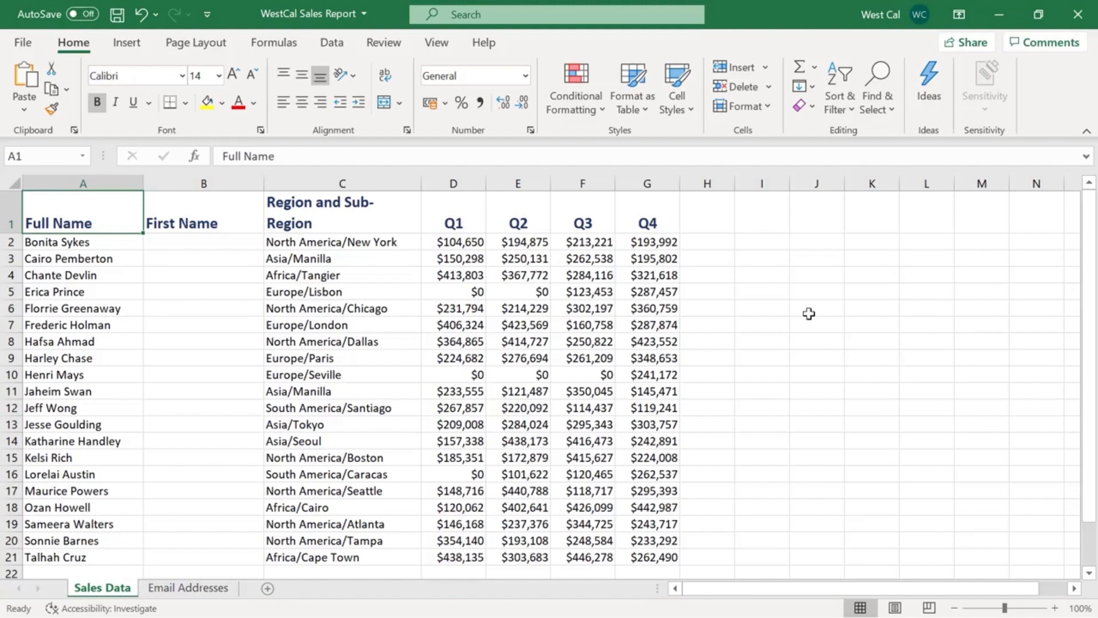
On Sales Data in WestCal Sales Report, enter the first person's first name in B2 and Flash Fill the rest of the First Name column.
{"action": "left_click", "coordinate": [255, 243]}
{"action": "type", "text": "Bonita"}
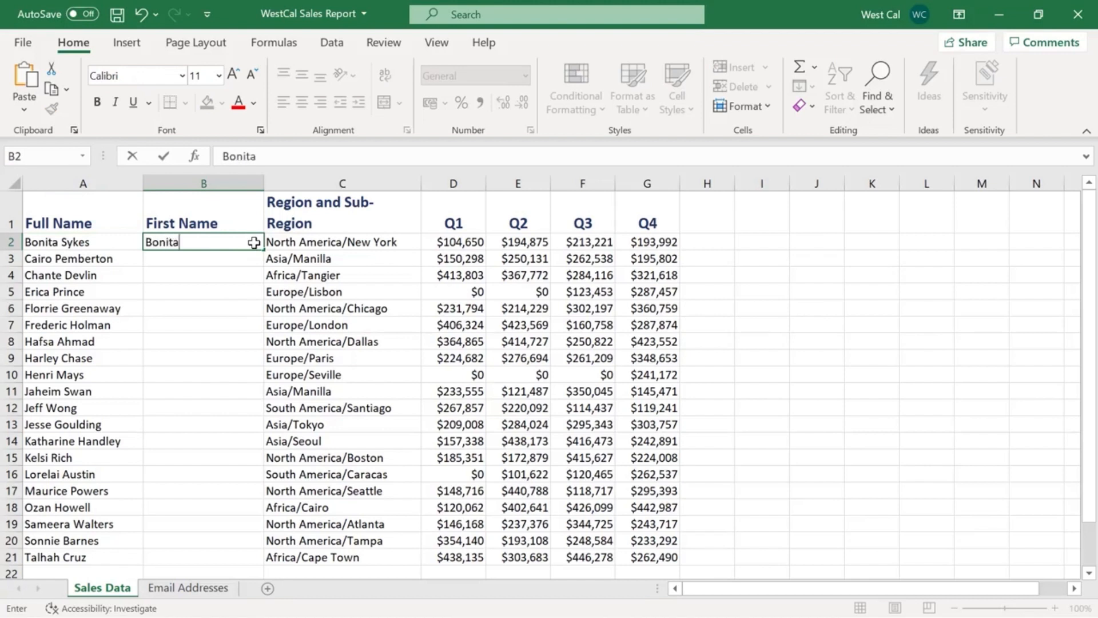
{"action": "key", "text": "Return"}
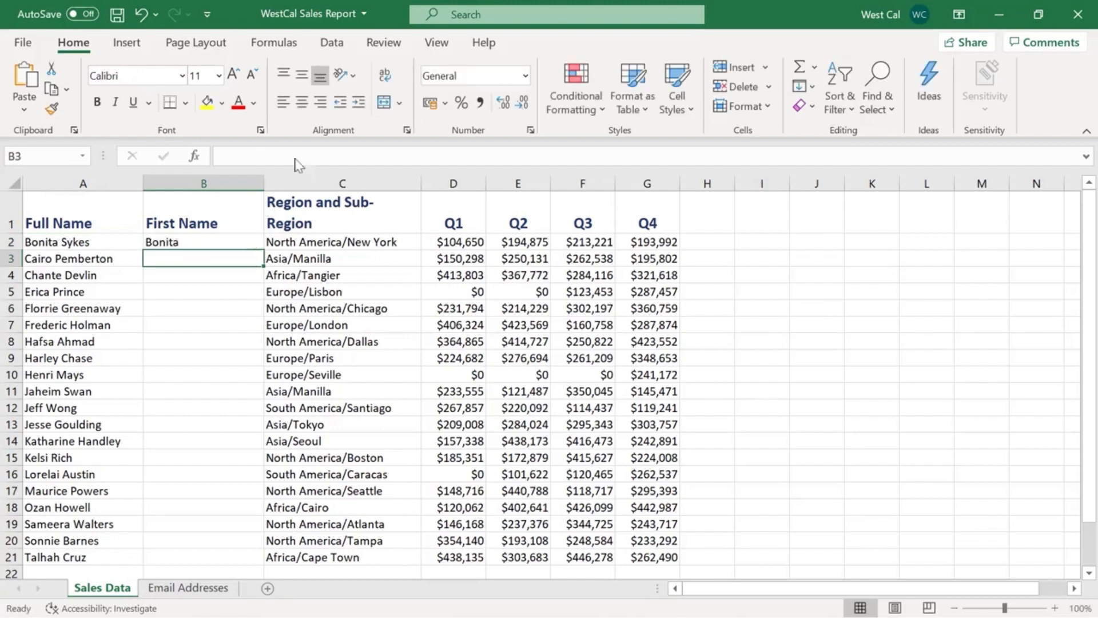
{"action": "left_click", "coordinate": [347, 50]}
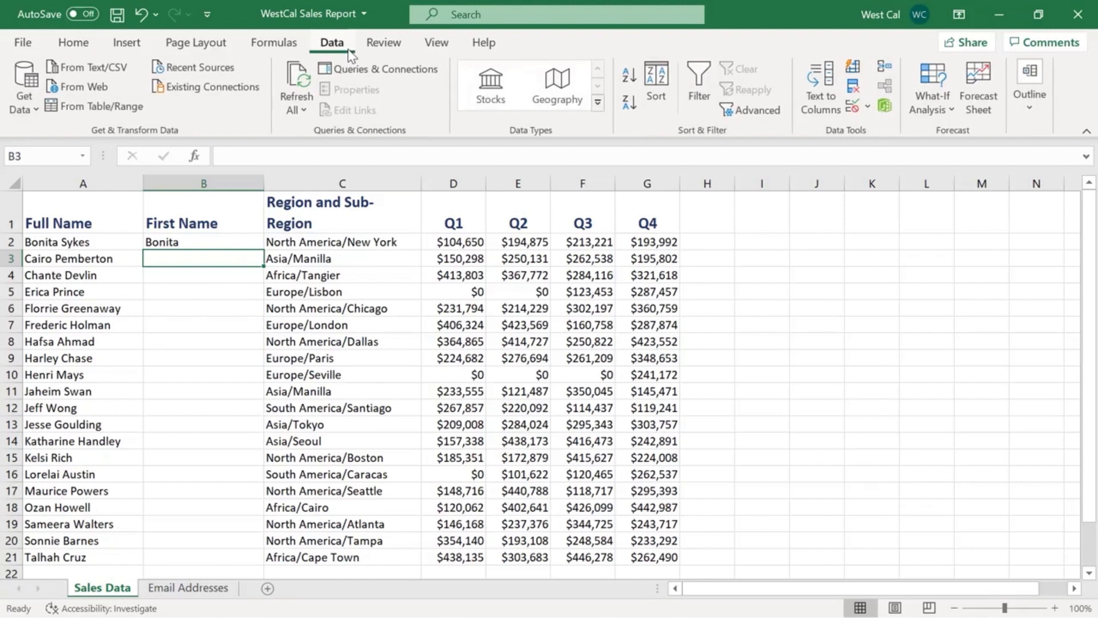
{"action": "left_click", "coordinate": [854, 70]}
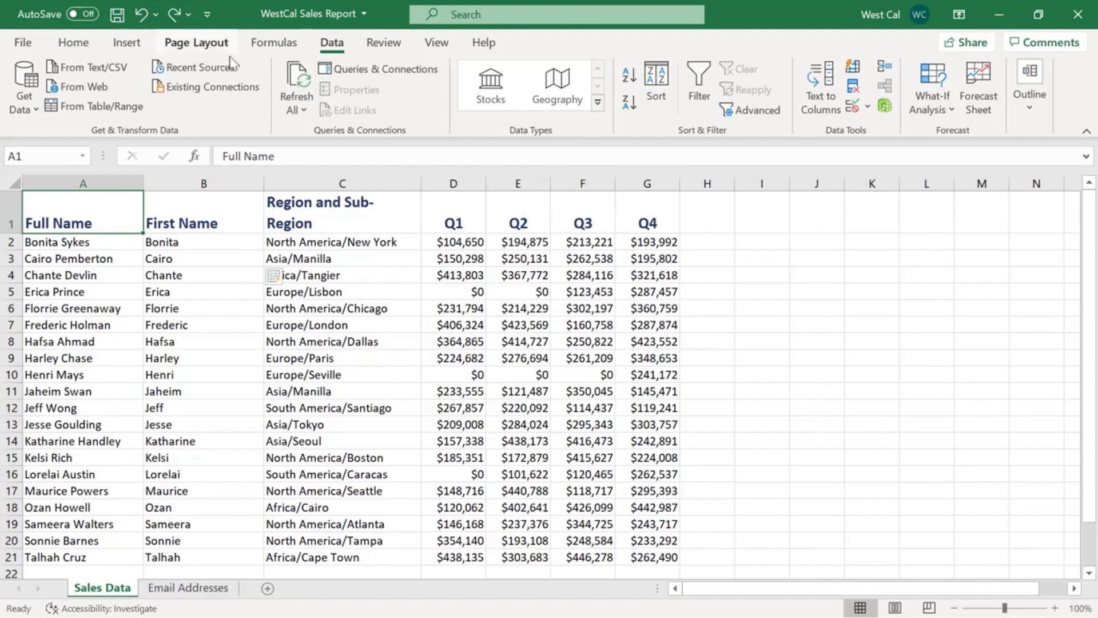
Review the list of recent actions that can be undone.
{"action": "left_click", "coordinate": [158, 16]}
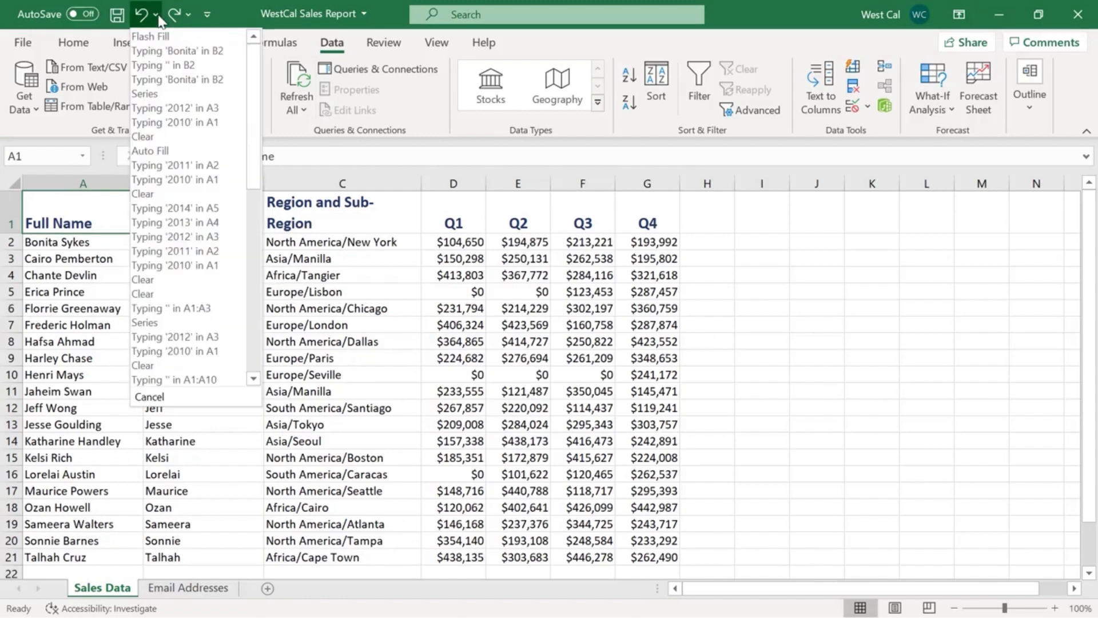
{"action": "left_click", "coordinate": [399, 27]}
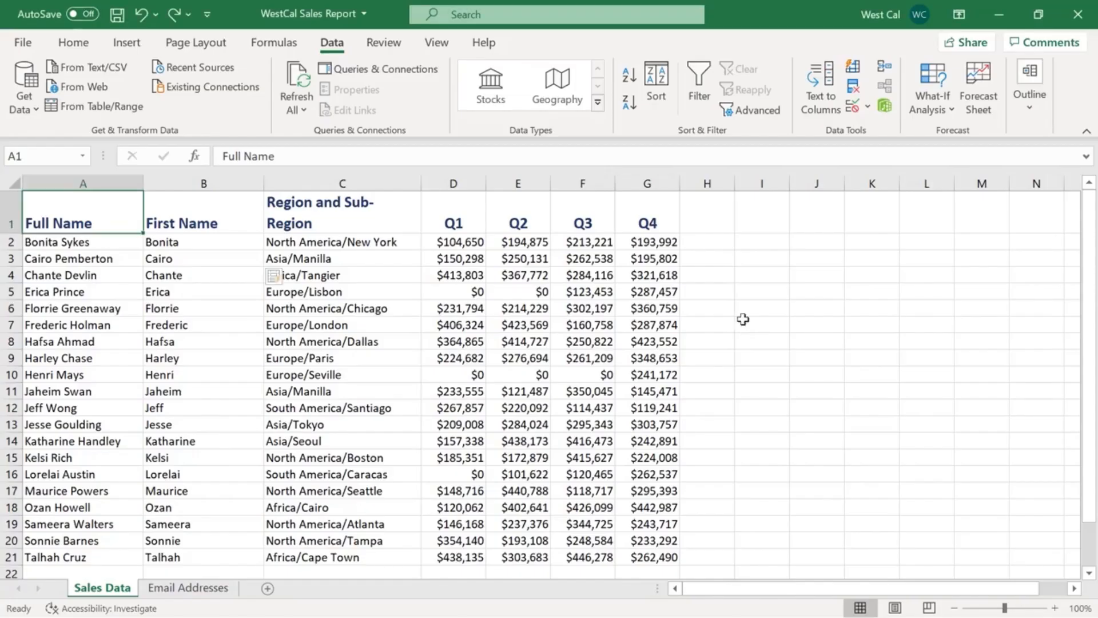
Insert an entire blank row above row 2, starting from cell C2.
{"action": "left_click", "coordinate": [399, 241]}
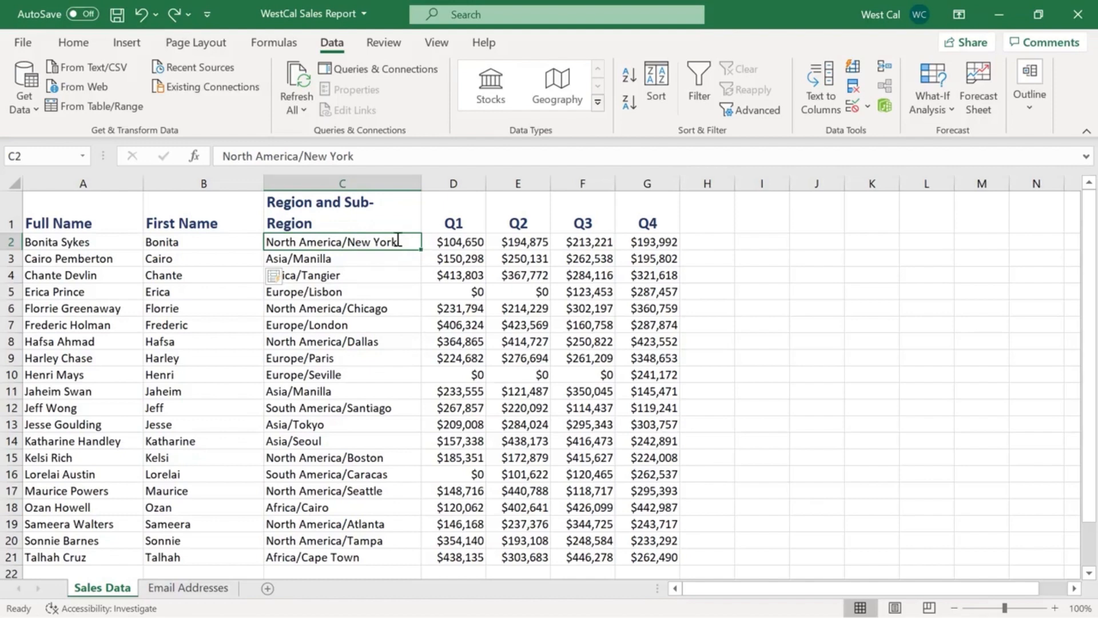
{"action": "left_click", "coordinate": [85, 46]}
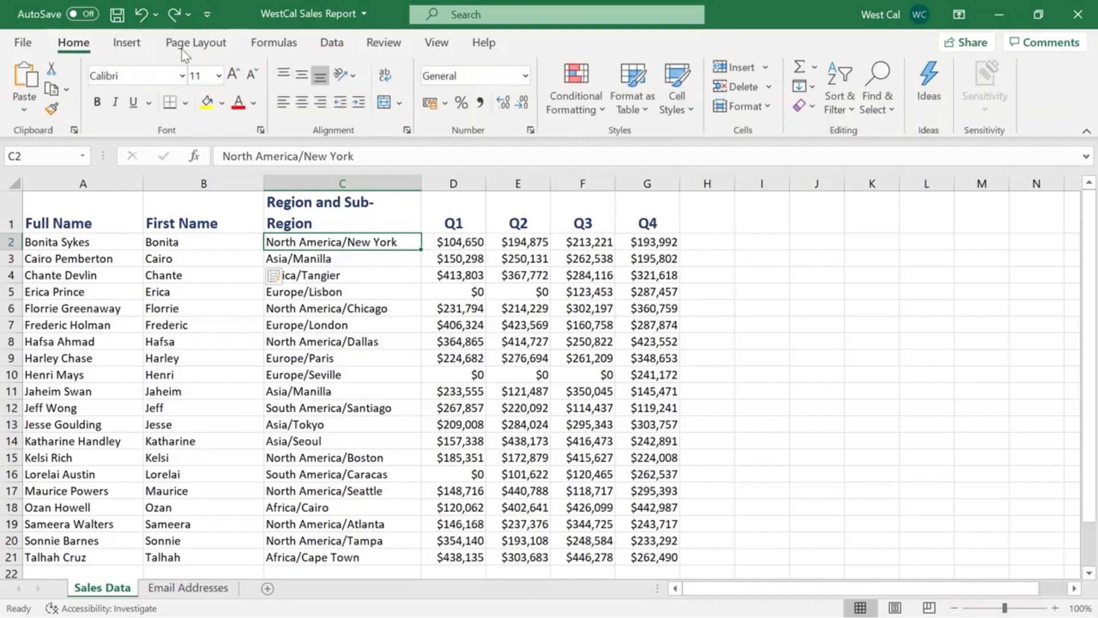
{"action": "left_click", "coordinate": [767, 68]}
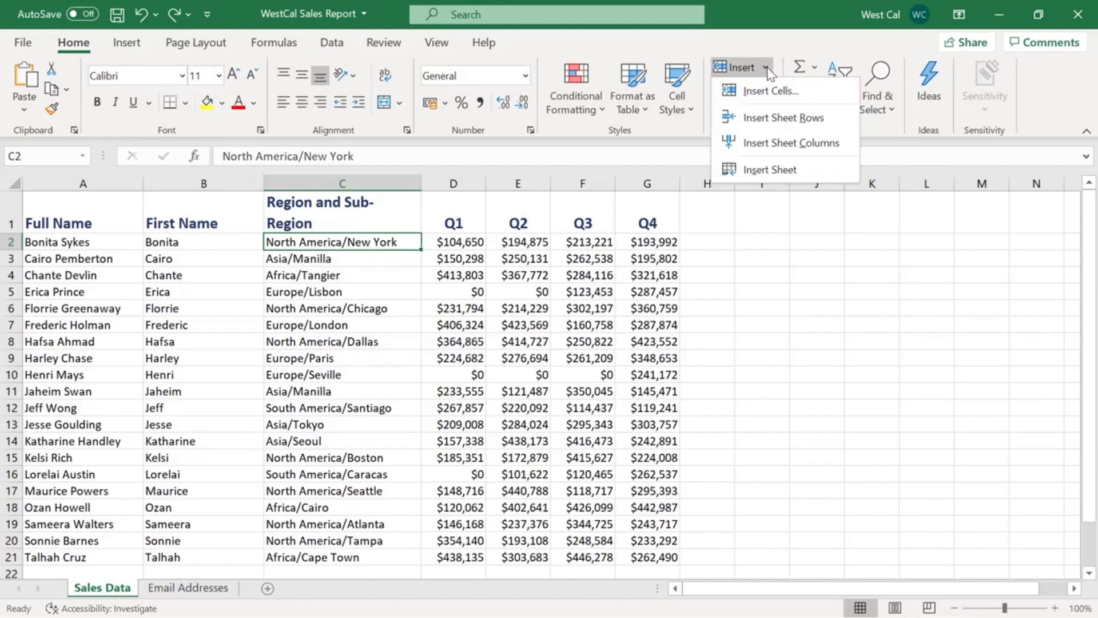
{"action": "left_click", "coordinate": [766, 68]}
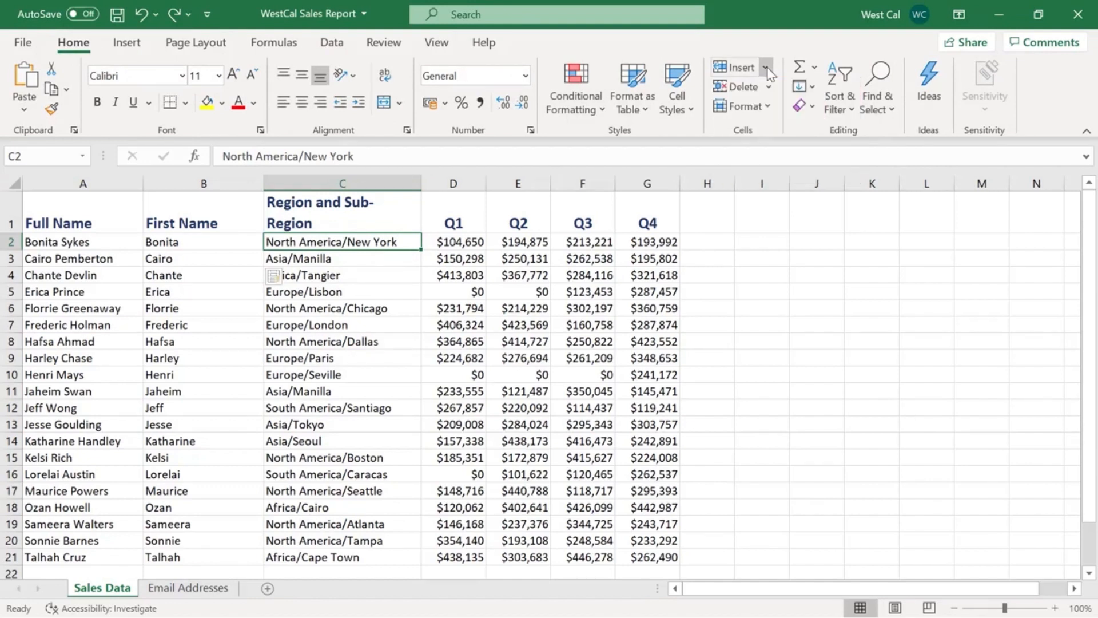
{"action": "right_click", "coordinate": [402, 243]}
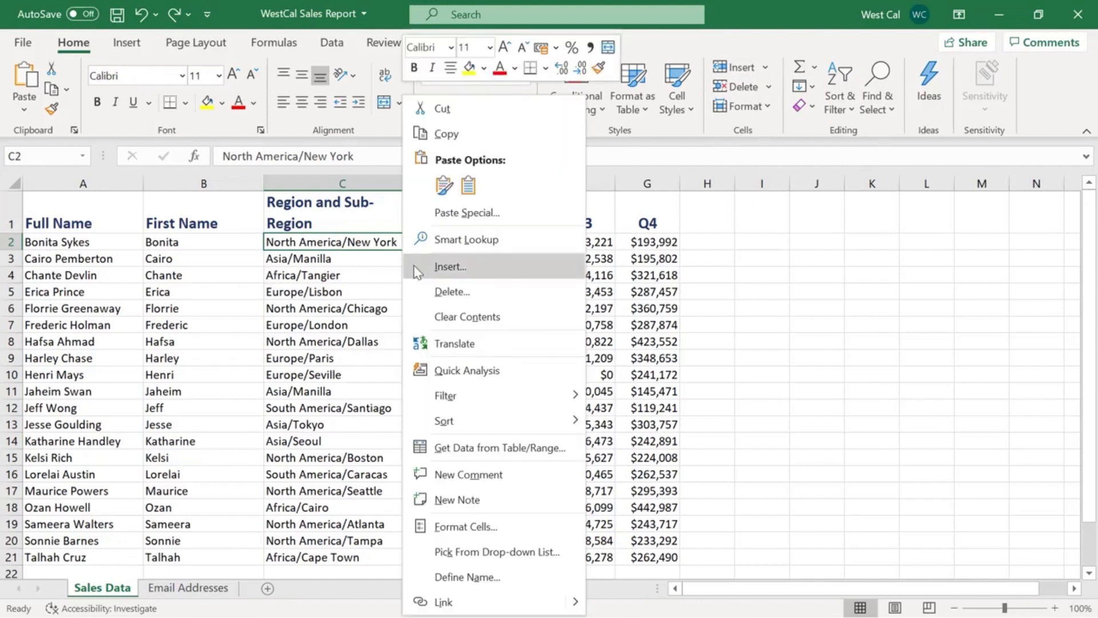
{"action": "left_click", "coordinate": [450, 267]}
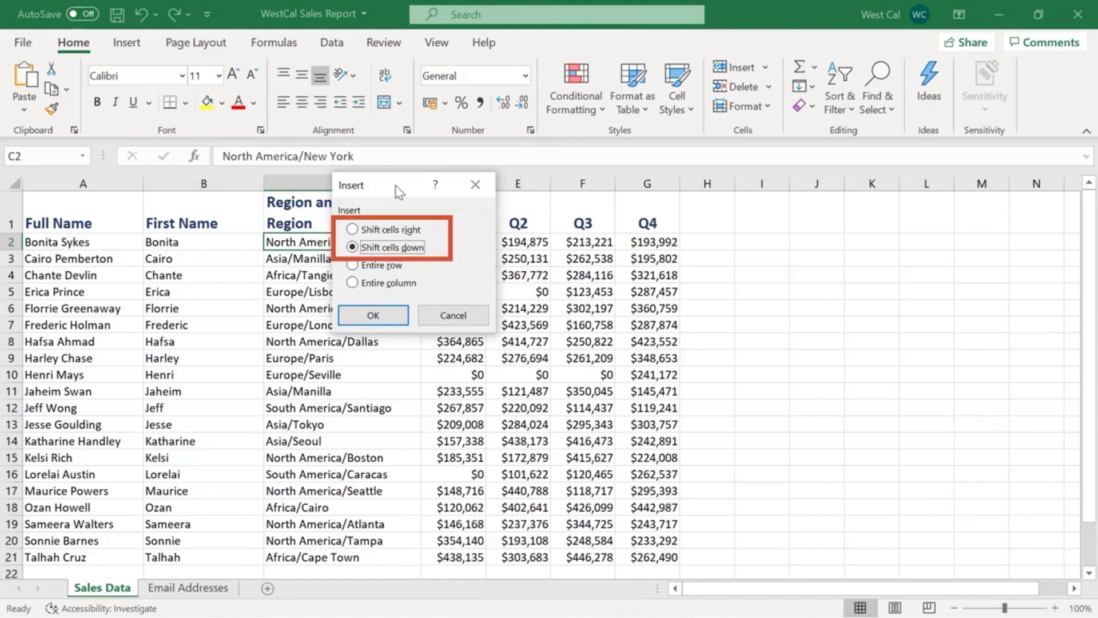
{"action": "left_click", "coordinate": [396, 264]}
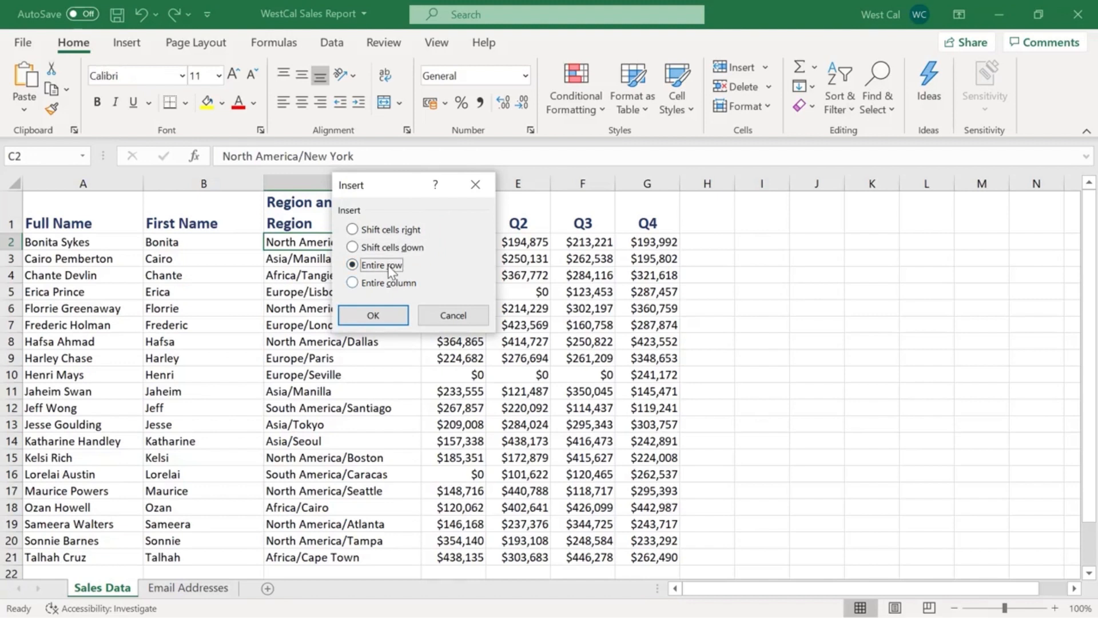
{"action": "left_click", "coordinate": [373, 315]}
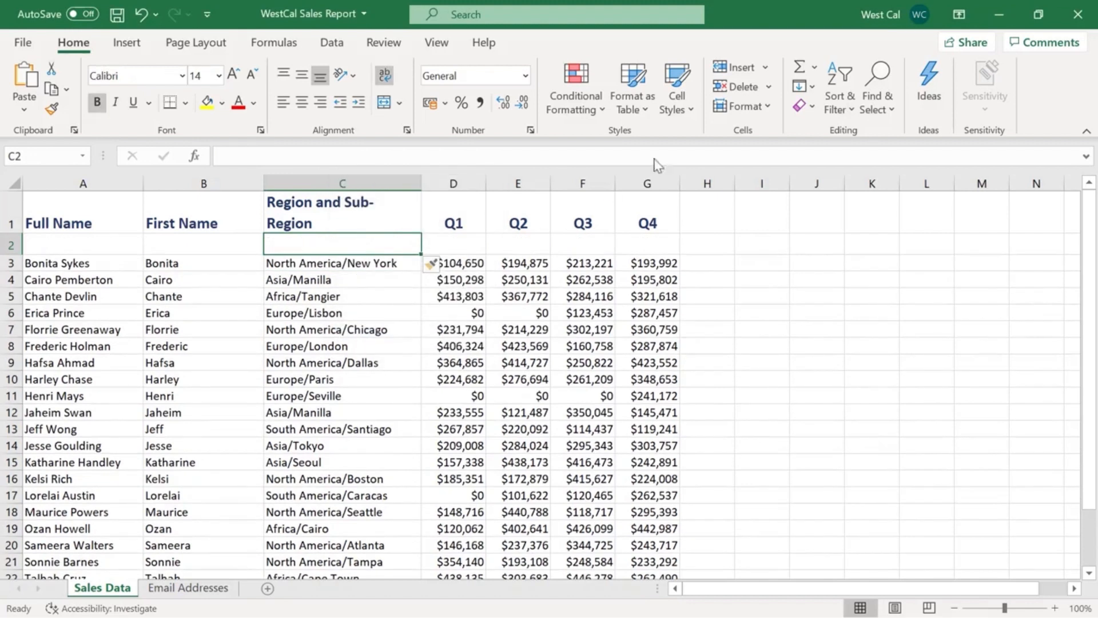
Delete the entire blank row 2 below the header row.
{"action": "left_click", "coordinate": [770, 86]}
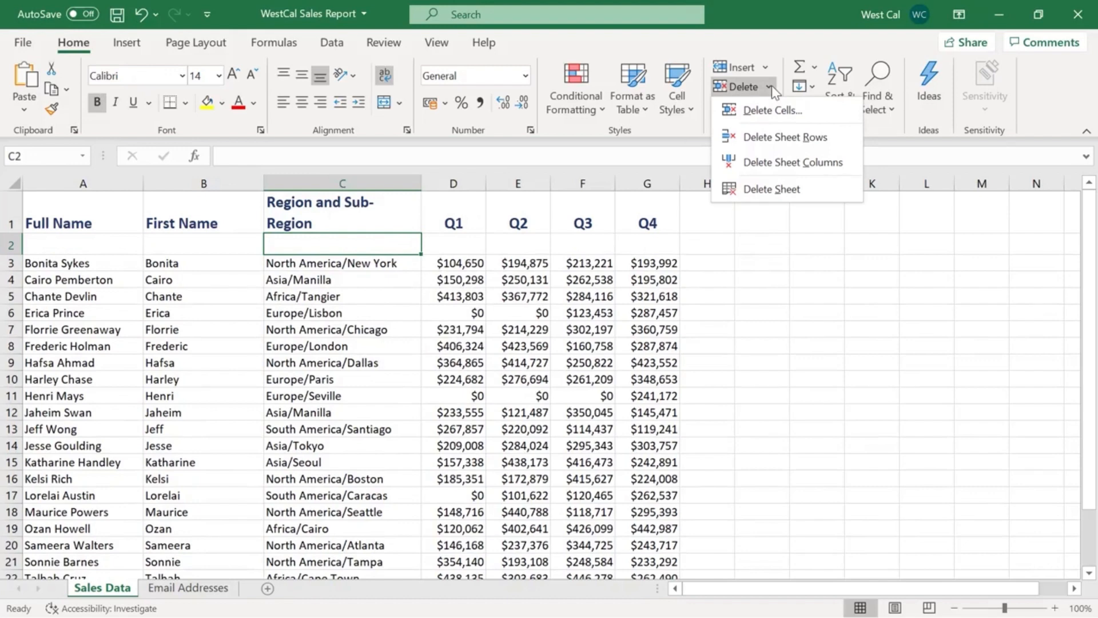
{"action": "left_click", "coordinate": [771, 85]}
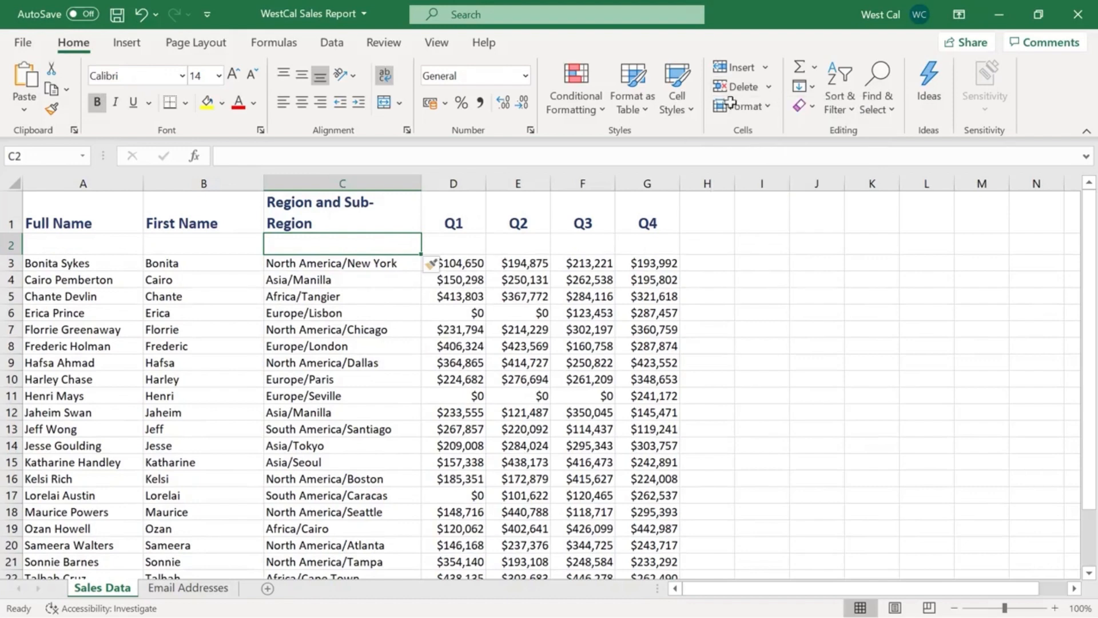
{"action": "right_click", "coordinate": [393, 240]}
{"action": "left_click", "coordinate": [410, 316]}
{"action": "left_click", "coordinate": [348, 312]}
{"action": "left_click", "coordinate": [400, 361]}
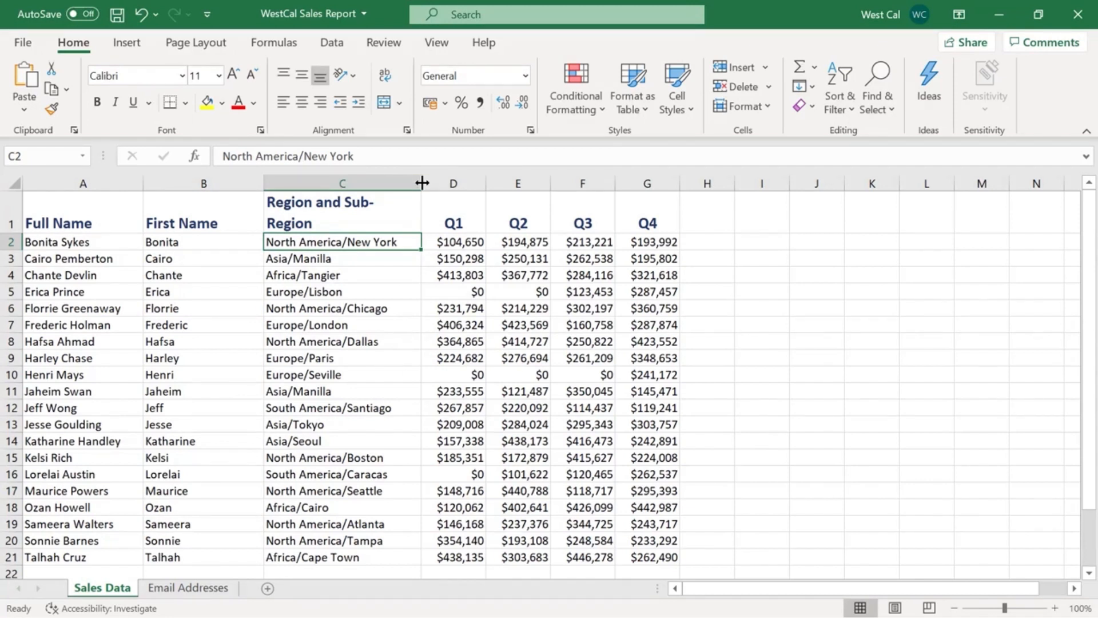
Narrow column C slightly, and make row 3 taller before autofitting its height.
{"action": "mouse_move", "coordinate": [422, 183]}
{"action": "left_mouse_down"}
{"action": "mouse_move", "coordinate": [447, 182]}
{"action": "mouse_move", "coordinate": [417, 182]}
{"action": "left_mouse_up"}
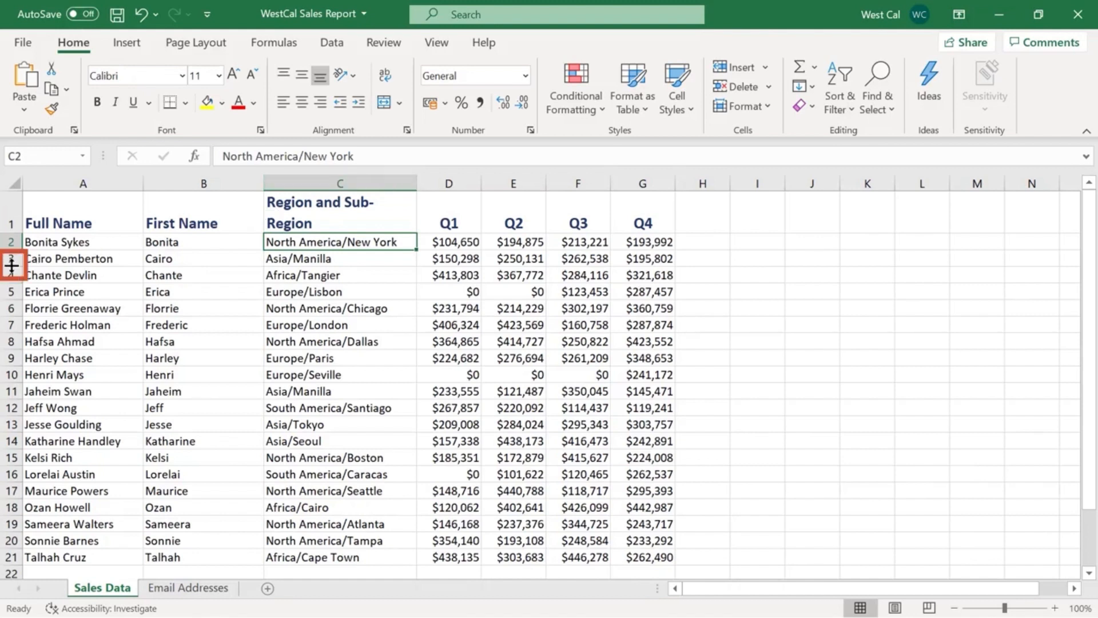
{"action": "left_click_drag", "start_coordinate": [12, 265], "coordinate": [11, 279]}
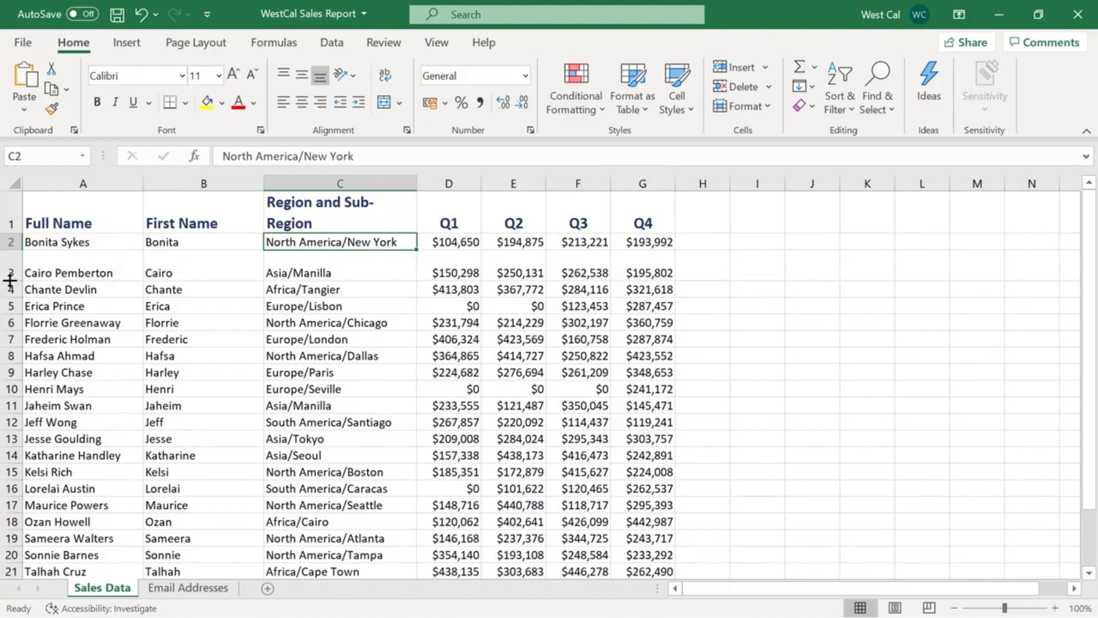
{"action": "double_click", "coordinate": [10, 280]}
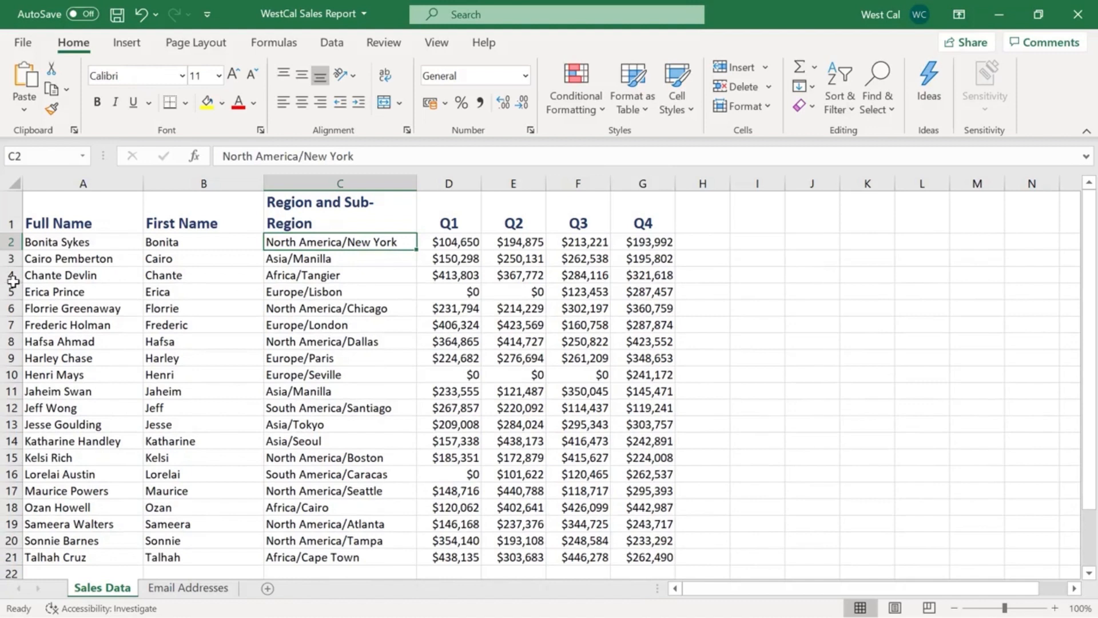
Apply an exact row height of 14.5 to row 2.
{"action": "left_click", "coordinate": [769, 107]}
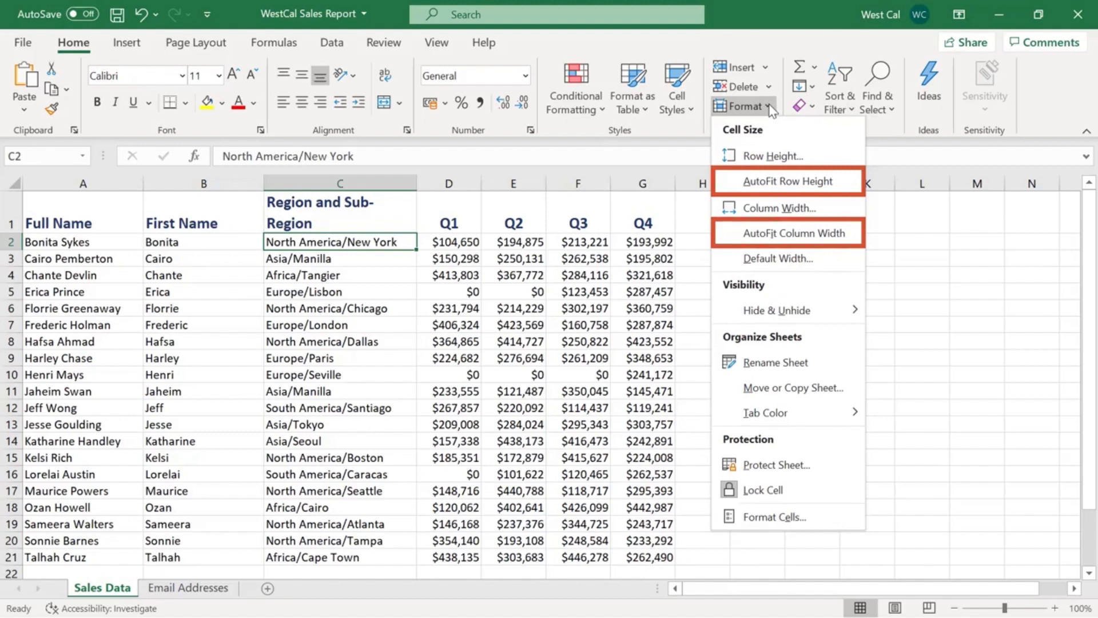
{"action": "left_click", "coordinate": [794, 163]}
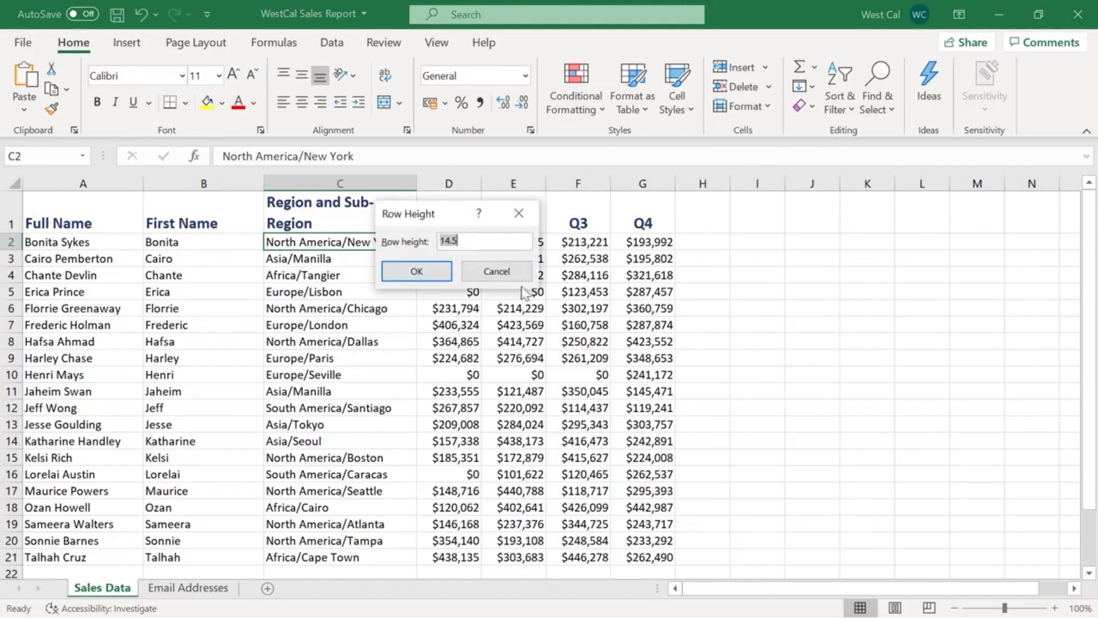
{"action": "left_click", "coordinate": [437, 272]}
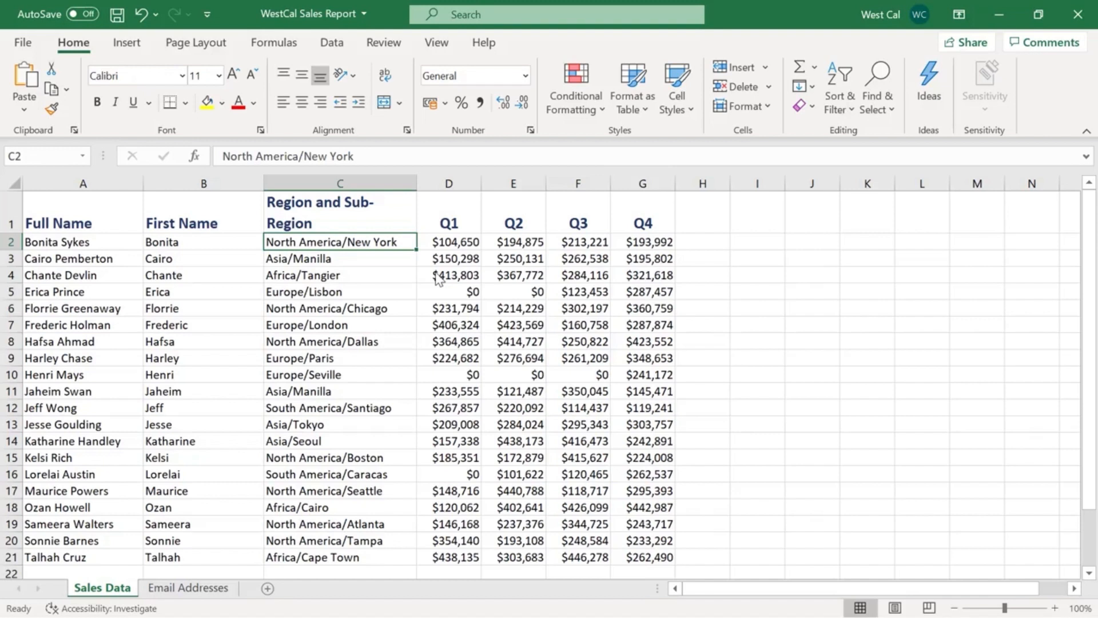
Hide column B containing the first names on the Sales Data sheet.
{"action": "left_click", "coordinate": [238, 183]}
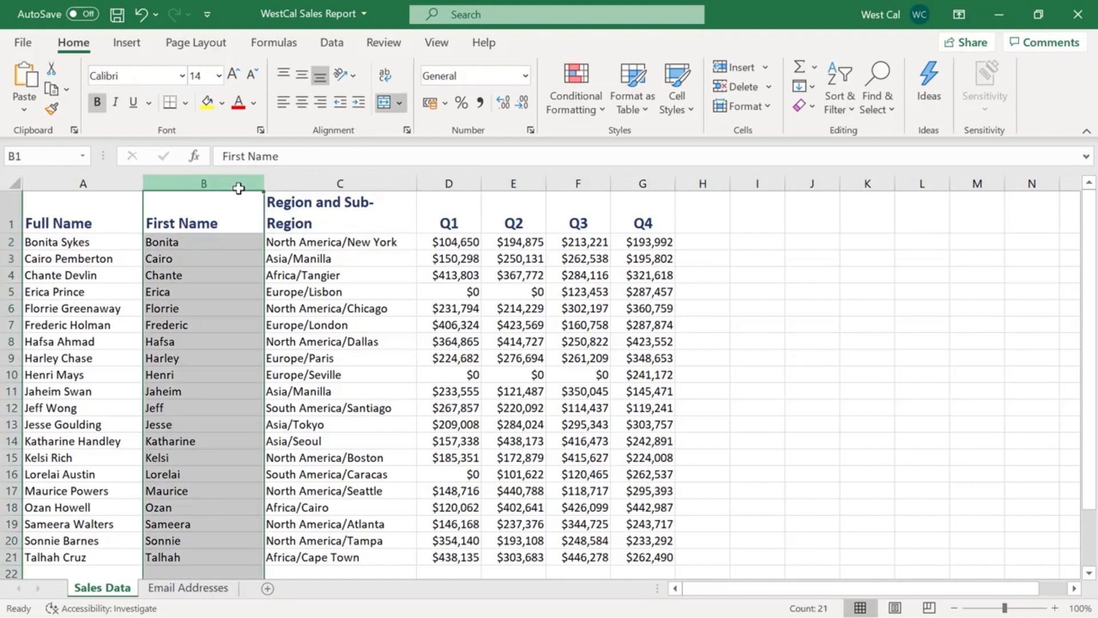
{"action": "left_click", "coordinate": [767, 108]}
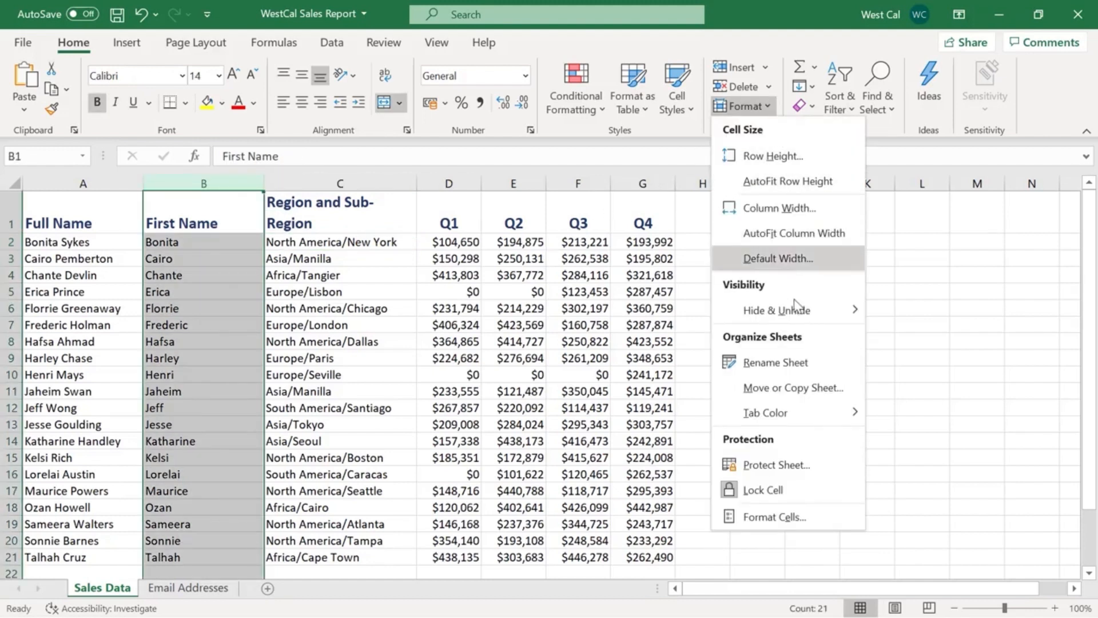
{"action": "mouse_move", "coordinate": [795, 303]}
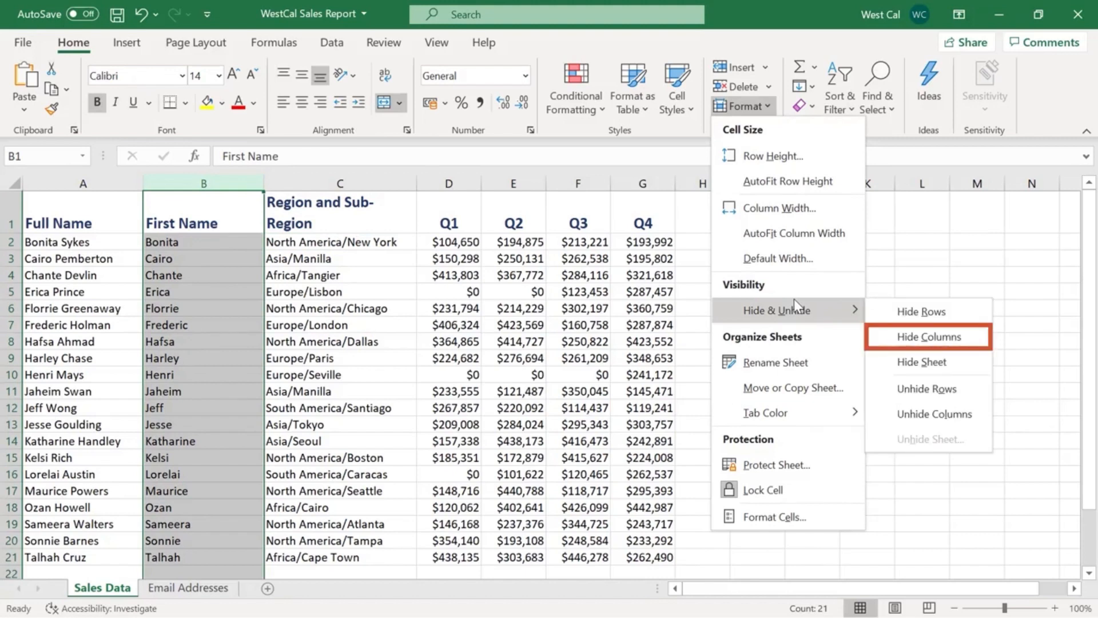
{"action": "left_click", "coordinate": [891, 340]}
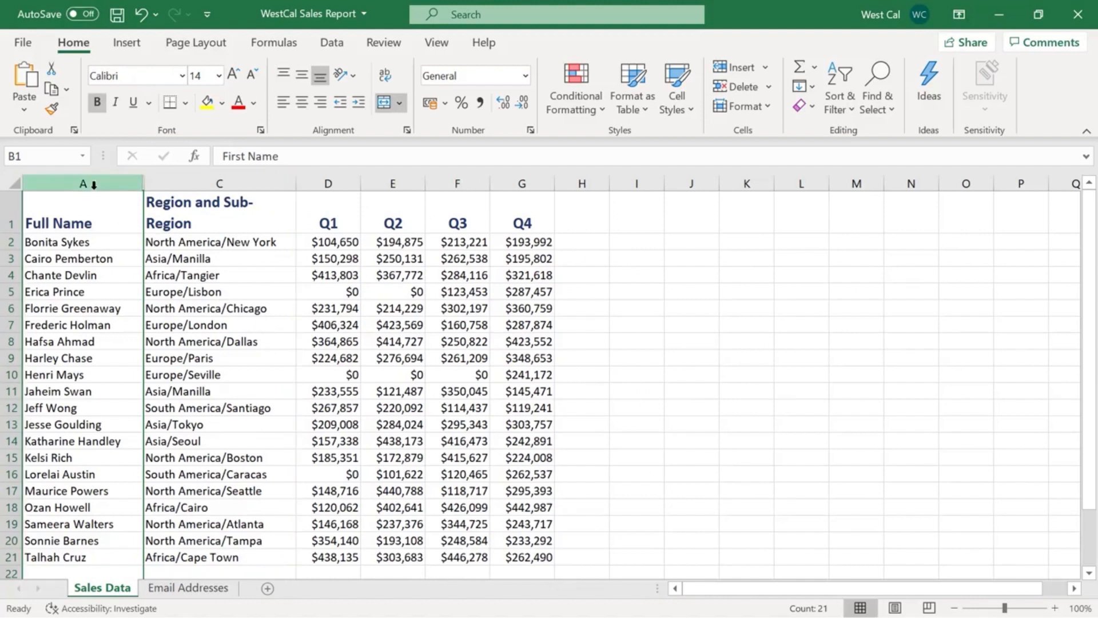
Unhide column B by selecting its neighbouring columns A and C.
{"action": "left_click_drag", "start_coordinate": [93, 184], "coordinate": [195, 187]}
{"action": "left_click", "coordinate": [743, 106]}
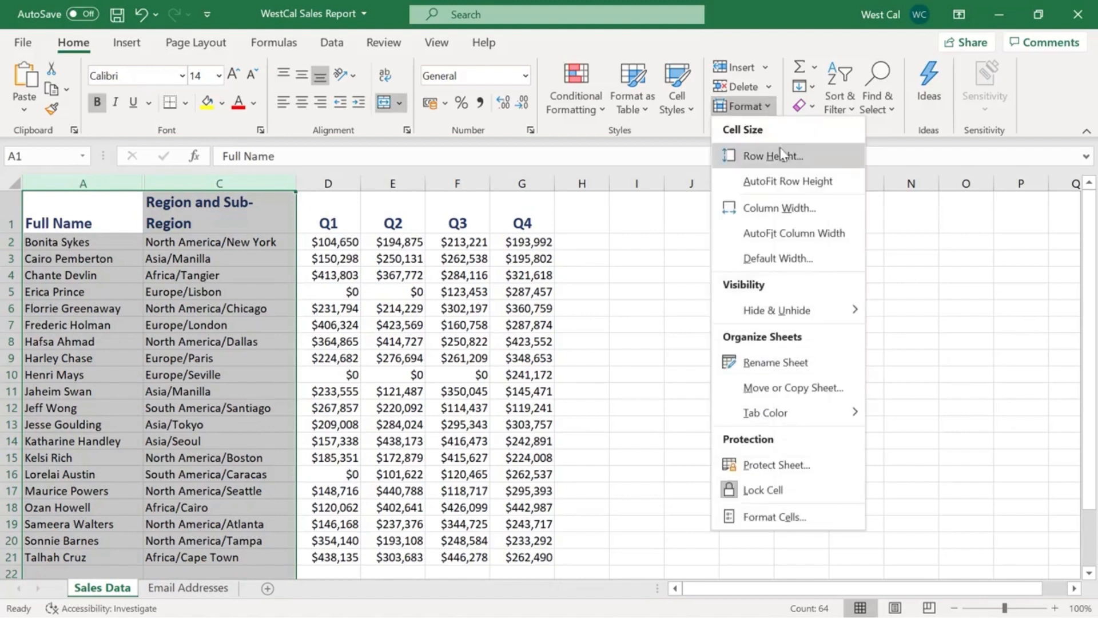
{"action": "mouse_move", "coordinate": [817, 295]}
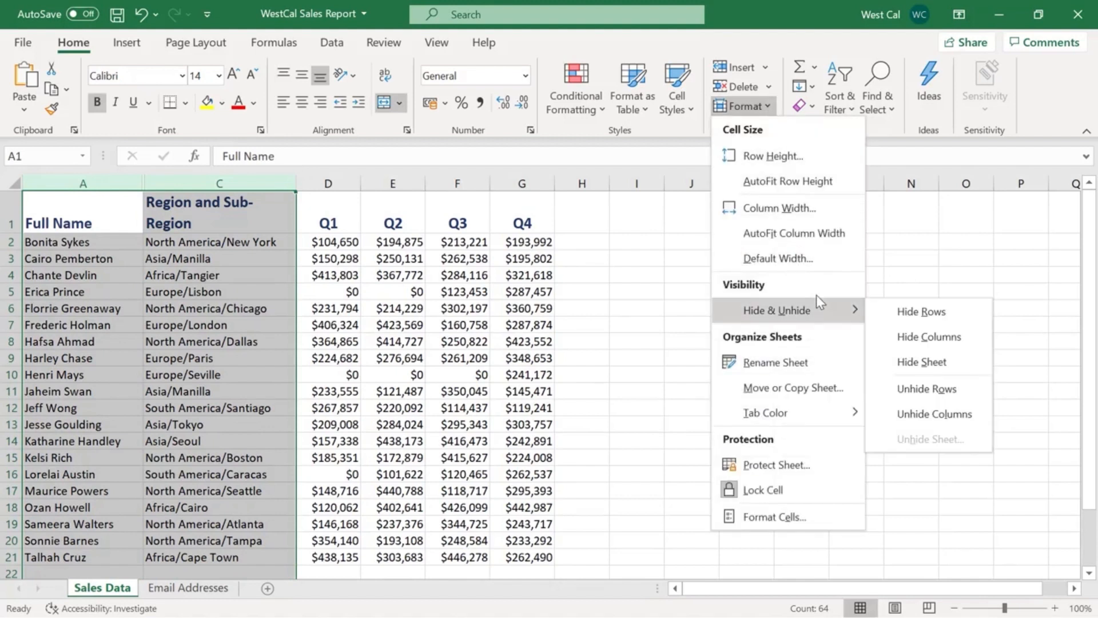
{"action": "left_click", "coordinate": [929, 422]}
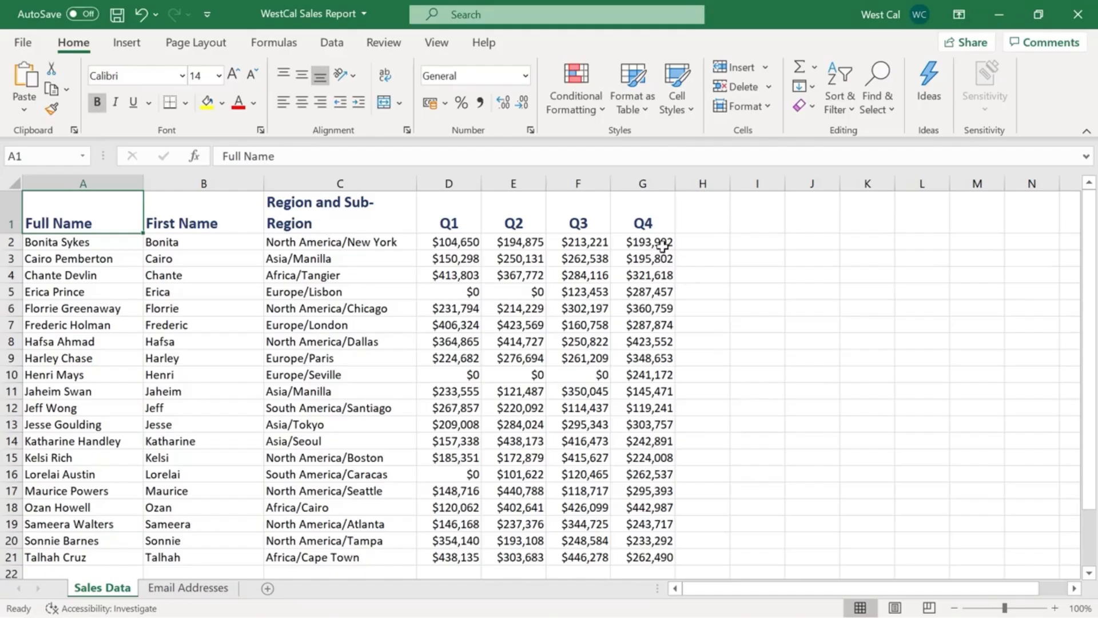
Examine the clearing options available for cell G2 and the commands available for the Q4 column.
{"action": "left_click", "coordinate": [662, 246]}
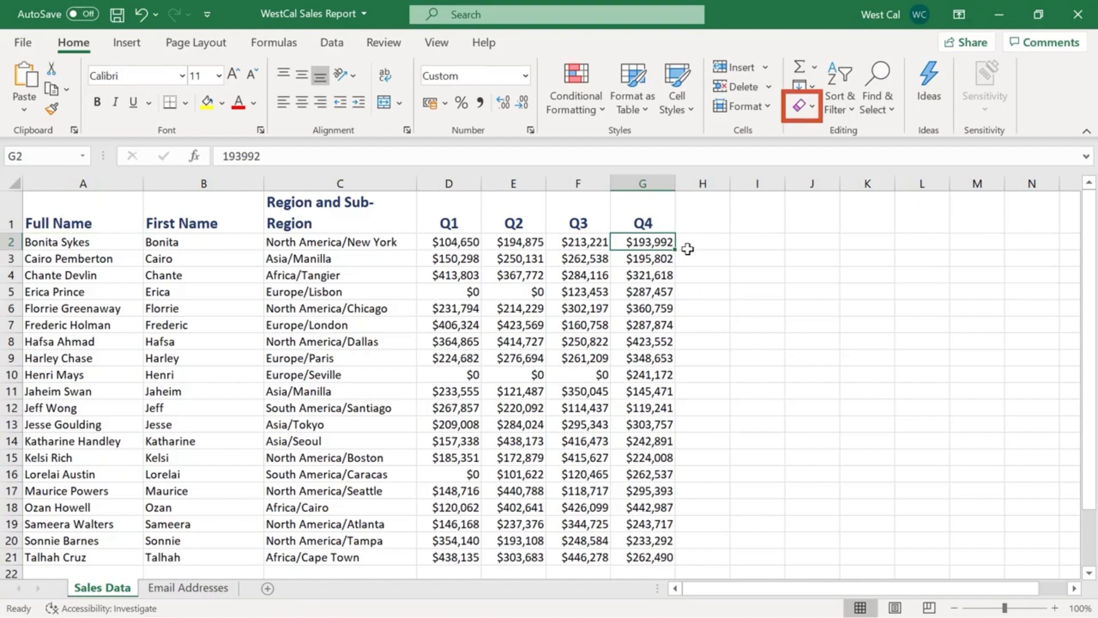
{"action": "left_click", "coordinate": [812, 106]}
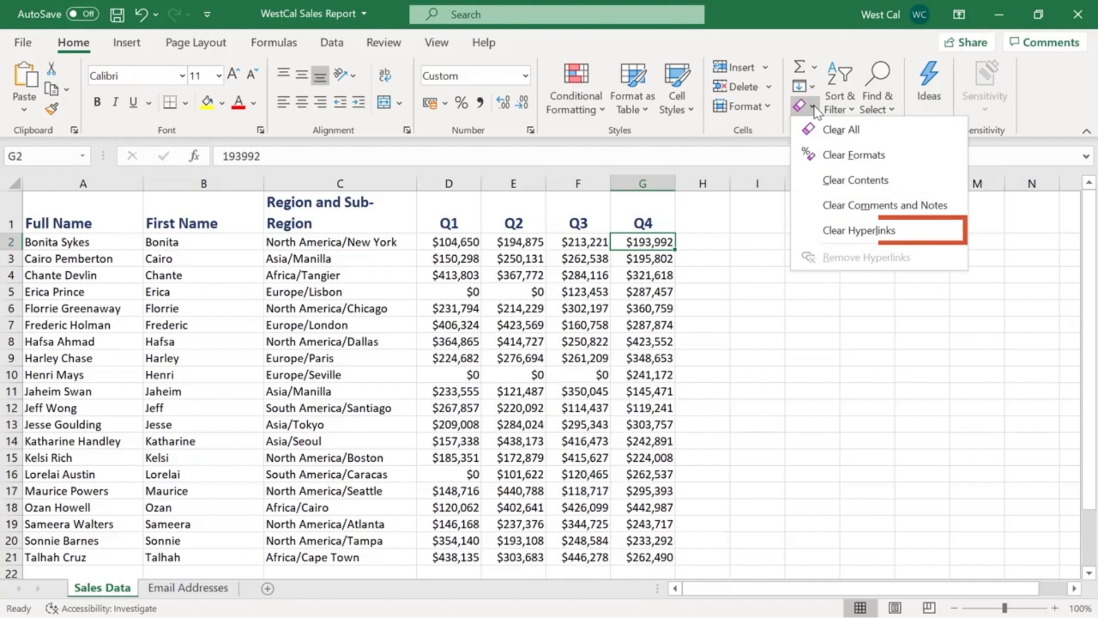
{"action": "left_click", "coordinate": [815, 107]}
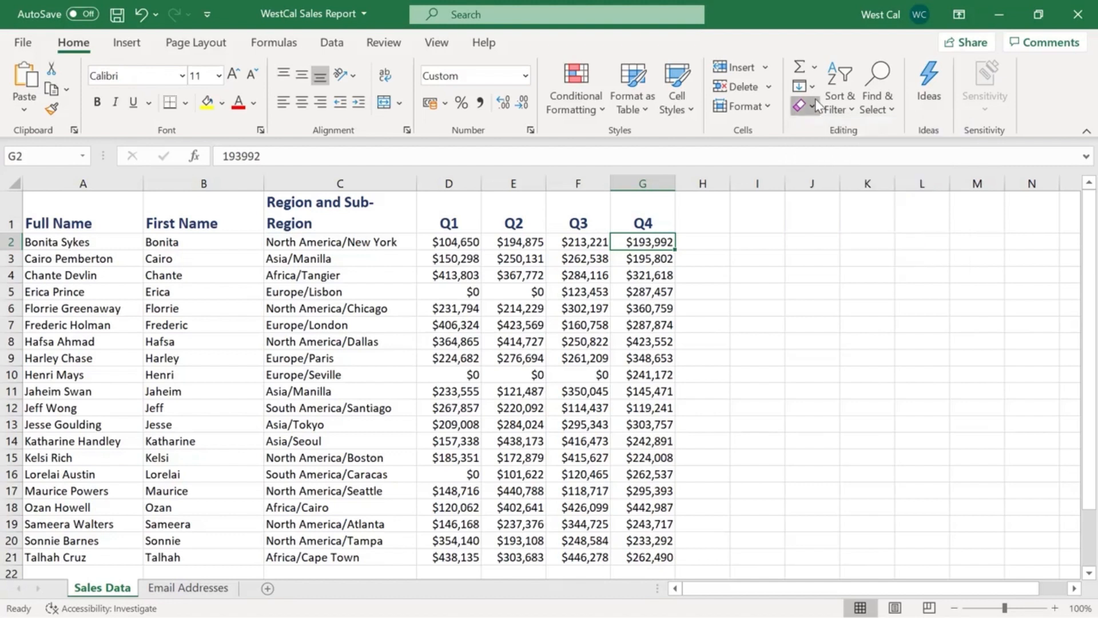
{"action": "left_click", "coordinate": [629, 183]}
{"action": "right_click", "coordinate": [620, 183]}
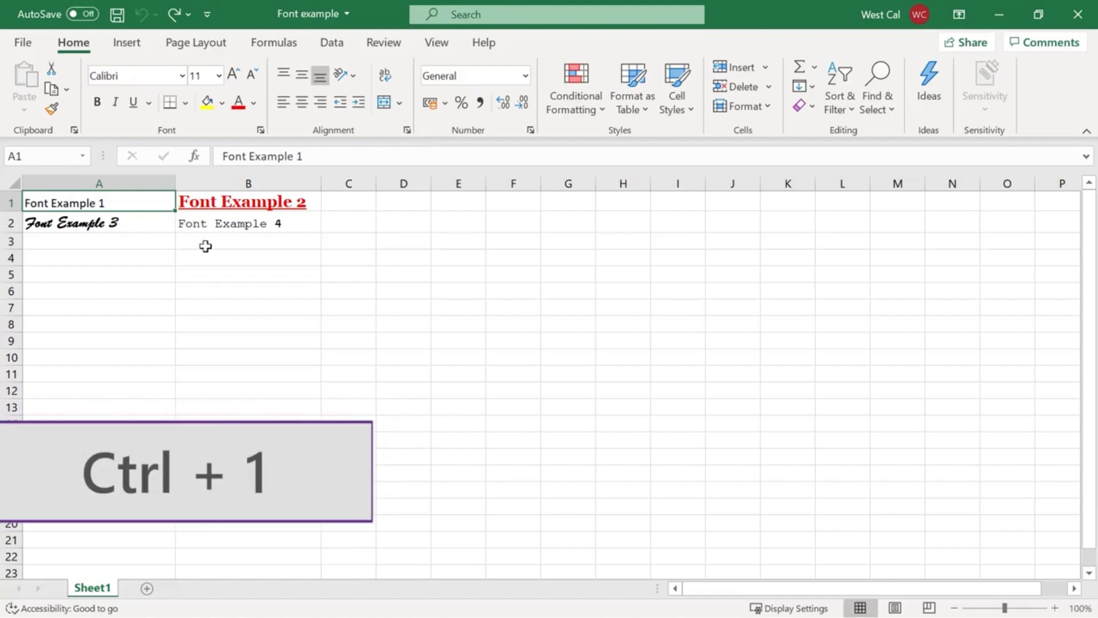
Examine the Format Cells settings for cell A1: number, alignment, font, border, fill and protection, leaving them as they are.
{"action": "right_click", "coordinate": [160, 212]}
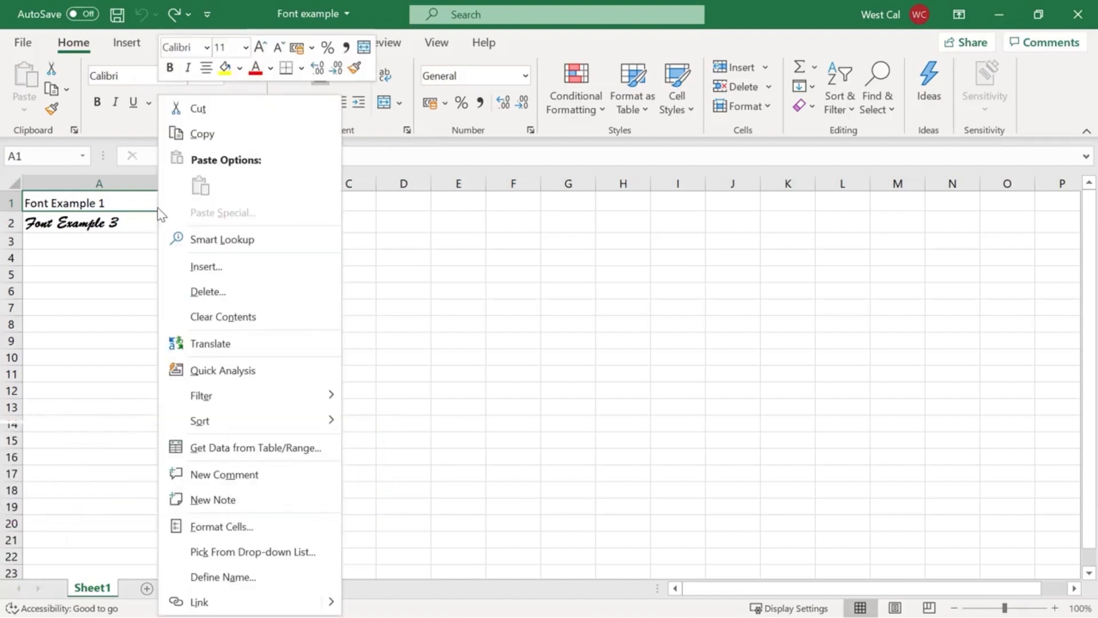
{"action": "left_click", "coordinate": [286, 526]}
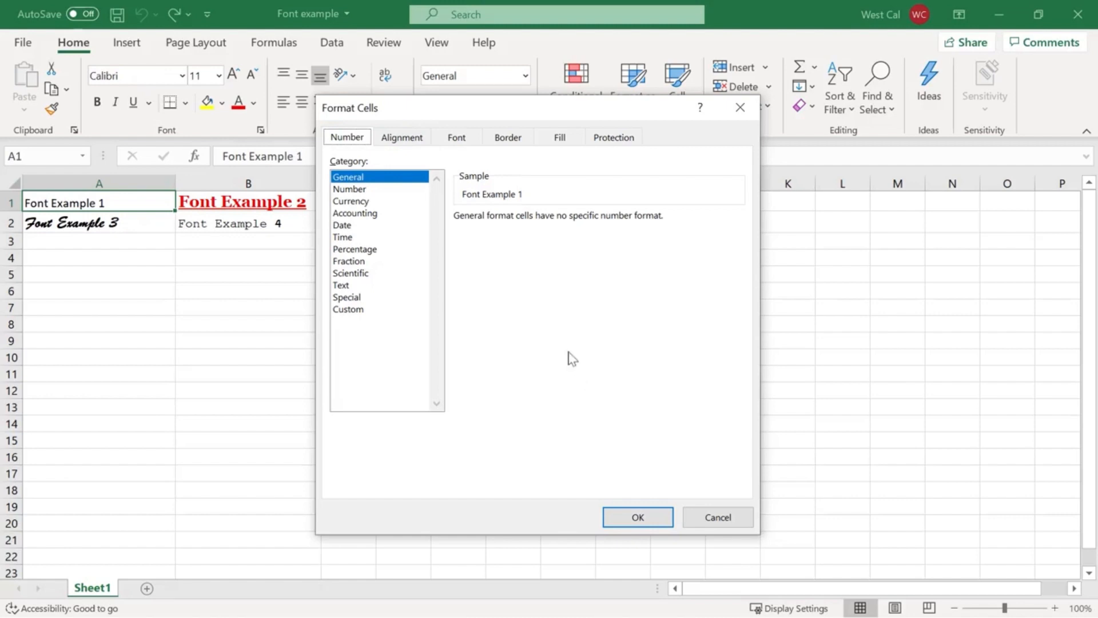
{"action": "left_click", "coordinate": [404, 146]}
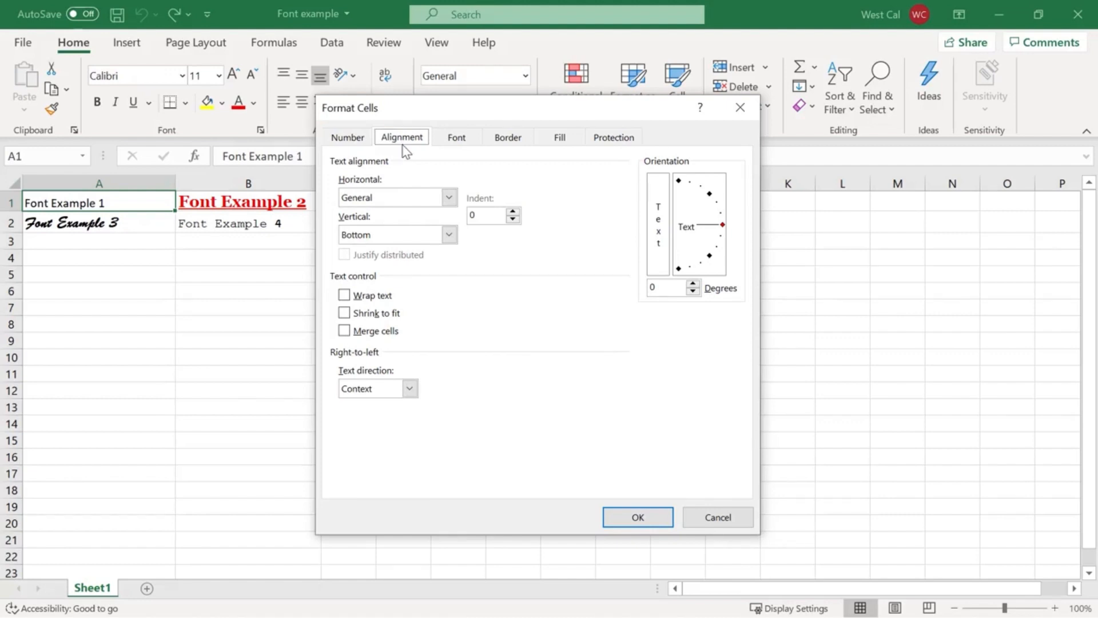
{"action": "left_click", "coordinate": [461, 148]}
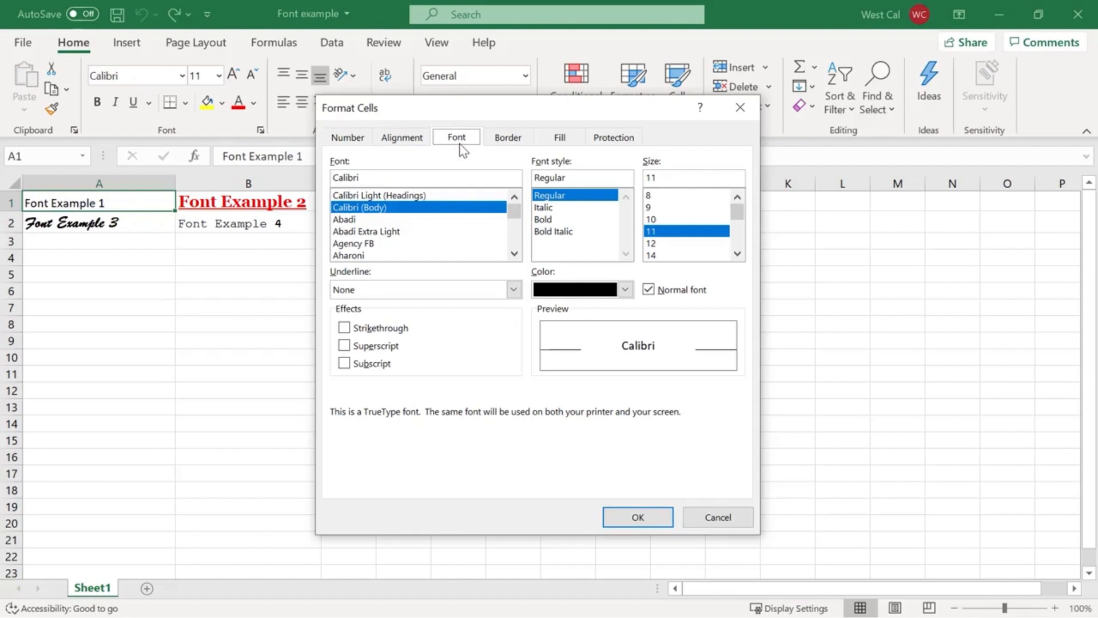
{"action": "left_click", "coordinate": [510, 147]}
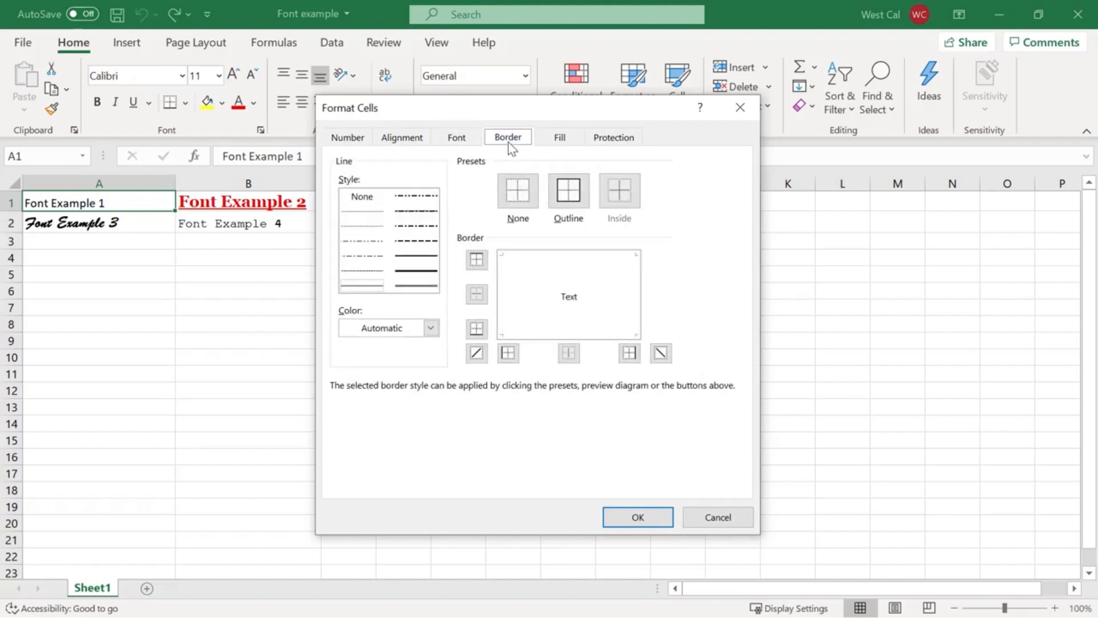
{"action": "left_click", "coordinate": [562, 143]}
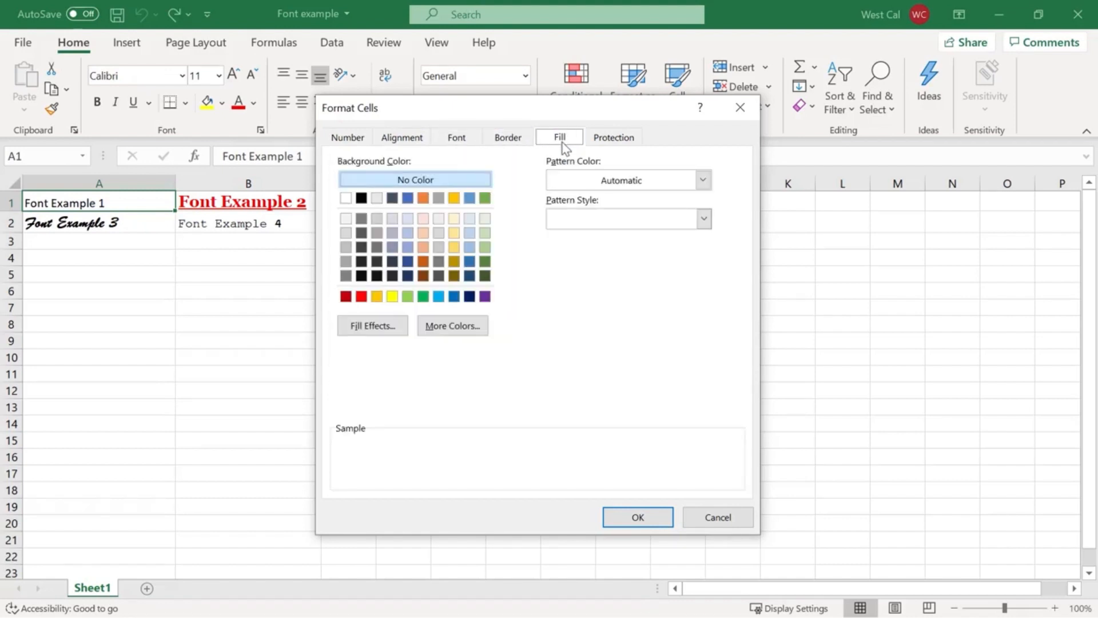
{"action": "left_click", "coordinate": [620, 147]}
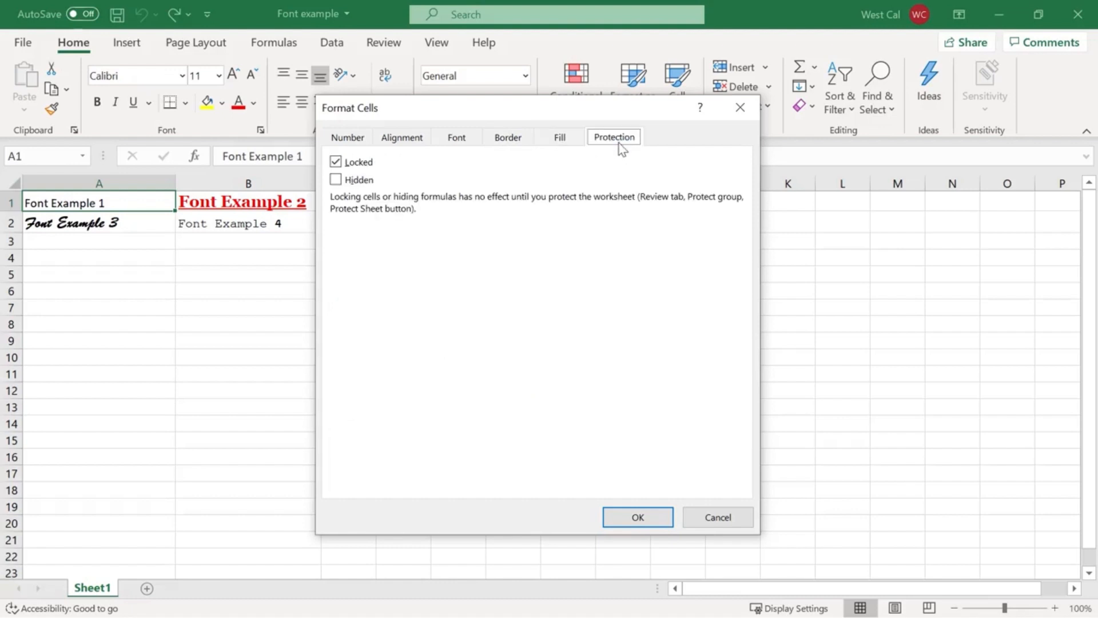
{"action": "left_click", "coordinate": [740, 107]}
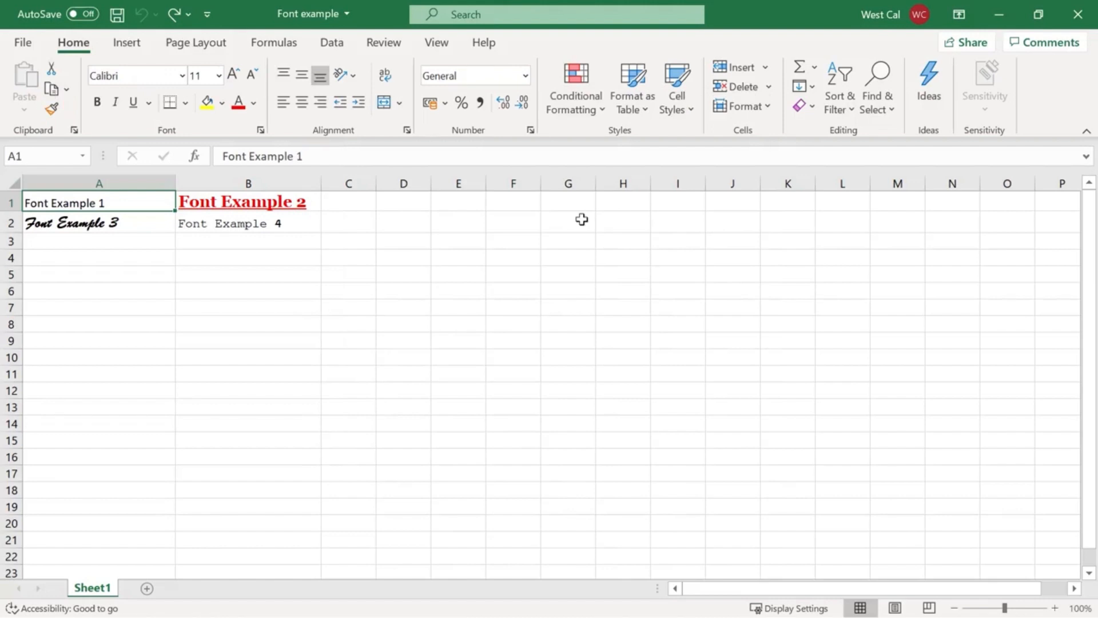
Copy the formatting of cell A2 onto cell B1 with Format Painter.
{"action": "left_click", "coordinate": [151, 229]}
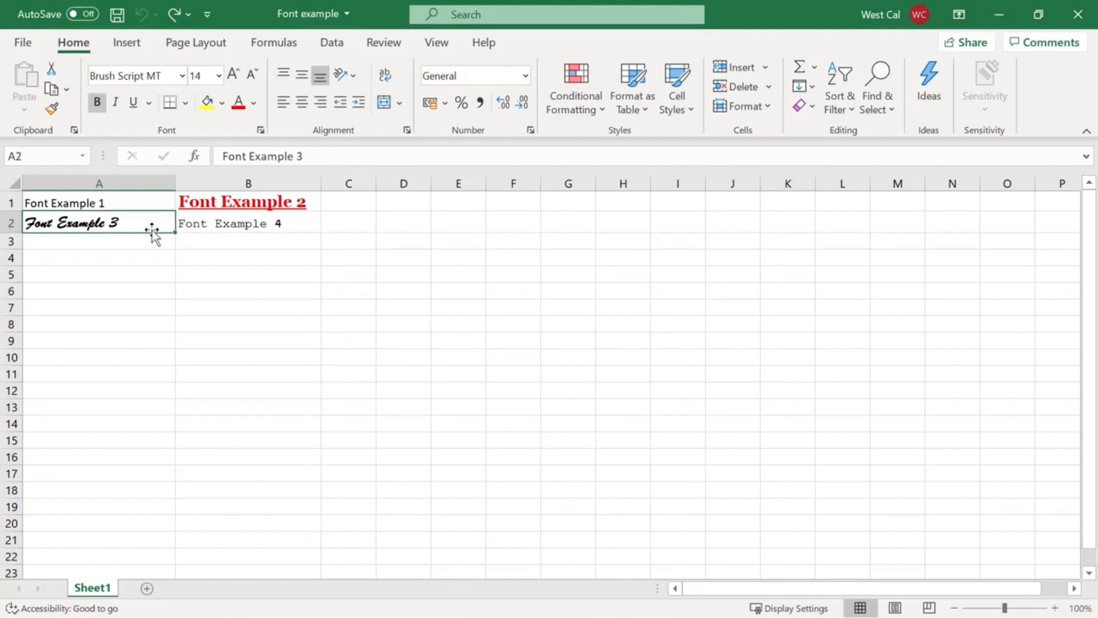
{"action": "left_click", "coordinate": [53, 109]}
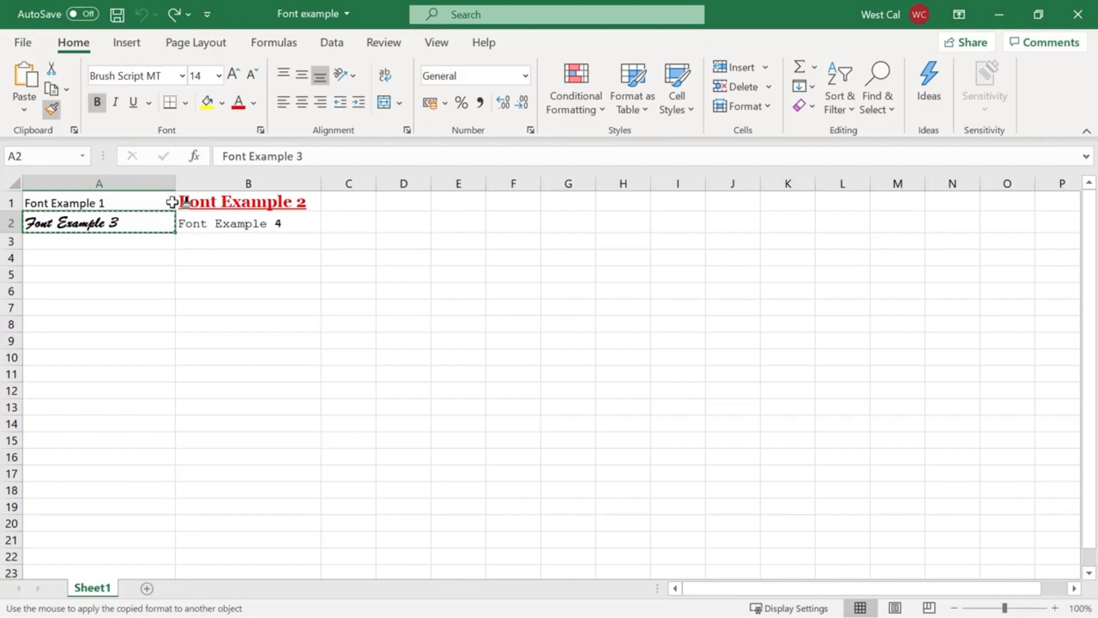
{"action": "left_click", "coordinate": [190, 200]}
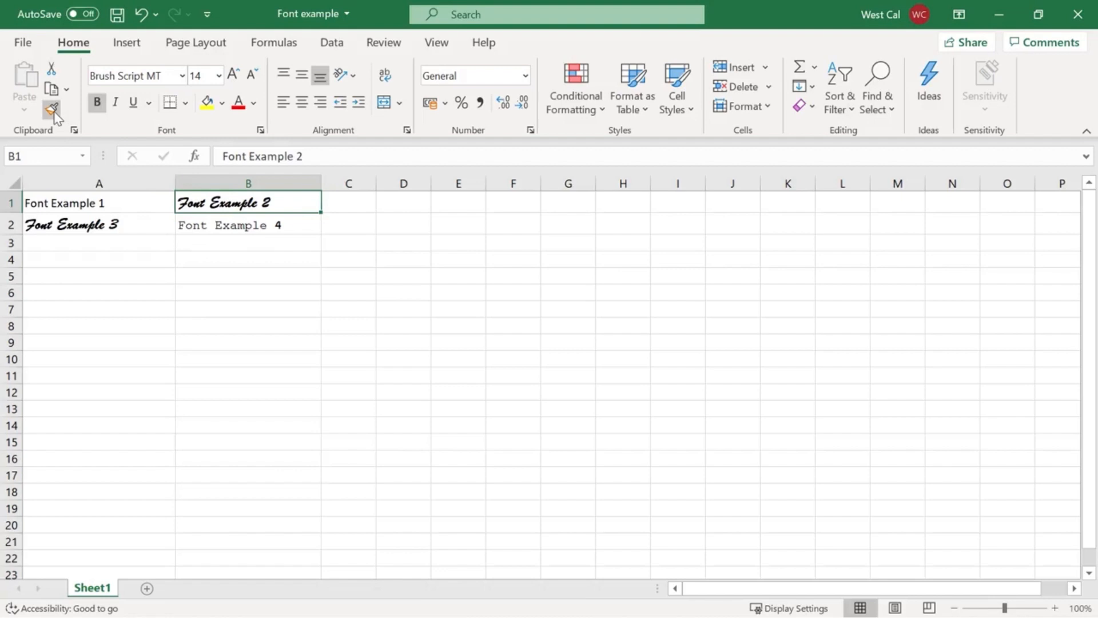
{"action": "key", "text": "Escape"}
Apply the formatting of cell B1 to both A1 and B2 using a locked Format Painter, and end painting.
{"action": "left_click", "coordinate": [54, 112]}
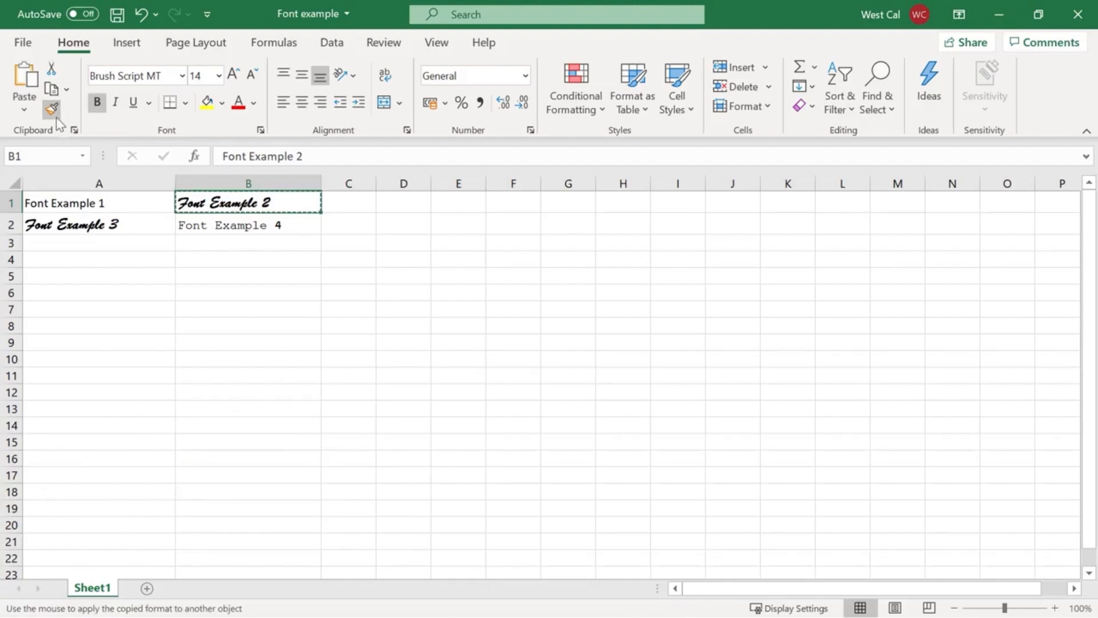
{"action": "left_click", "coordinate": [94, 201]}
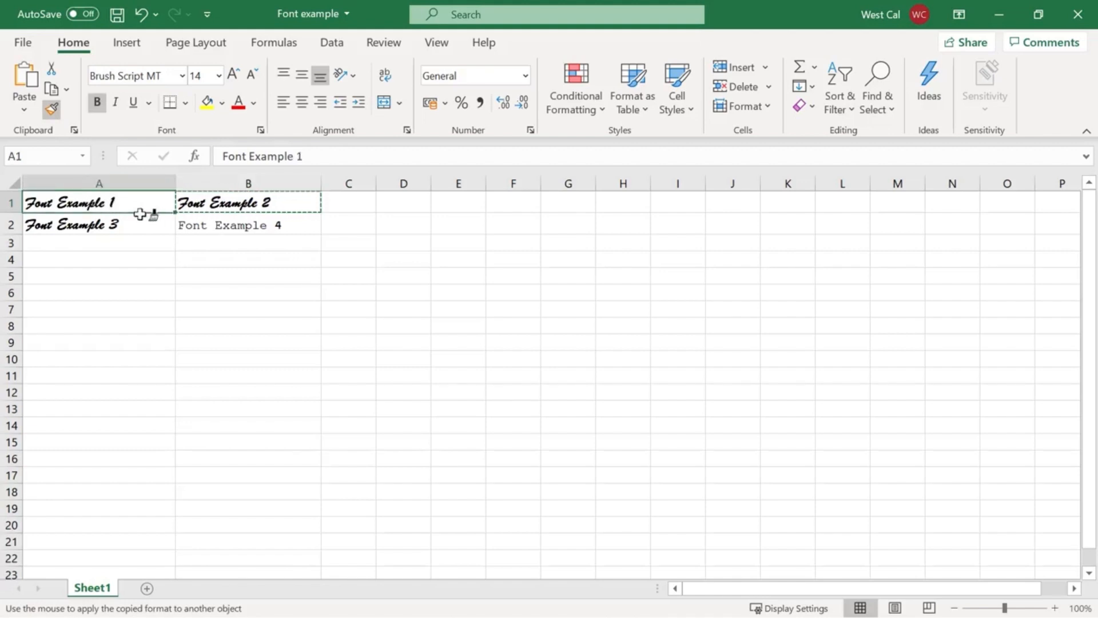
{"action": "left_click", "coordinate": [191, 227]}
{"action": "key", "text": "Escape"}
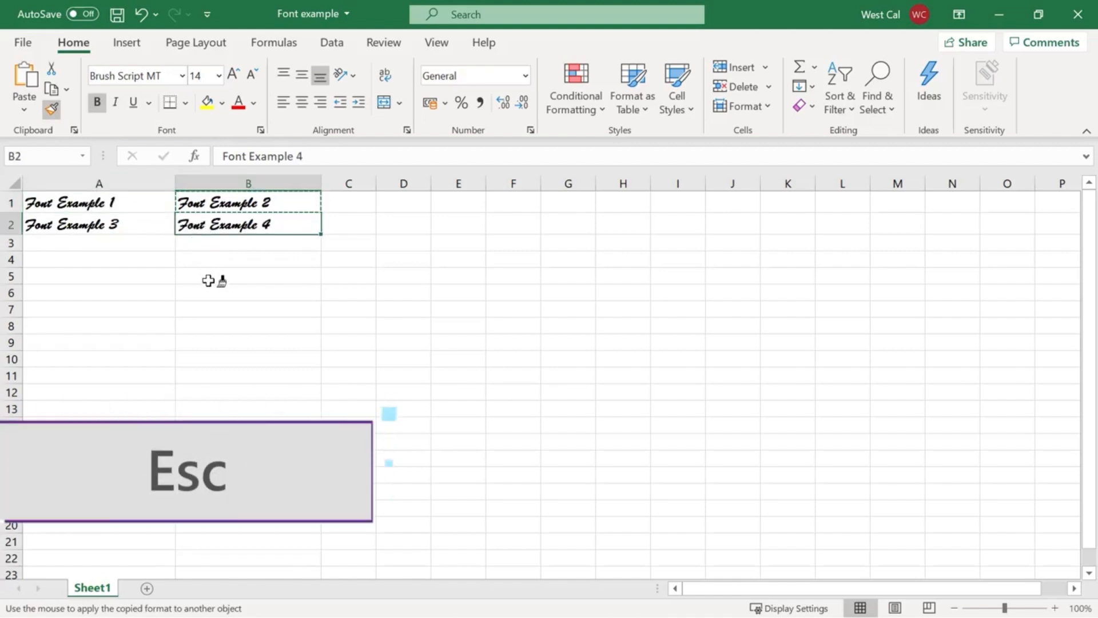
Enter "Title" in cell F14, keep the cell selected and view the fonts available for it.
{"action": "left_click", "coordinate": [511, 426]}
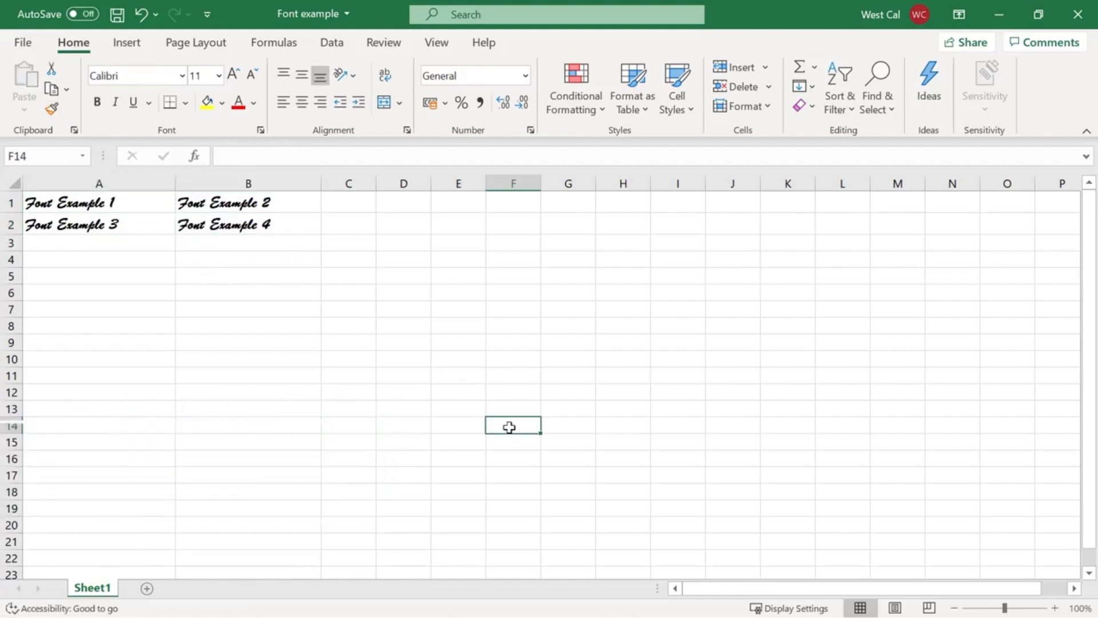
{"action": "type", "text": "Title"}
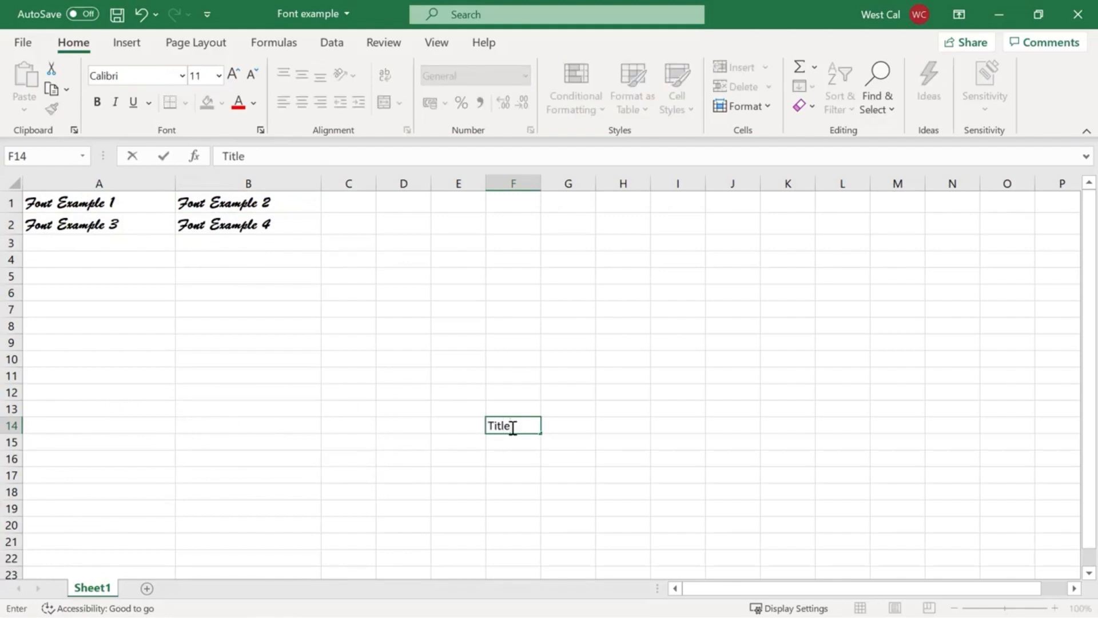
{"action": "key", "text": "ctrl+Return"}
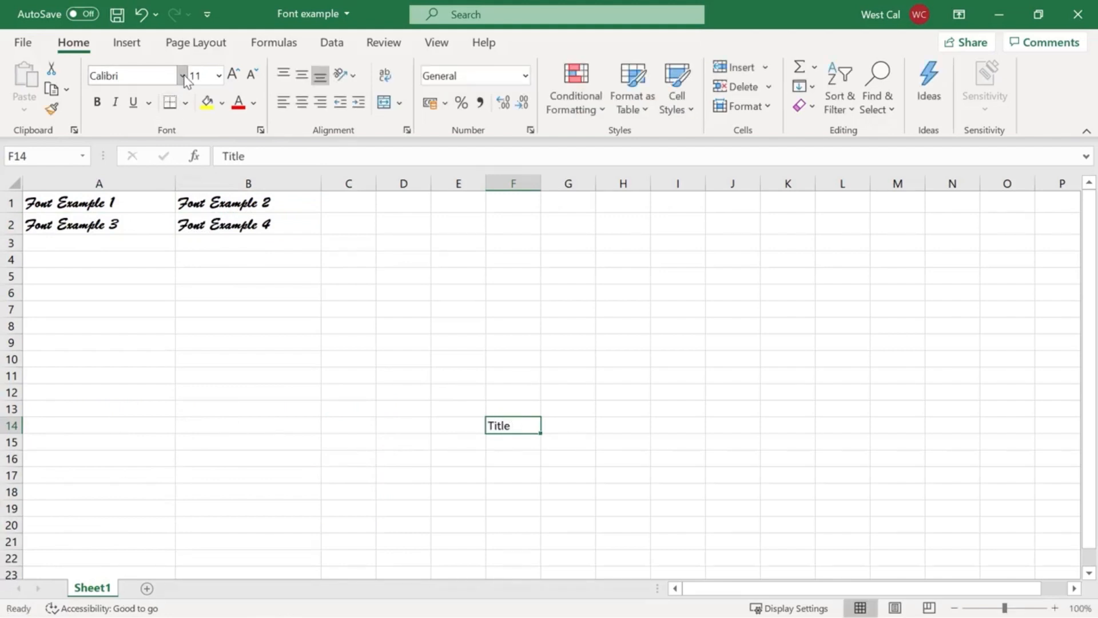
{"action": "left_click", "coordinate": [182, 75]}
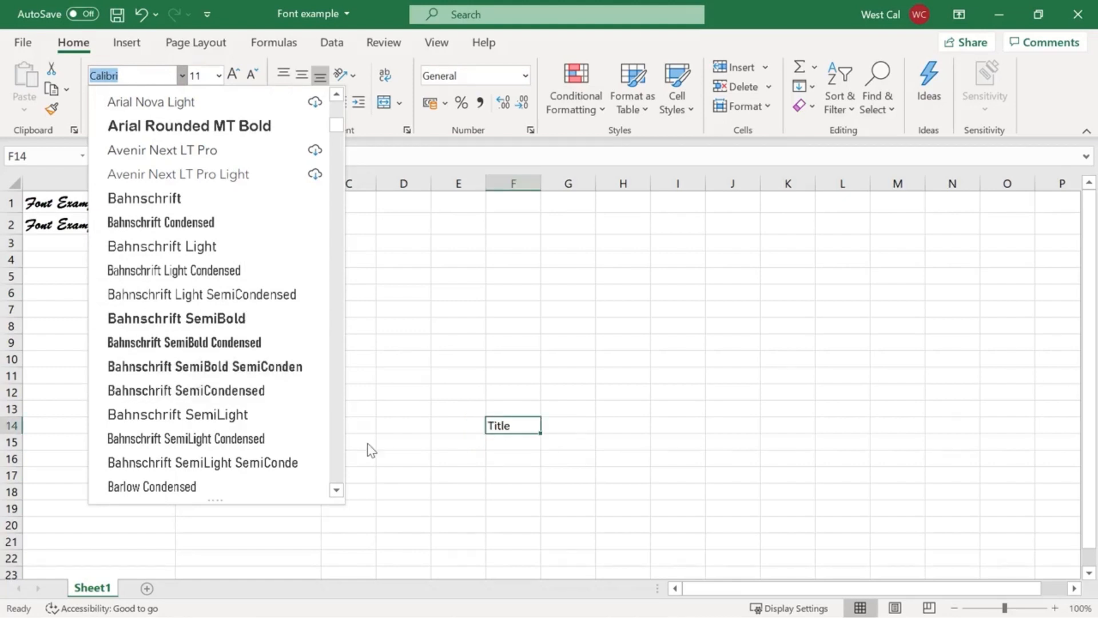
{"action": "right_click", "coordinate": [531, 432]}
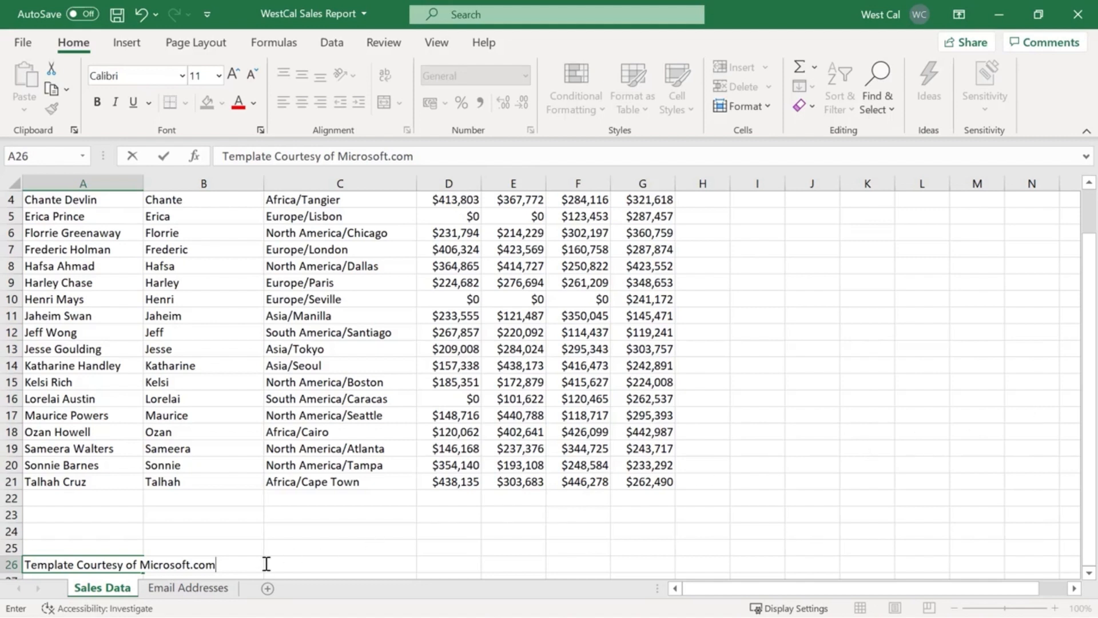
{"action": "key", "text": "Return"}
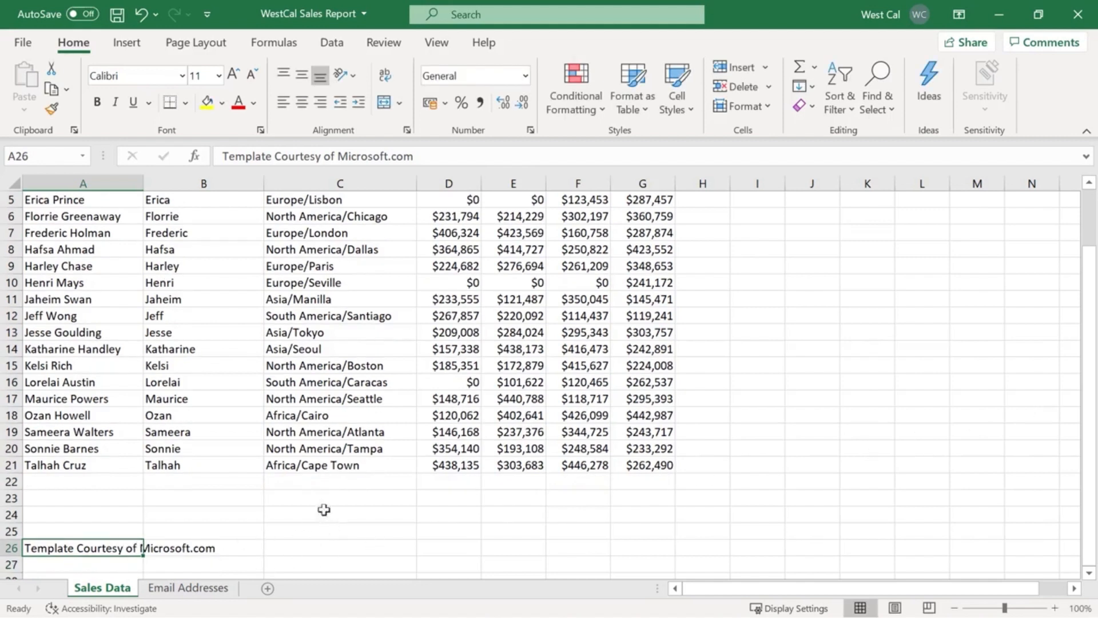
{"action": "left_click", "coordinate": [124, 45]}
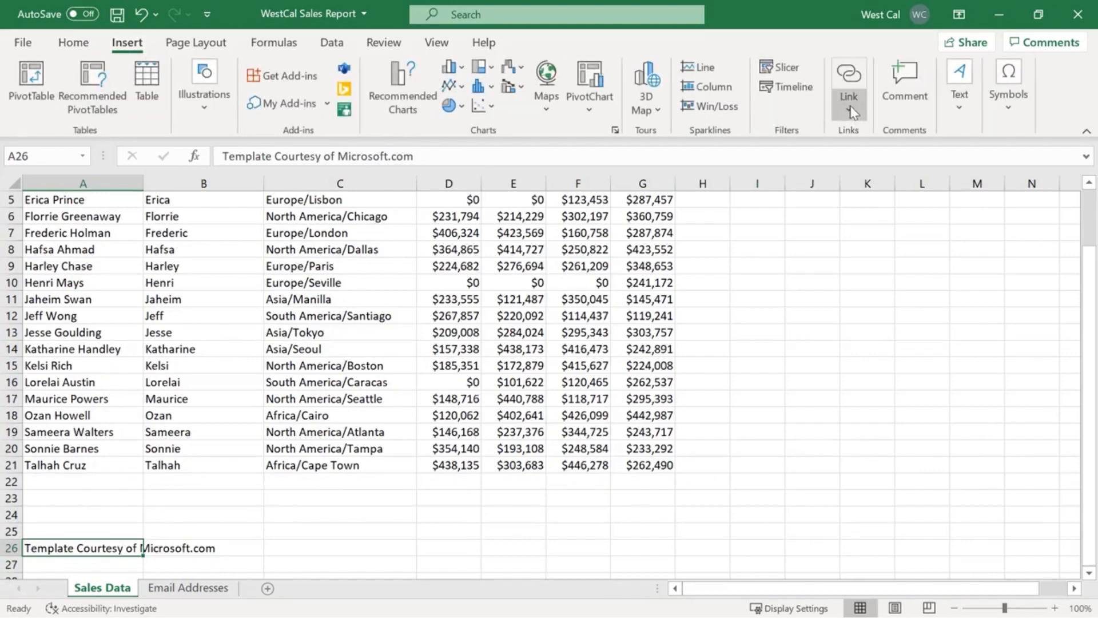
{"action": "left_click", "coordinate": [849, 77]}
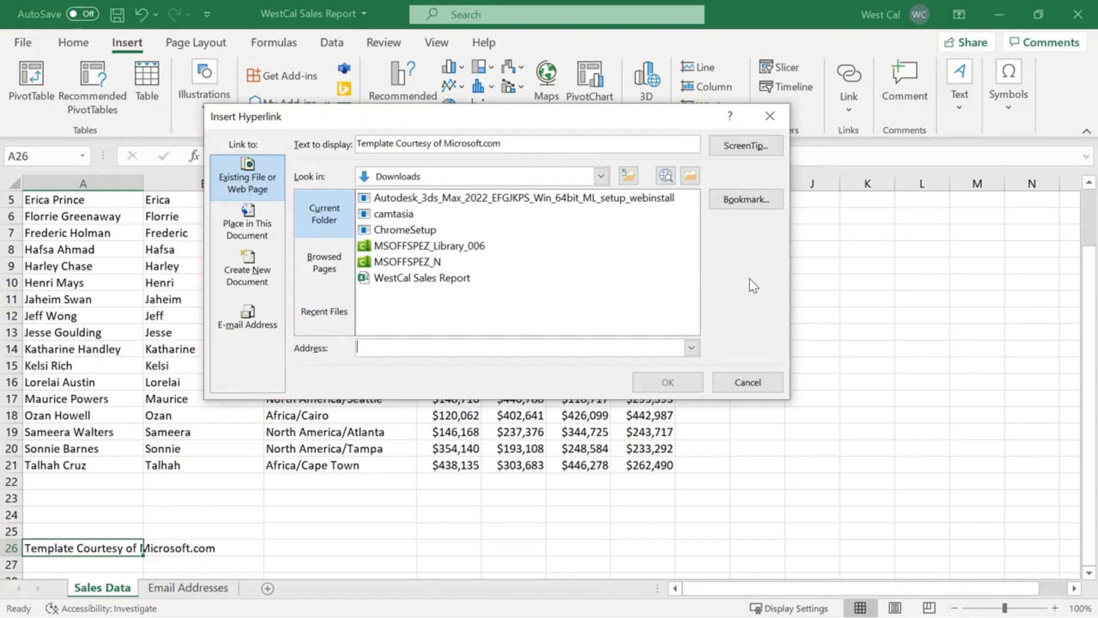
{"action": "key", "text": "ctrl+v"}
{"action": "type", "text": "s"}
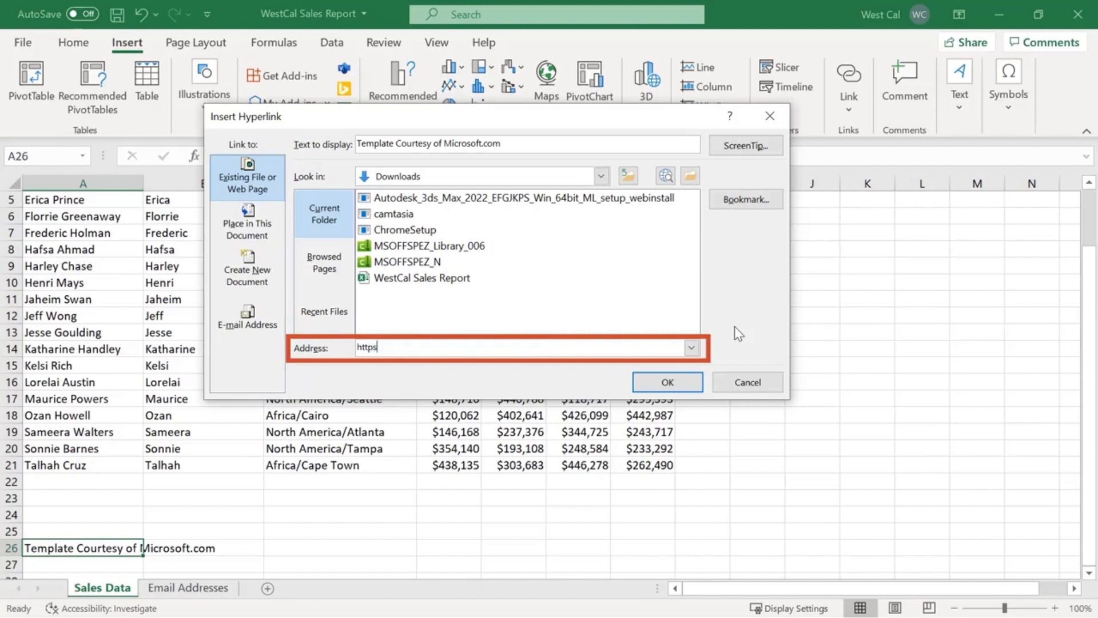
{"action": "type", "text": "://www.microsoft"}
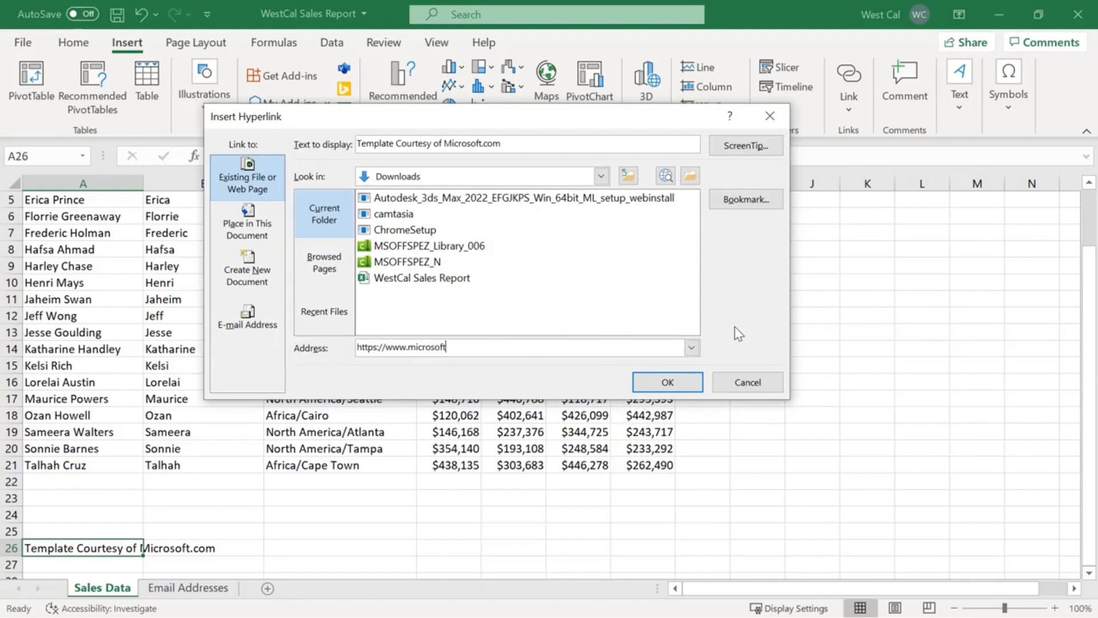
{"action": "type", "text": ".com"}
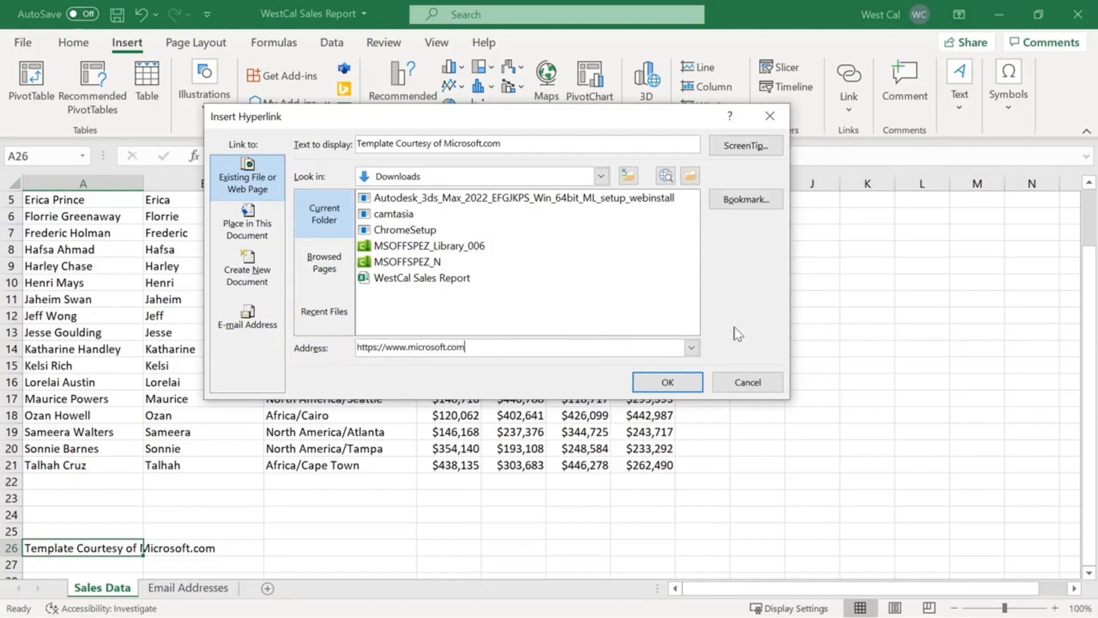
{"action": "left_click", "coordinate": [669, 382]}
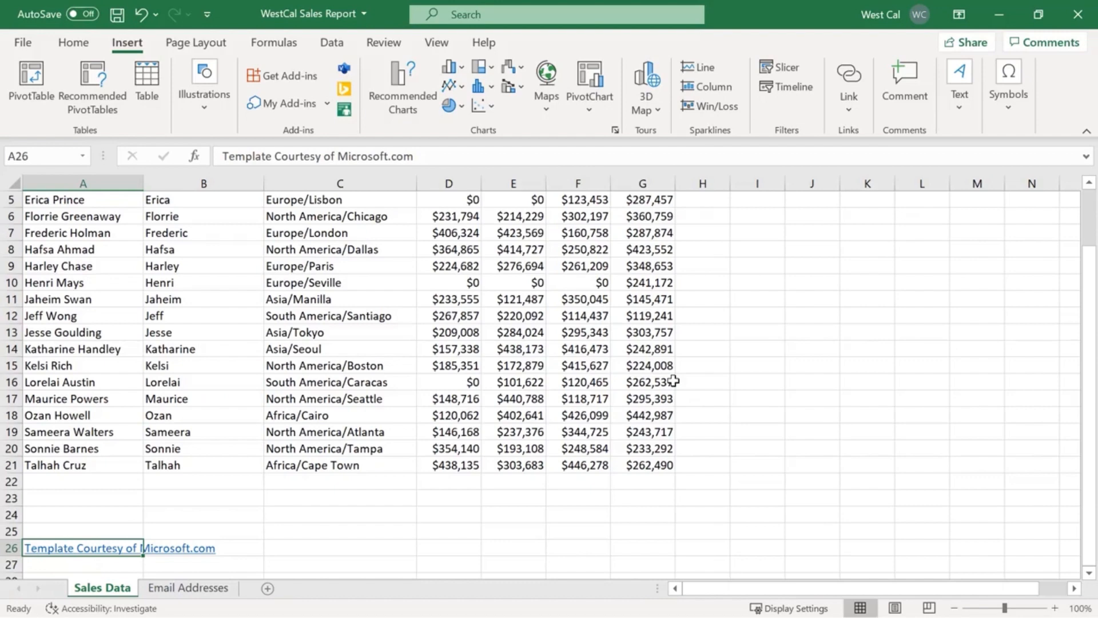
Review the hyperlink settings of cell A26 and accept them as they are.
{"action": "left_click", "coordinate": [853, 83]}
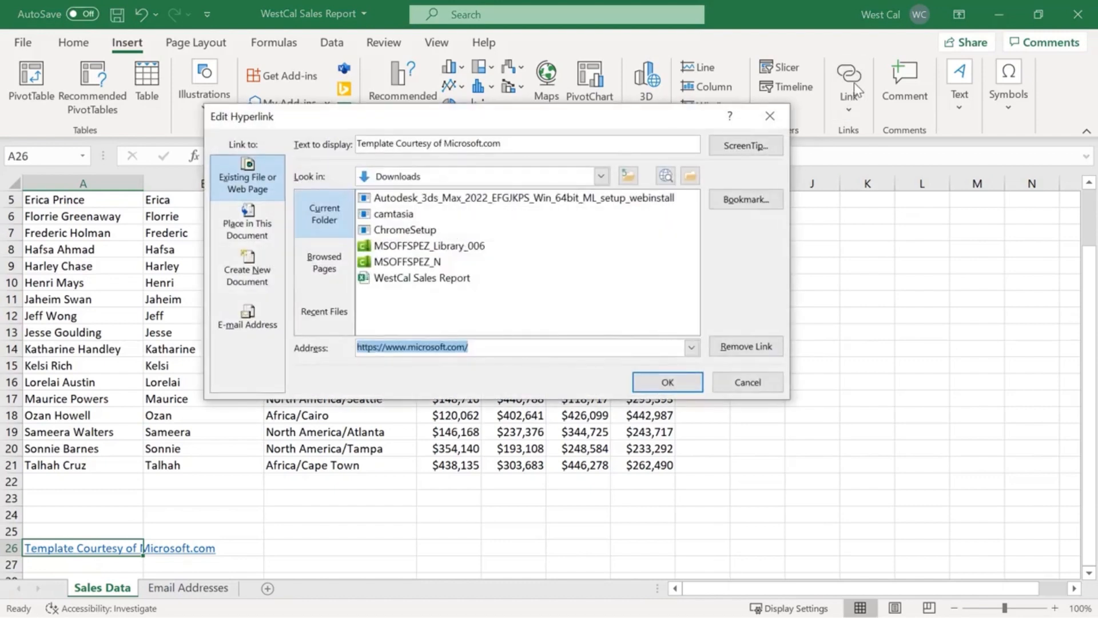
{"action": "left_click", "coordinate": [699, 380]}
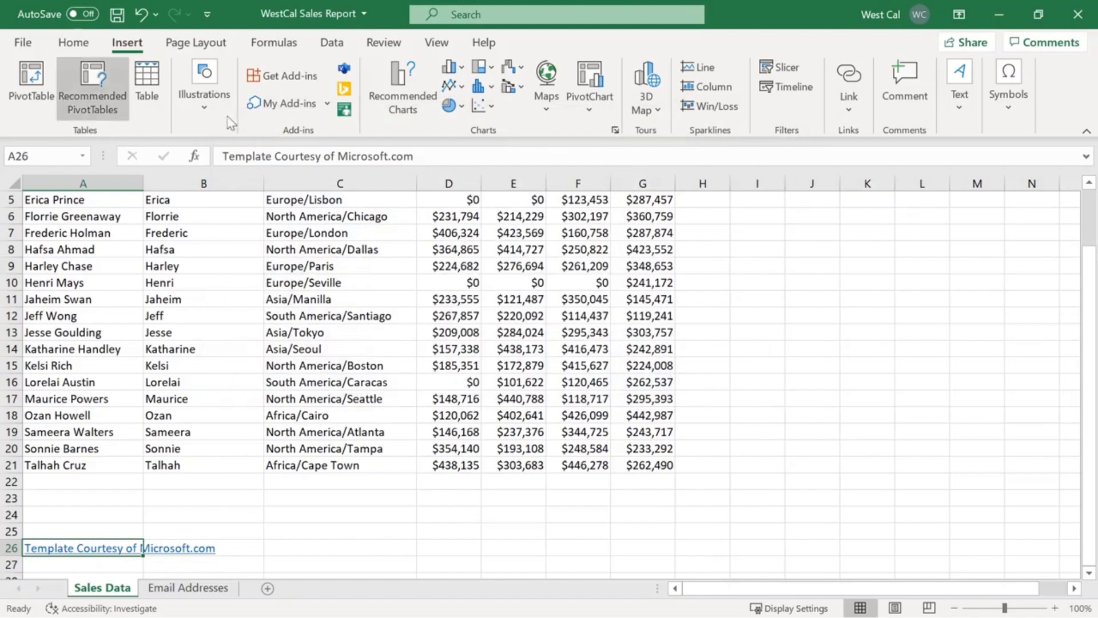
{"action": "left_click", "coordinate": [93, 44]}
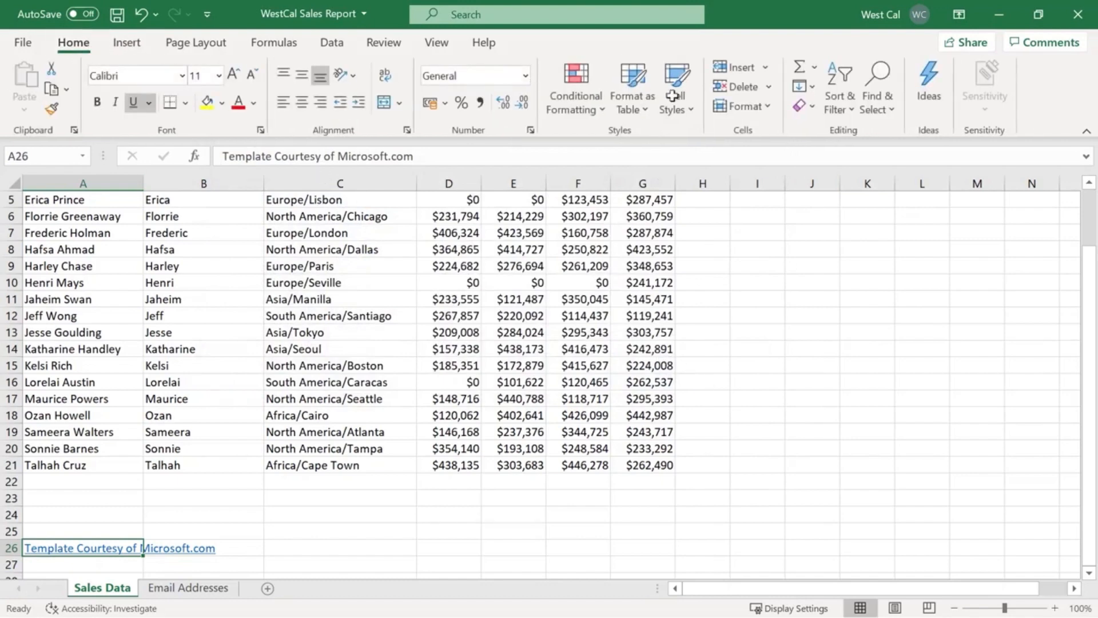
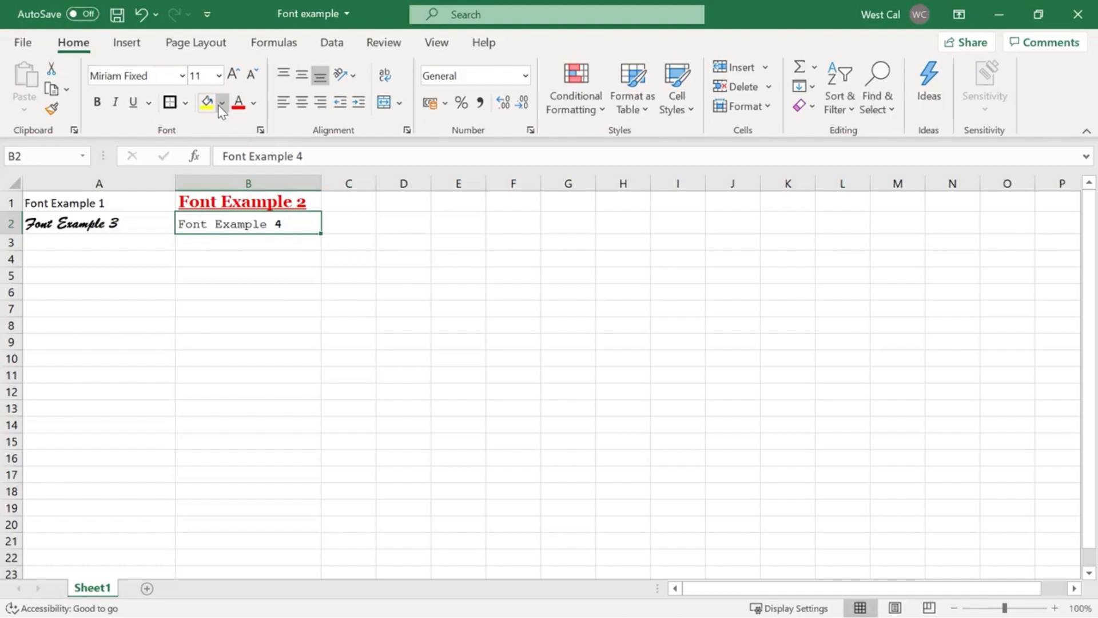
Fill cells B2 and D4 with the same blue theme colour.
{"action": "left_click", "coordinate": [222, 104]}
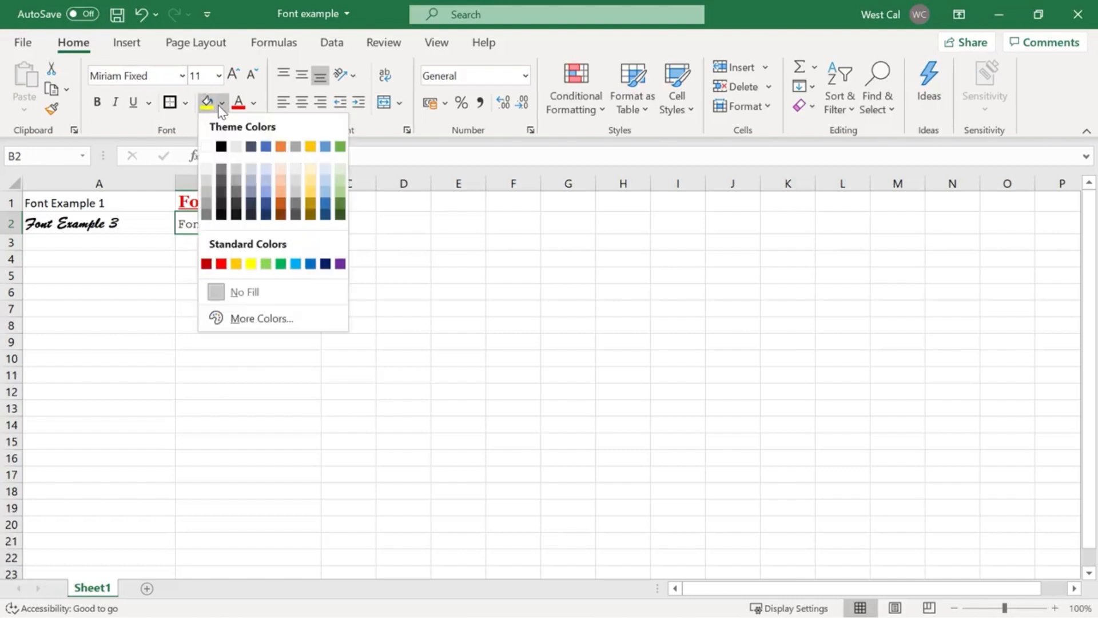
{"action": "left_click", "coordinate": [324, 148]}
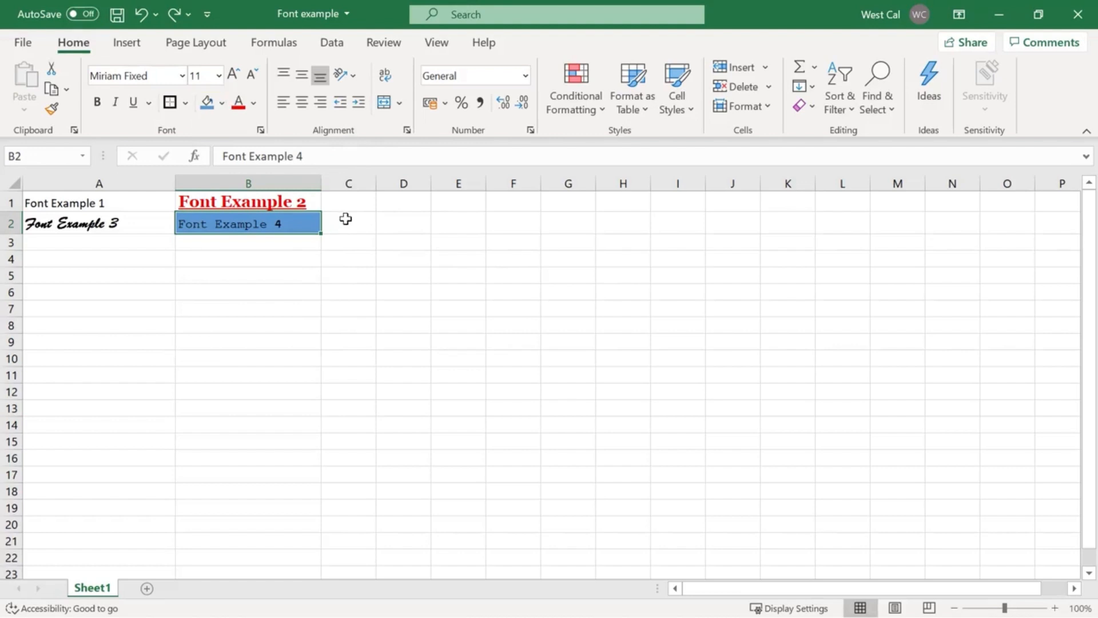
{"action": "left_click", "coordinate": [397, 257]}
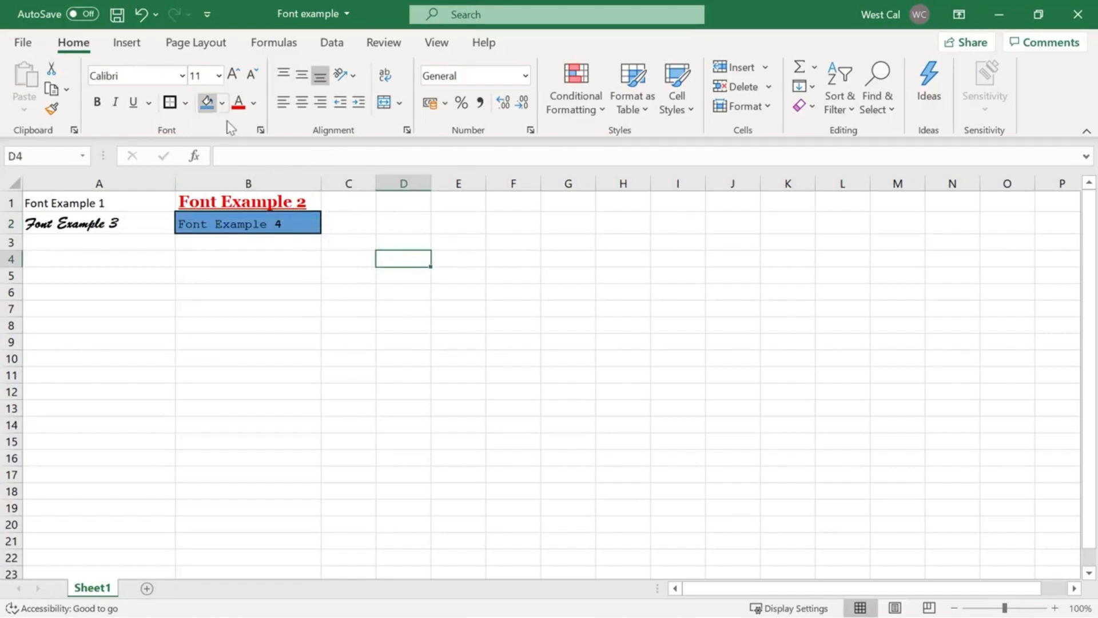
{"action": "left_click", "coordinate": [208, 105]}
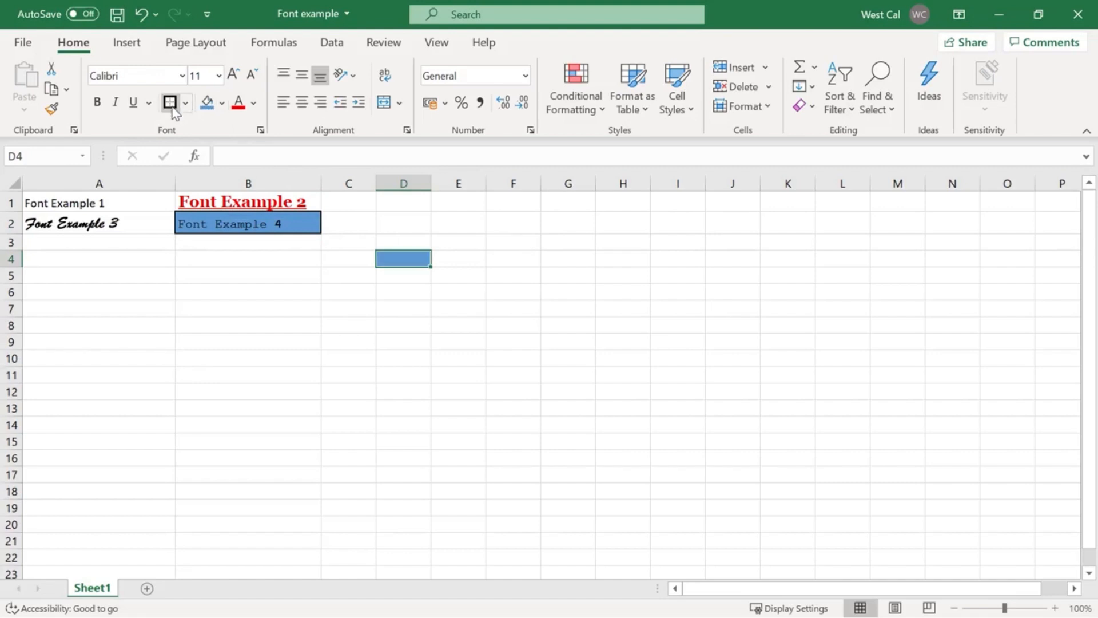
{"action": "left_click", "coordinate": [287, 256]}
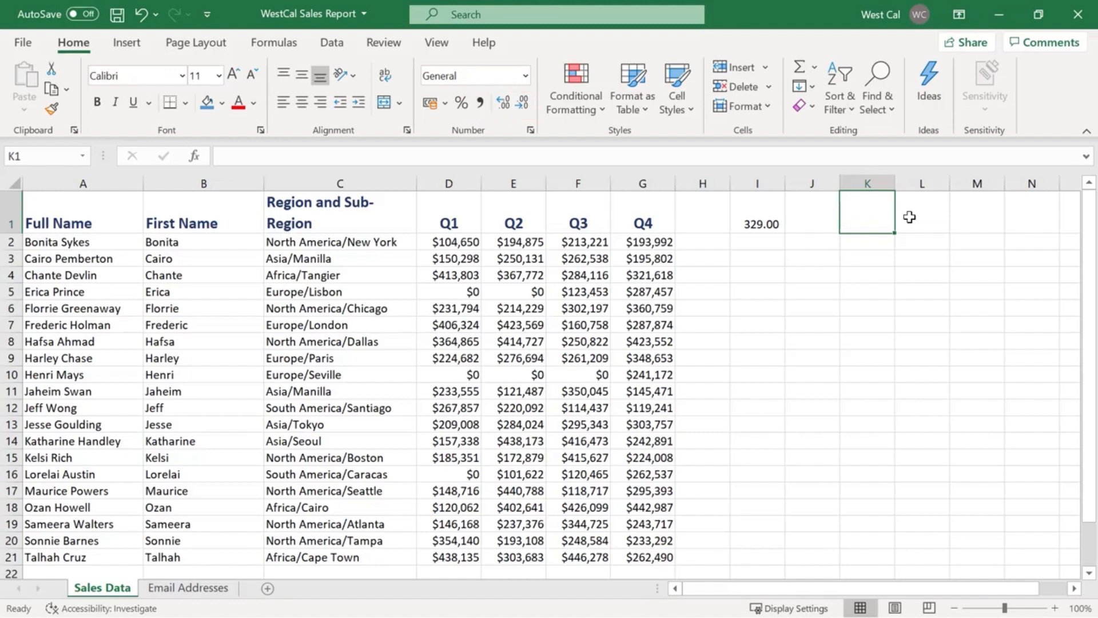
Enter the date 20/02/2021 in cell K1 and widen column K to fit it.
{"action": "type", "text": "20/"}
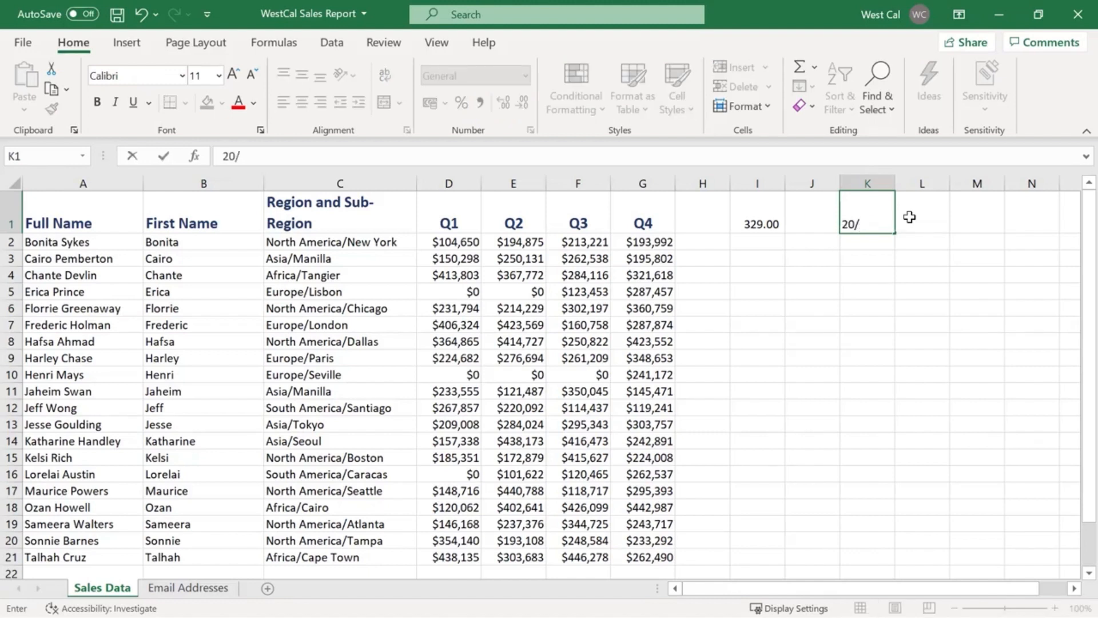
{"action": "type", "text": "02/2021"}
{"action": "key", "text": "ctrl+Return"}
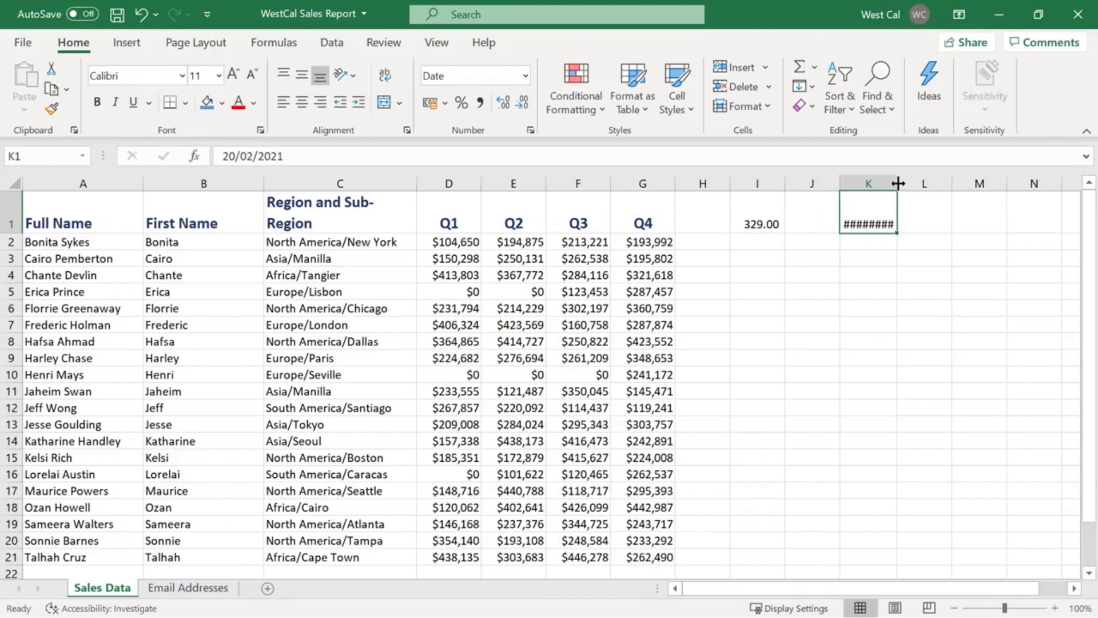
{"action": "left_click_drag", "start_coordinate": [898, 183], "coordinate": [909, 183]}
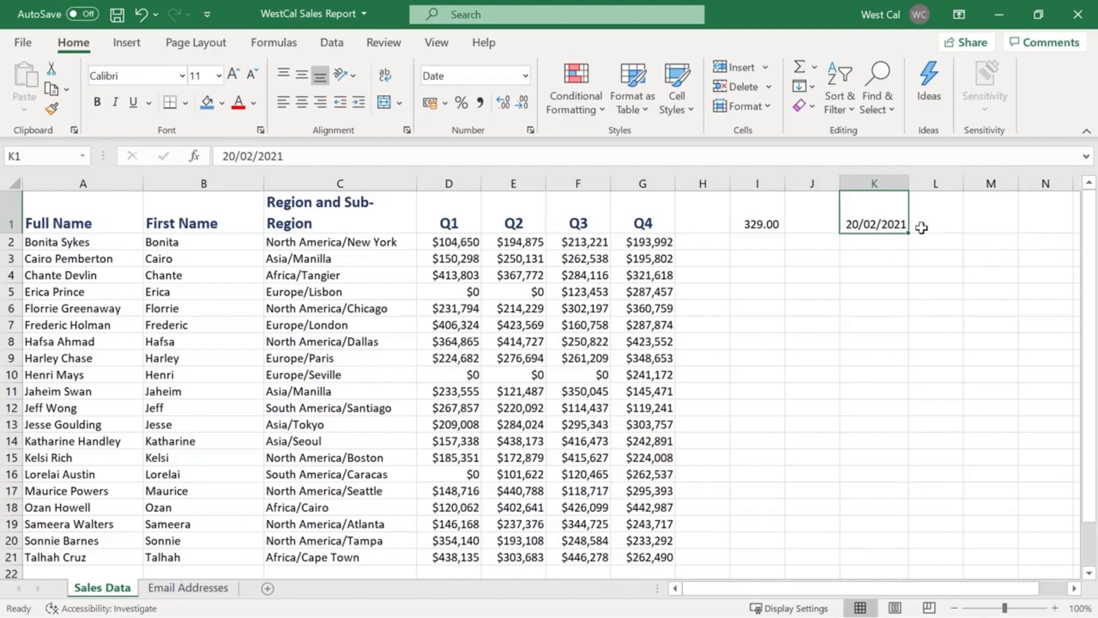
Select the sales figures in D2:G21 and review the available number formats, including the Number, Special and Custom categories of Format Cells.
{"action": "left_click", "coordinate": [464, 244]}
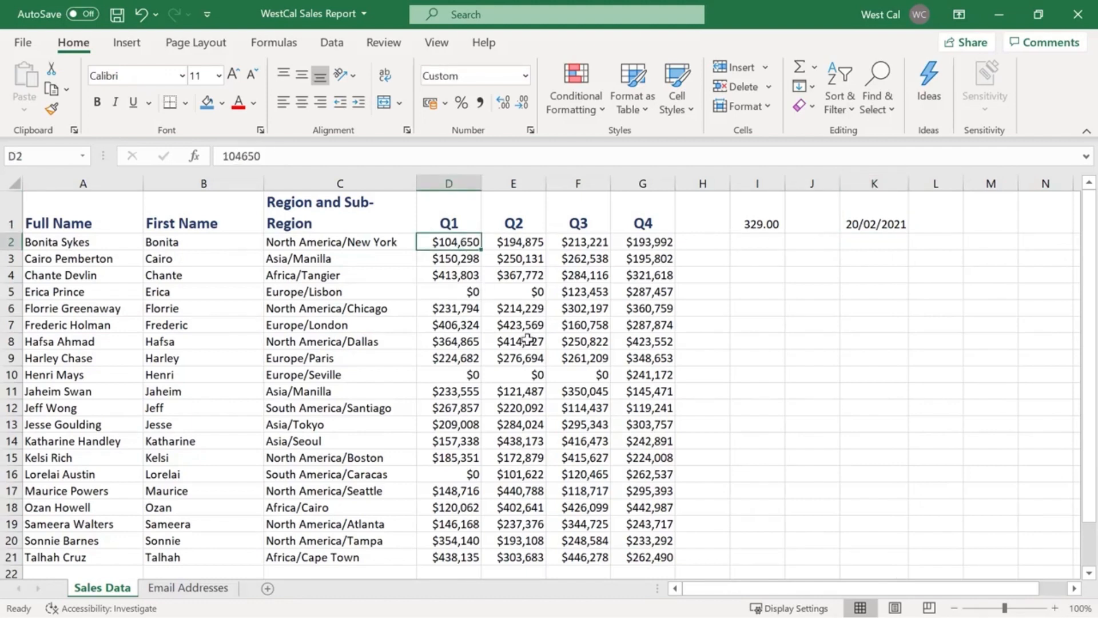
{"action": "left_click", "coordinate": [674, 558], "text": "shift"}
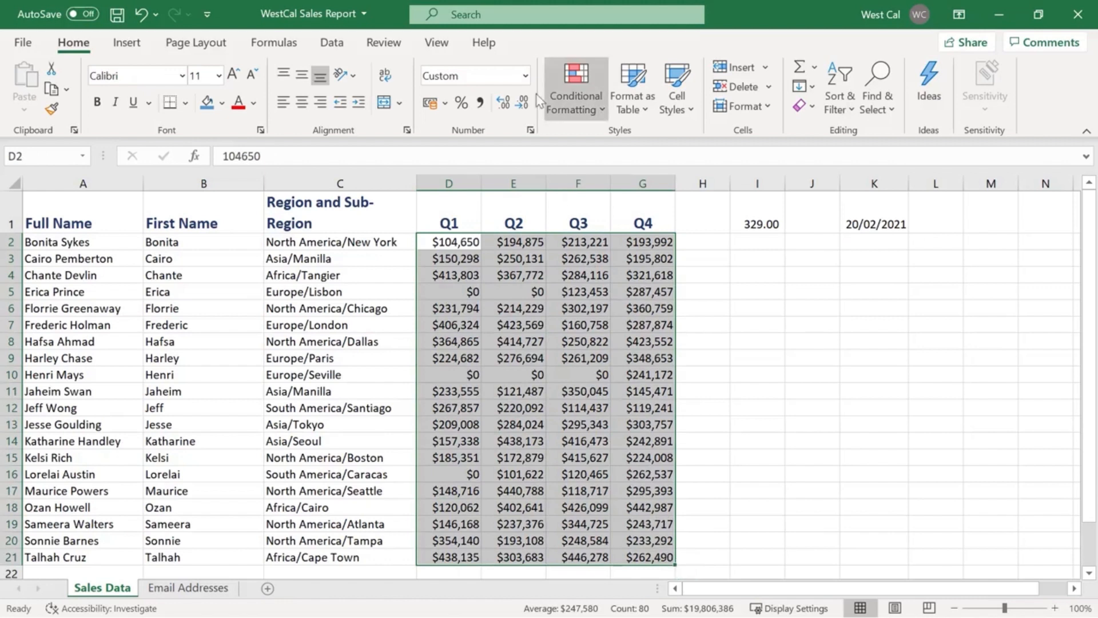
{"action": "left_click", "coordinate": [526, 75]}
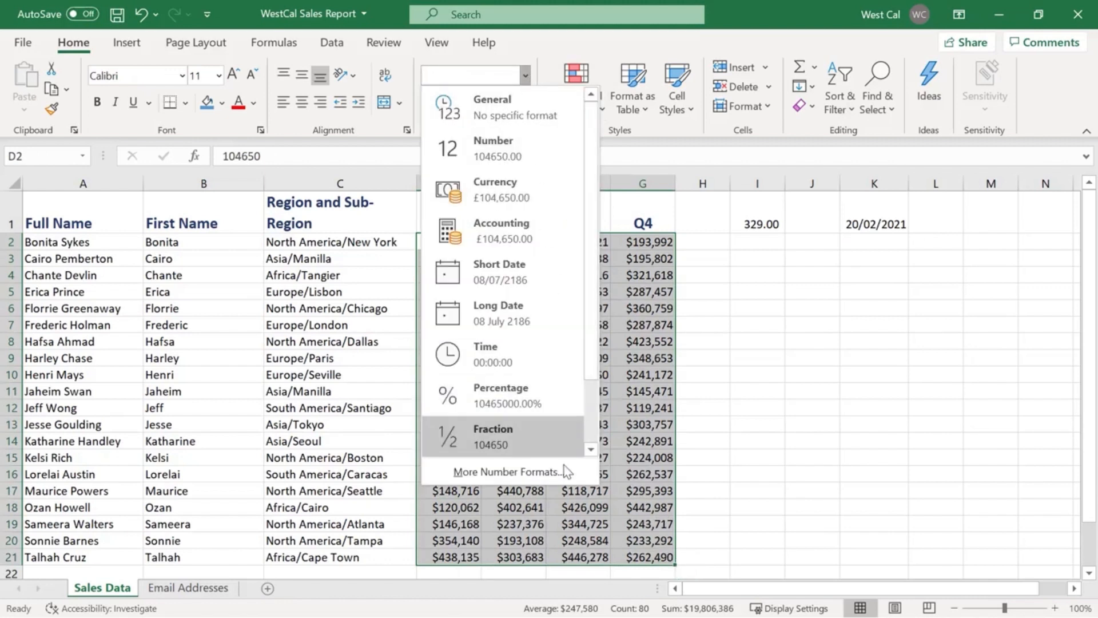
{"action": "right_click", "coordinate": [647, 459]}
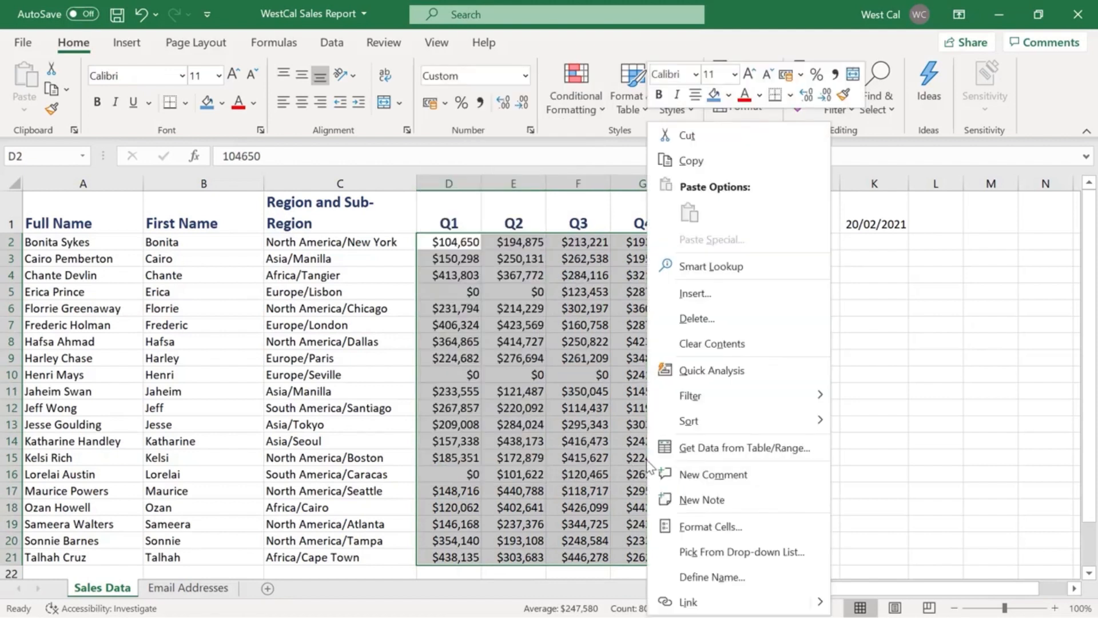
{"action": "left_click", "coordinate": [732, 525]}
{"action": "left_click", "coordinate": [372, 162]}
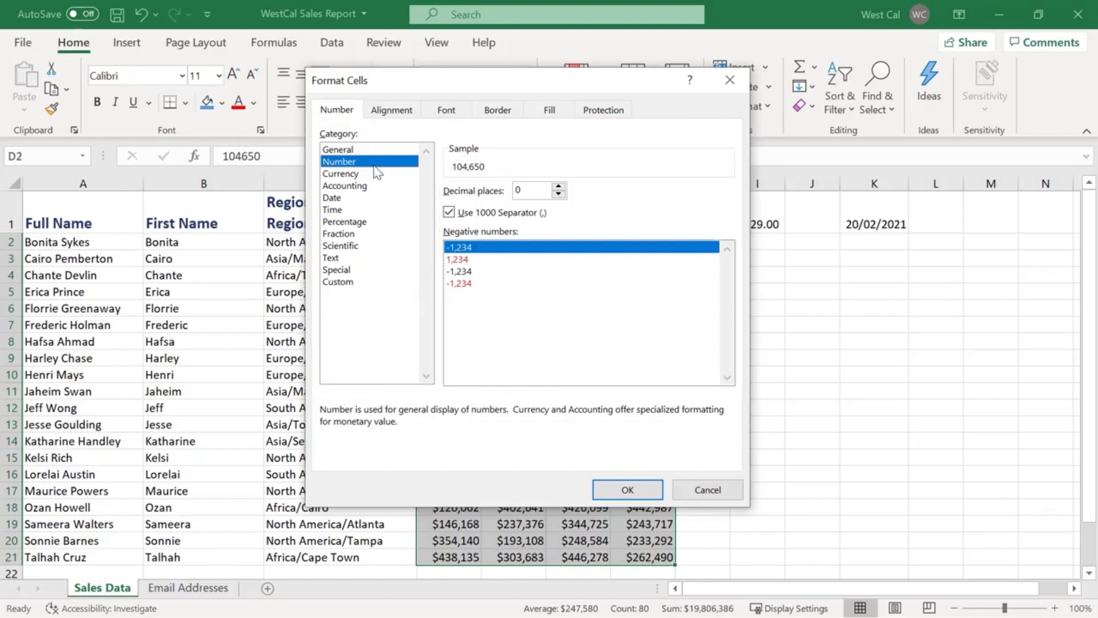
{"action": "left_click", "coordinate": [400, 270]}
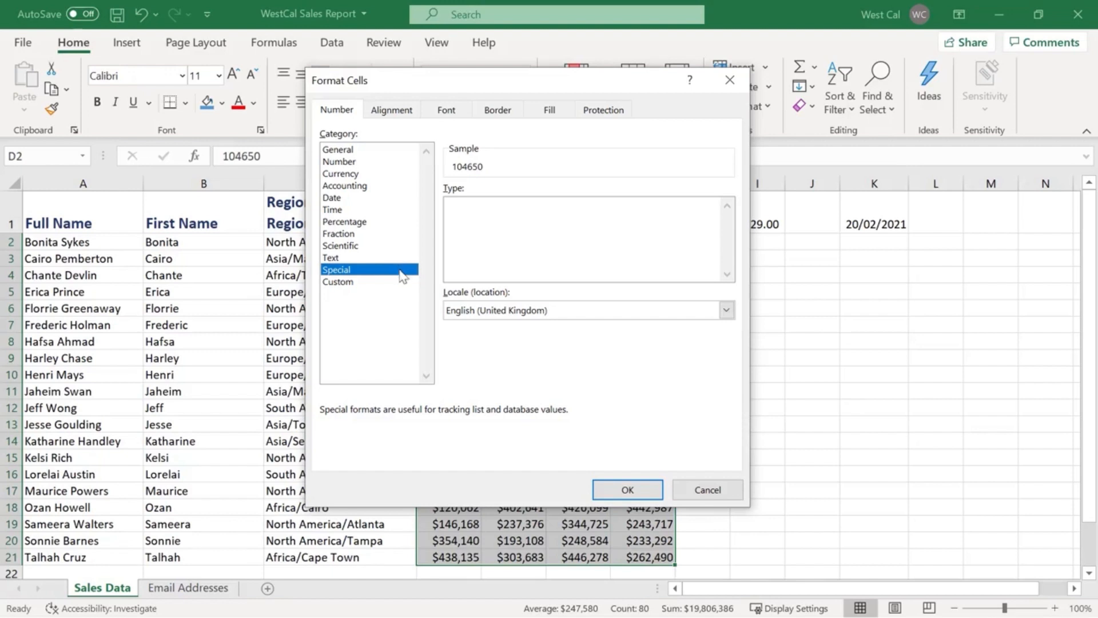
{"action": "left_click", "coordinate": [402, 282]}
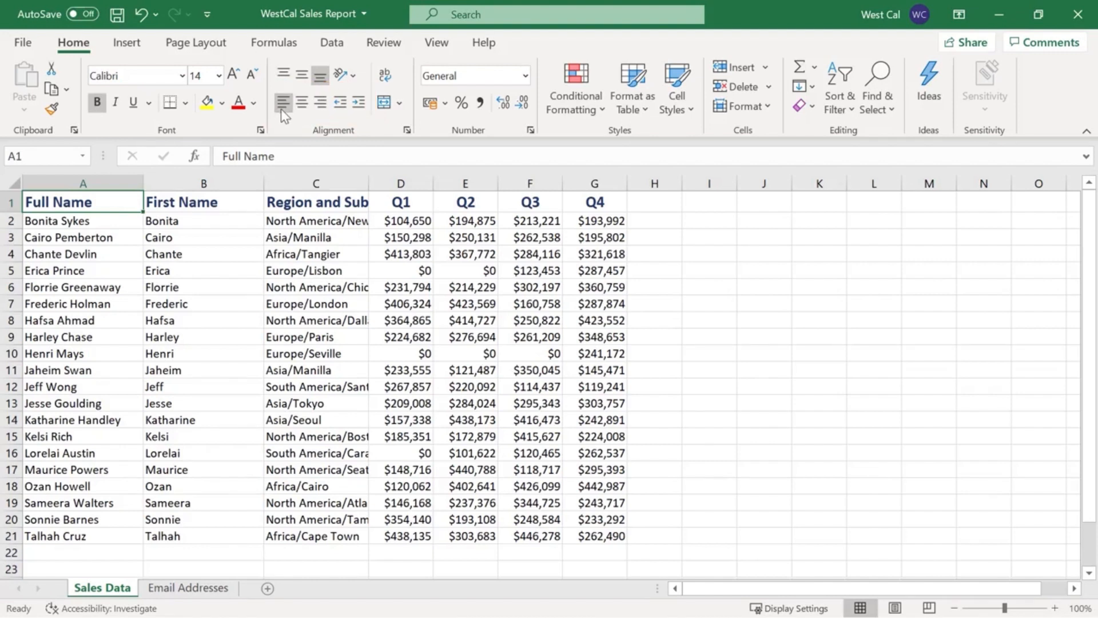
Increase the indent of the "Full Name" header in A1 and decrease it again.
{"action": "left_click", "coordinate": [360, 109]}
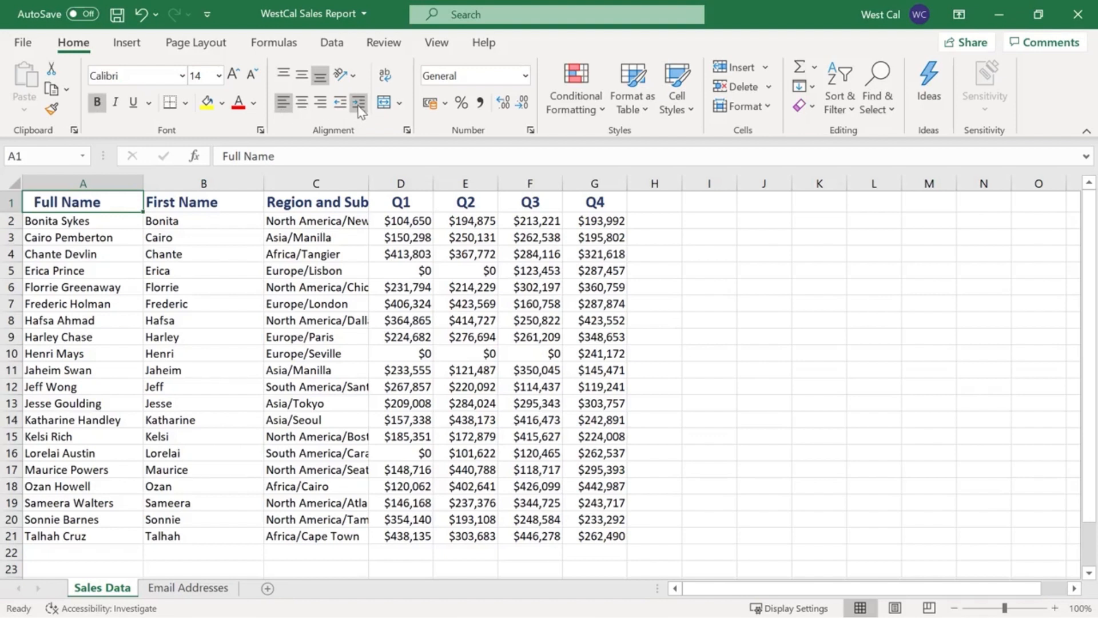
{"action": "left_click", "coordinate": [343, 108]}
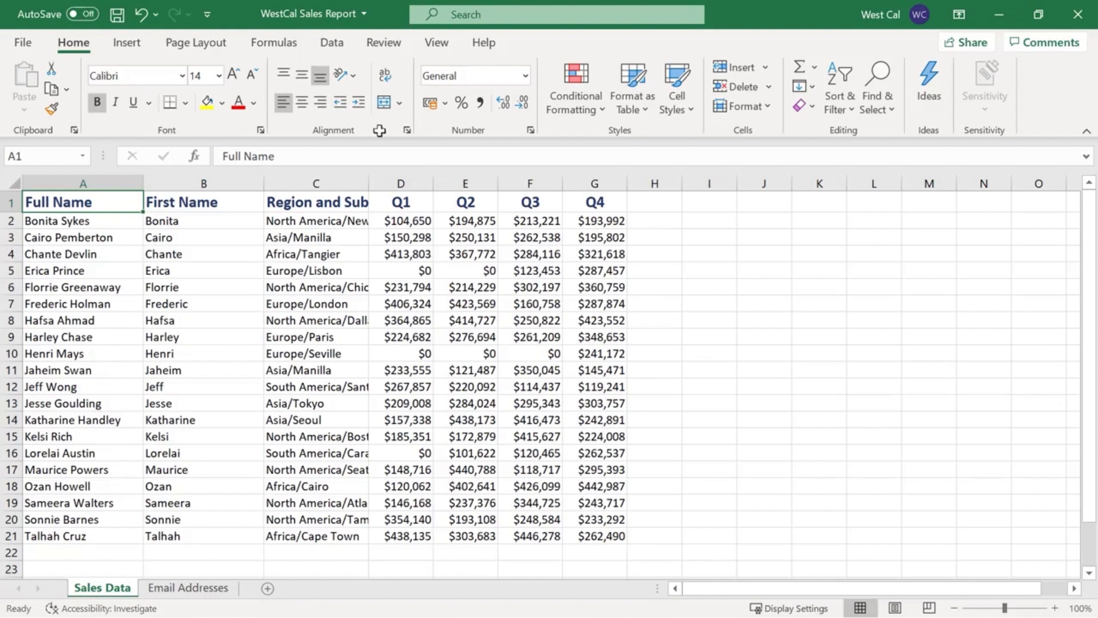
Enter "North America" in cell I5 and undo the entry.
{"action": "left_click", "coordinate": [710, 273]}
{"action": "type", "text": "Nort"}
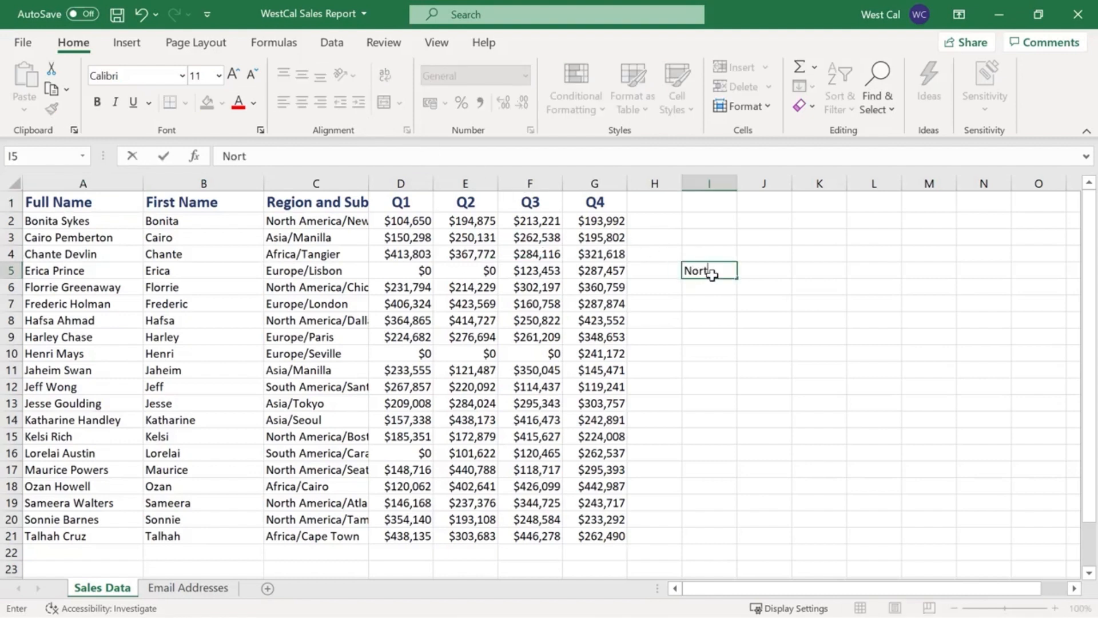
{"action": "type", "text": "h America"}
{"action": "key", "text": "Return"}
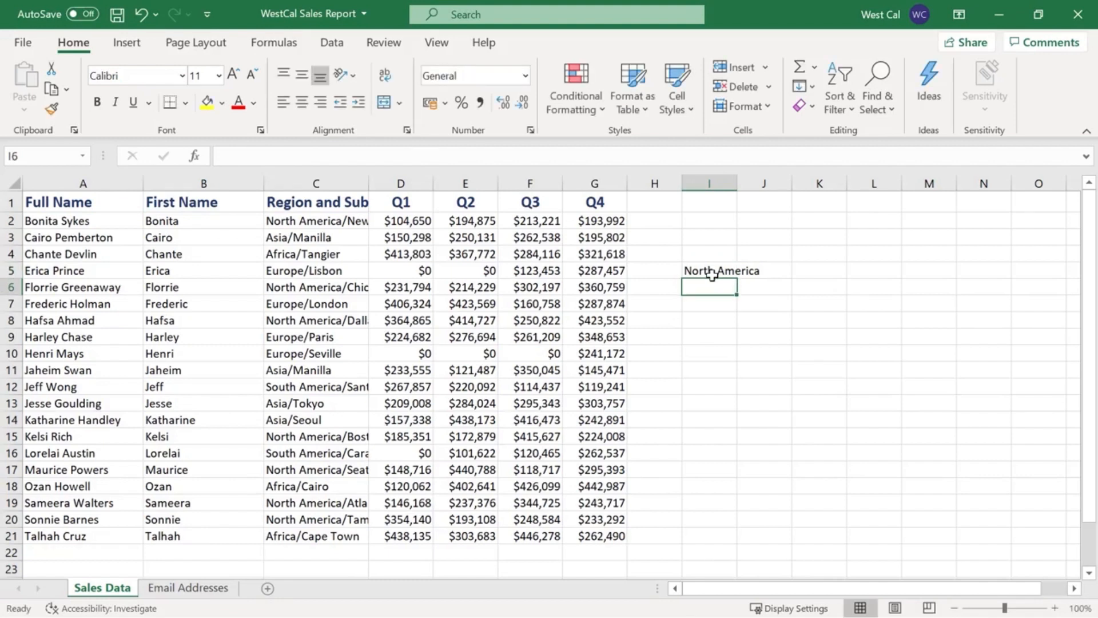
{"action": "key", "text": "ctrl+z"}
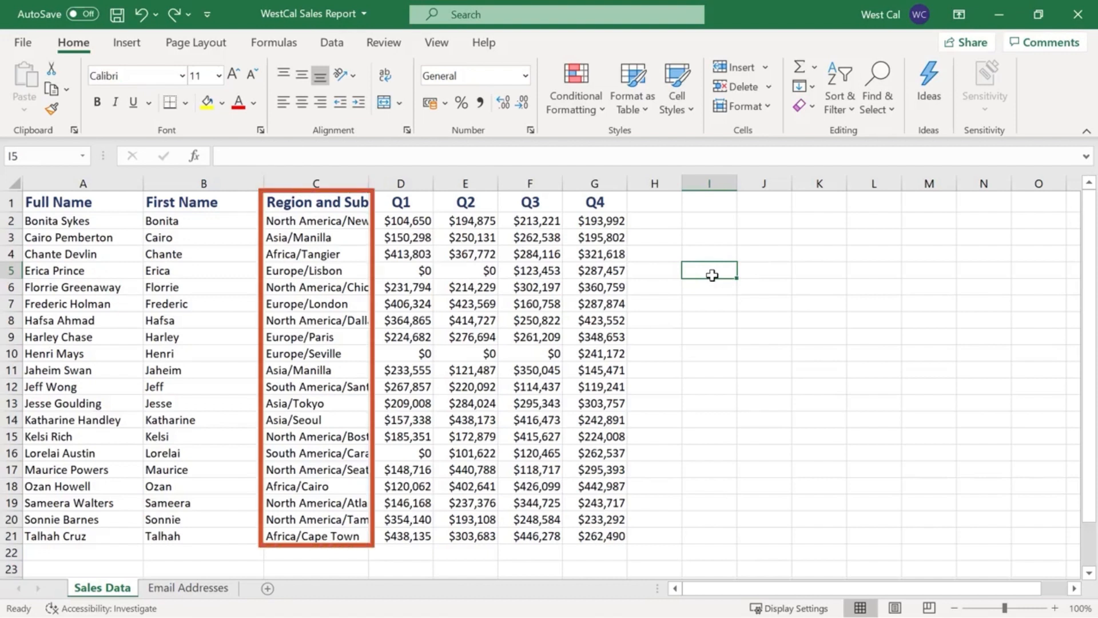
Wrap the text of the header in cell C1 and turn the wrapping off again.
{"action": "left_click", "coordinate": [329, 202]}
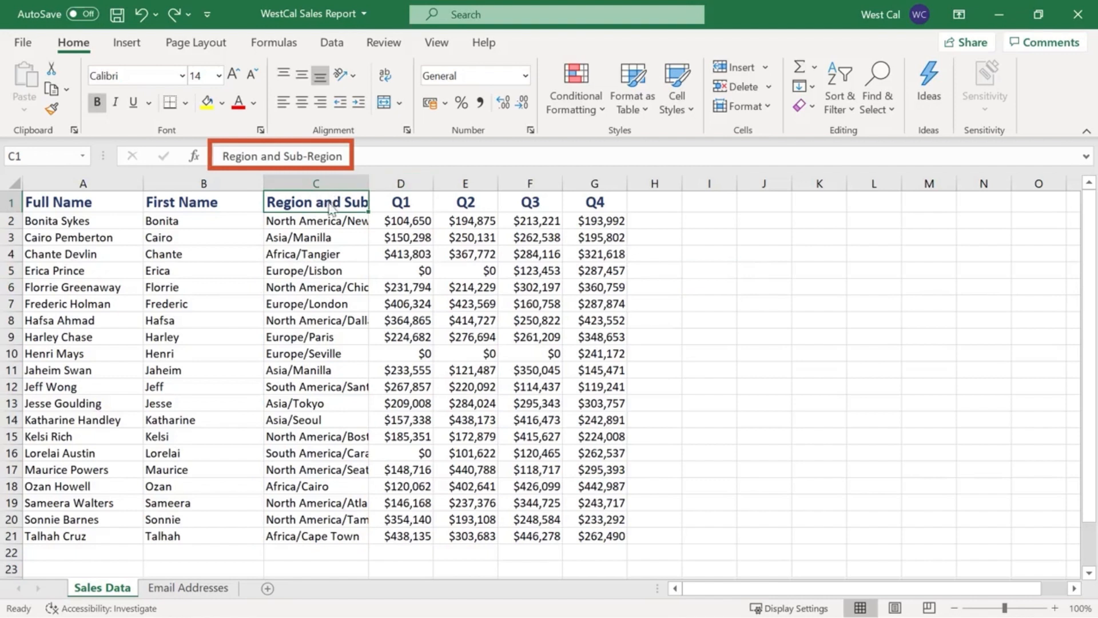
{"action": "left_click", "coordinate": [390, 80]}
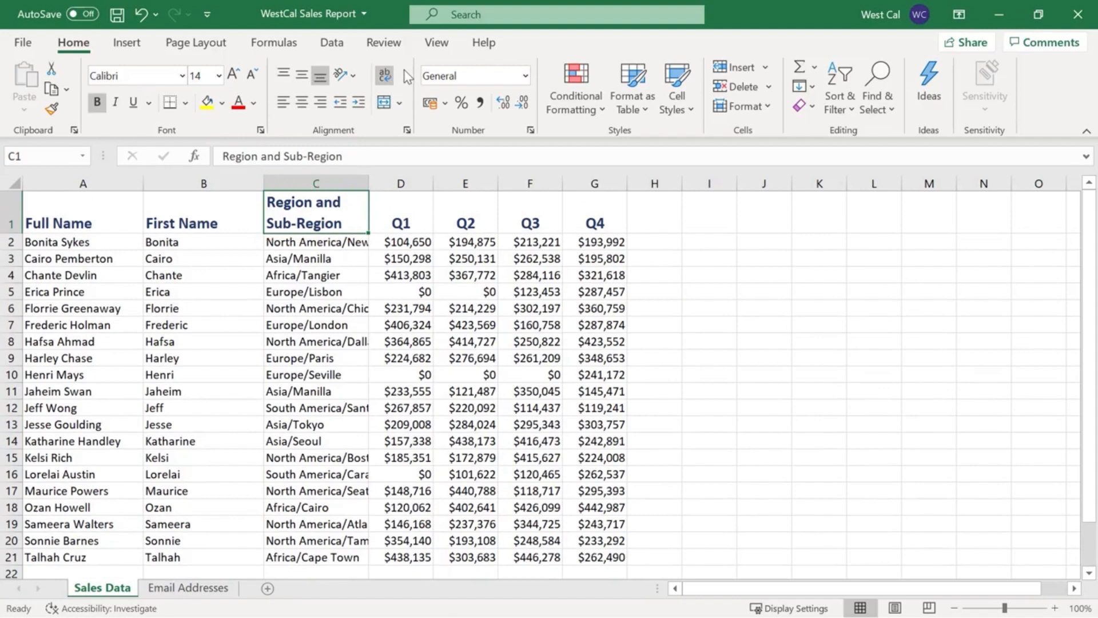
{"action": "left_click", "coordinate": [387, 79]}
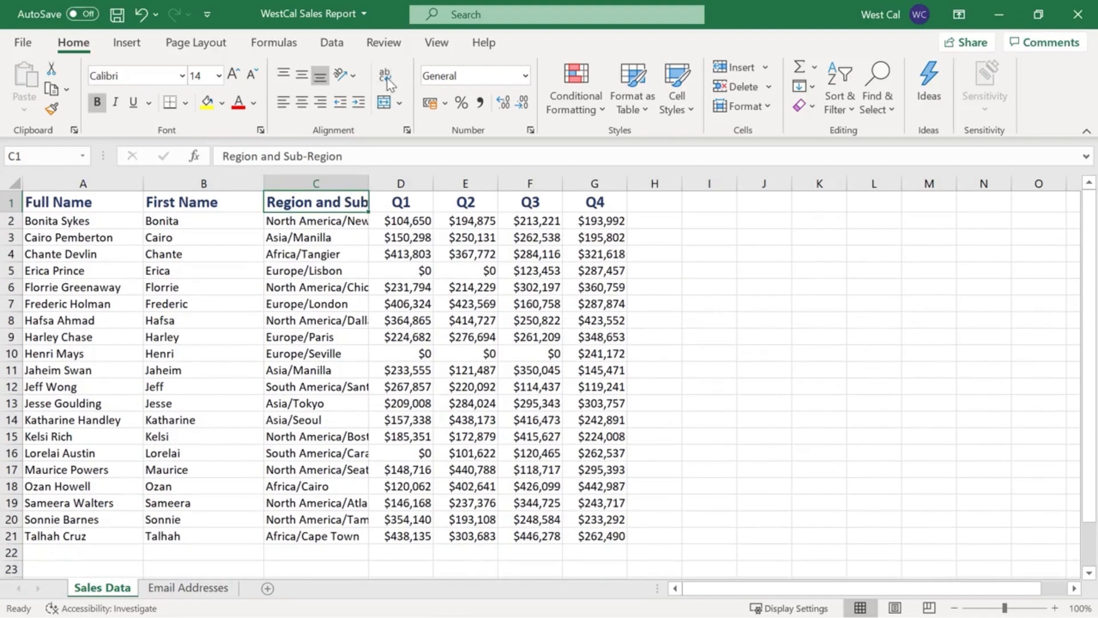
Insert a line break before "Sub-Region" in the header of cell C1 and commit the edit.
{"action": "double_click", "coordinate": [348, 202]}
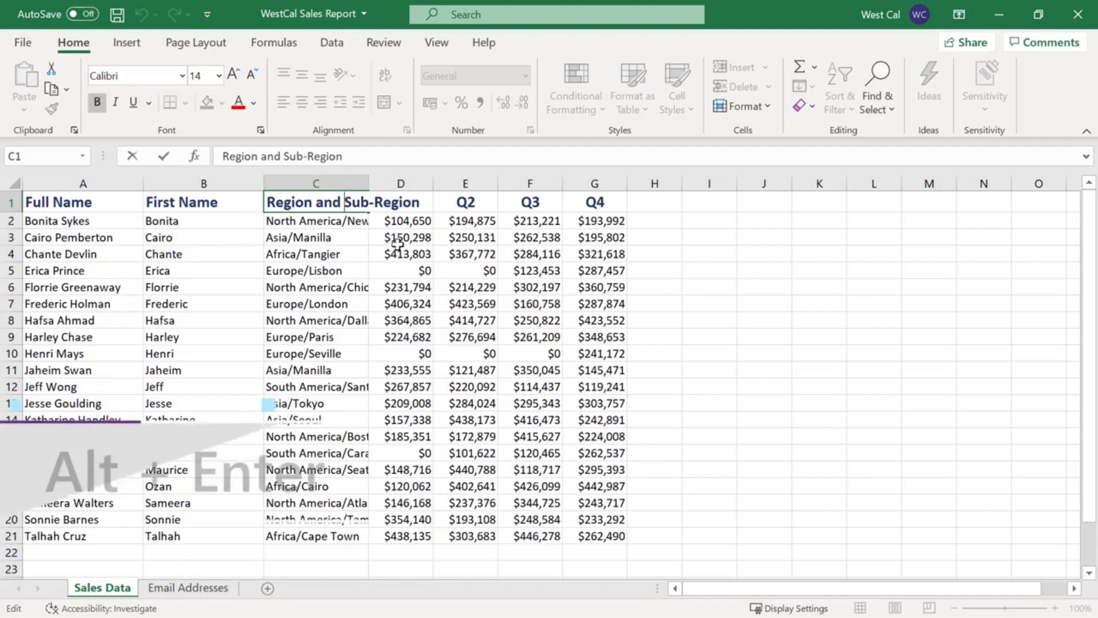
{"action": "key", "text": "alt+Return"}
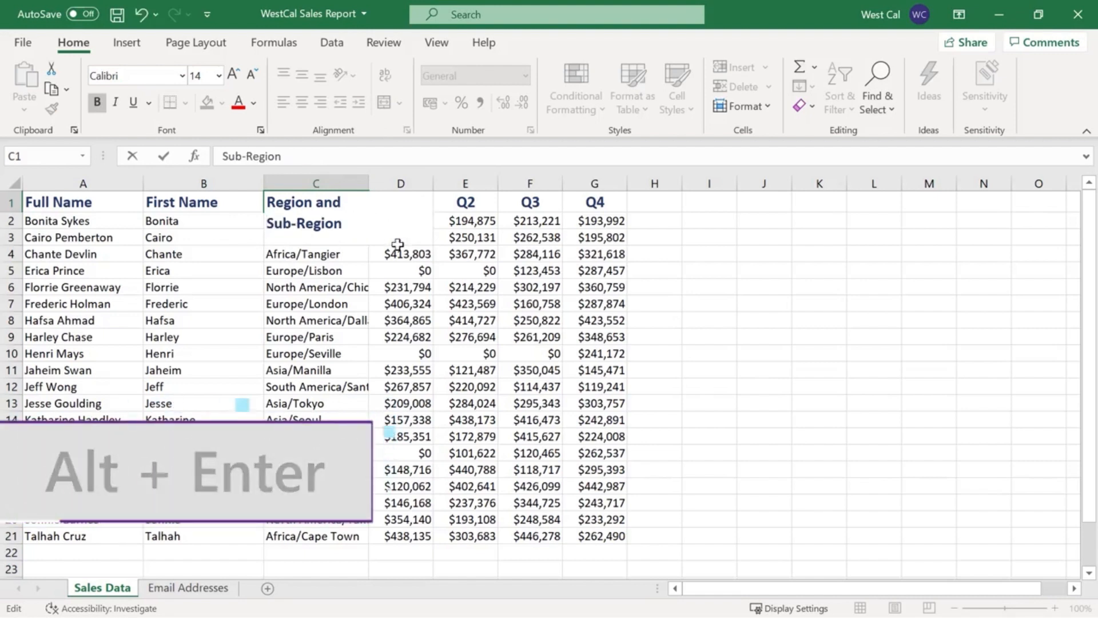
{"action": "key", "text": "ctrl+Return"}
{"action": "key", "text": "Return"}
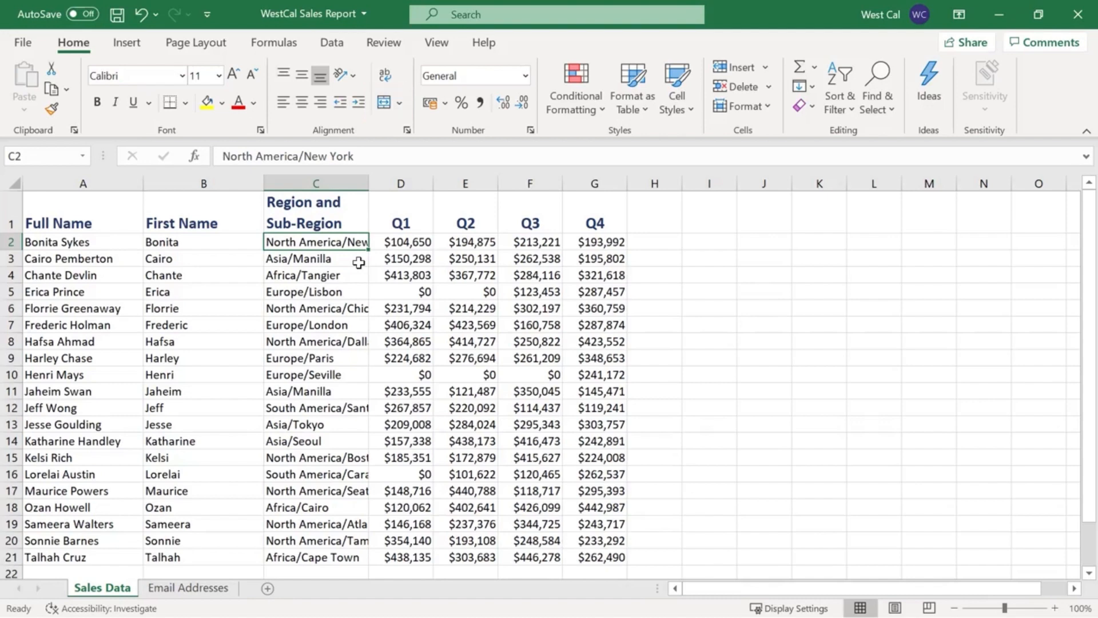
Merge and center the hyperlinked template credit across cells A26:C26.
{"action": "scroll", "coordinate": [359, 262], "scroll_direction": "down", "scroll_amount": 3}
{"action": "left_click", "coordinate": [327, 462]}
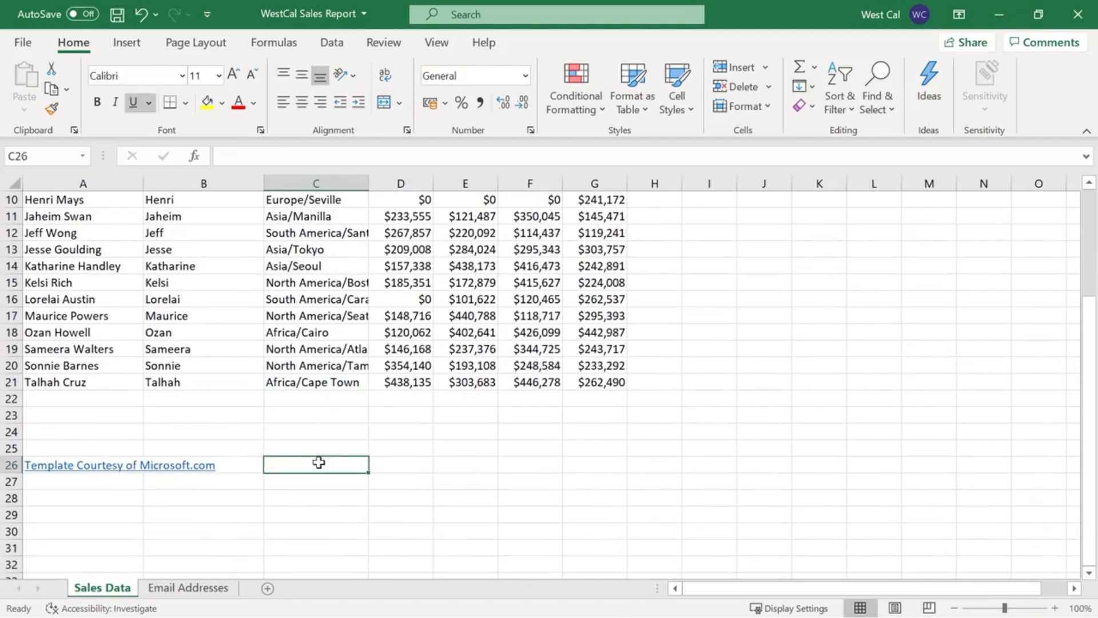
{"action": "left_click", "coordinate": [103, 464], "text": "shift"}
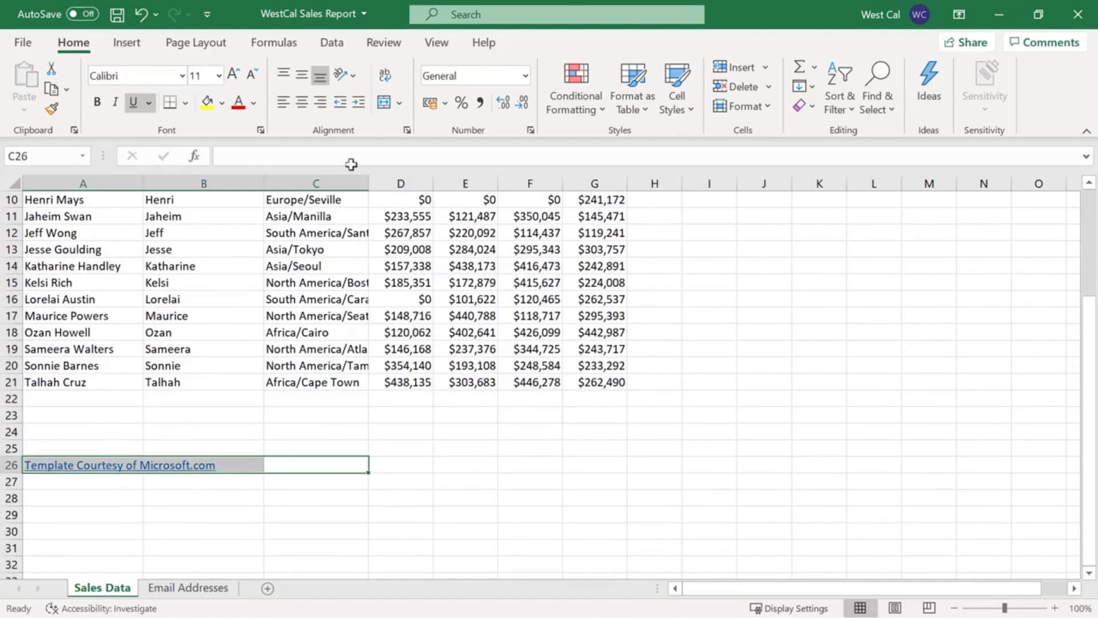
{"action": "left_click", "coordinate": [399, 103]}
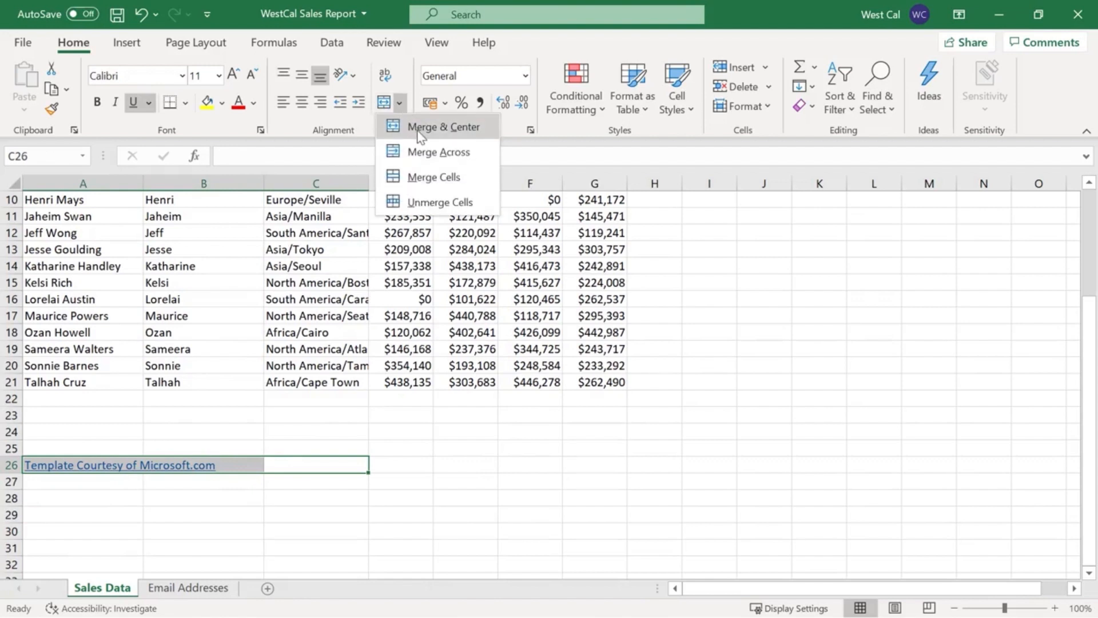
{"action": "left_click", "coordinate": [414, 127]}
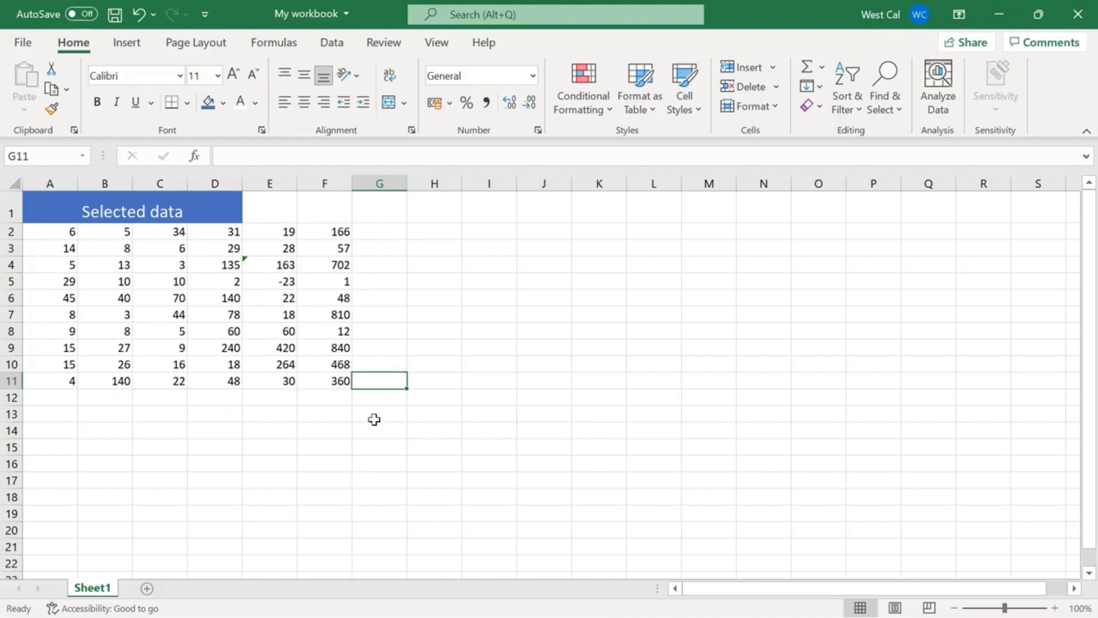
Unmerge the "Selected data" title, merge and center it across A1:F1, and view the merge options.
{"action": "left_click", "coordinate": [205, 211]}
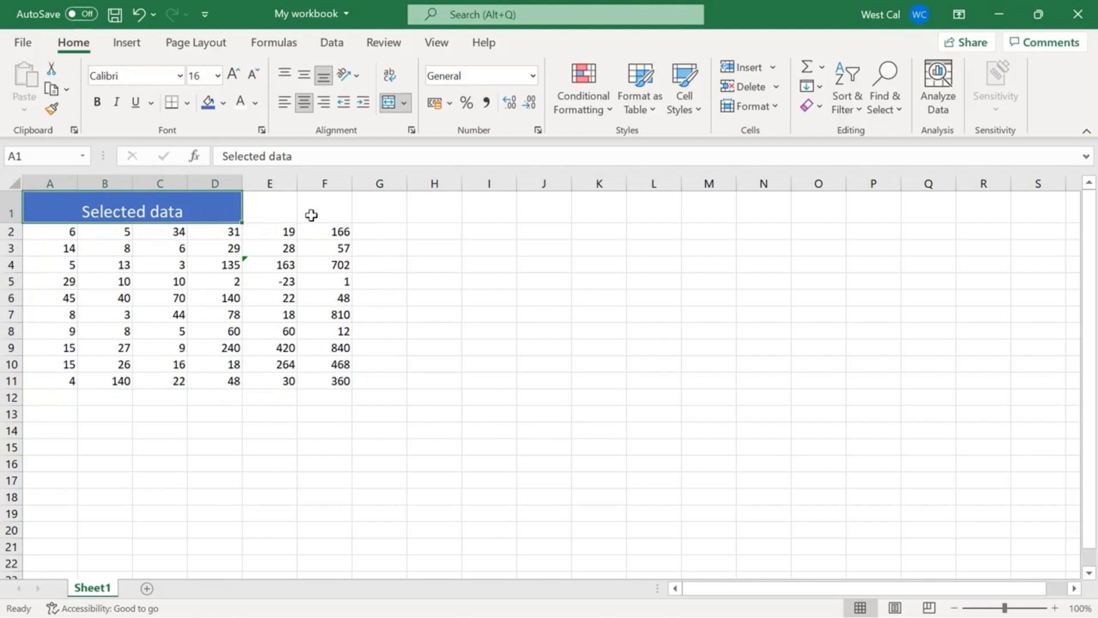
{"action": "left_click", "coordinate": [392, 111]}
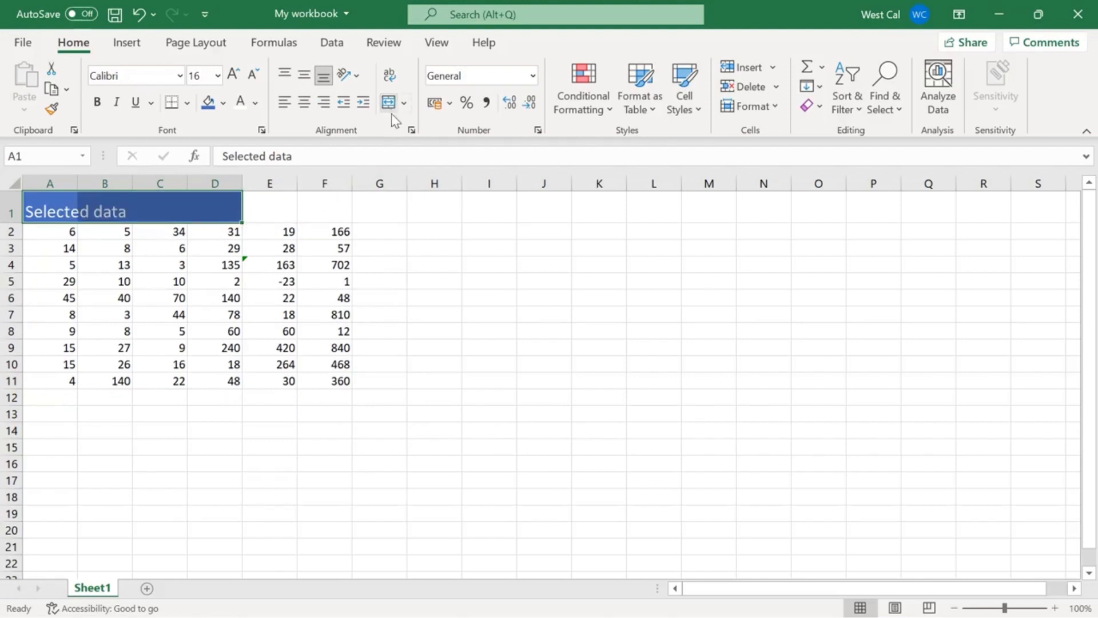
{"action": "left_click", "coordinate": [344, 214], "text": "shift"}
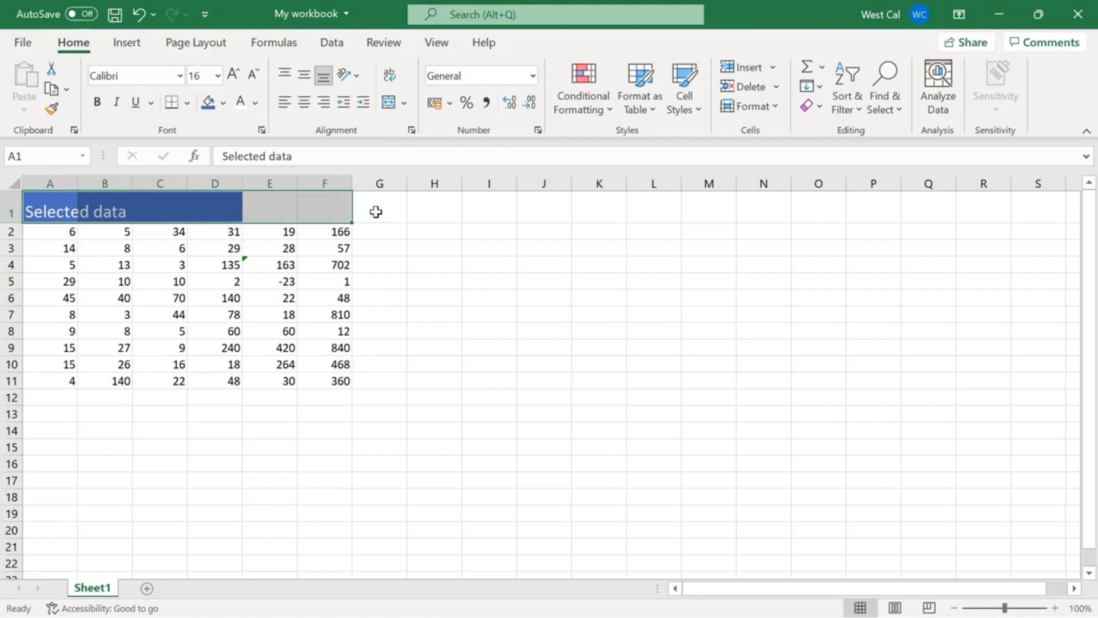
{"action": "left_click", "coordinate": [390, 108]}
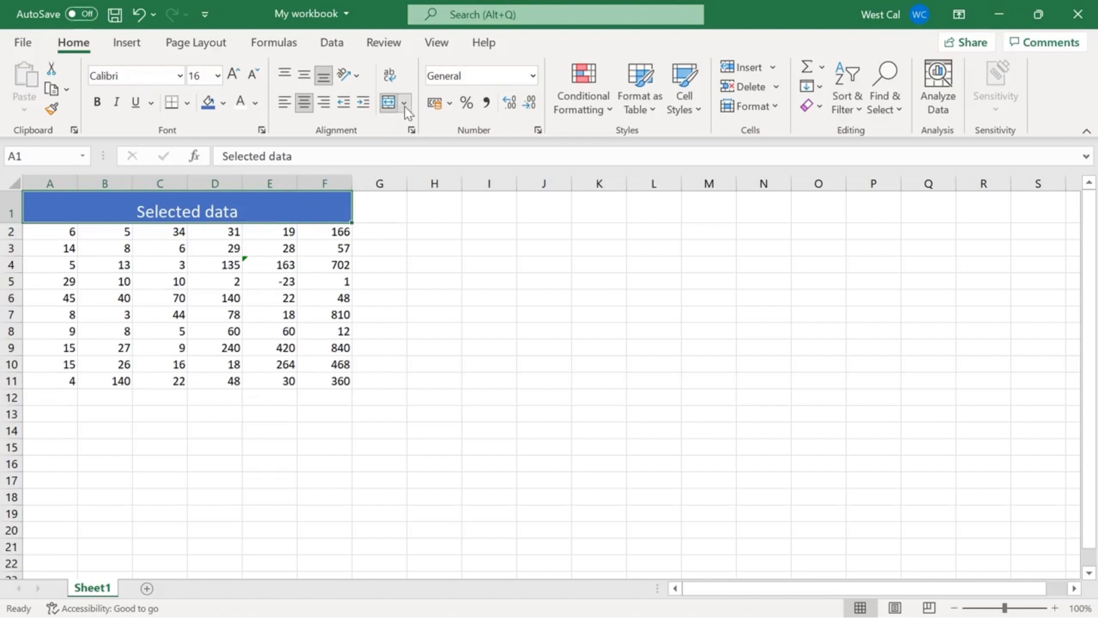
{"action": "left_click", "coordinate": [405, 104]}
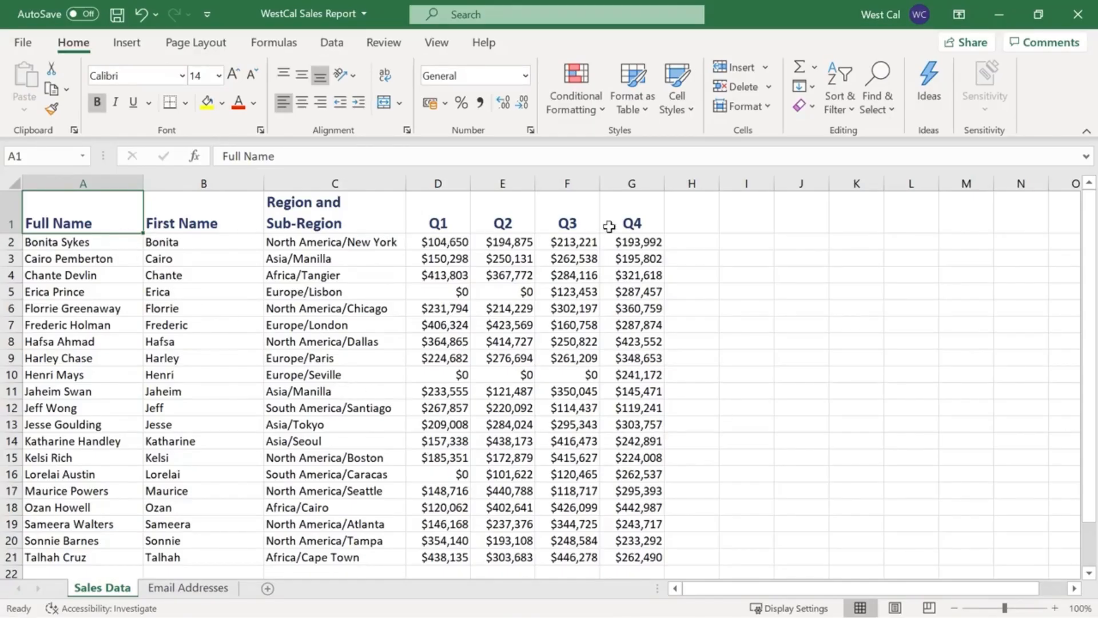
Select the header cells A1:G1 and name the range "Headers".
{"action": "left_click", "coordinate": [633, 223], "text": "shift"}
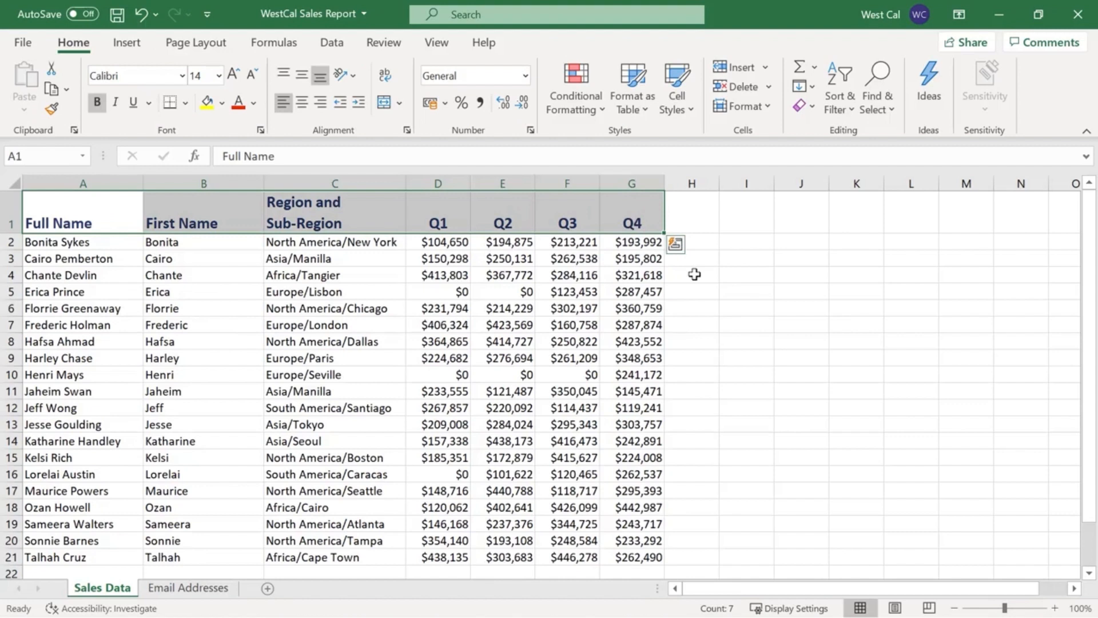
{"action": "left_click", "coordinate": [53, 161]}
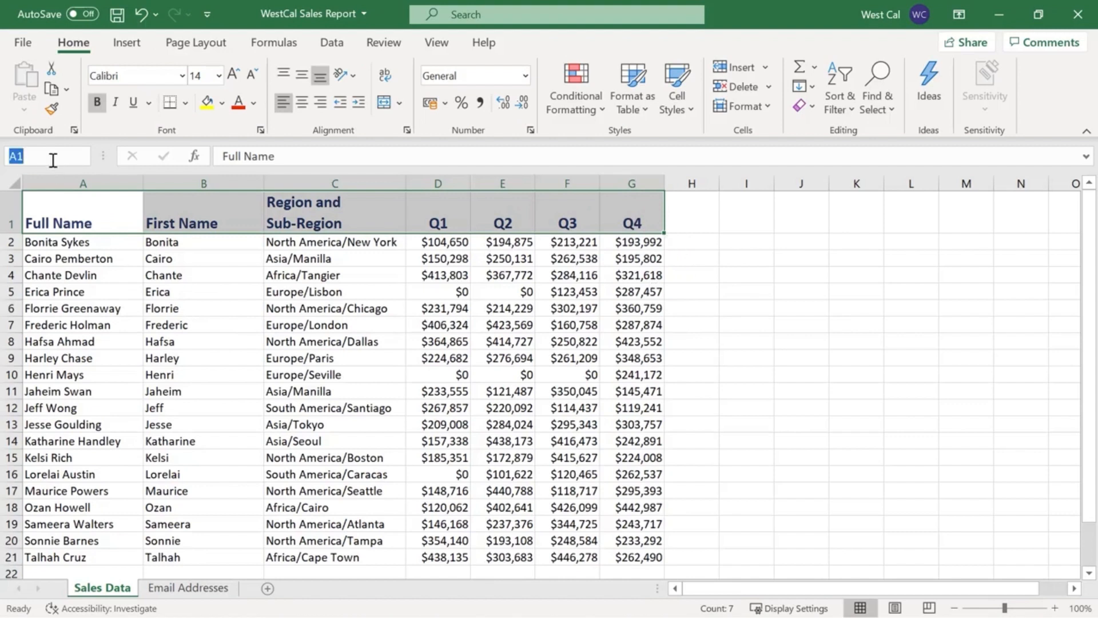
{"action": "type", "text": "Headers"}
{"action": "key", "text": "Return"}
Move to cell I8 and jump back to the header row using the named range "Headers".
{"action": "left_click", "coordinate": [768, 341]}
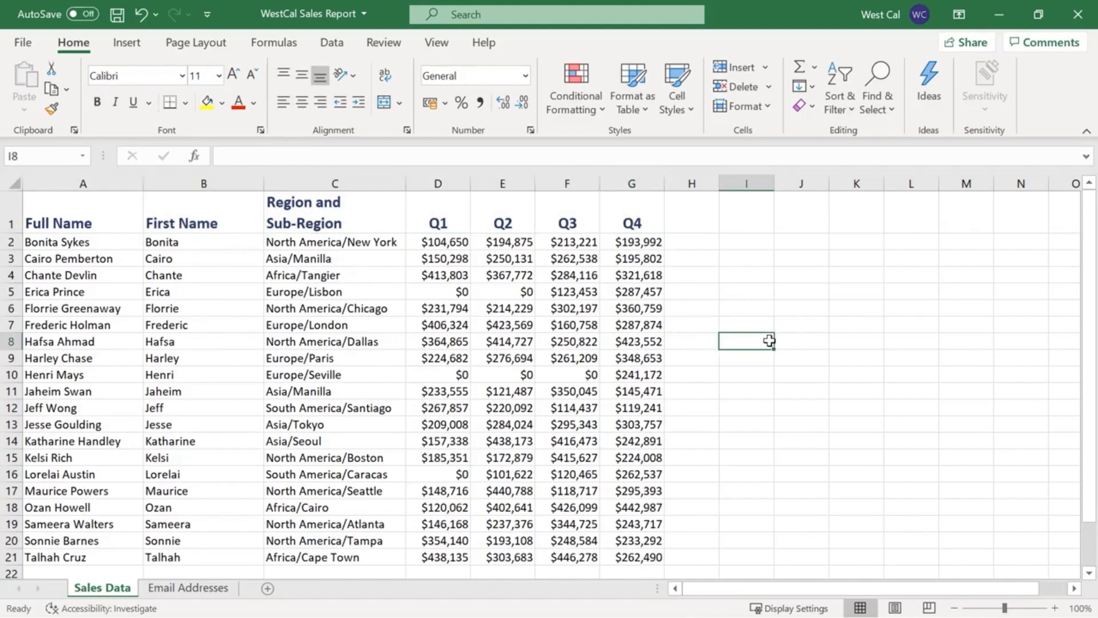
{"action": "left_click", "coordinate": [85, 157]}
{"action": "left_click", "coordinate": [84, 157]}
{"action": "left_click", "coordinate": [83, 176]}
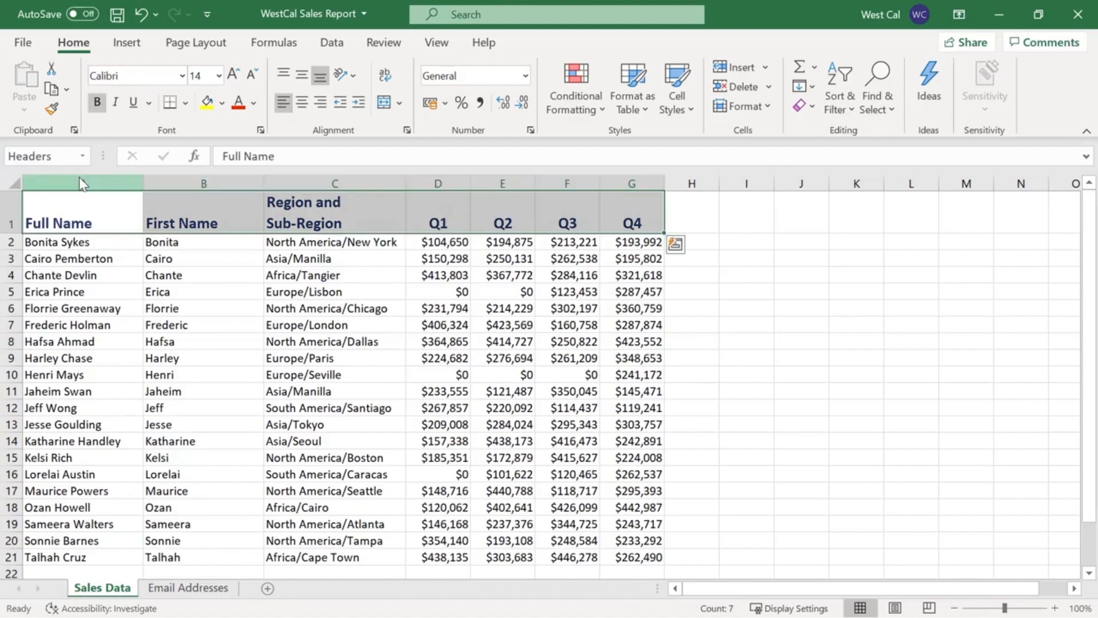
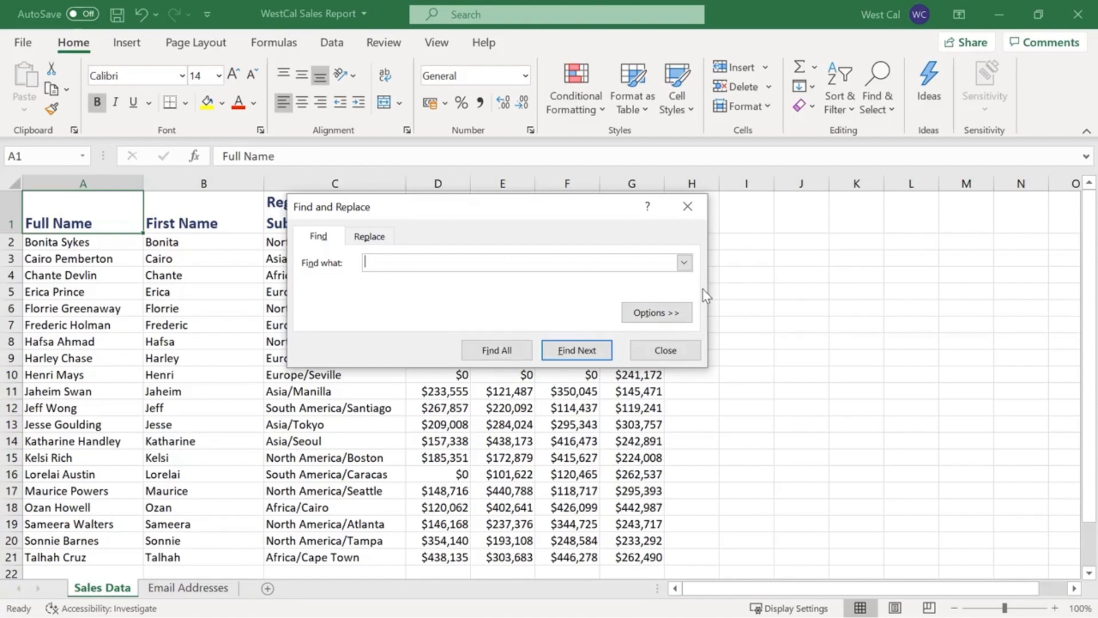
Expand the Find options and view the choices for searching by cell format.
{"action": "left_click", "coordinate": [657, 313]}
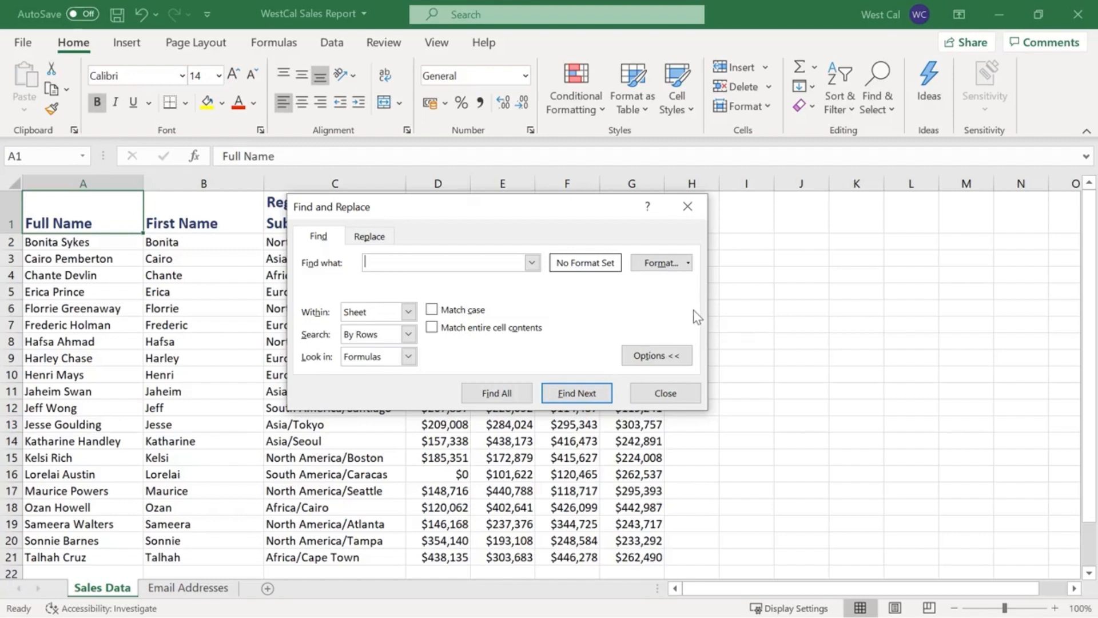
{"action": "left_click", "coordinate": [689, 264]}
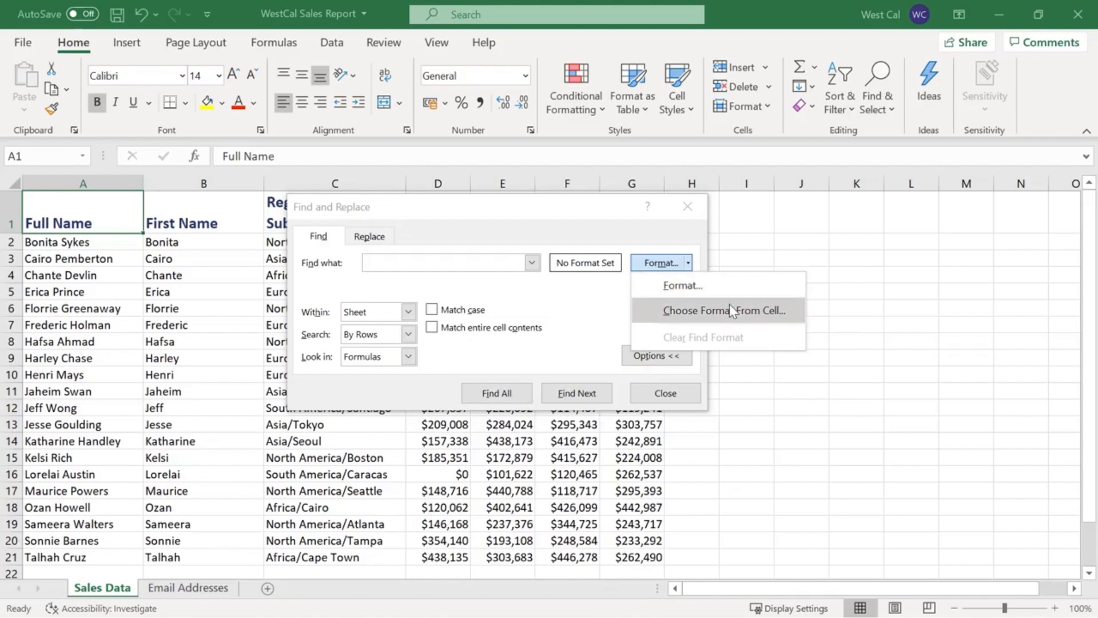
{"action": "left_click", "coordinate": [690, 263]}
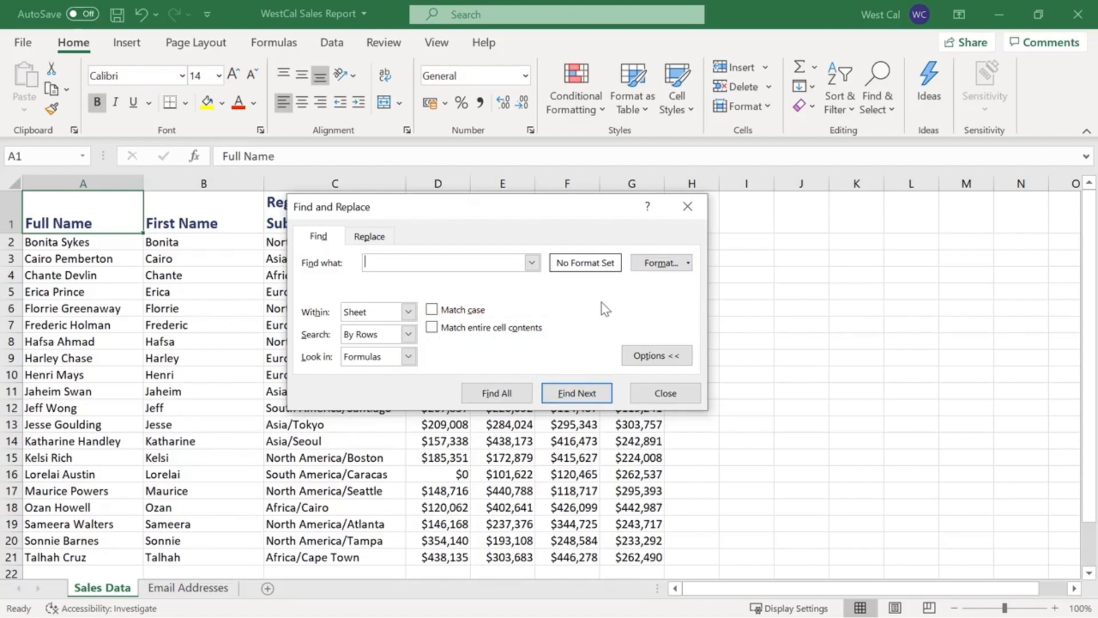
Find all occurrences of "name" in the sheet and replace them all with "title".
{"action": "left_click", "coordinate": [373, 238]}
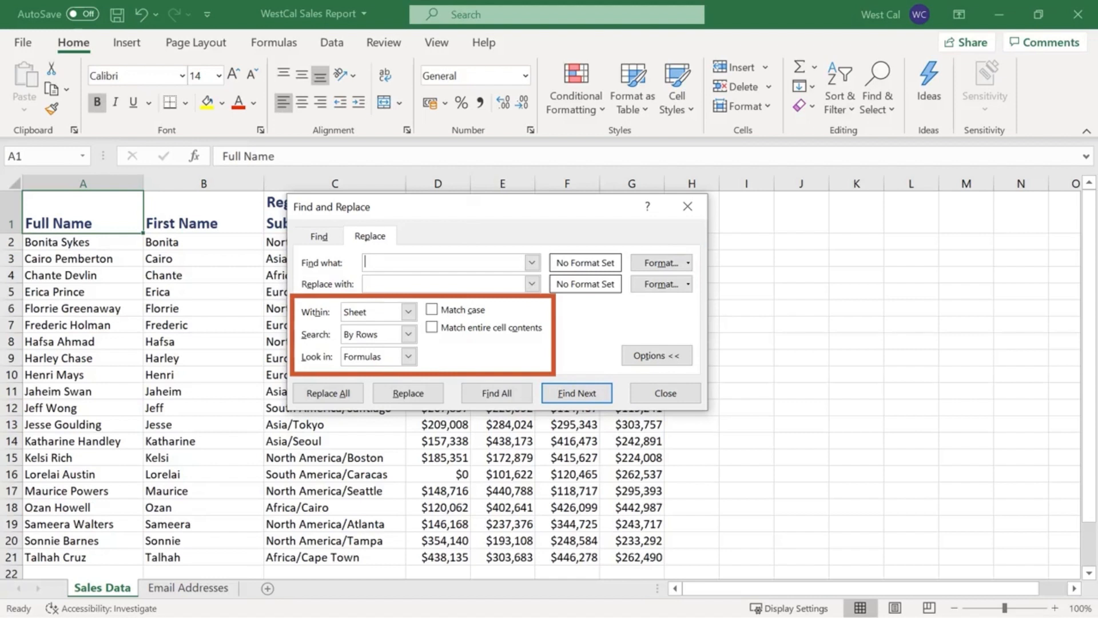
{"action": "type", "text": "name"}
{"action": "left_click", "coordinate": [492, 283]}
{"action": "type", "text": "title"}
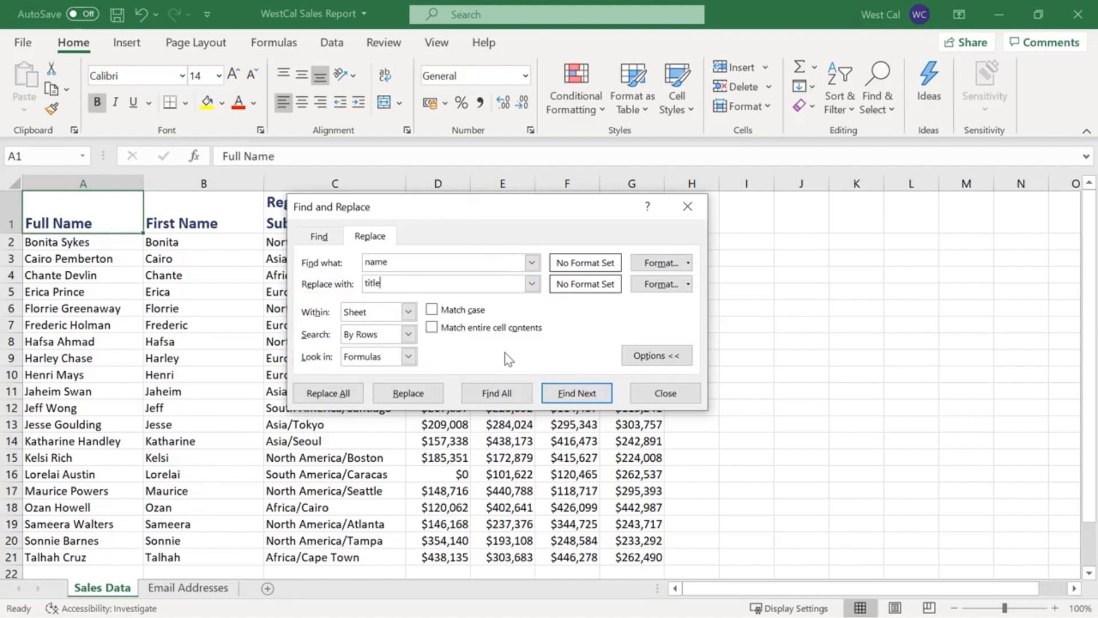
{"action": "left_click", "coordinate": [523, 395]}
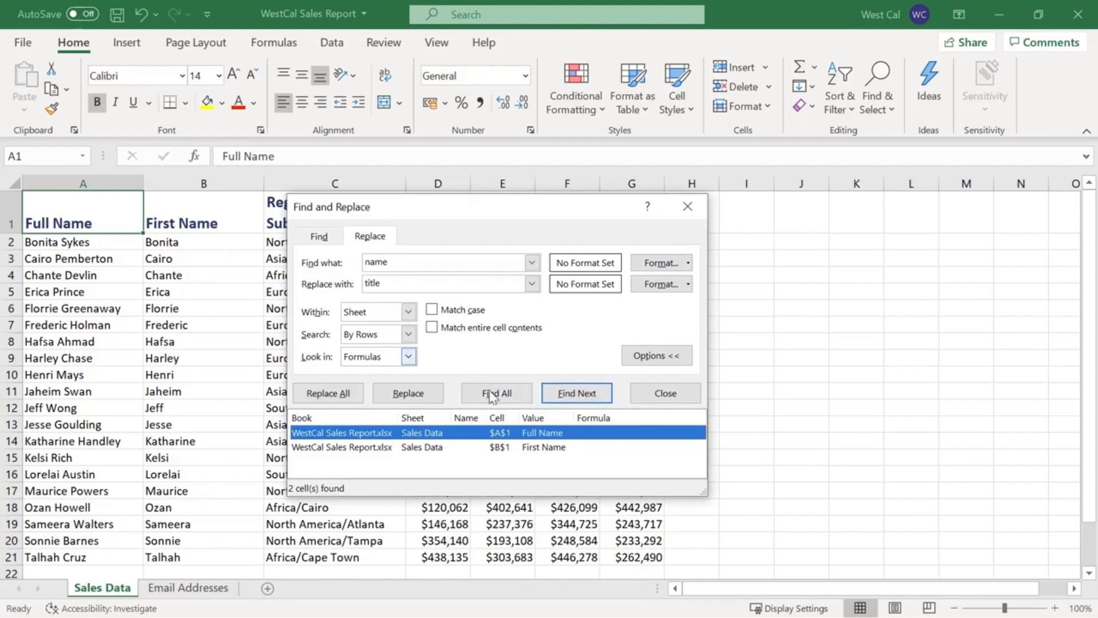
{"action": "left_click", "coordinate": [349, 393]}
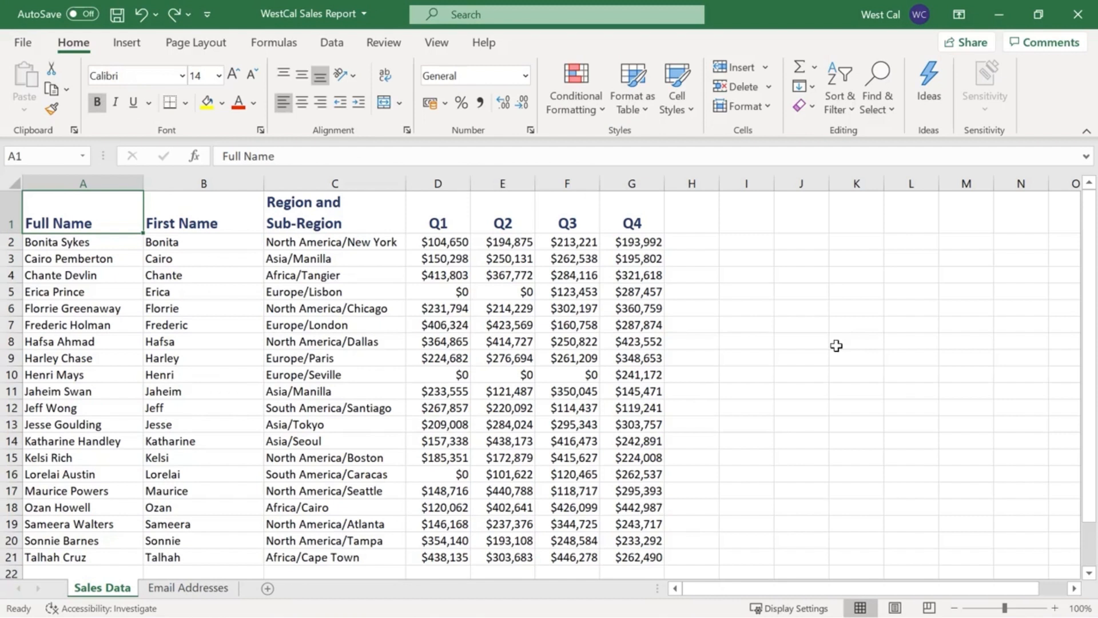
Choose the "Headers" named range as the Go To reference and open the Go To Special options.
{"action": "left_click", "coordinate": [893, 117]}
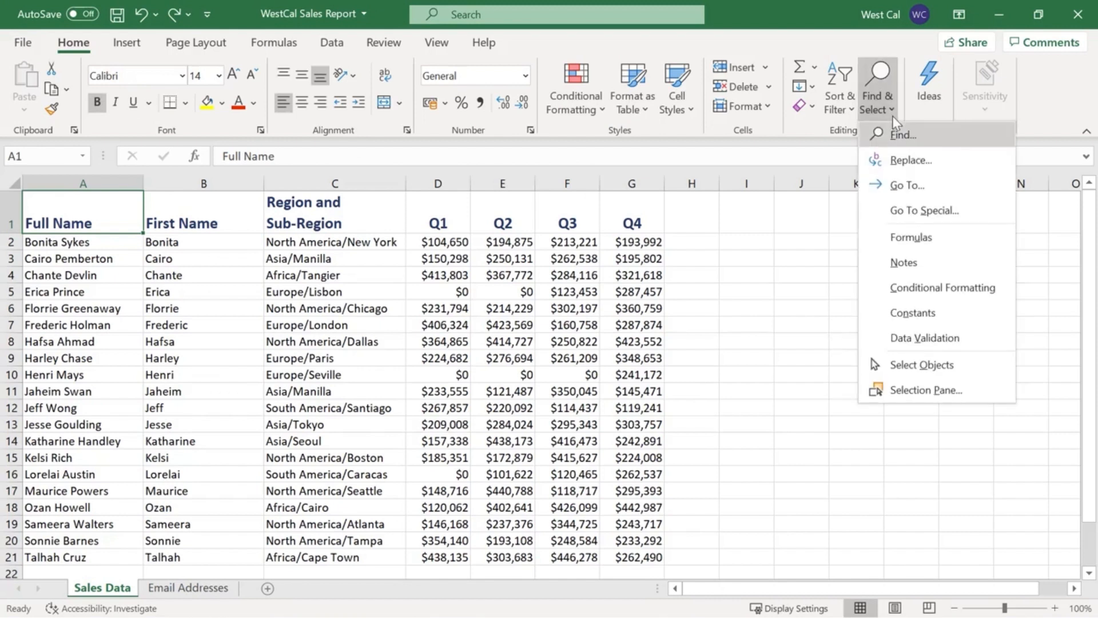
{"action": "left_click", "coordinate": [958, 183]}
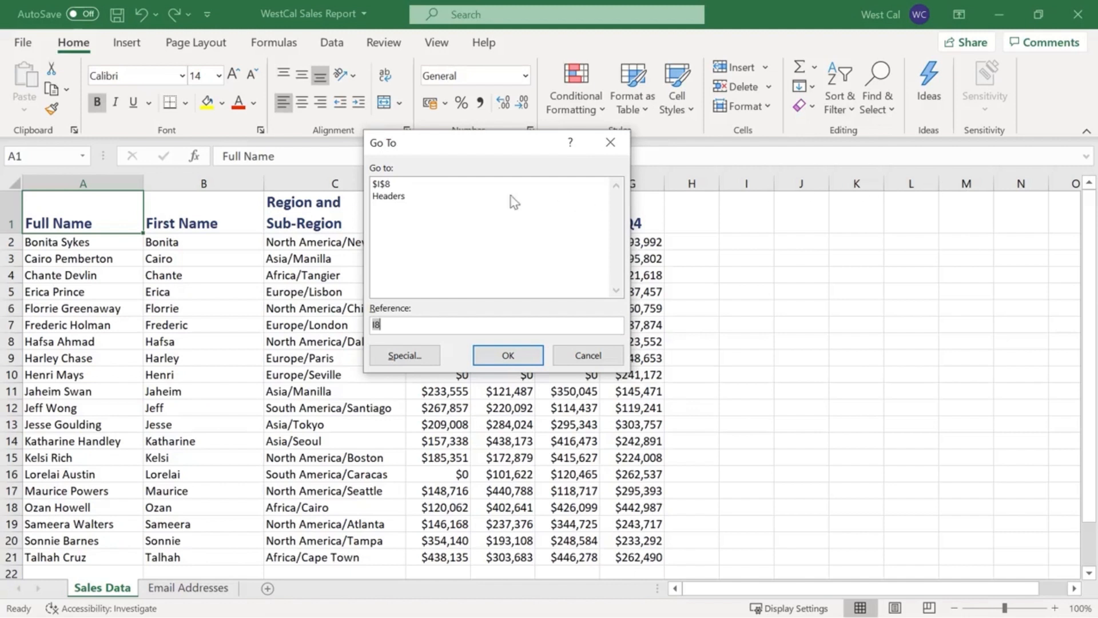
{"action": "left_click", "coordinate": [472, 197]}
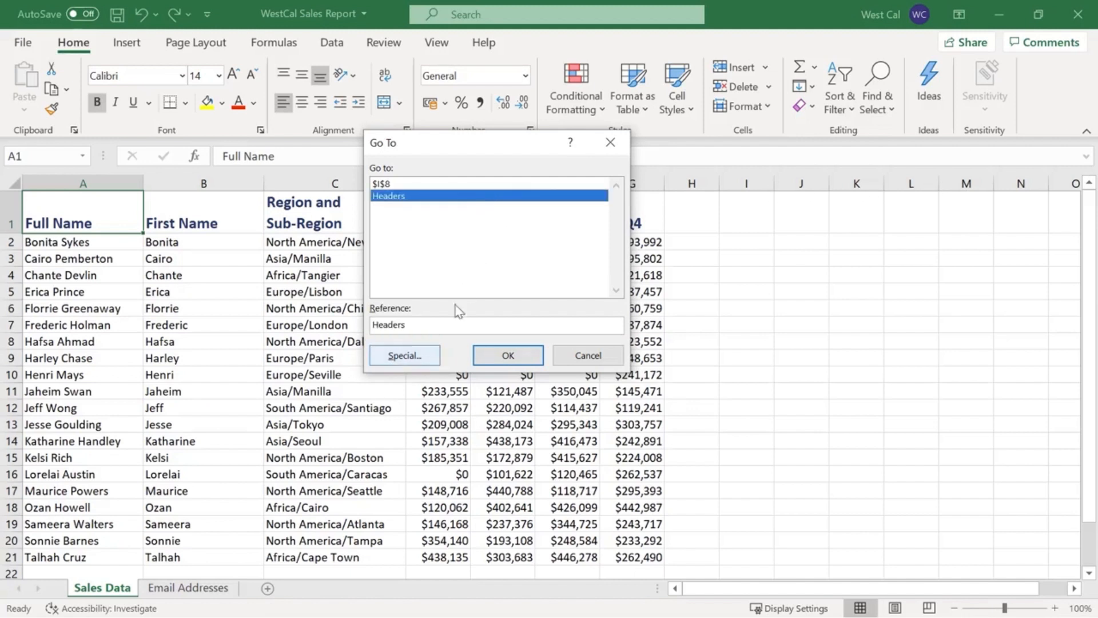
{"action": "left_click", "coordinate": [437, 356]}
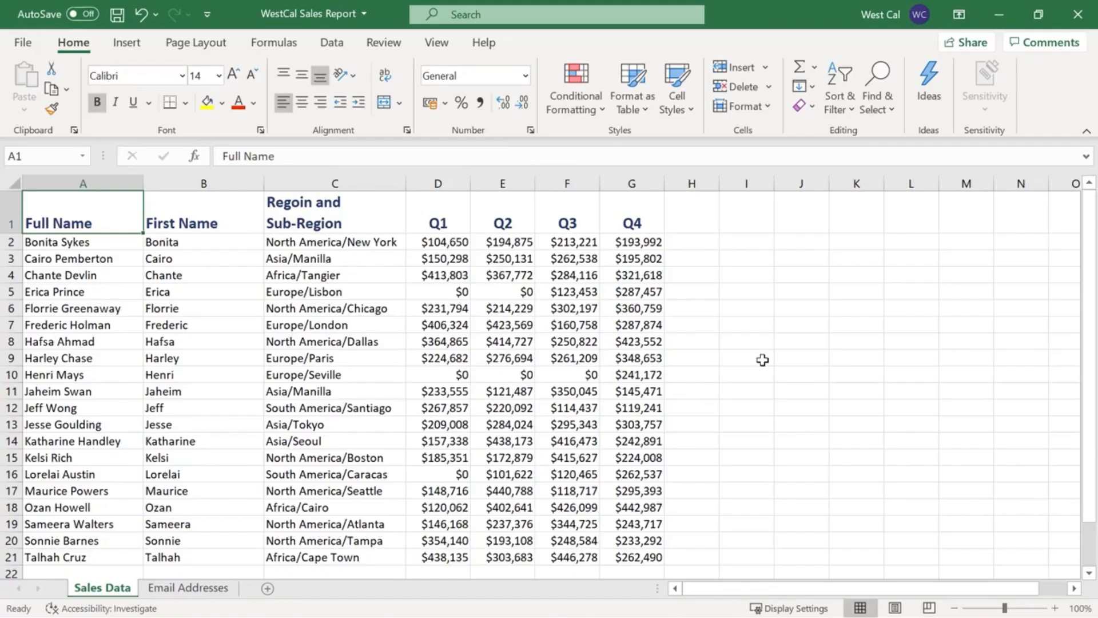
Start a spelling check on the Sales Data sheet and view the dictionary languages and proofing options.
{"action": "left_click", "coordinate": [398, 51]}
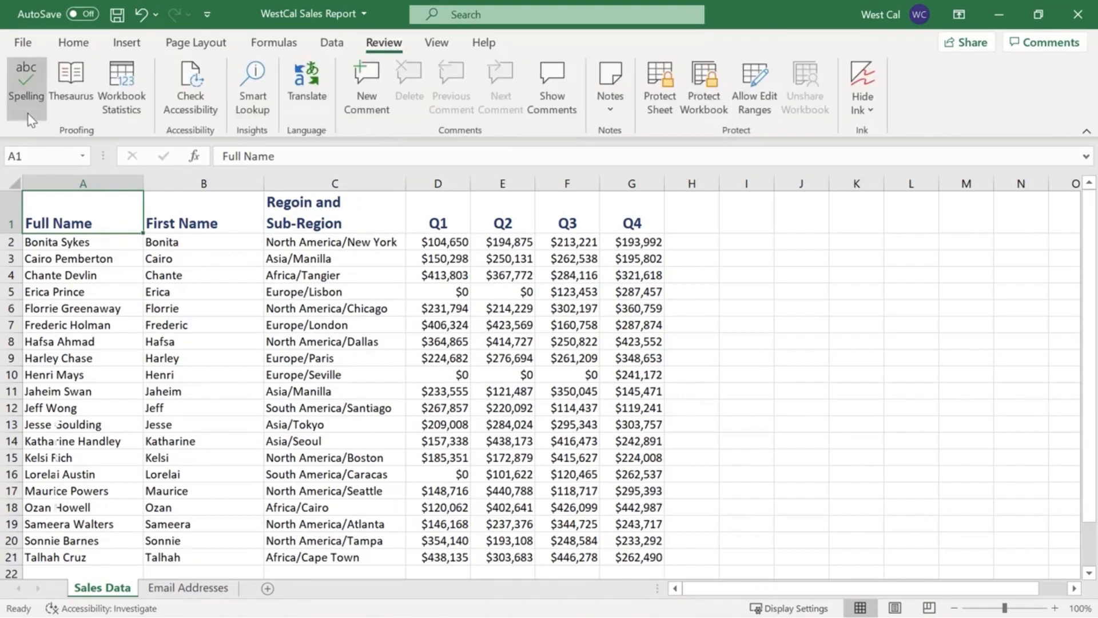
{"action": "key", "text": "F7"}
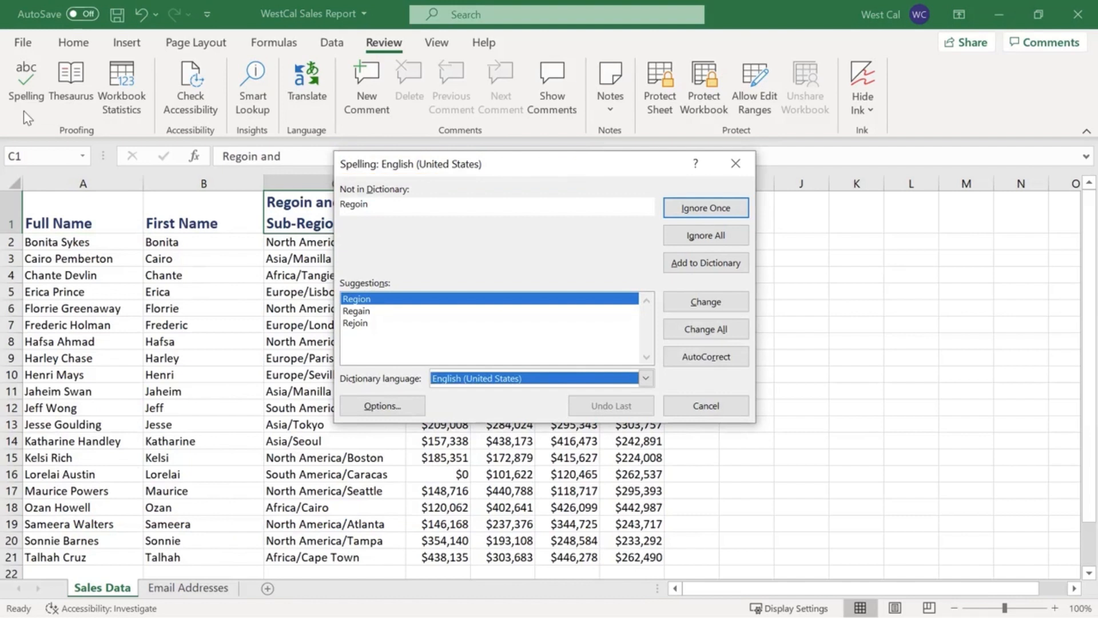
{"action": "left_click", "coordinate": [646, 379]}
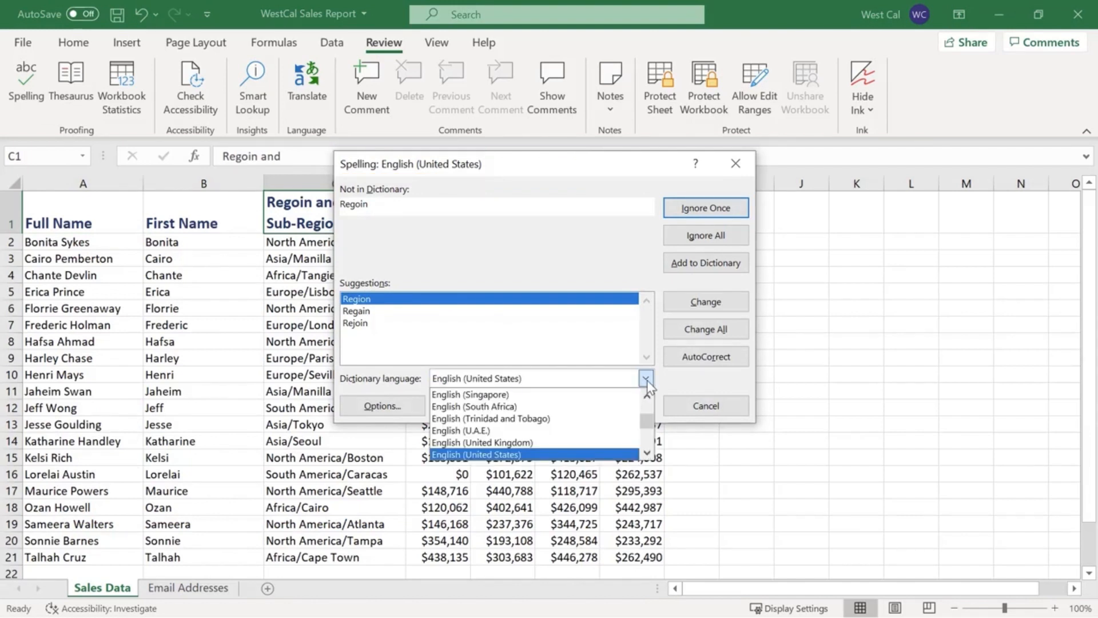
{"action": "left_click", "coordinate": [647, 380]}
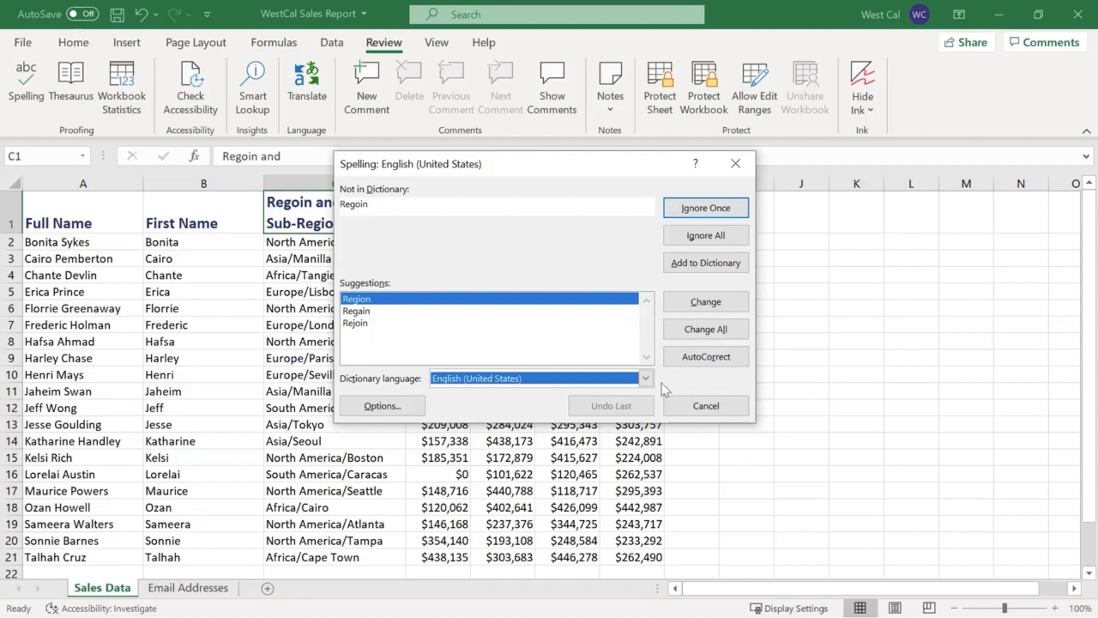
{"action": "left_click", "coordinate": [422, 407]}
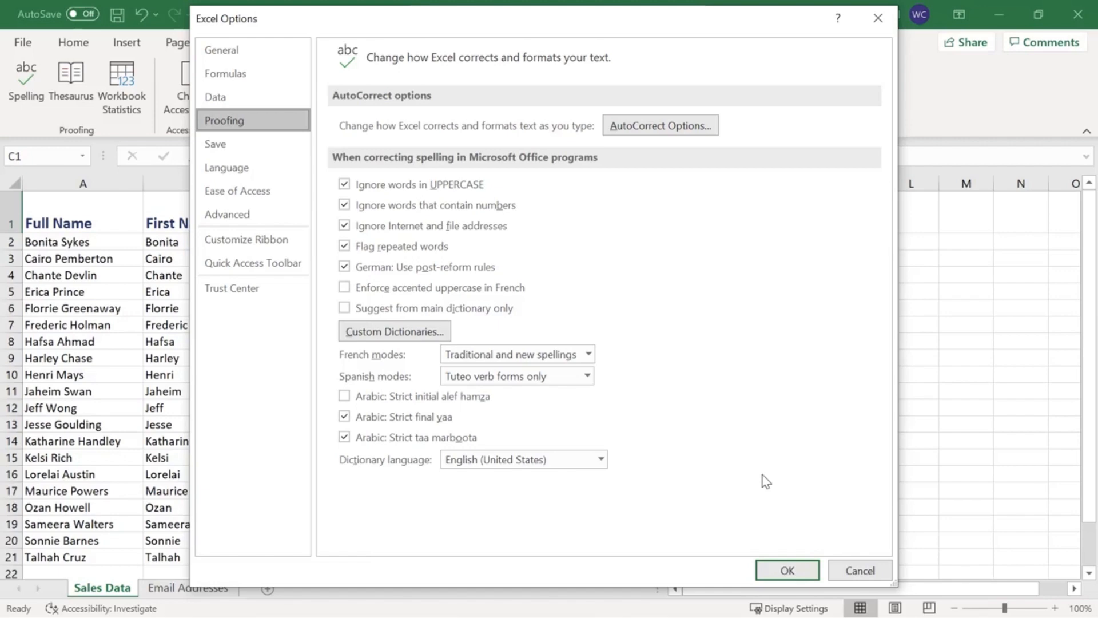
{"action": "left_click", "coordinate": [858, 570]}
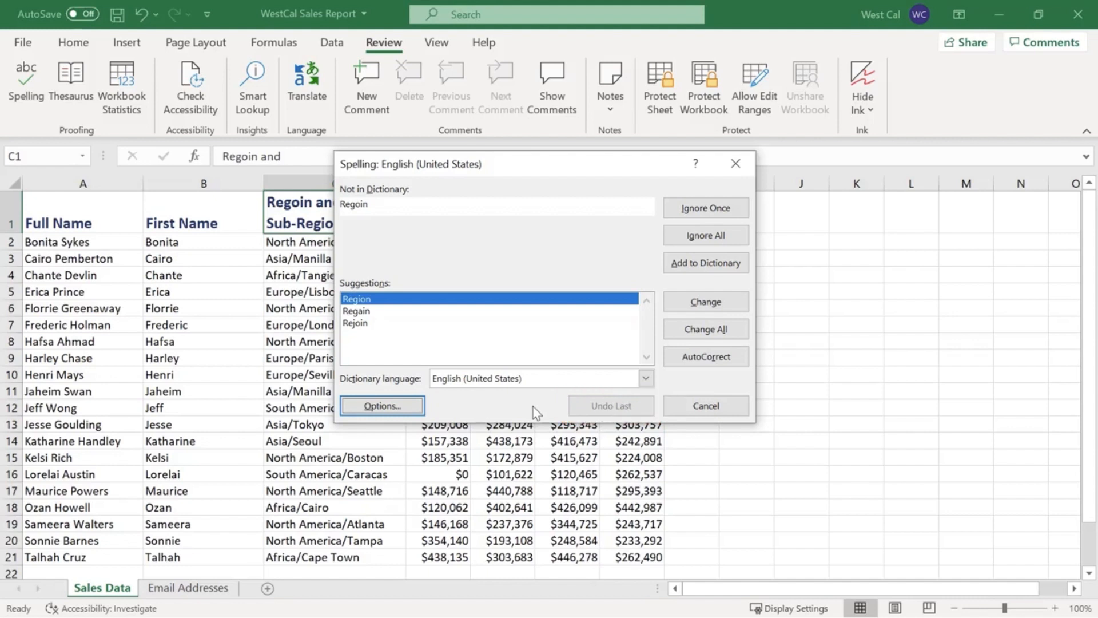
Cancel the spelling check, rerun it from cell C1 and decline to continue at the beginning of the sheet.
{"action": "left_click", "coordinate": [694, 406]}
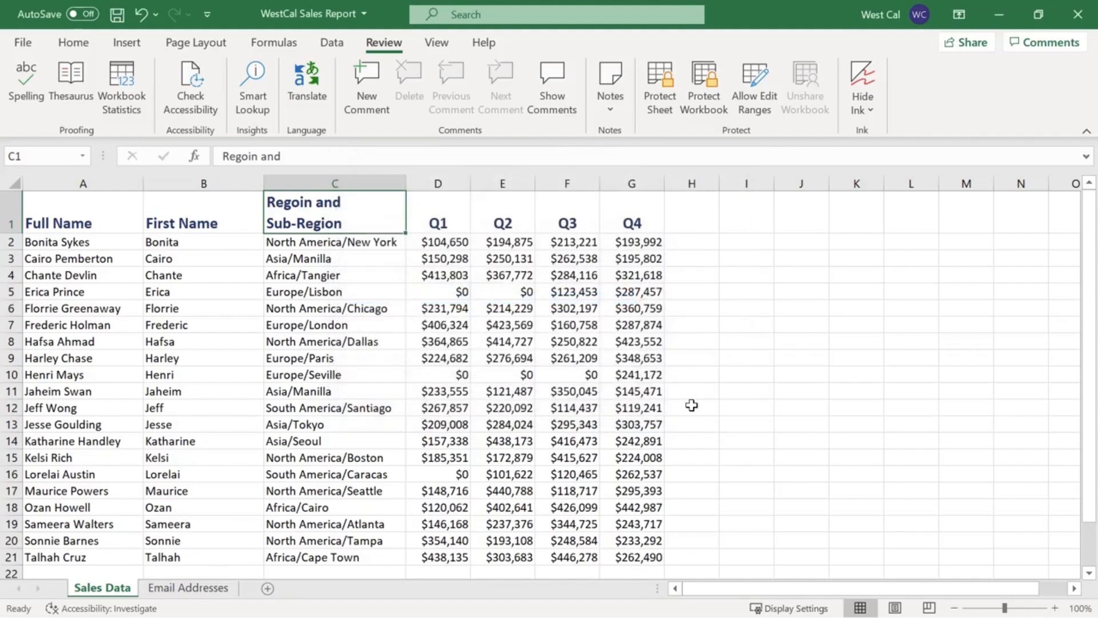
{"action": "key", "text": "F7"}
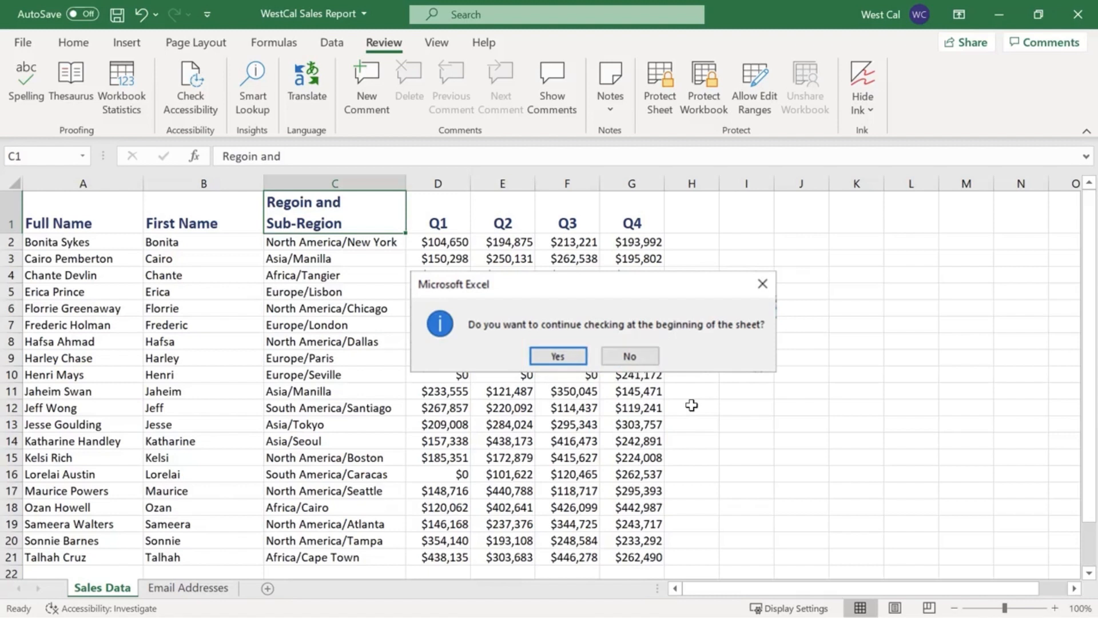
{"action": "key", "text": "n"}
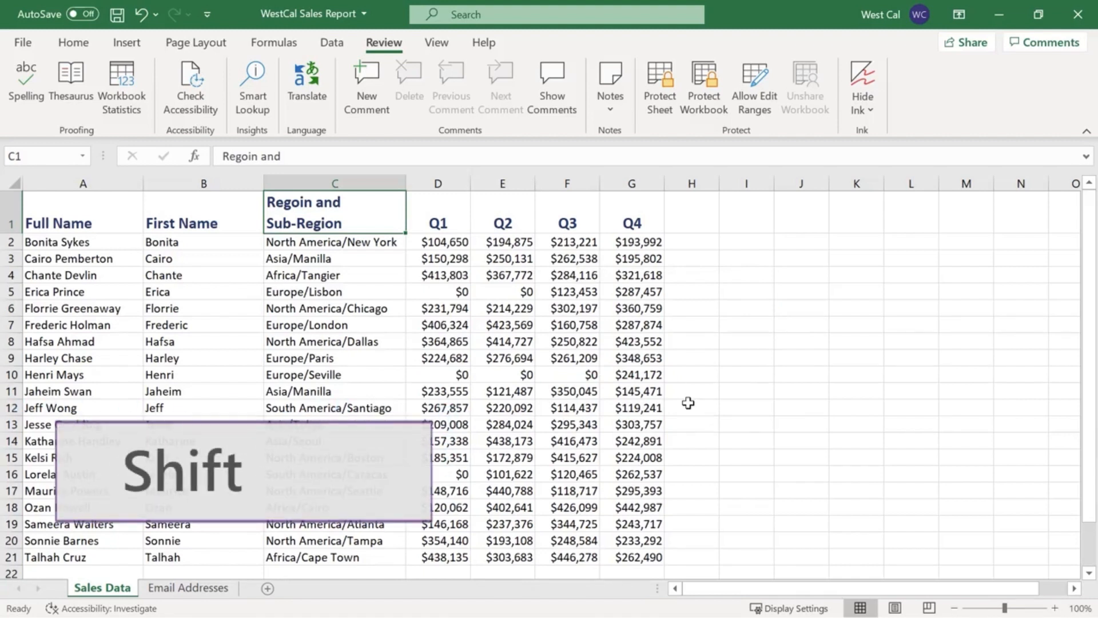
Group the Sales Data and Email Addresses sheets, and return to Sales Data alone.
{"action": "left_click", "coordinate": [195, 588], "text": "shift"}
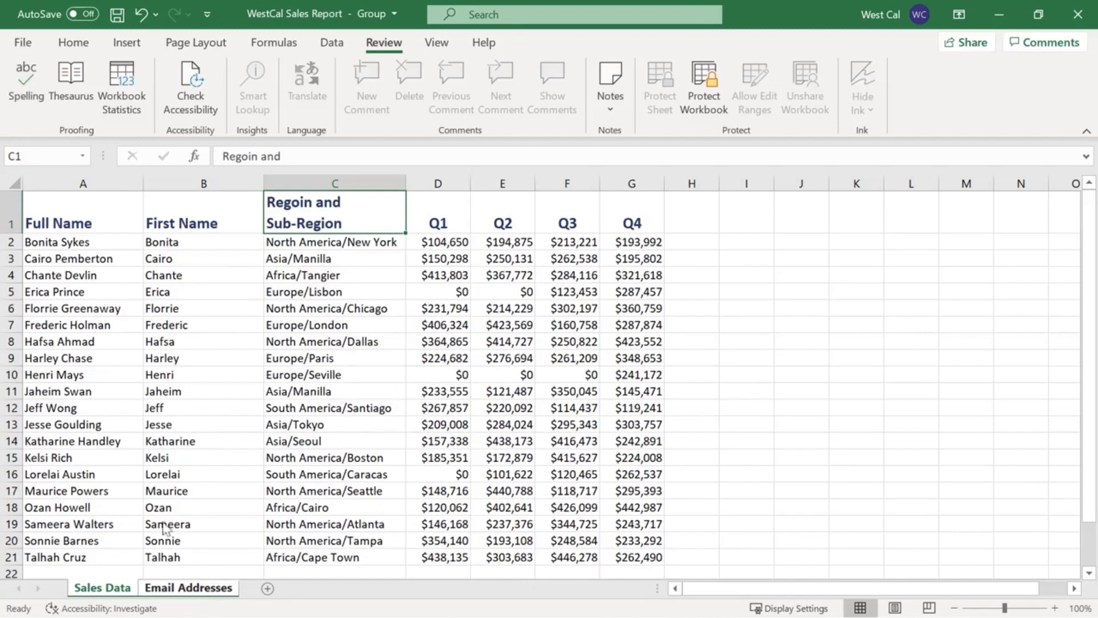
{"action": "left_click", "coordinate": [189, 589]}
{"action": "left_click", "coordinate": [130, 590]}
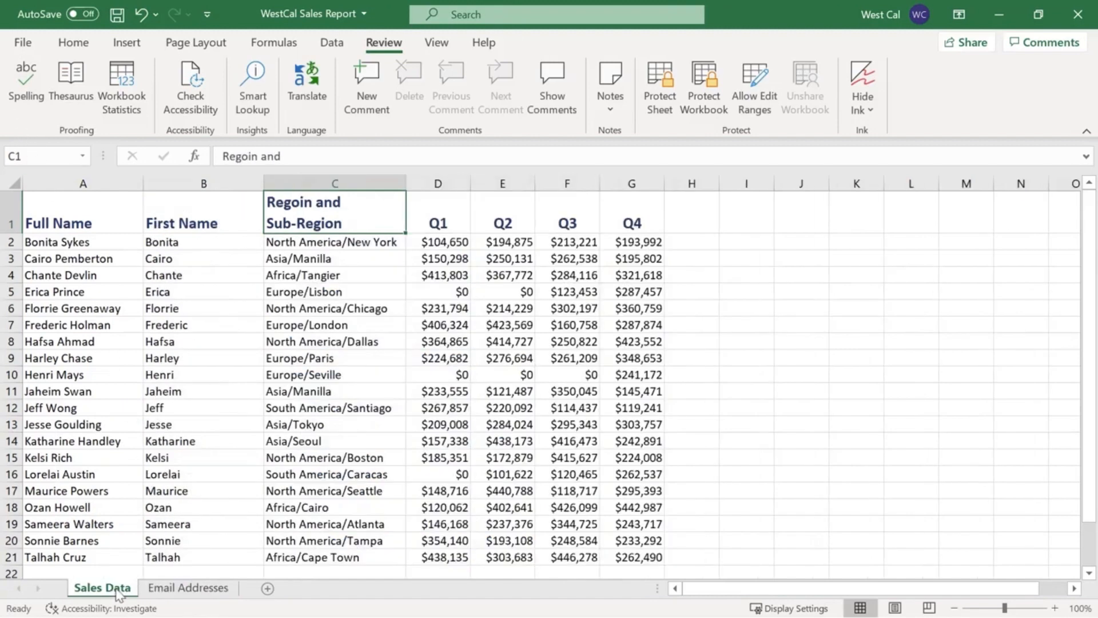
Select all sheets and run a spelling check, changing "Regoin" to "Region" in the column C header.
{"action": "right_click", "coordinate": [118, 592]}
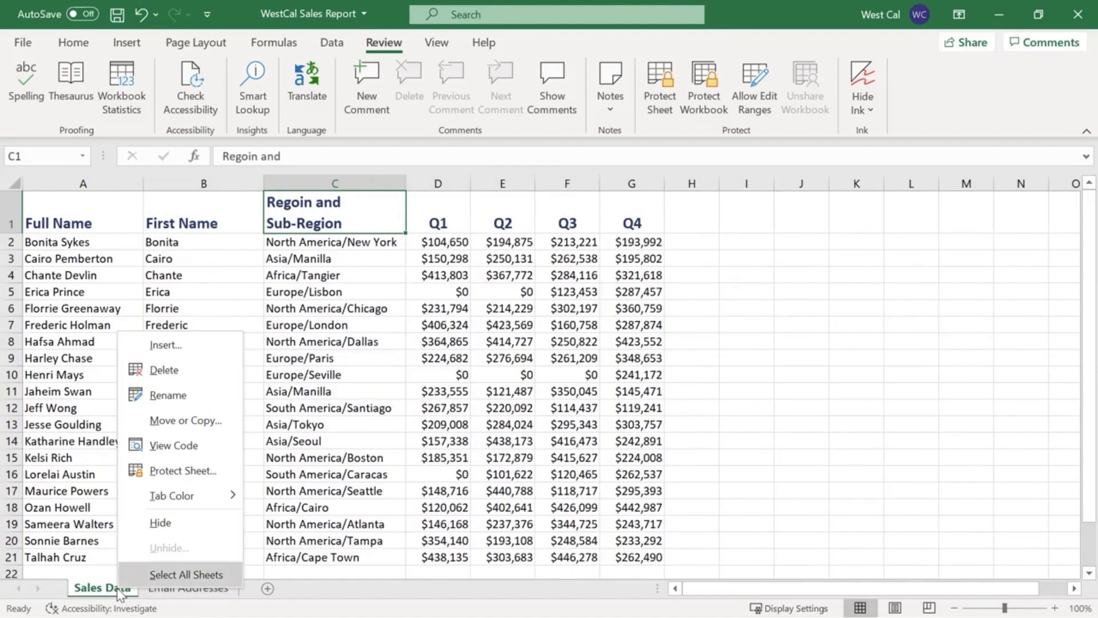
{"action": "left_click", "coordinate": [172, 574]}
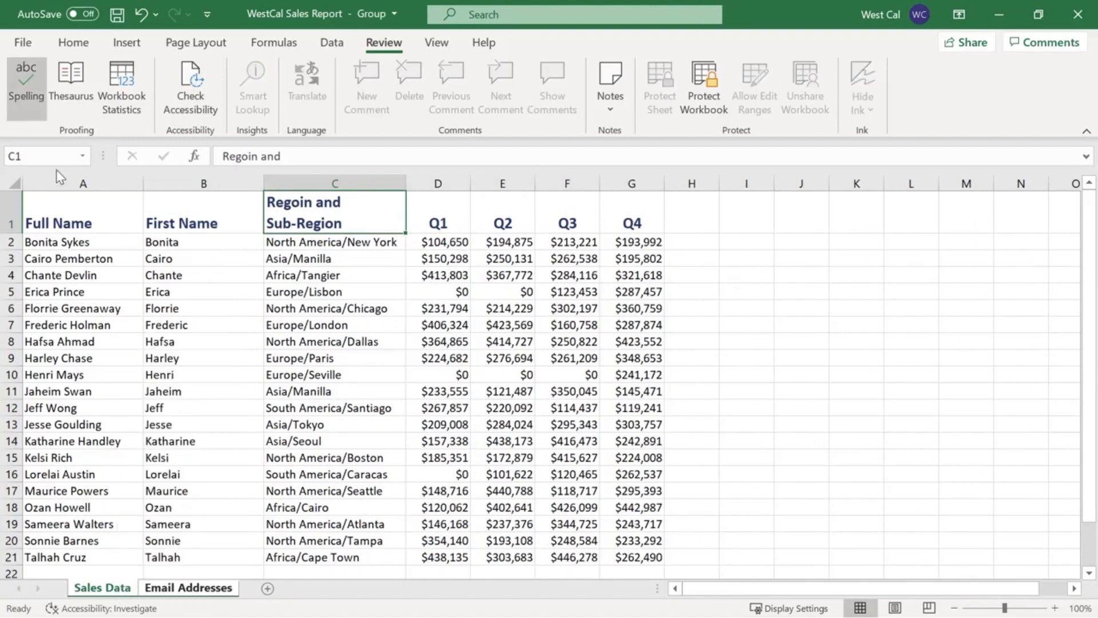
{"action": "left_click", "coordinate": [25, 86]}
{"action": "left_click", "coordinate": [778, 289]}
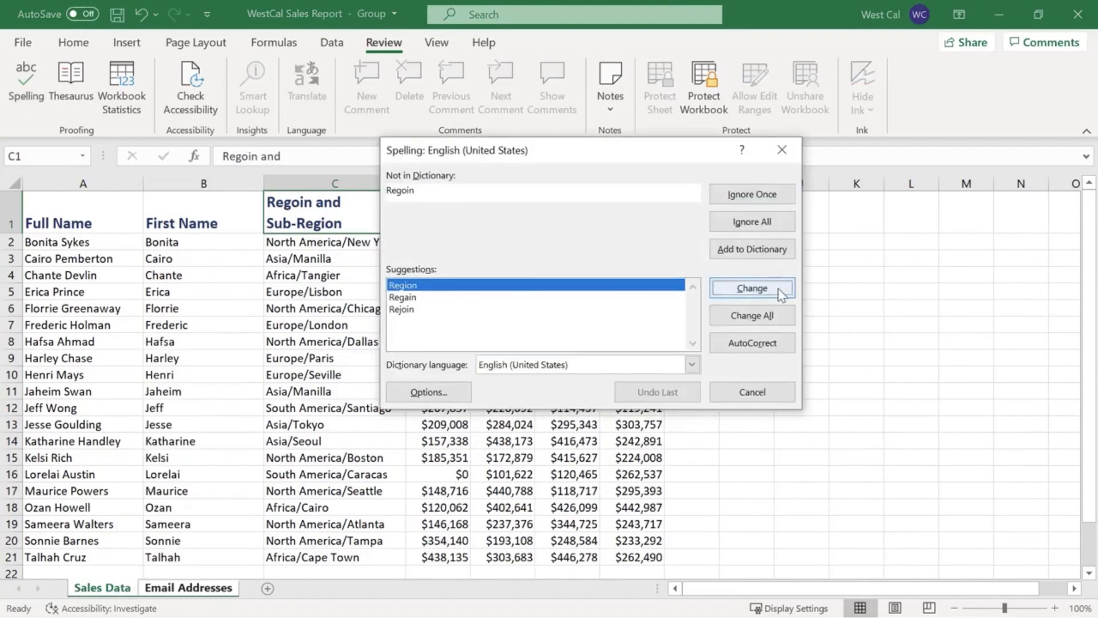
{"action": "left_click", "coordinate": [753, 392]}
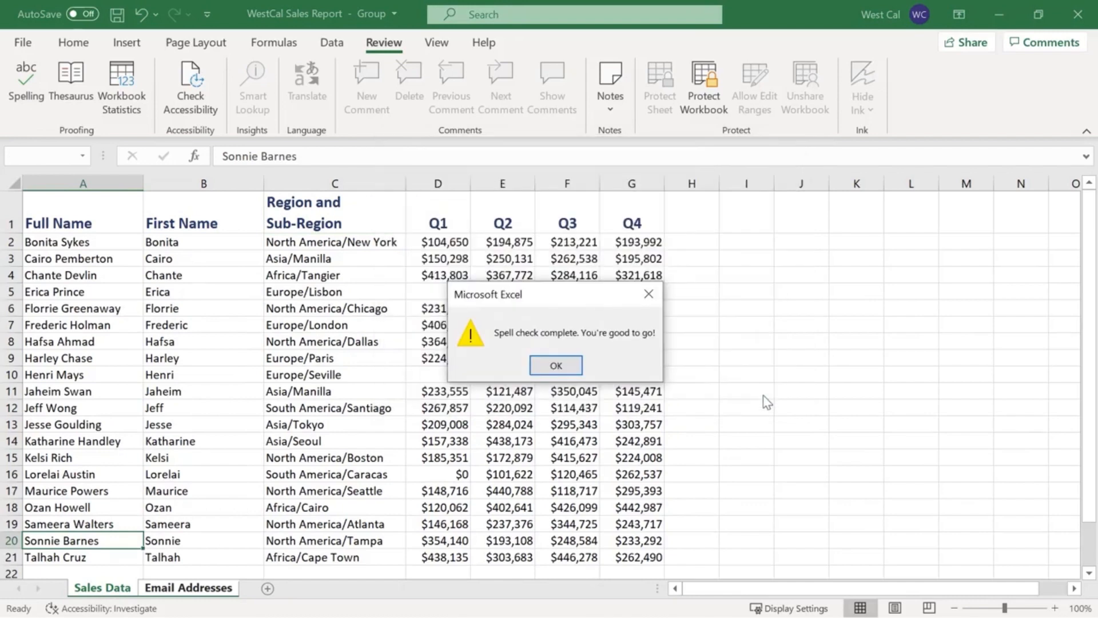
{"action": "left_click", "coordinate": [556, 365]}
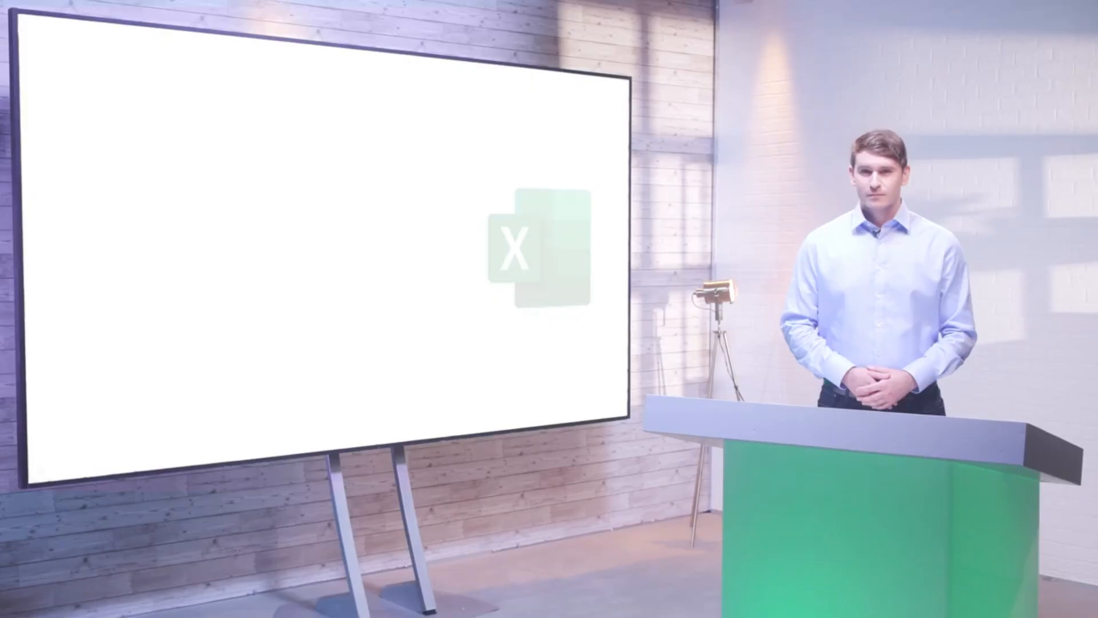
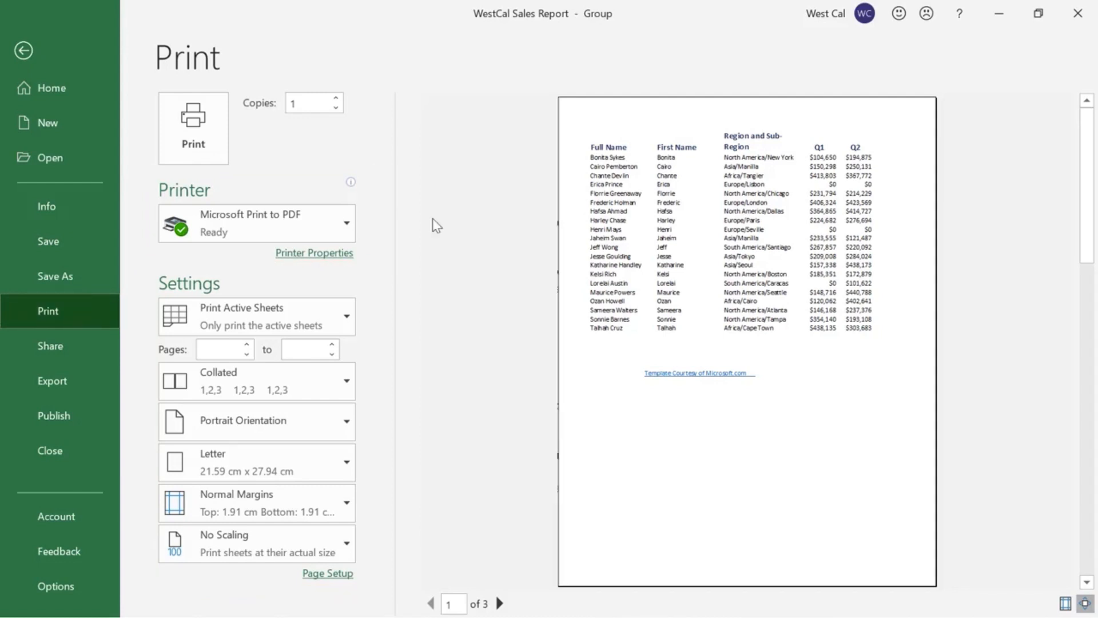
View the options for which sheets to print, then open the page setup from the print preview.
{"action": "left_click", "coordinate": [349, 322]}
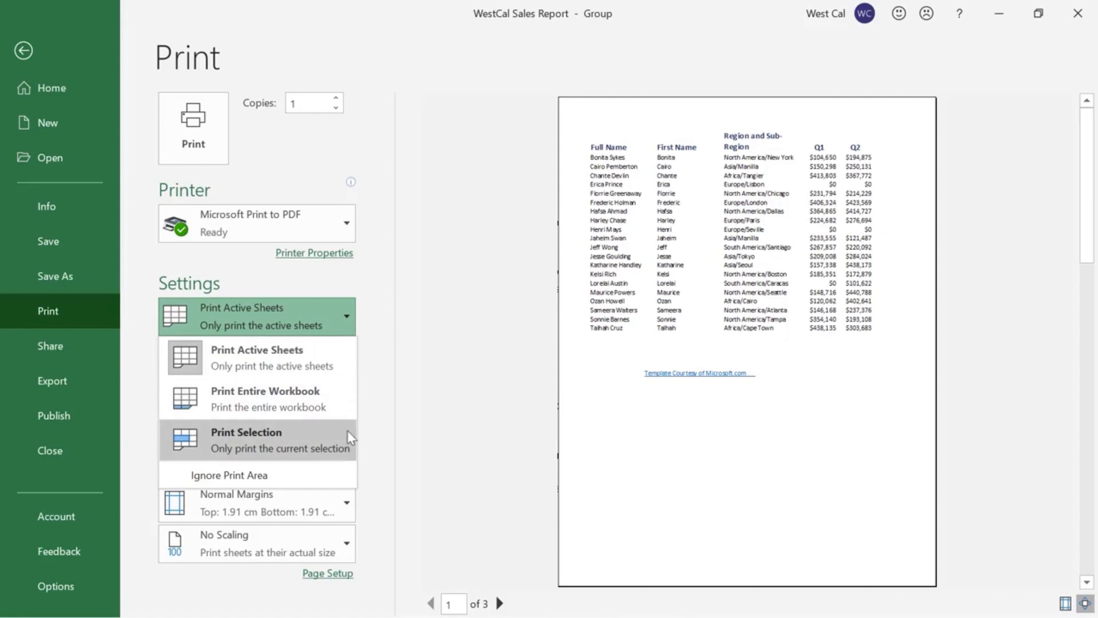
{"action": "left_click", "coordinate": [369, 331]}
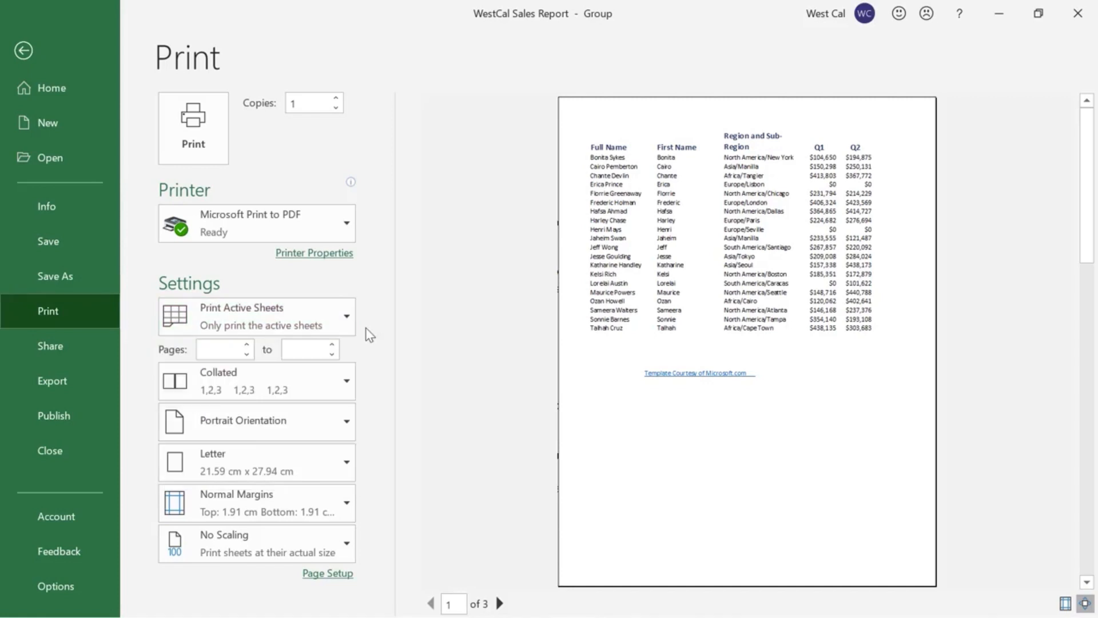
{"action": "left_click", "coordinate": [326, 576]}
{"action": "left_click", "coordinate": [328, 574]}
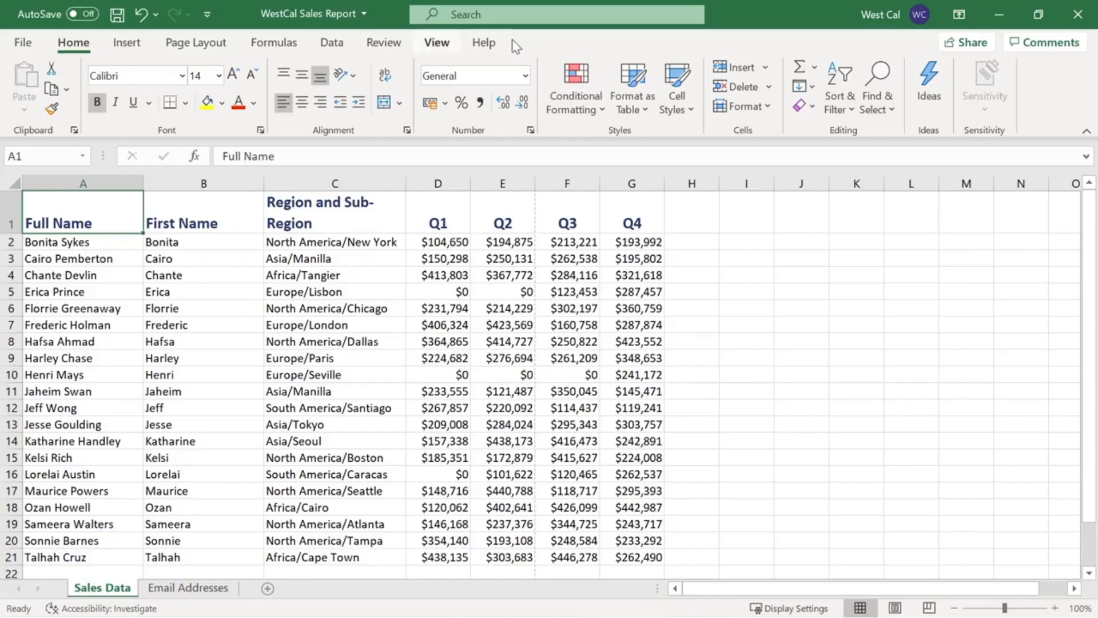
View the Sales Data sheet in Page Layout and Page Break Preview, and return to Normal view.
{"action": "left_click", "coordinate": [438, 49]}
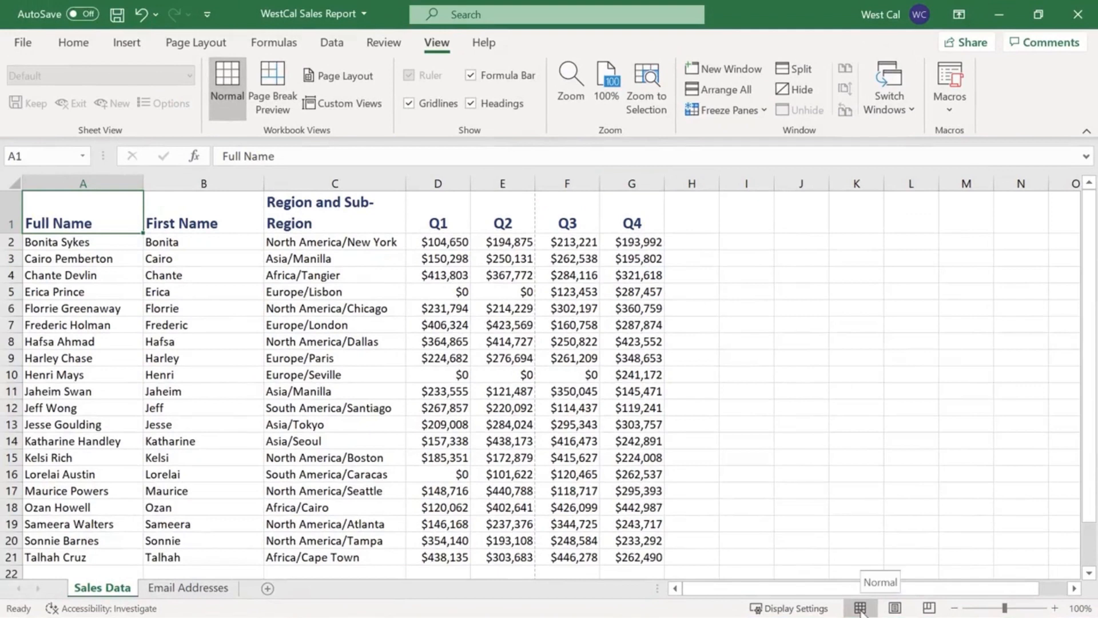
{"action": "left_click", "coordinate": [896, 609]}
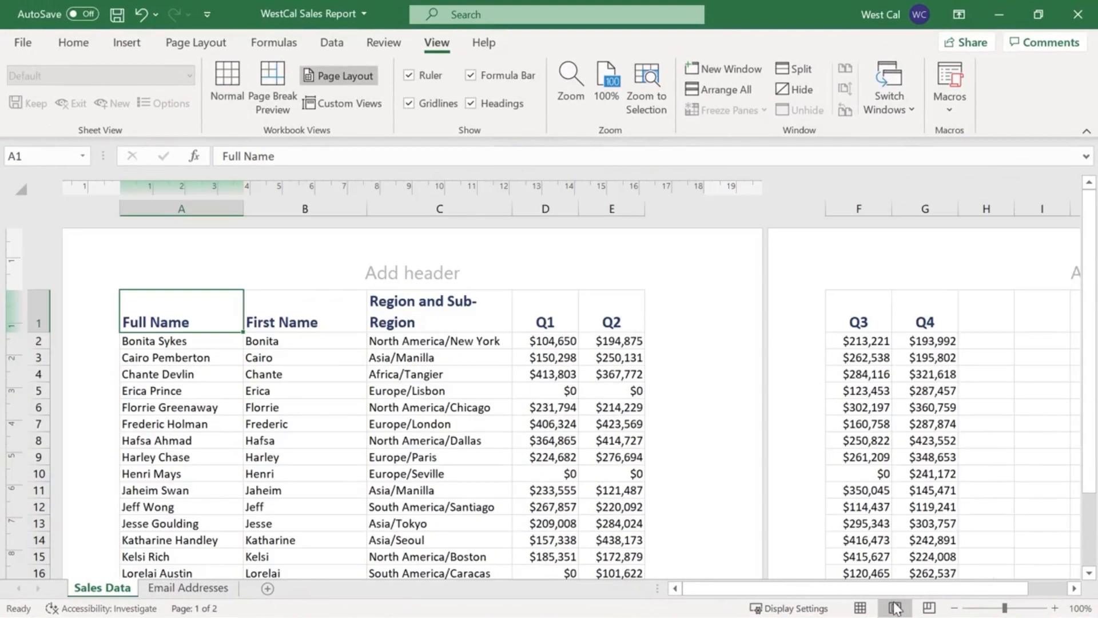
{"action": "left_click", "coordinate": [930, 608]}
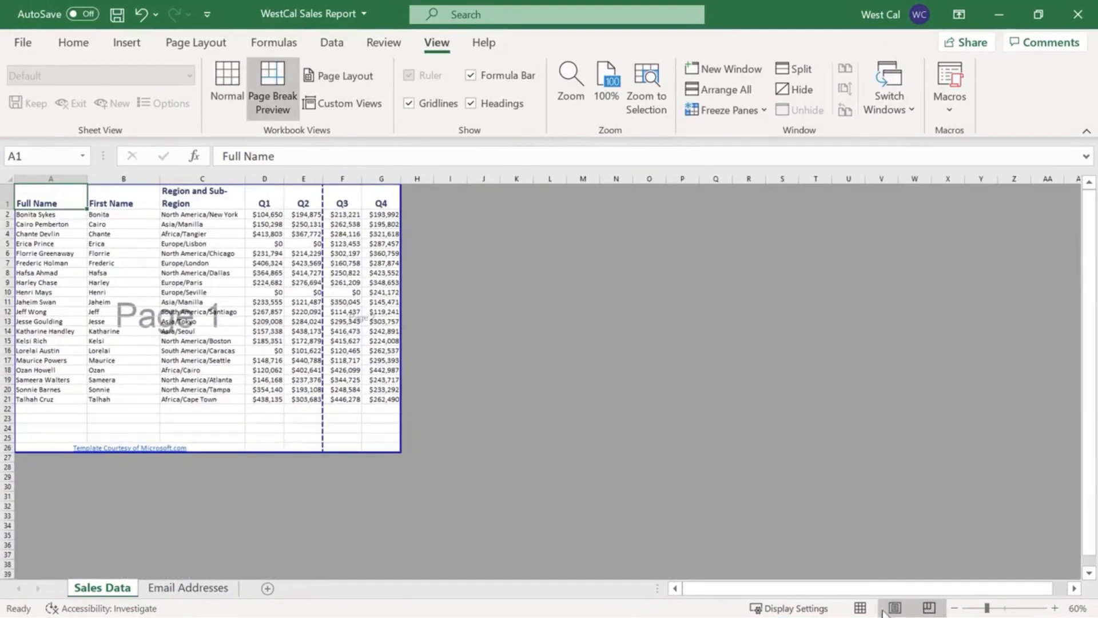
{"action": "left_click", "coordinate": [861, 608]}
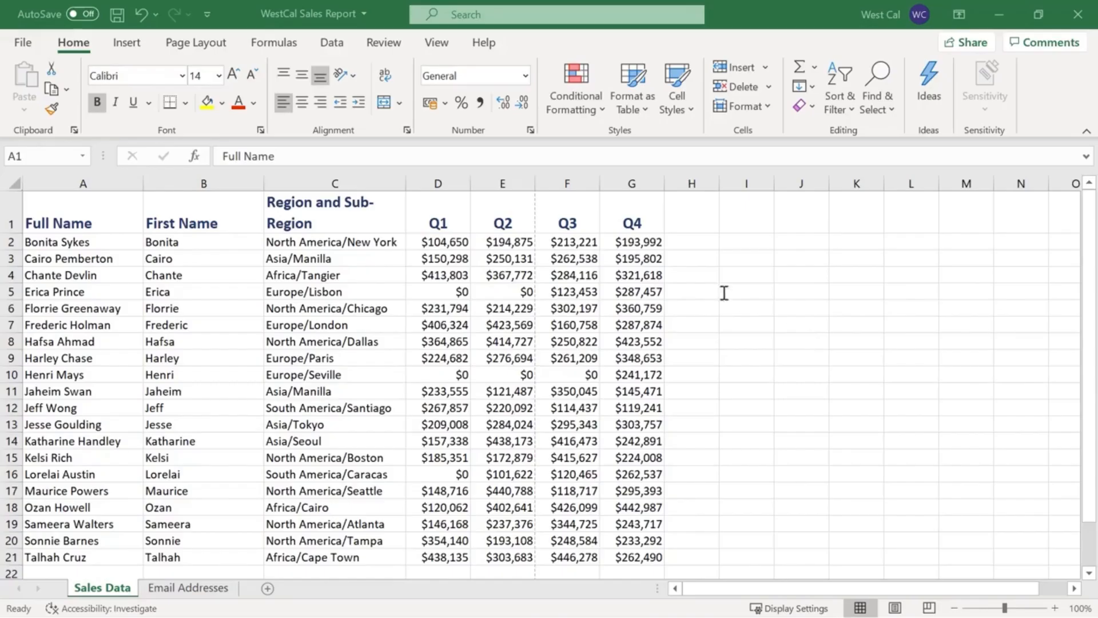
Set the Sales Data page header to "WestCal Sales Report" and the footer to "Page 1".
{"action": "left_click", "coordinate": [188, 50]}
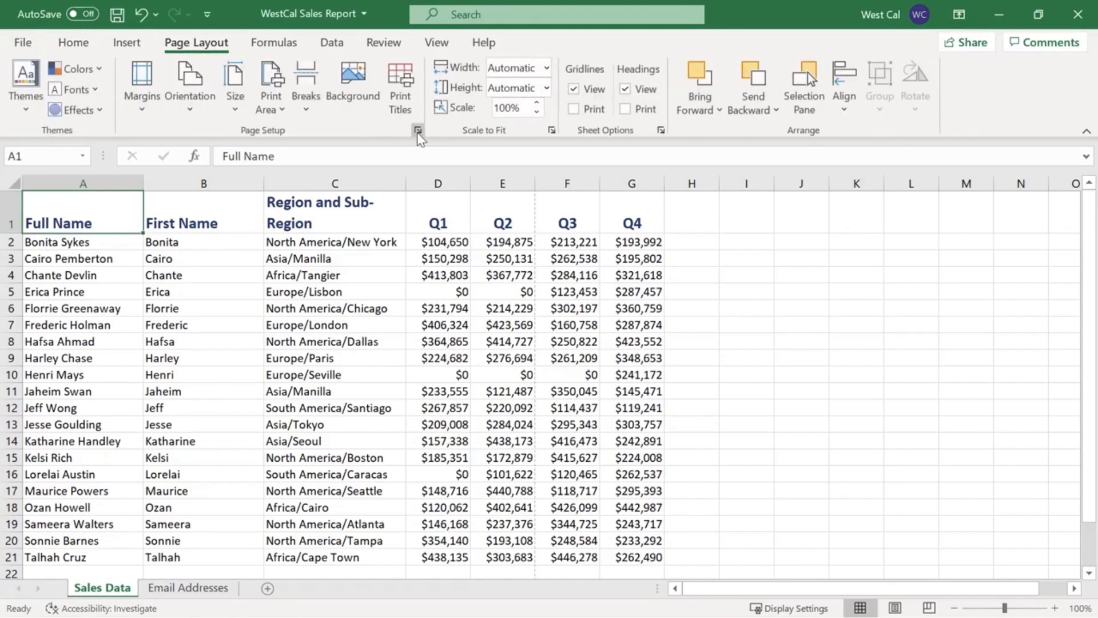
{"action": "left_click", "coordinate": [418, 132]}
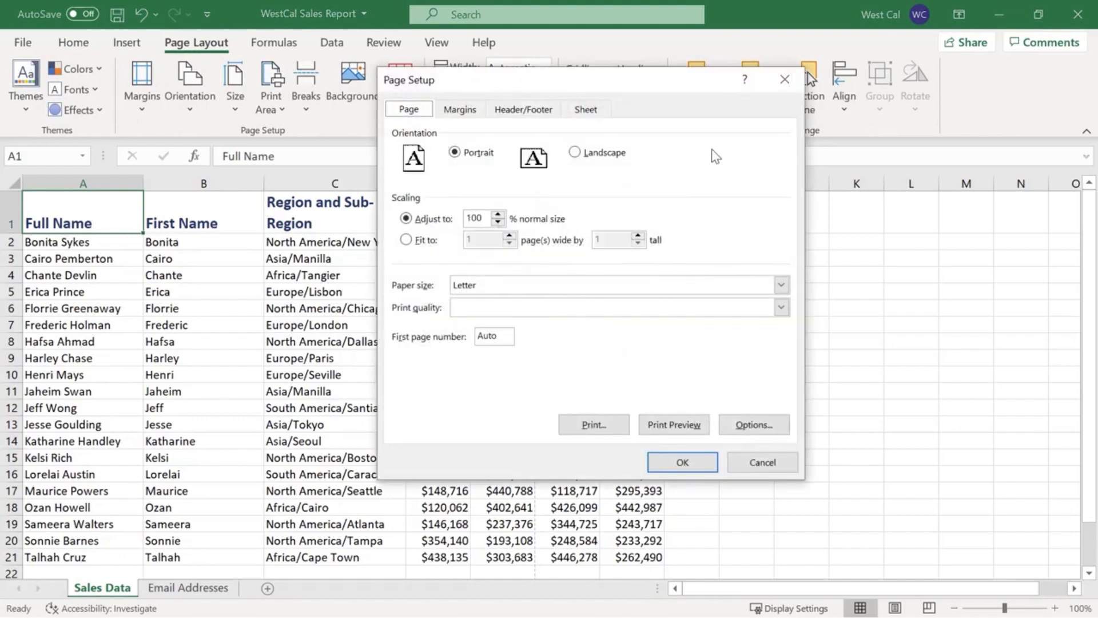
{"action": "left_click", "coordinate": [545, 118]}
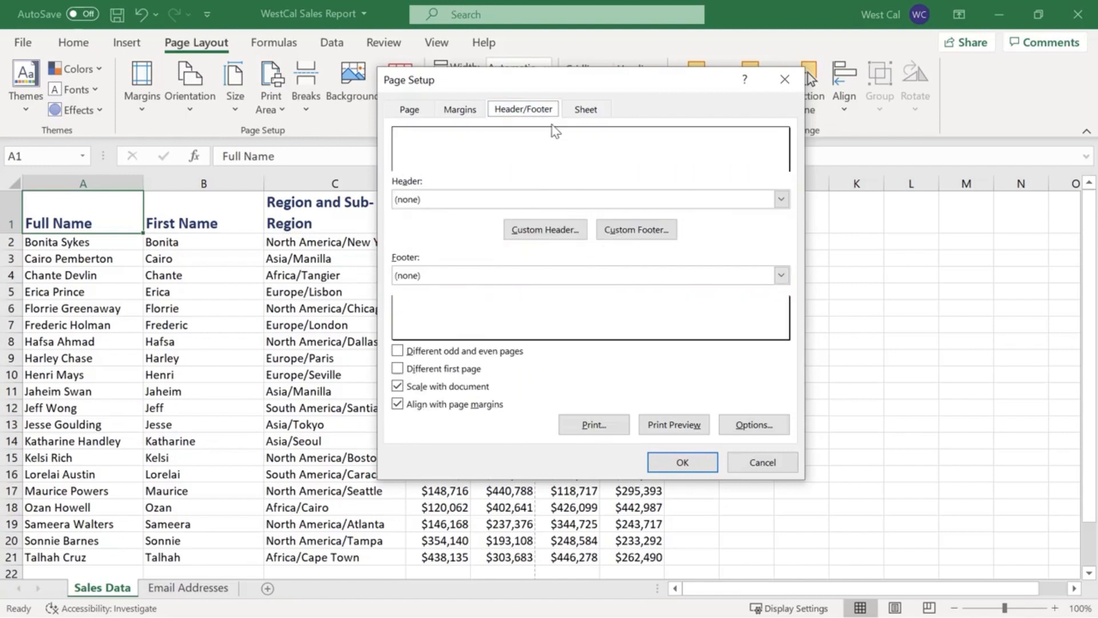
{"action": "left_click", "coordinate": [781, 199]}
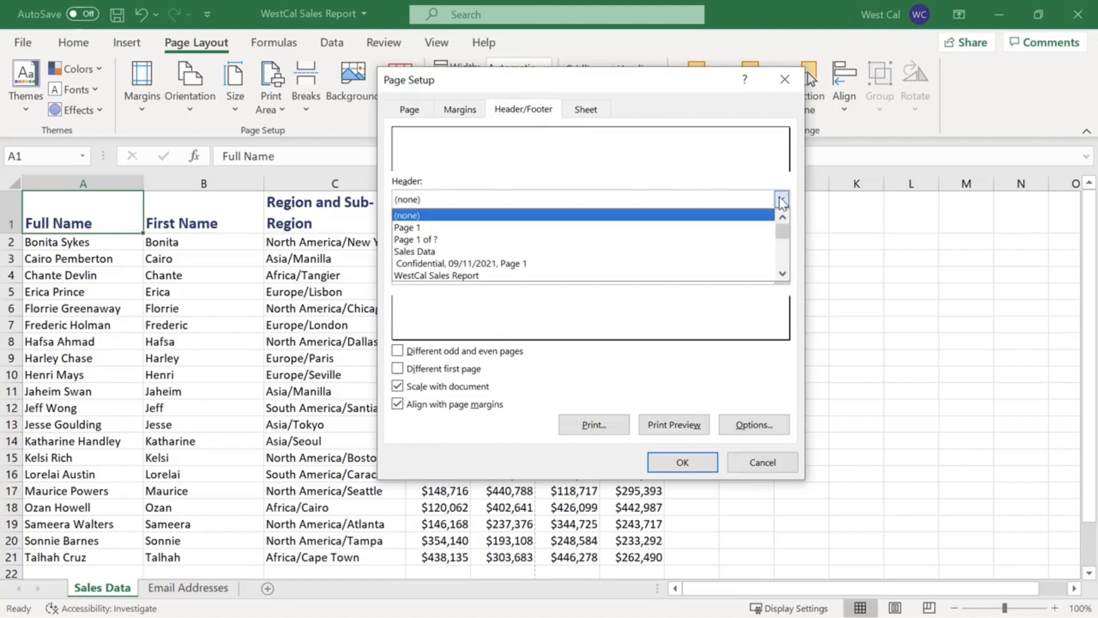
{"action": "left_click", "coordinate": [671, 277]}
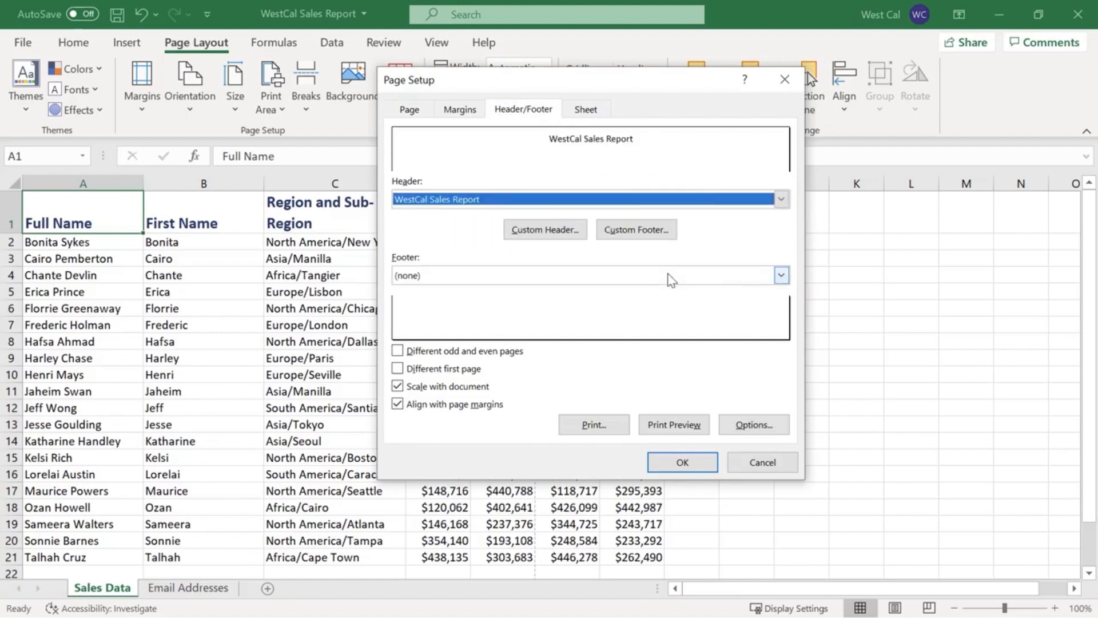
{"action": "left_click", "coordinate": [782, 275]}
{"action": "left_click", "coordinate": [753, 304]}
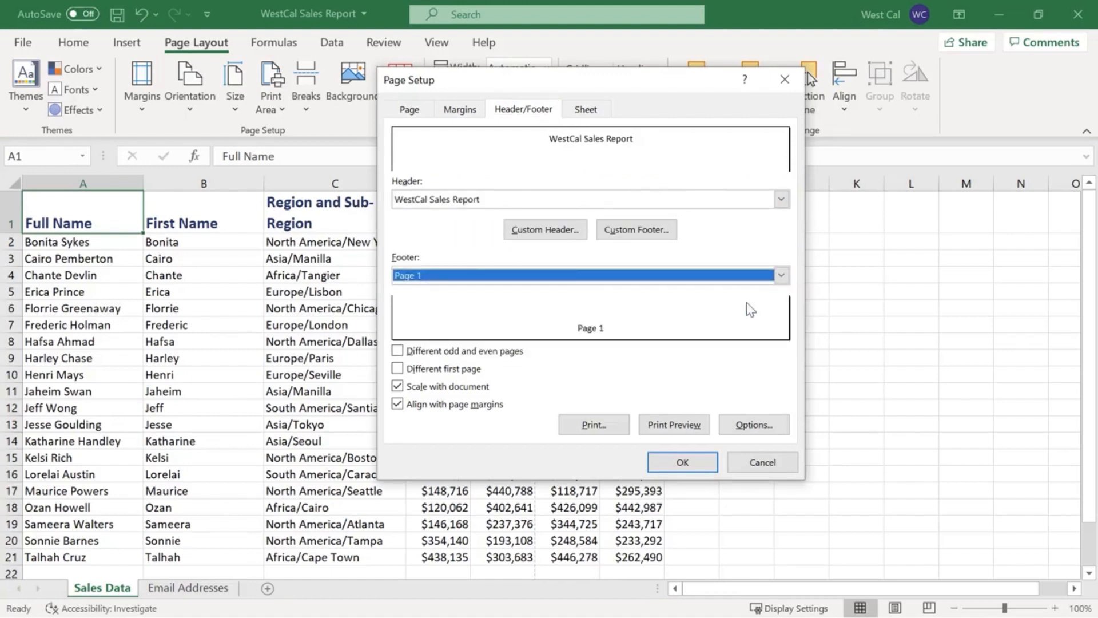
{"action": "left_click", "coordinate": [687, 462]}
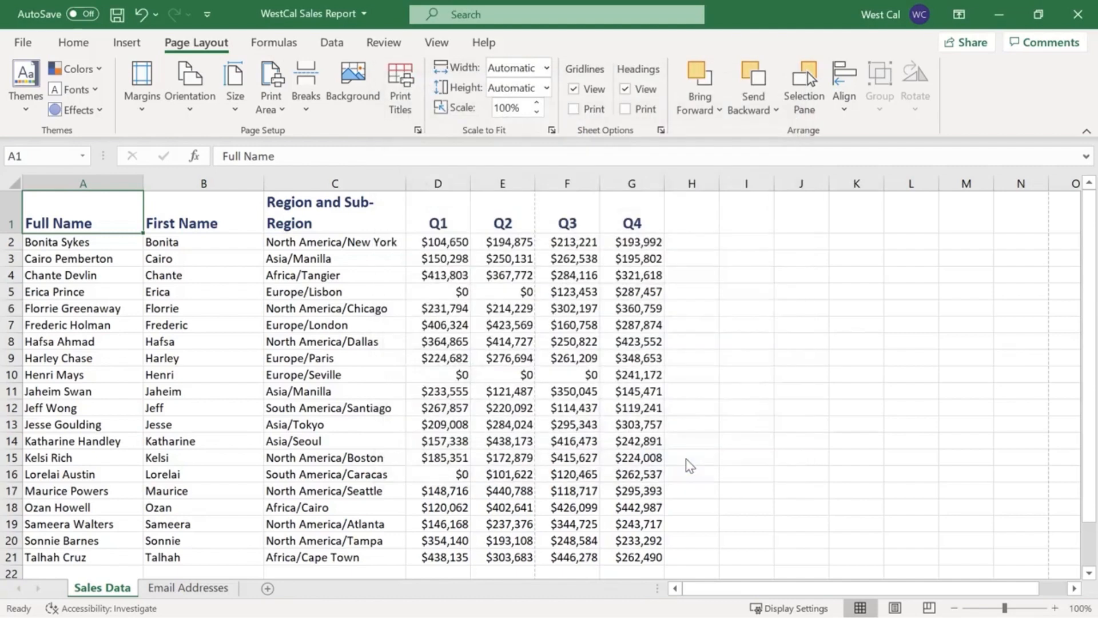
Open the custom header editor for the Sales Data sheet to view its sections and insert options.
{"action": "left_click", "coordinate": [418, 131]}
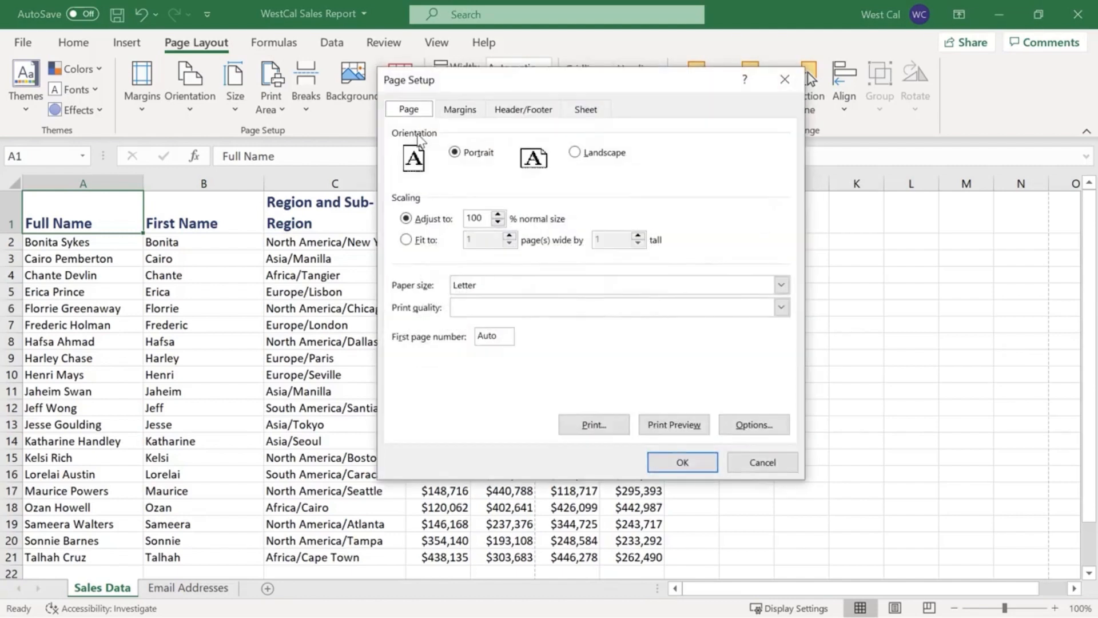
{"action": "left_click", "coordinate": [520, 112]}
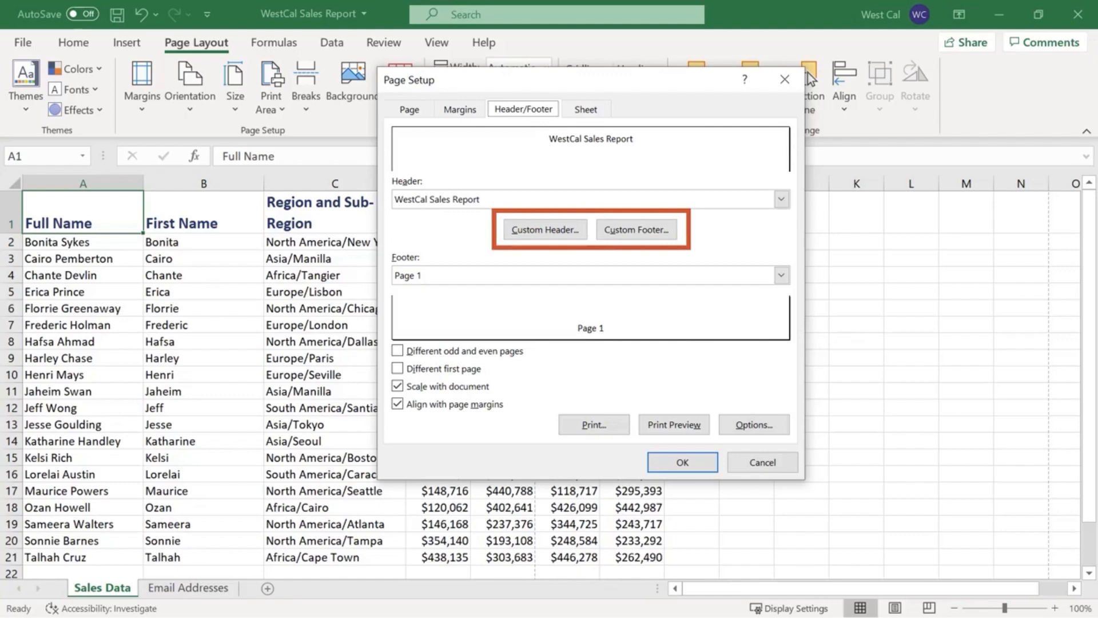
{"action": "left_click", "coordinate": [553, 238]}
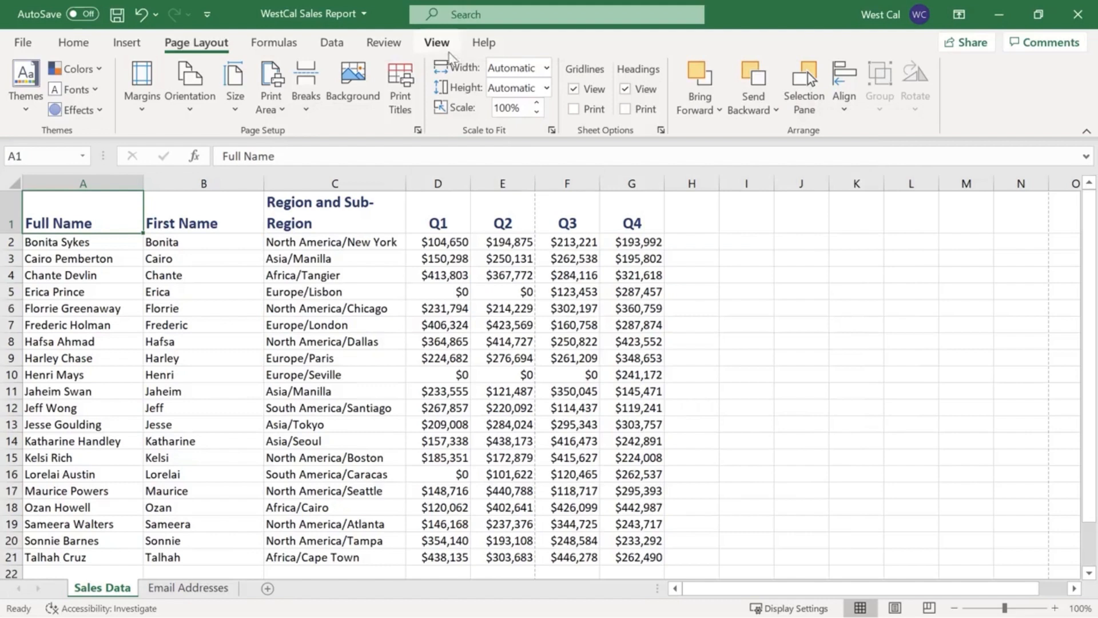
Check the header on the sheet in Page Layout view, and return to Normal view.
{"action": "left_click", "coordinate": [445, 47]}
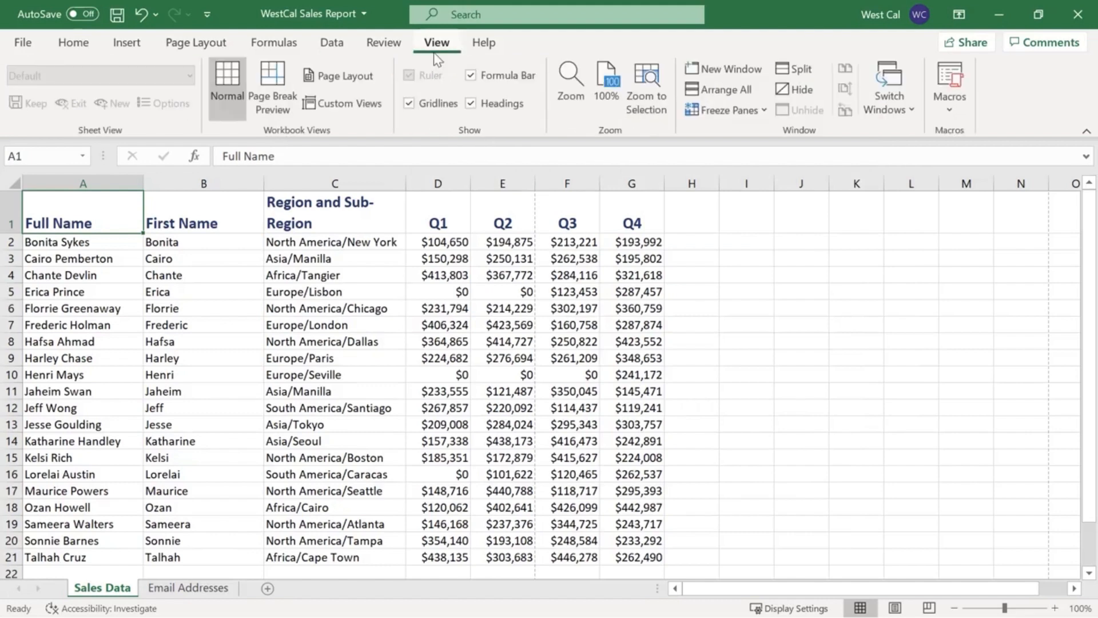
{"action": "left_click", "coordinate": [373, 81]}
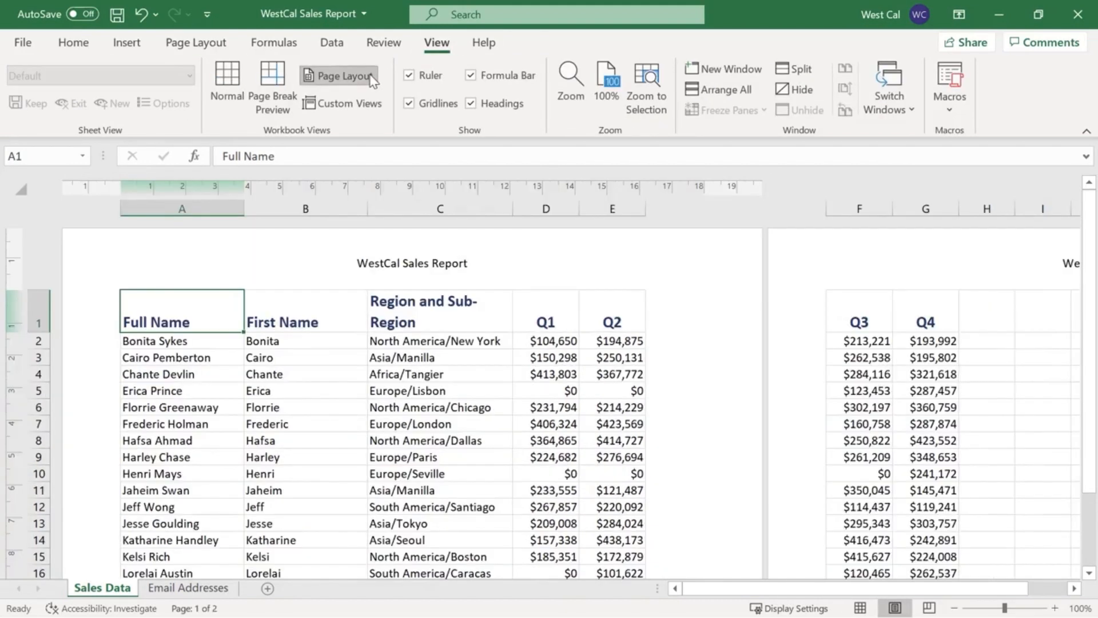
{"action": "left_click", "coordinate": [239, 64]}
View the margin presets, open the custom margins and accept the settings as they are.
{"action": "left_click", "coordinate": [215, 49]}
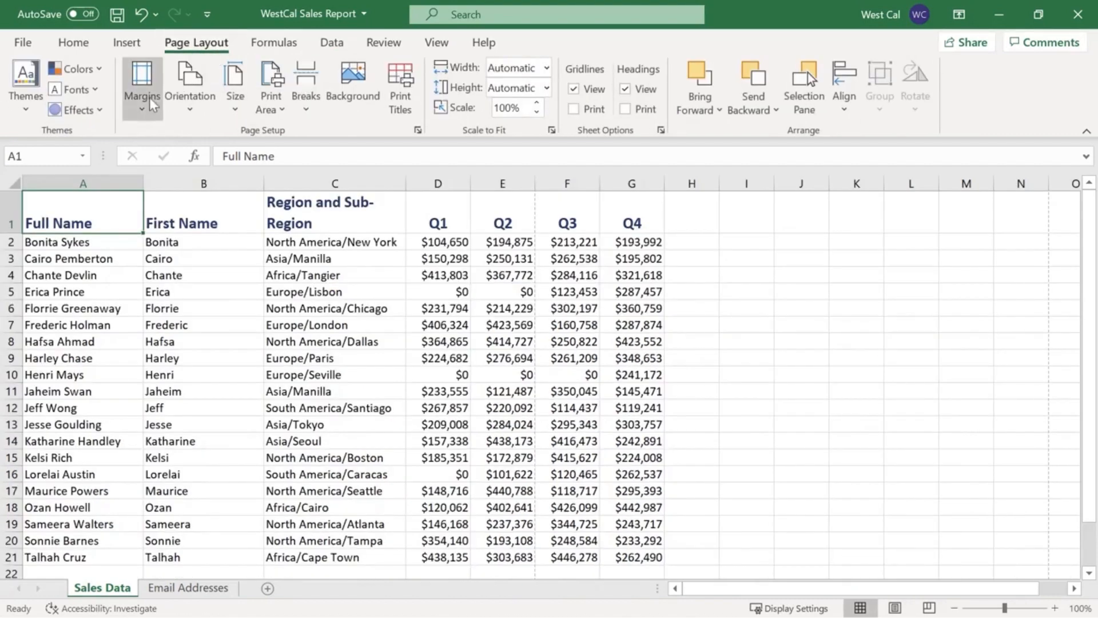
{"action": "left_click", "coordinate": [143, 114]}
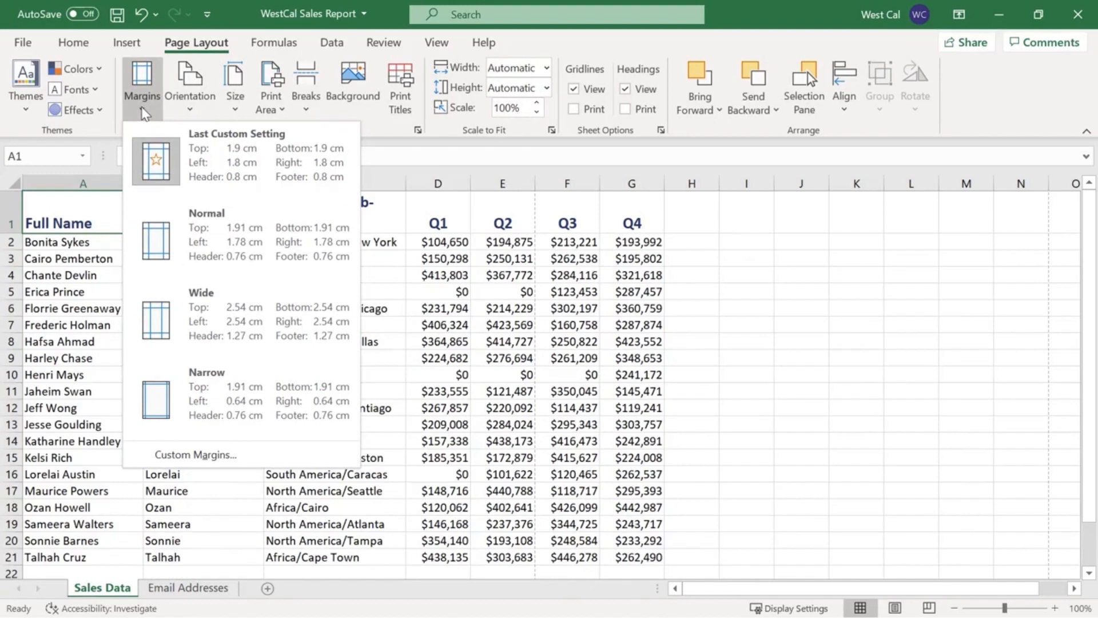
{"action": "left_click", "coordinate": [145, 450]}
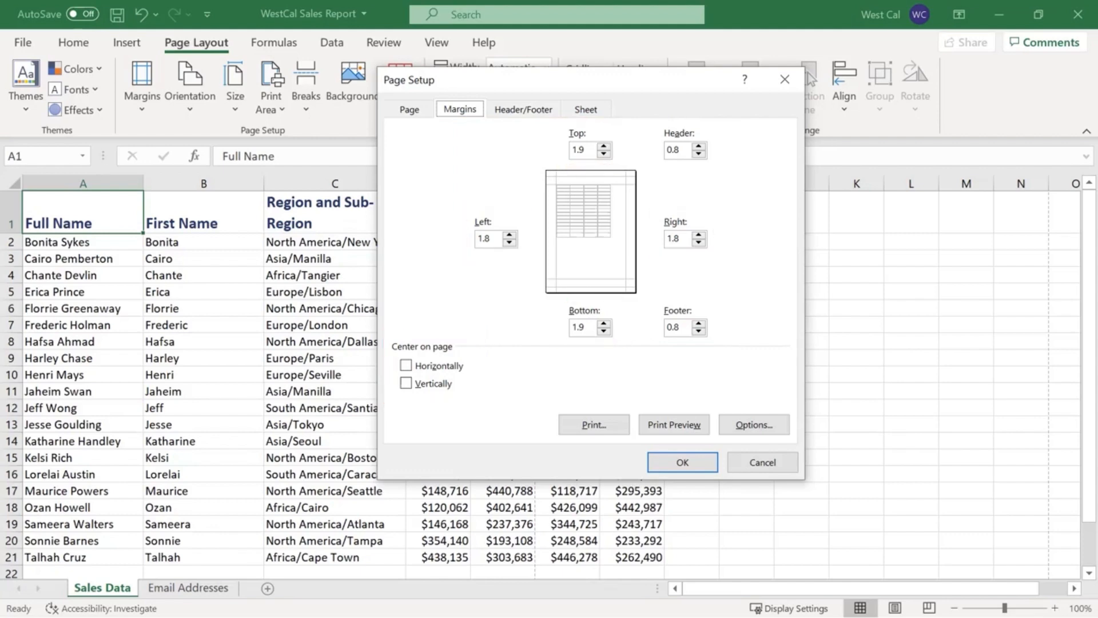
{"action": "left_click", "coordinate": [670, 458]}
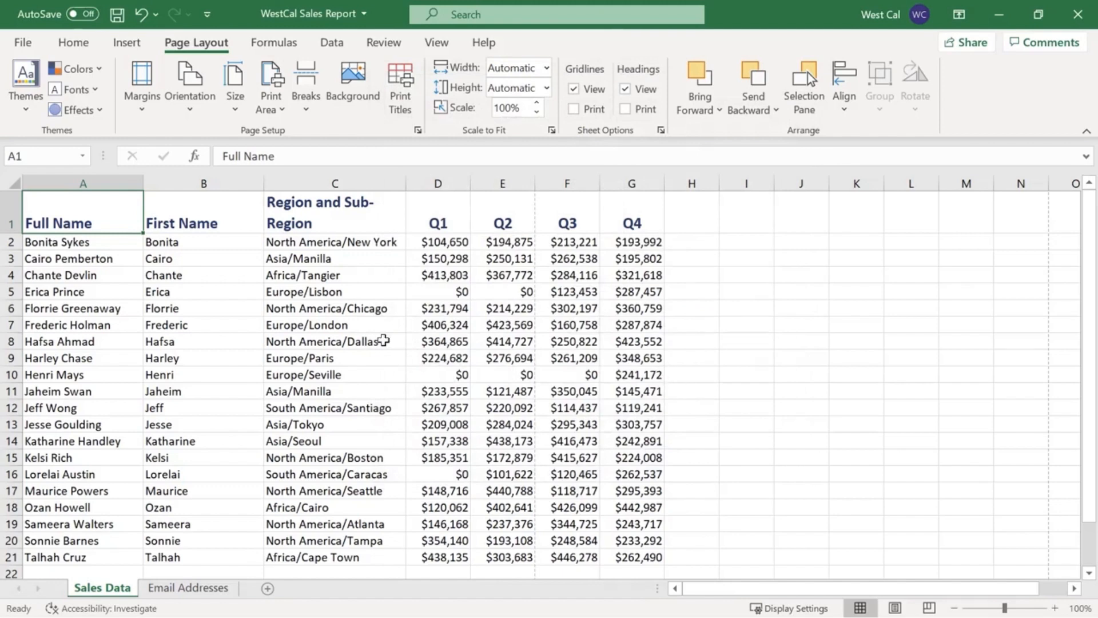
Preview the sheet for printing, view the page orientation choices there and in Page Setup, and return to the worksheet.
{"action": "left_click", "coordinate": [23, 44]}
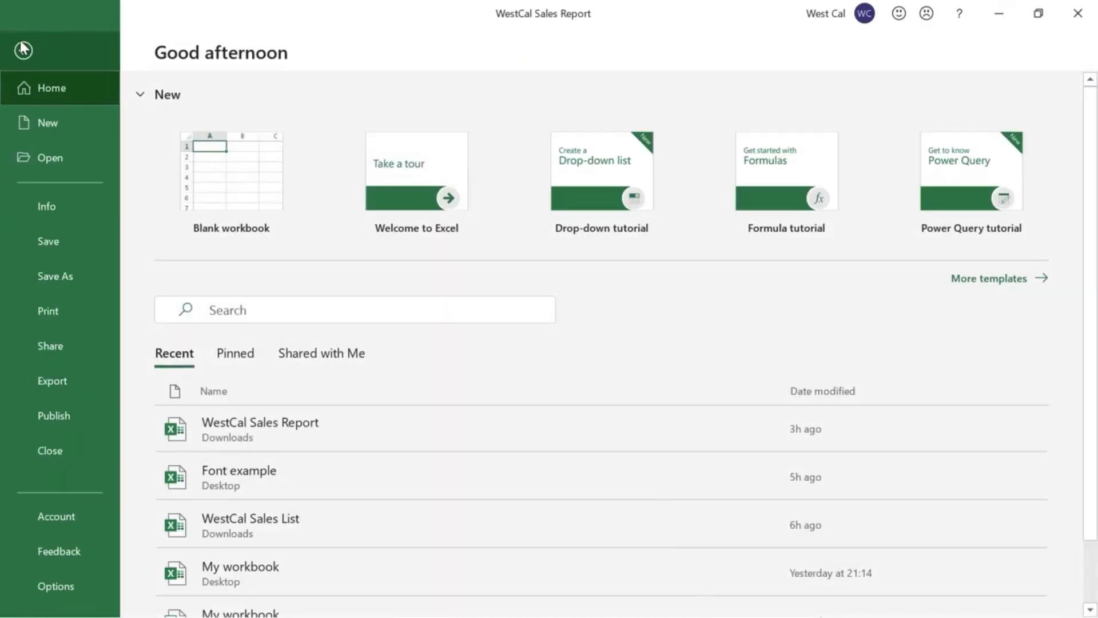
{"action": "left_click", "coordinate": [73, 312]}
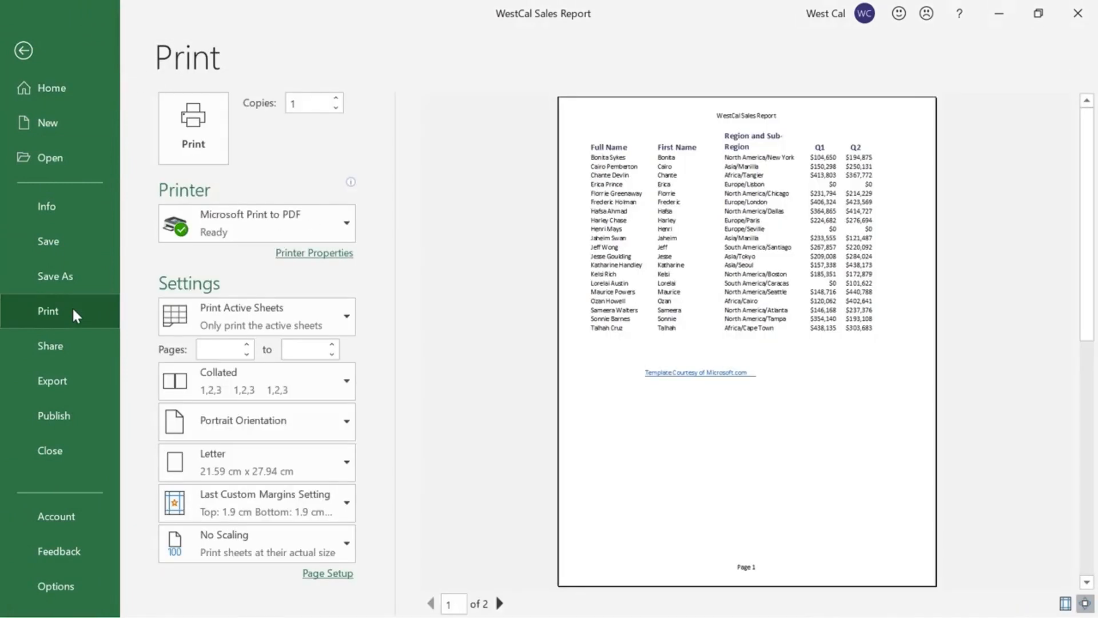
{"action": "left_click", "coordinate": [346, 424]}
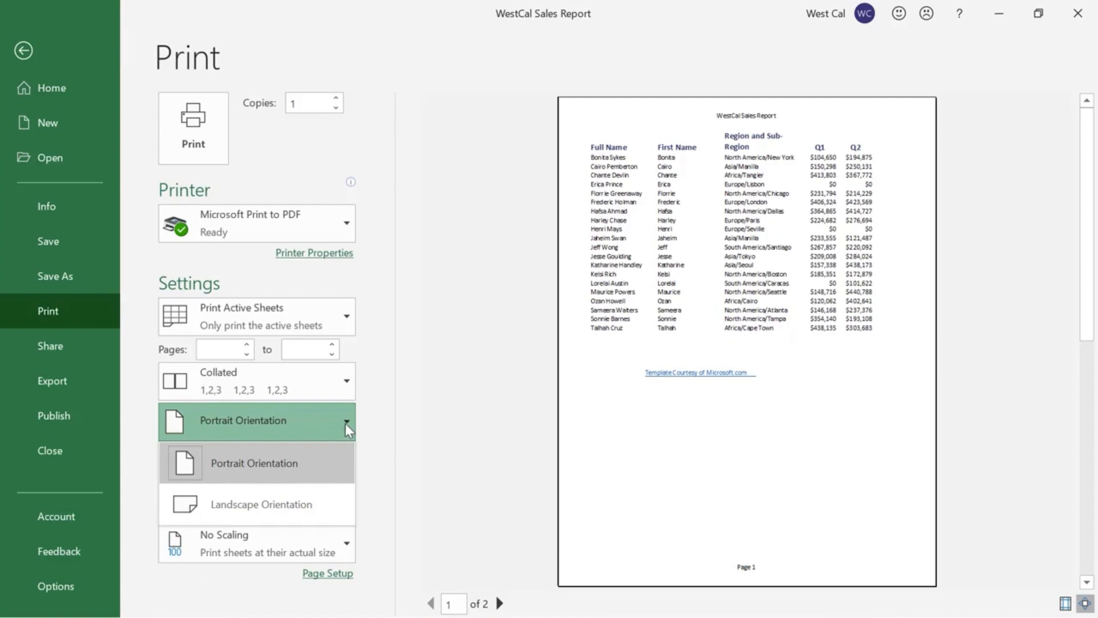
{"action": "left_click", "coordinate": [368, 423]}
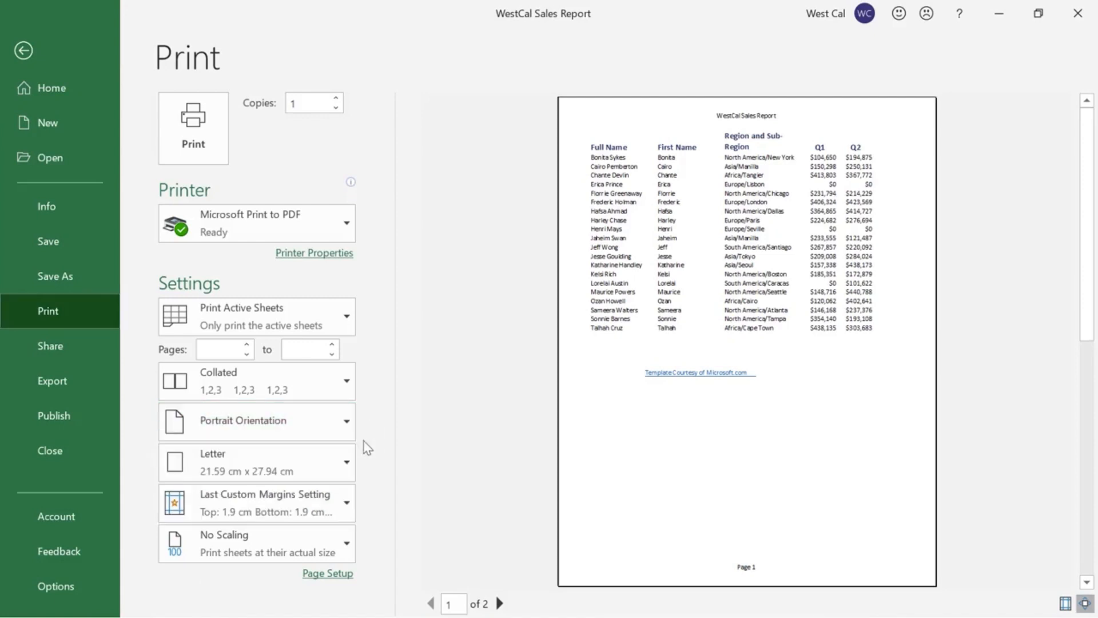
{"action": "left_click", "coordinate": [340, 574]}
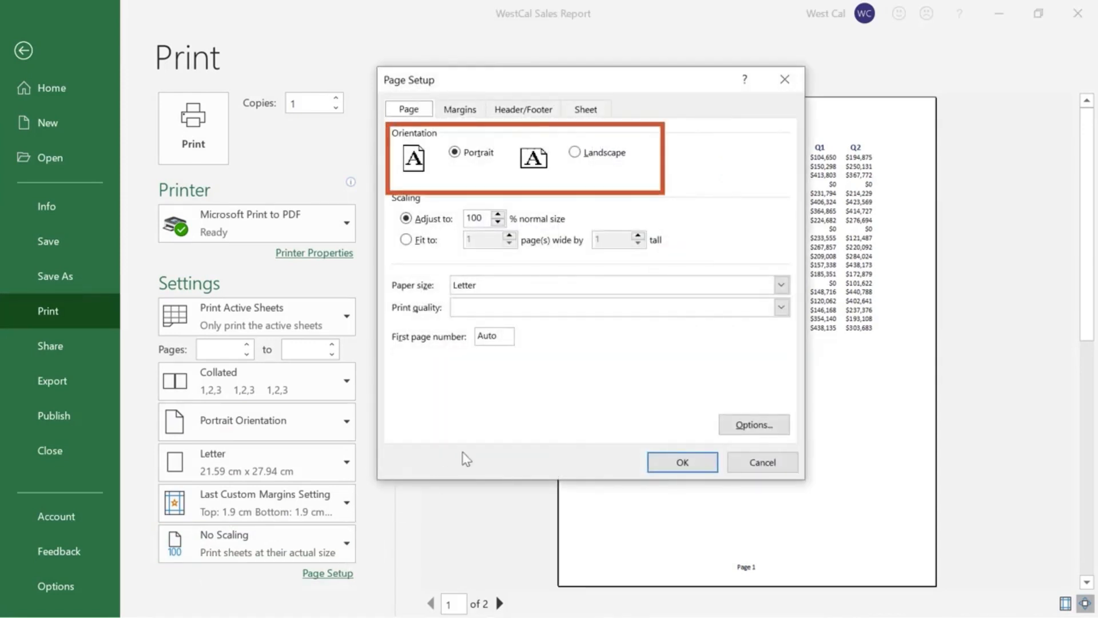
{"action": "left_click", "coordinate": [654, 460]}
{"action": "left_click", "coordinate": [24, 51]}
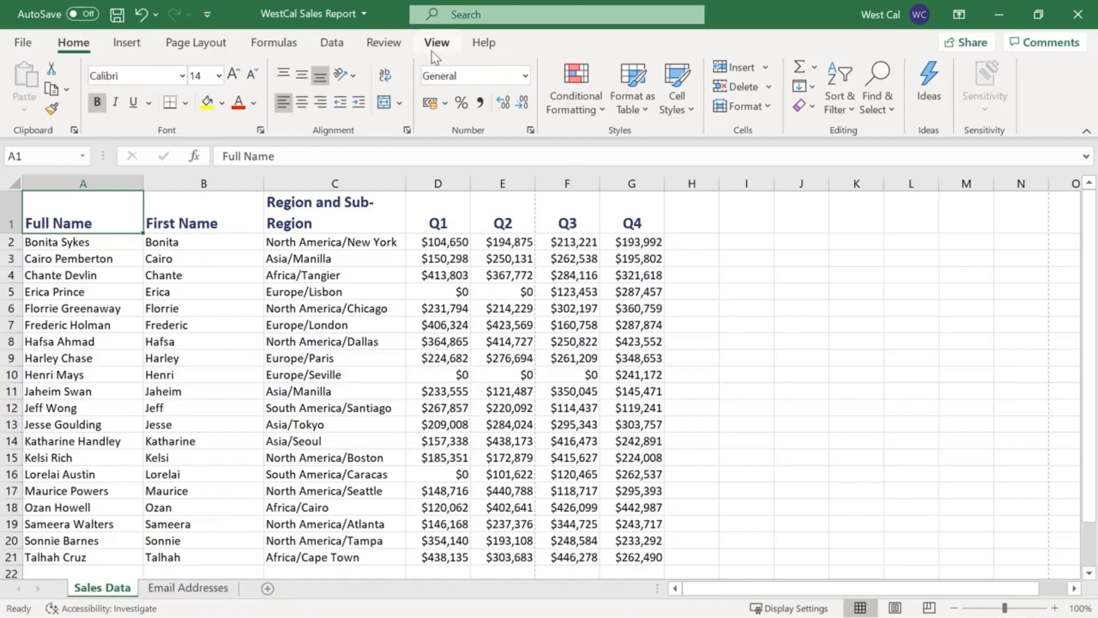
View the magnification choices and accept 100%, then adjust the sheet's zoom to 99%.
{"action": "left_click", "coordinate": [433, 47]}
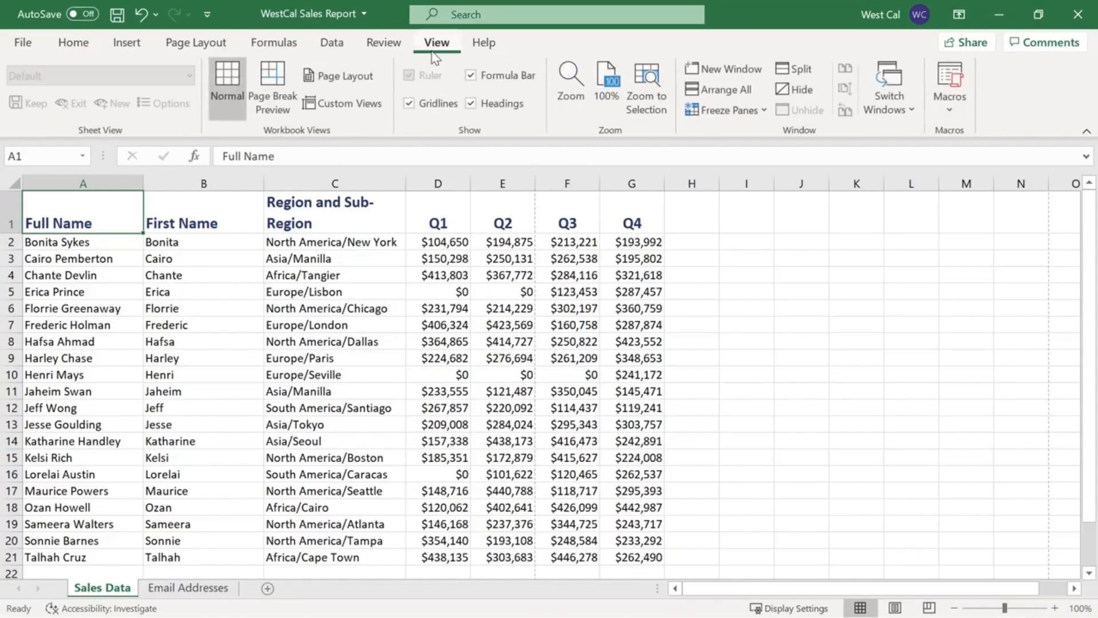
{"action": "left_click", "coordinate": [582, 87]}
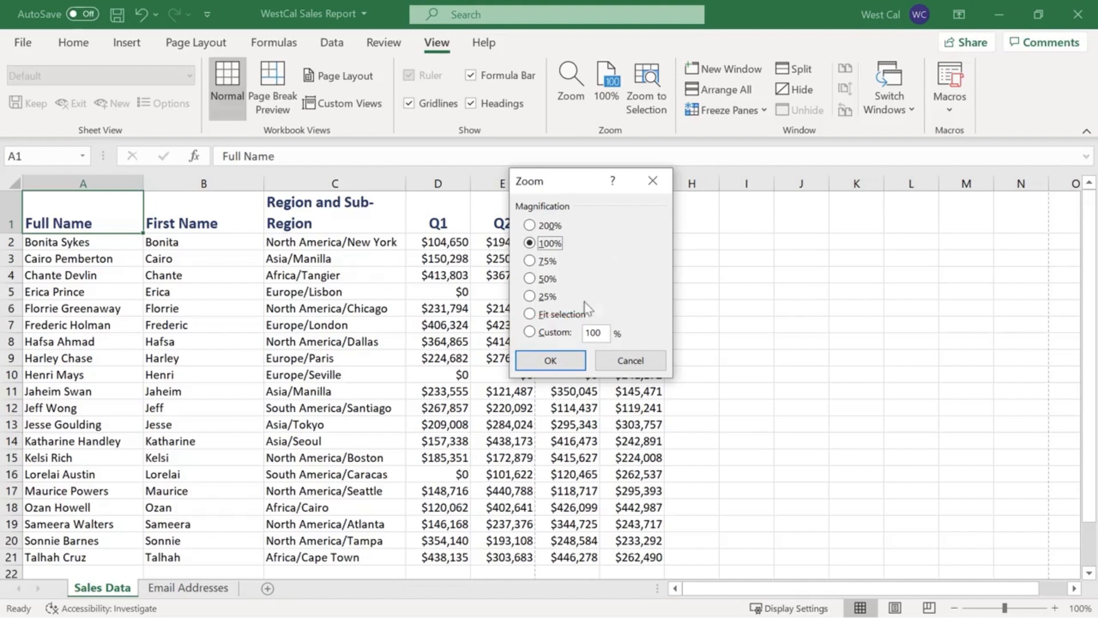
{"action": "left_click", "coordinate": [571, 359]}
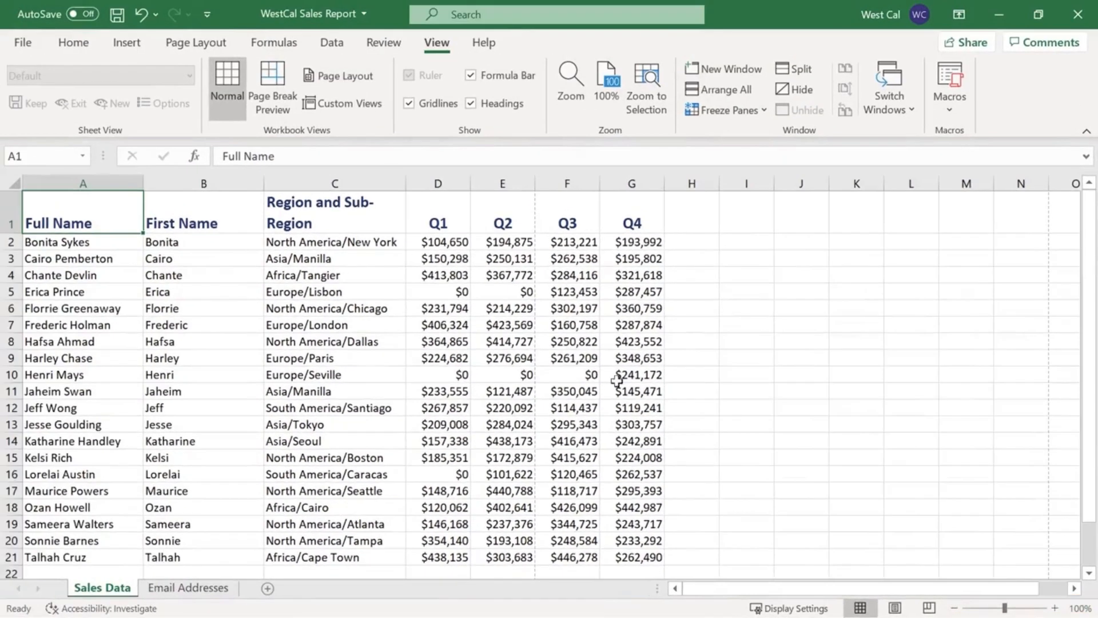
{"action": "mouse_move", "coordinate": [1005, 609]}
{"action": "left_mouse_down"}
{"action": "mouse_move", "coordinate": [1025, 608]}
{"action": "mouse_move", "coordinate": [1006, 609]}
{"action": "left_mouse_up"}
{"action": "left_click", "coordinate": [989, 608]}
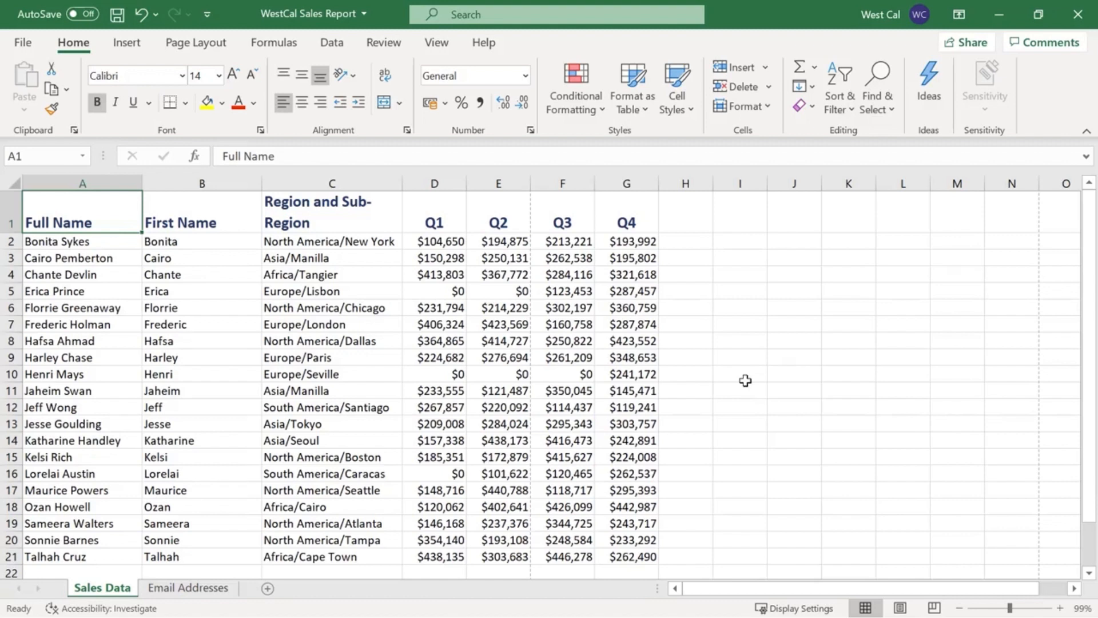
Insert a page break at cell C11 of the Sales Data sheet.
{"action": "left_click", "coordinate": [350, 393]}
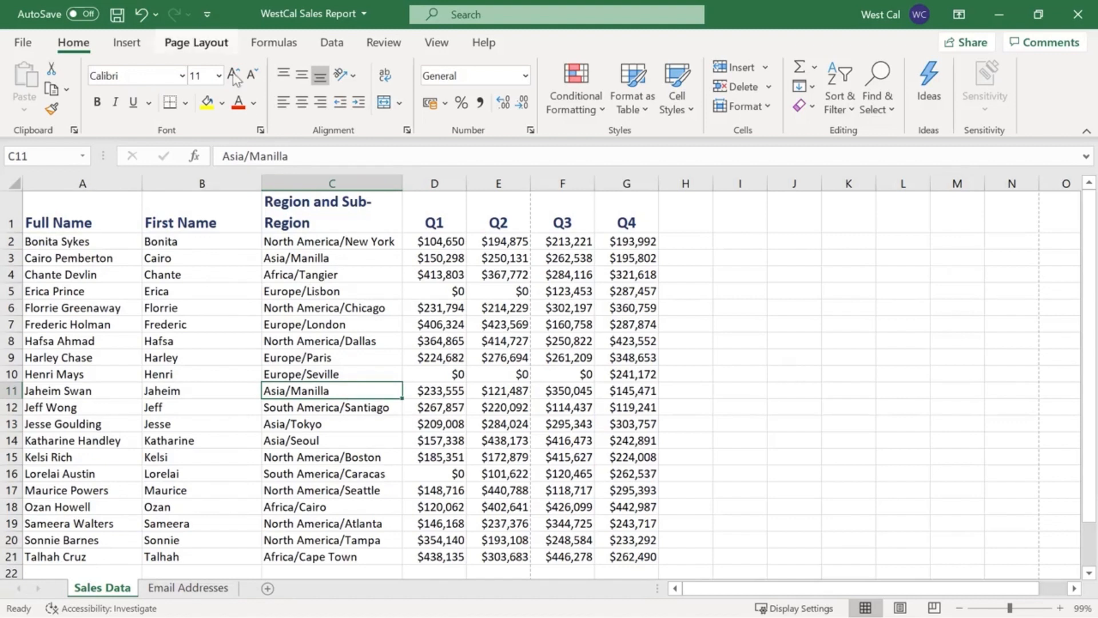
{"action": "left_click", "coordinate": [196, 43]}
{"action": "left_click", "coordinate": [307, 111]}
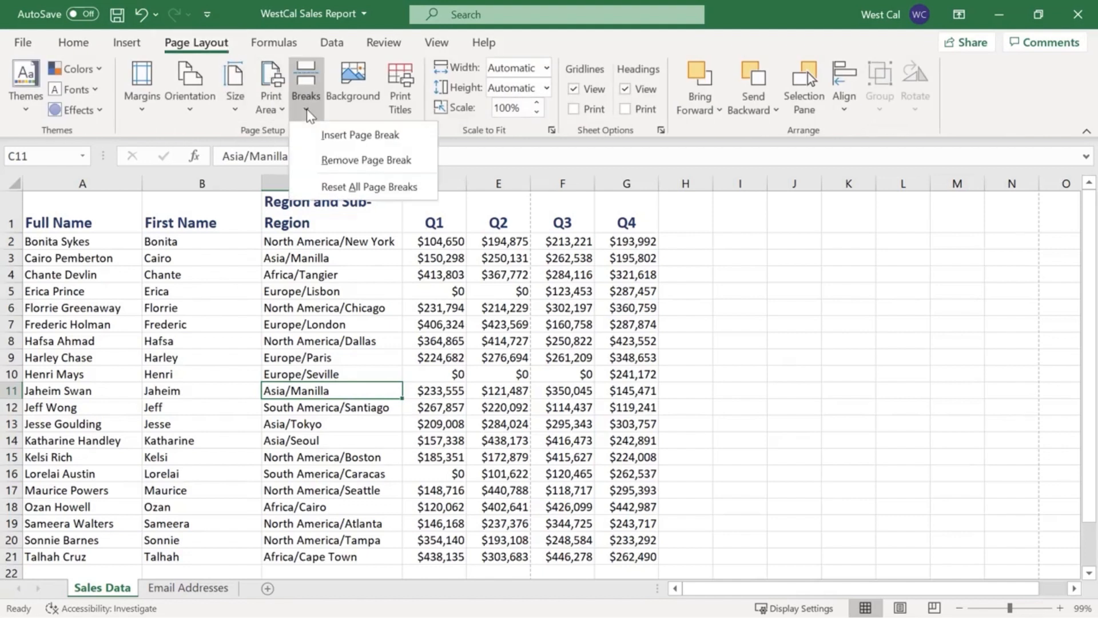
{"action": "key", "text": "Down"}
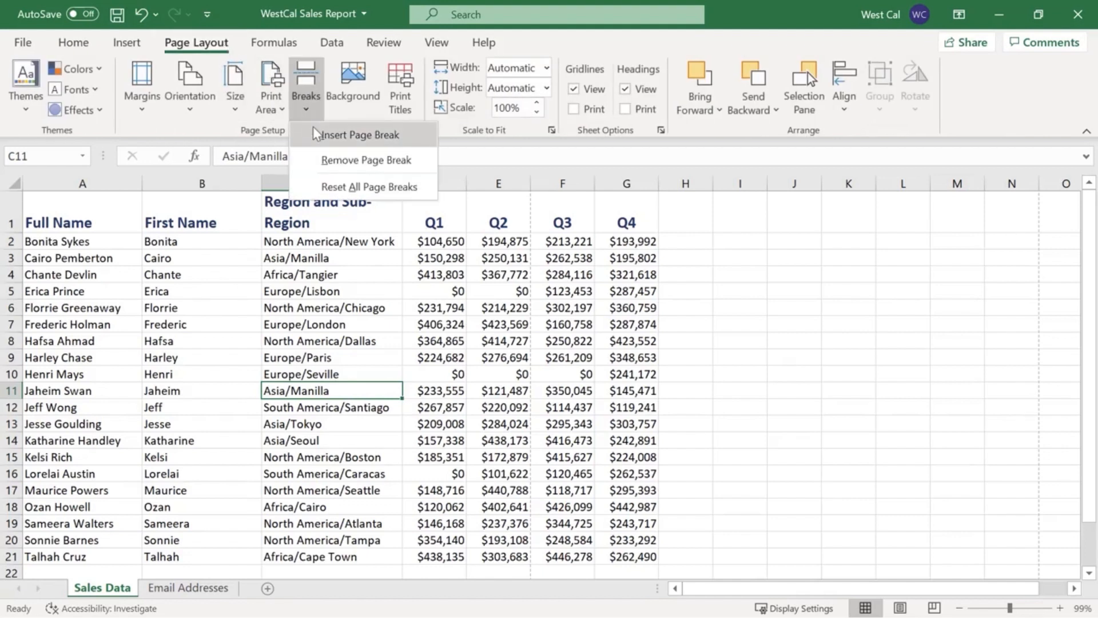
{"action": "left_click", "coordinate": [317, 135]}
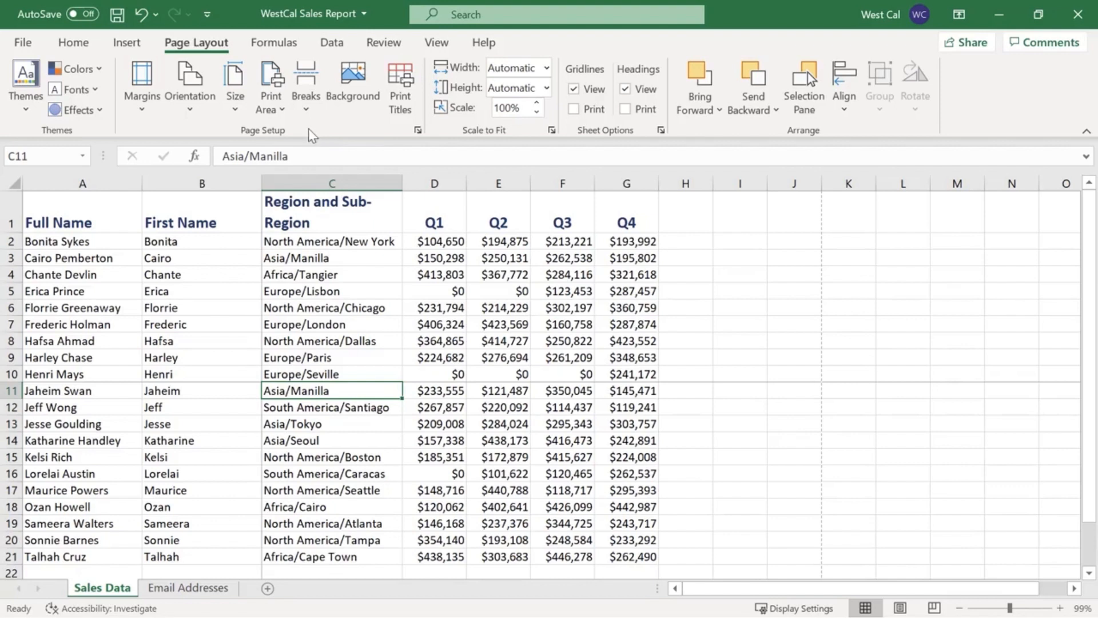
Remove the page break at cell C11 and view the option to reset all page breaks.
{"action": "left_click", "coordinate": [307, 109]}
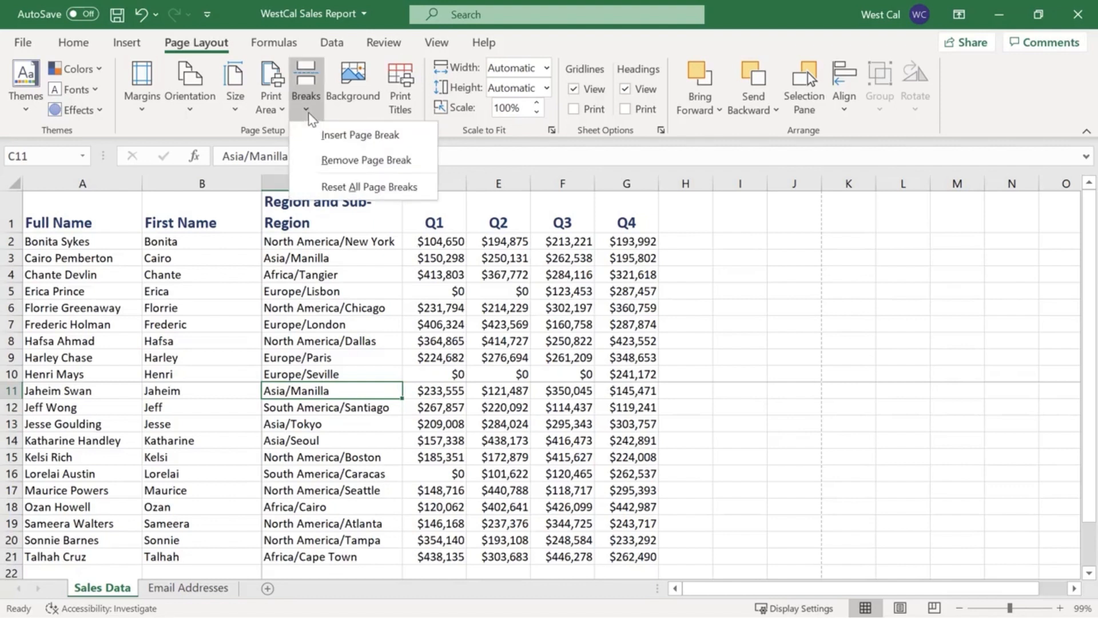
{"action": "left_click", "coordinate": [318, 162]}
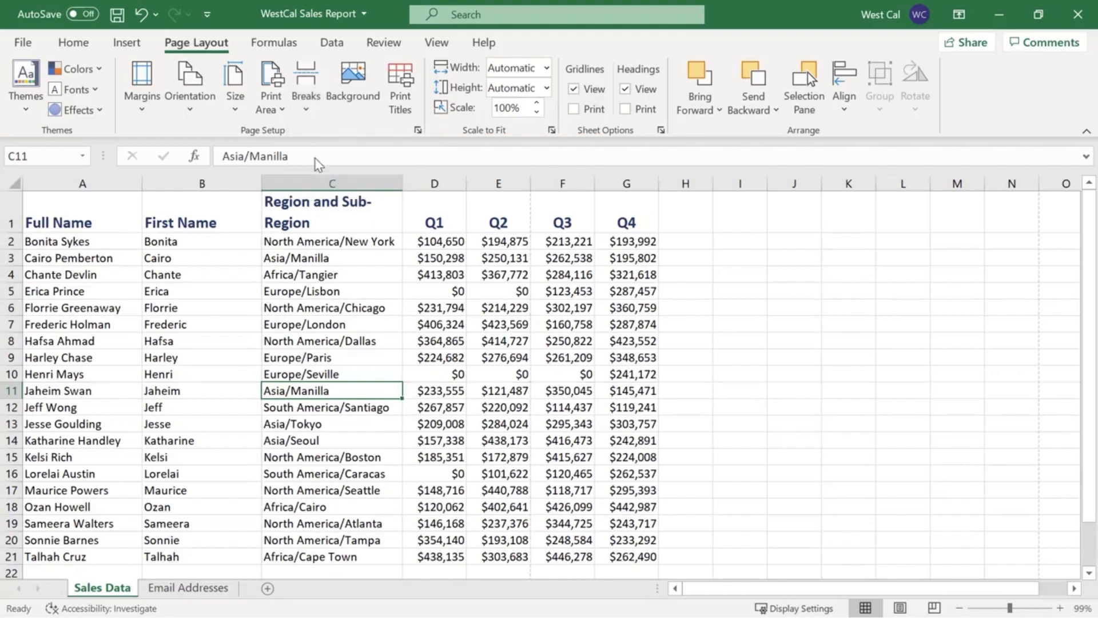
{"action": "left_click", "coordinate": [310, 120]}
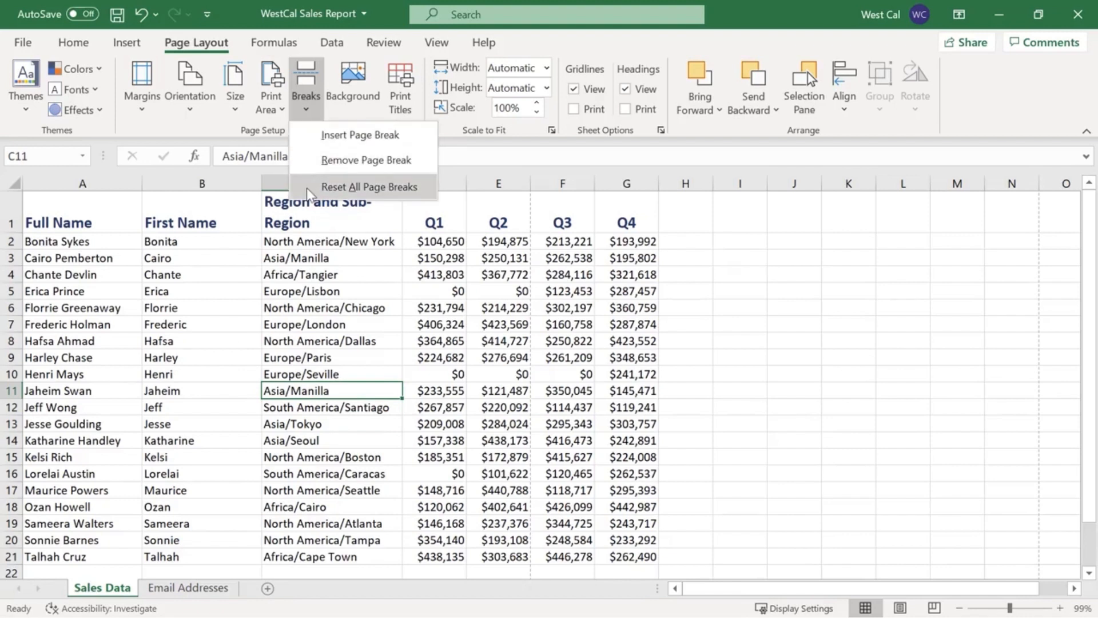
{"action": "left_click", "coordinate": [237, 168]}
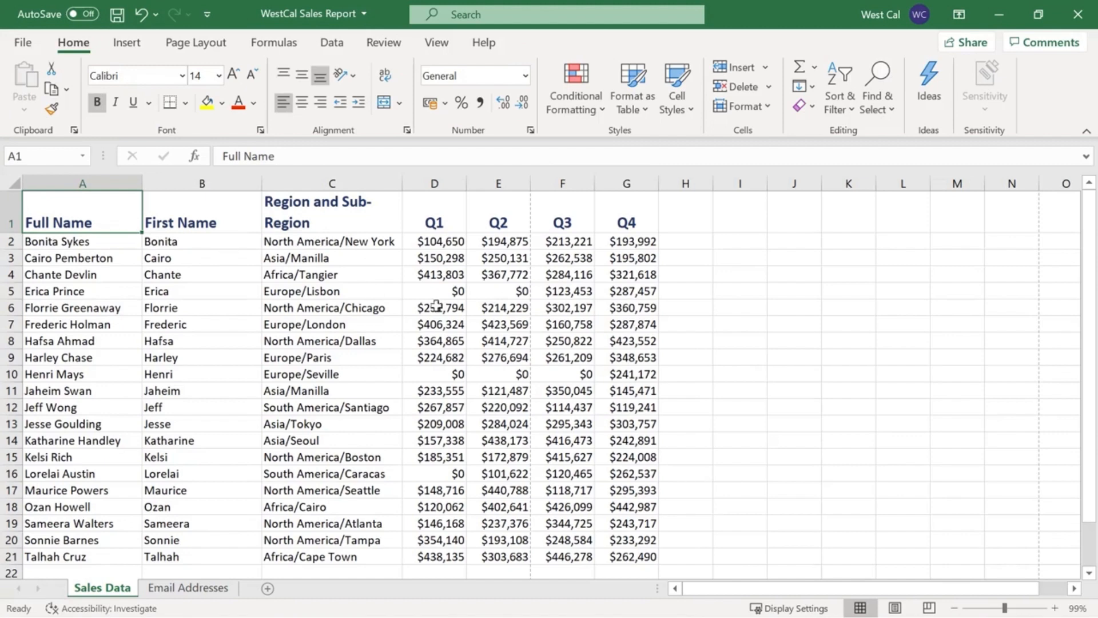
Set the range A1:G9 of the Sales Data sheet as the print area.
{"action": "left_click", "coordinate": [623, 356], "text": "shift"}
{"action": "left_click", "coordinate": [197, 43]}
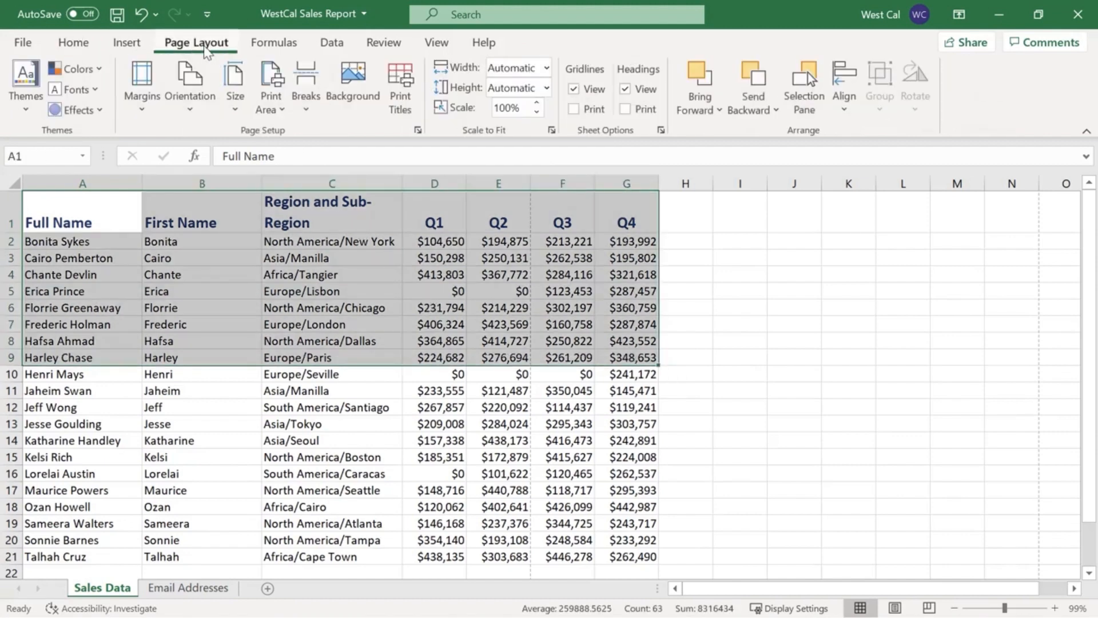
{"action": "left_click", "coordinate": [284, 113]}
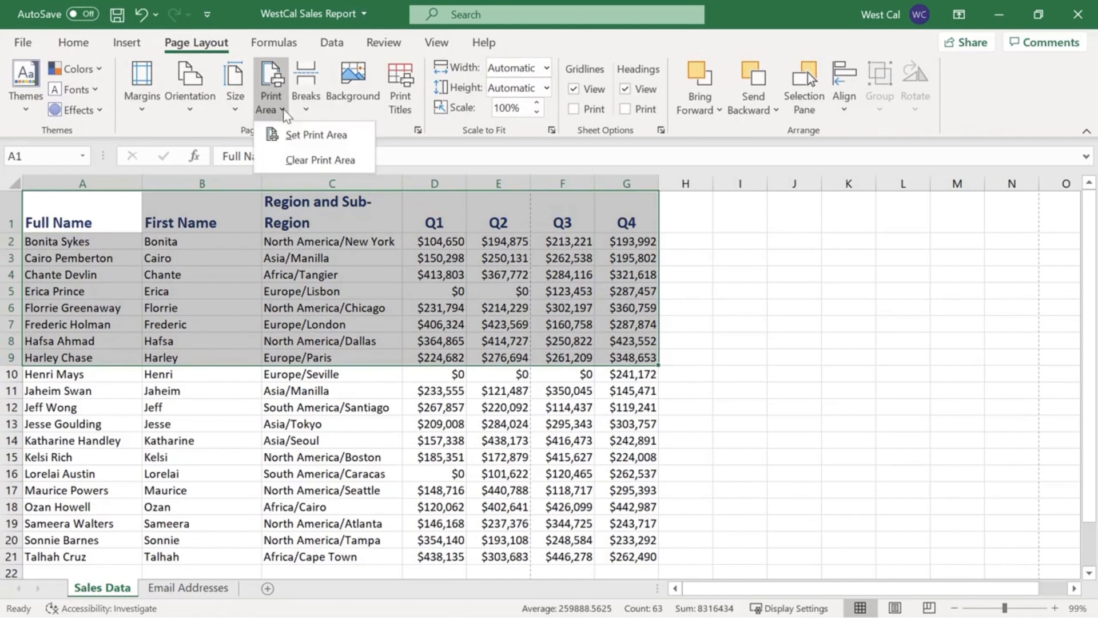
{"action": "left_click", "coordinate": [296, 141]}
{"action": "left_click", "coordinate": [731, 256]}
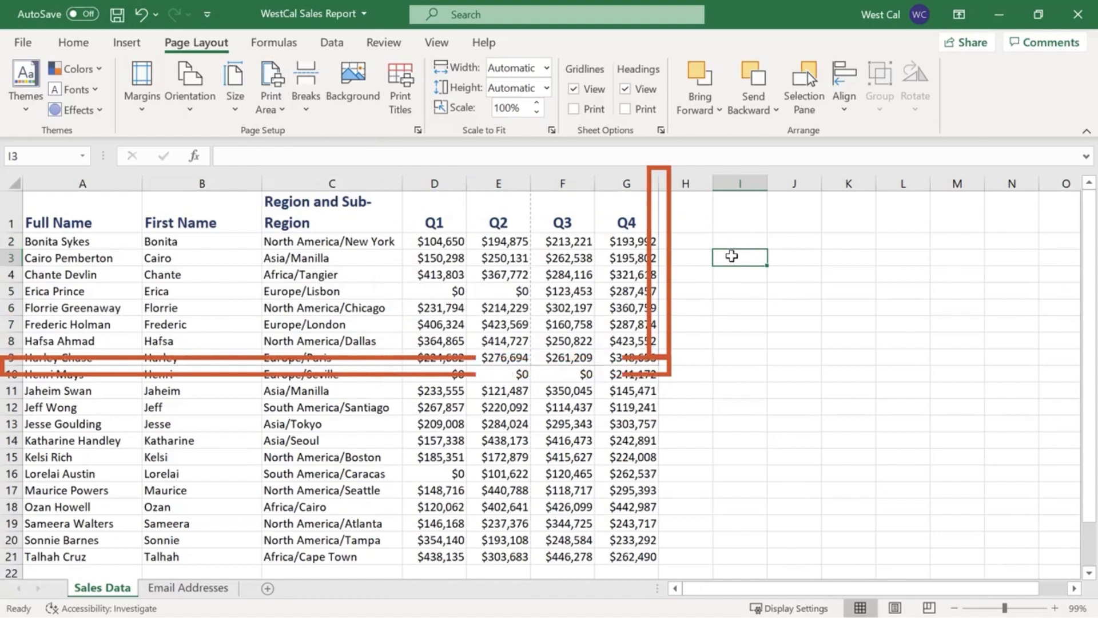
Select the range A1:G9 and clear the sheet's print area.
{"action": "left_click", "coordinate": [646, 357]}
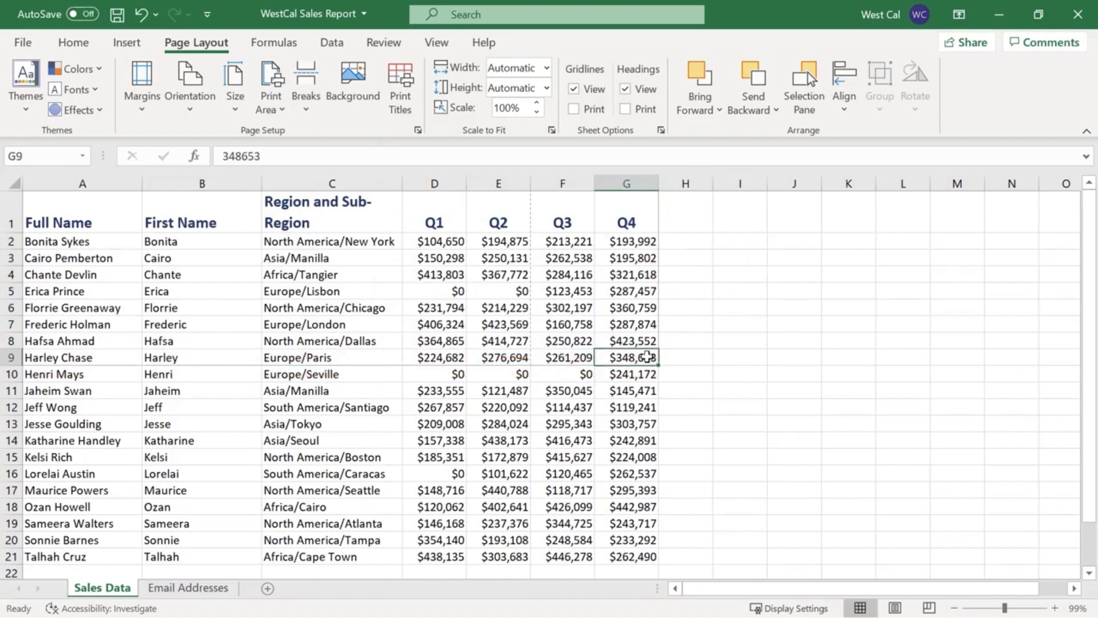
{"action": "left_click", "coordinate": [123, 207], "text": "shift"}
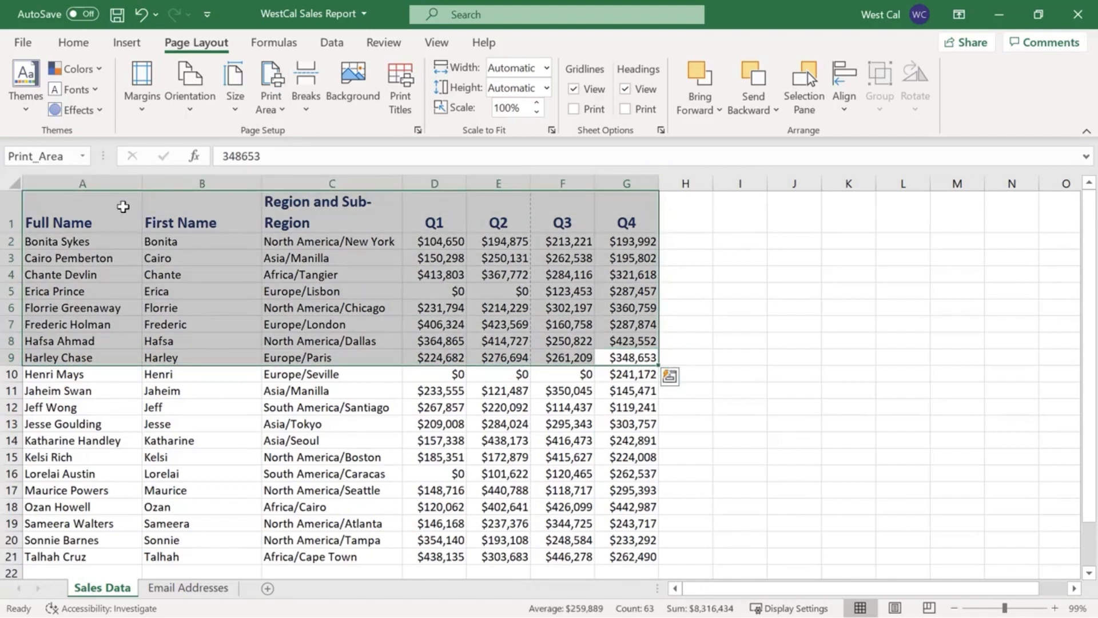
{"action": "left_click", "coordinate": [283, 111]}
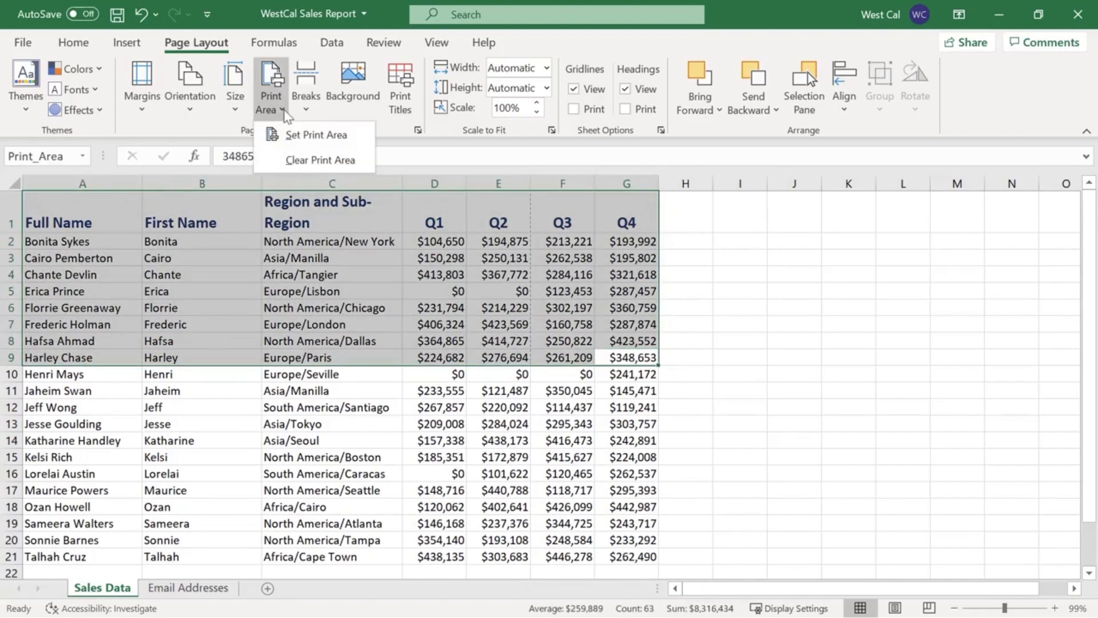
{"action": "left_click", "coordinate": [320, 160]}
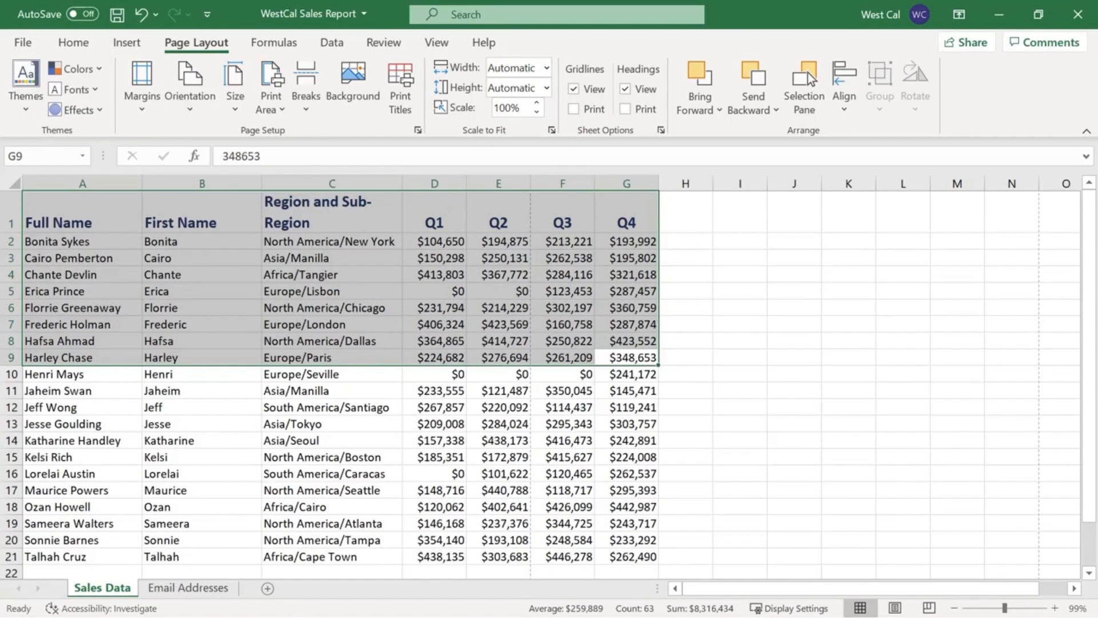
View the print titles settings in Page Setup and accept them as they are.
{"action": "left_click", "coordinate": [401, 102]}
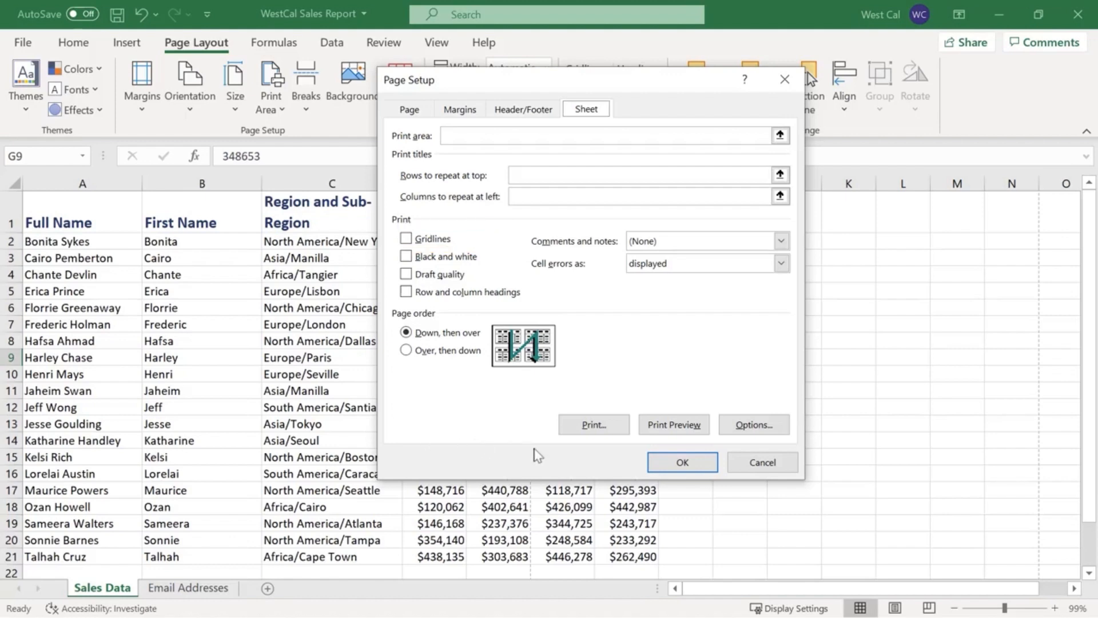
{"action": "left_click", "coordinate": [664, 466]}
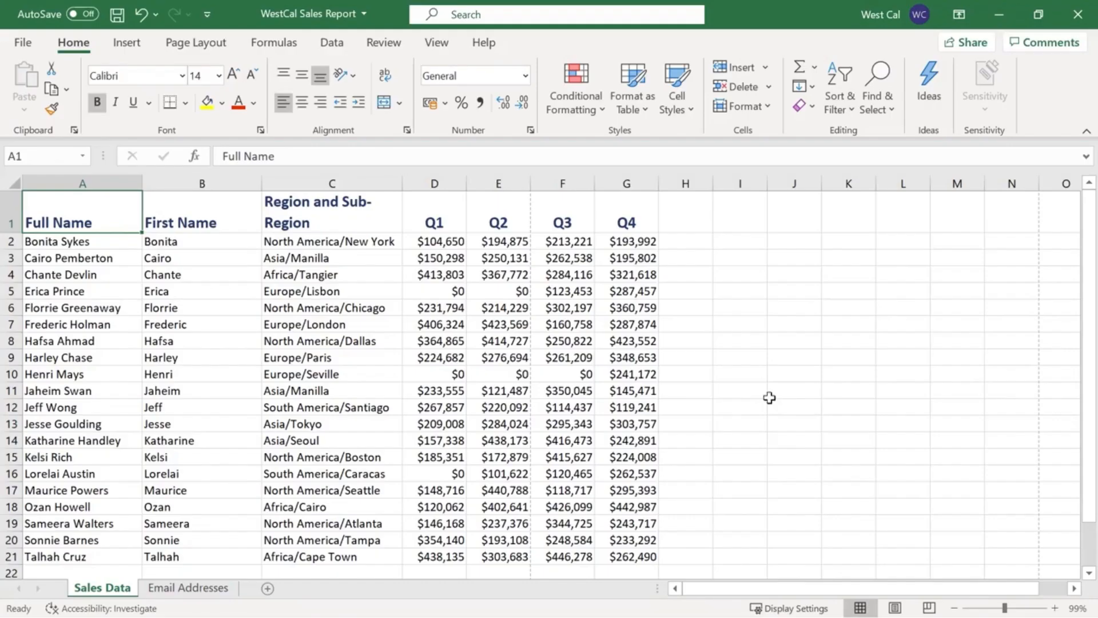
View the page-count choices for scaling the printout's width and height to fit.
{"action": "left_click", "coordinate": [208, 49]}
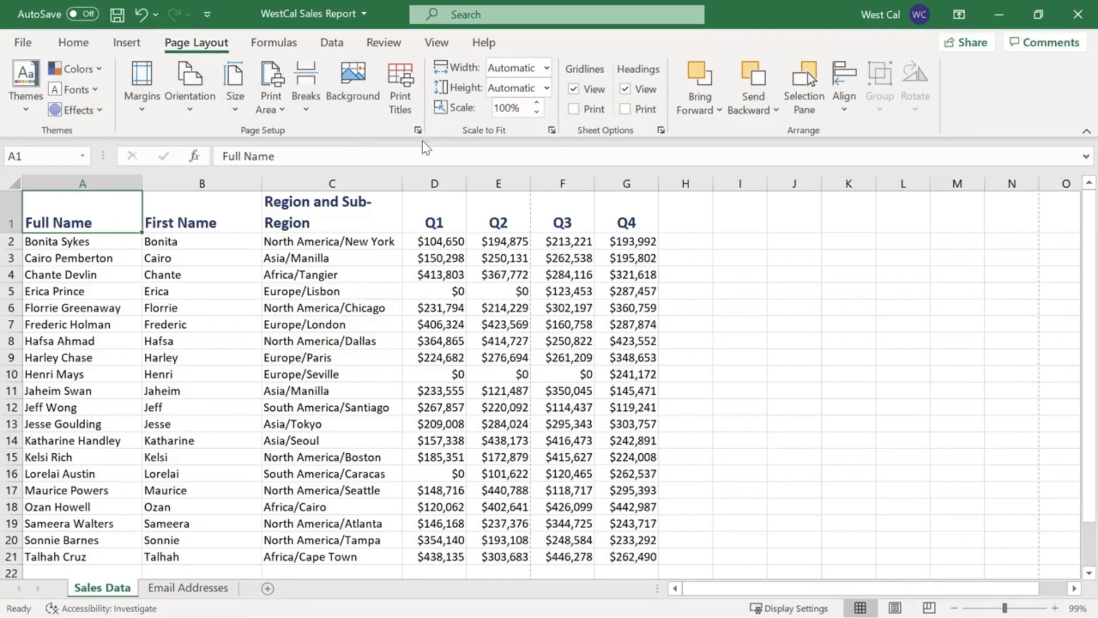
{"action": "left_click", "coordinate": [546, 69]}
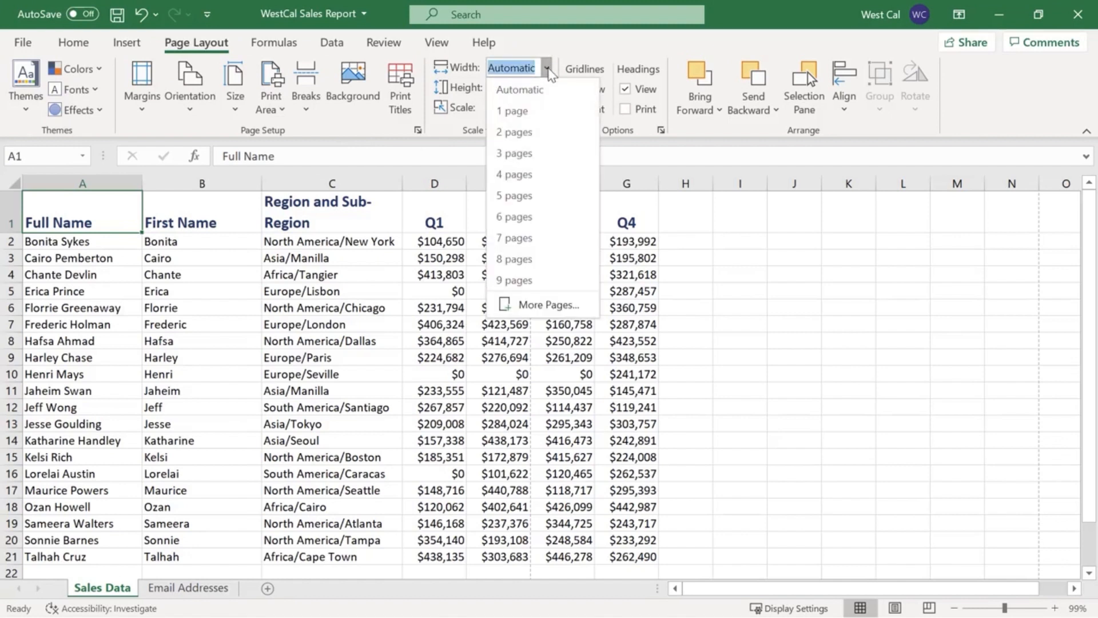
{"action": "left_click", "coordinate": [548, 68]}
{"action": "left_click", "coordinate": [547, 88]}
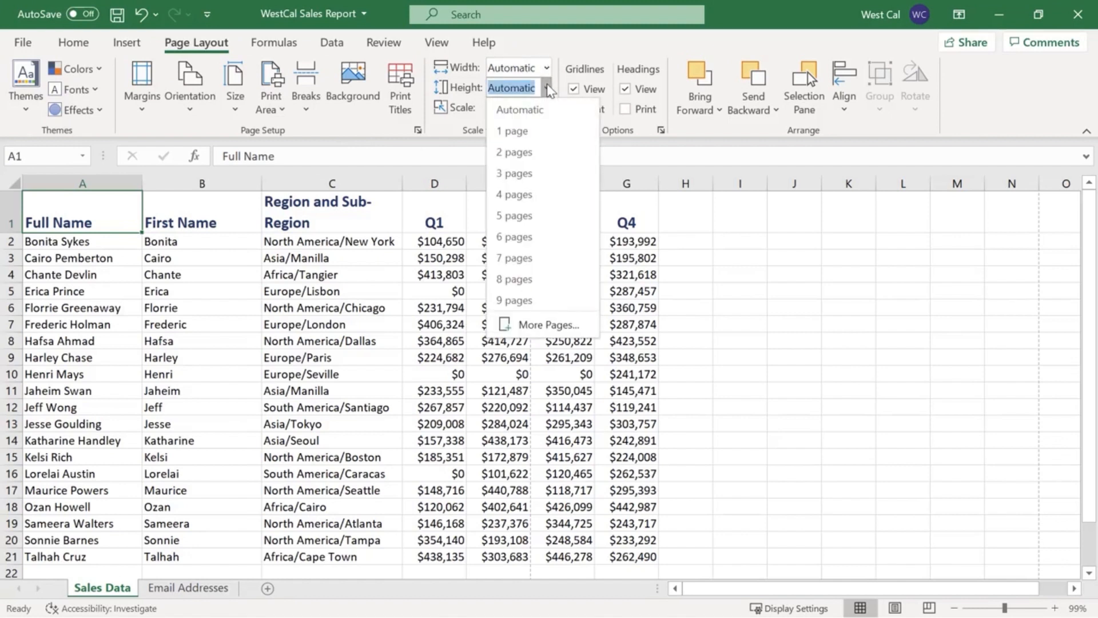
{"action": "left_click", "coordinate": [548, 88]}
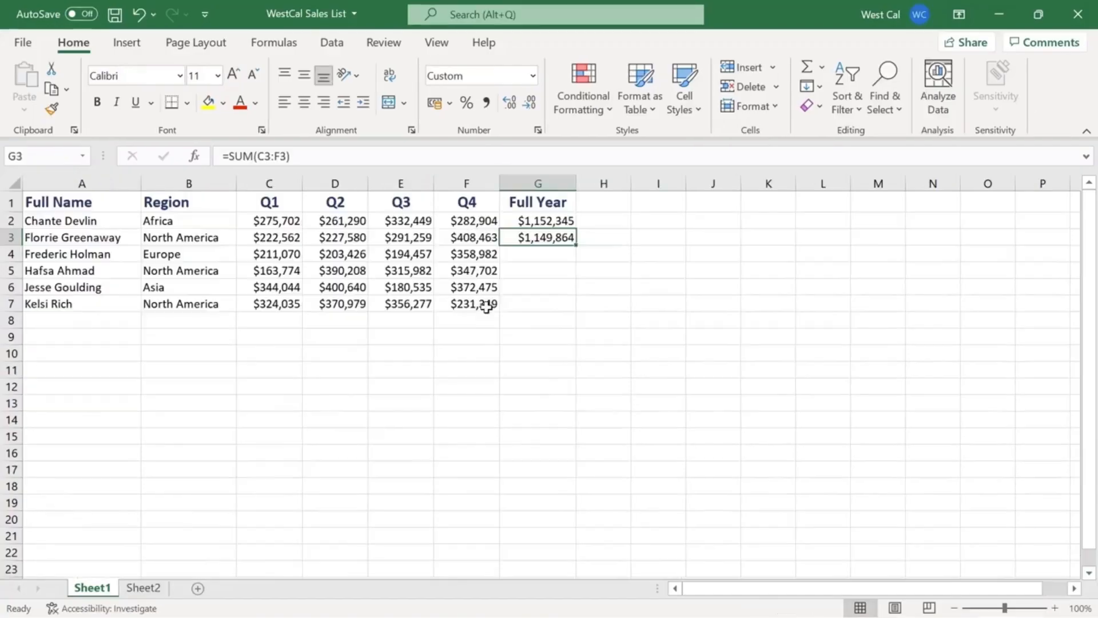
Move the range A7:F7 on Sheet1 of WestCal Sales List down to row 12.
{"action": "left_click", "coordinate": [483, 306]}
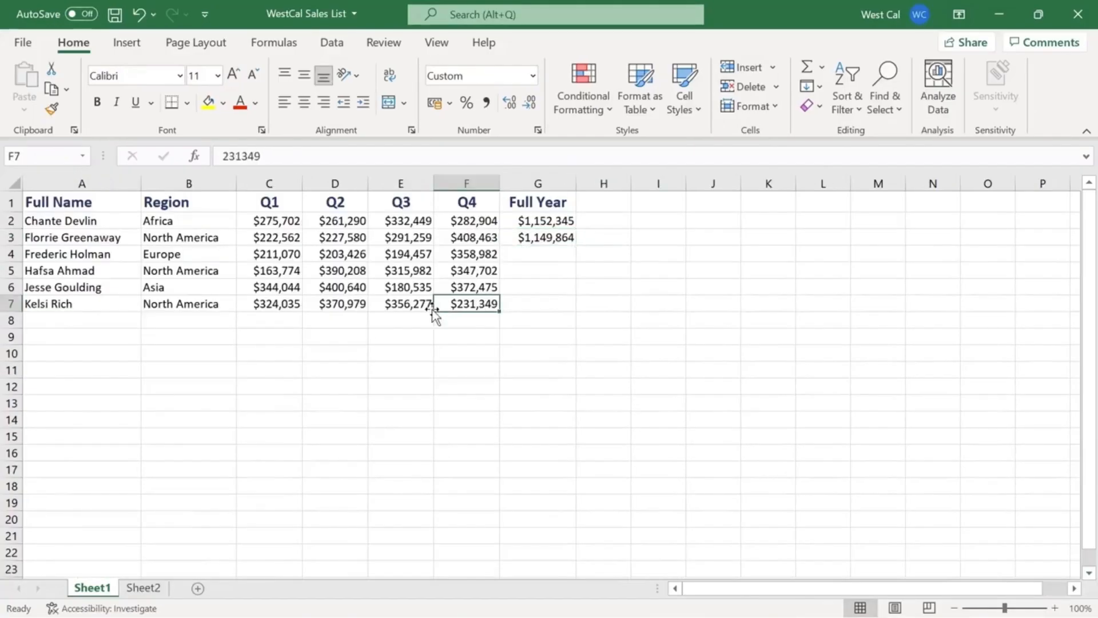
{"action": "left_click", "coordinate": [109, 305], "text": "shift"}
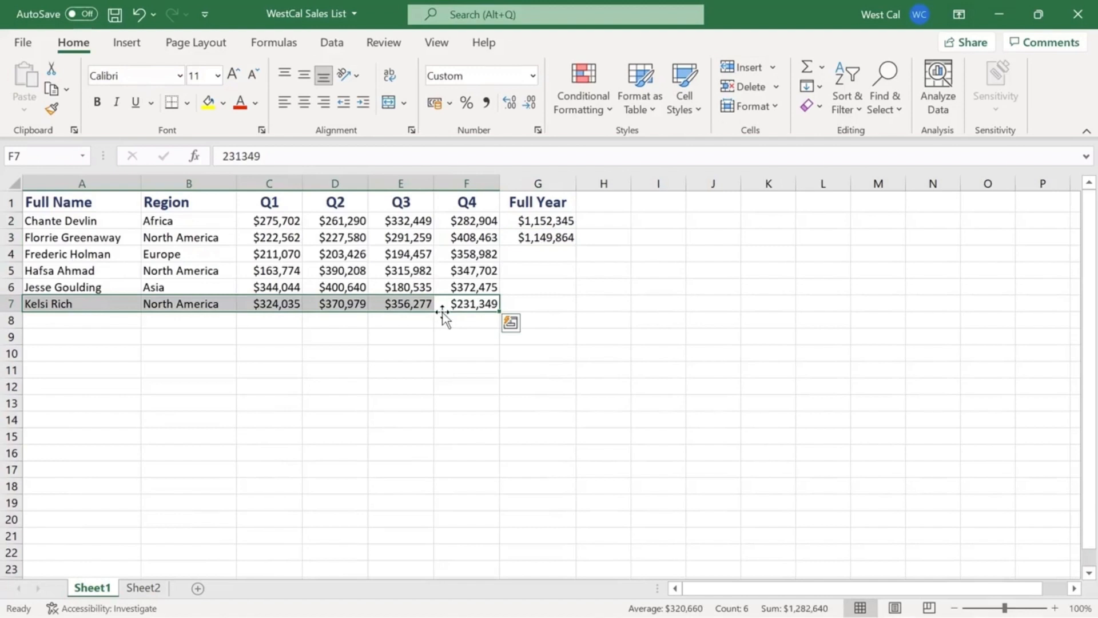
{"action": "left_click_drag", "start_coordinate": [444, 312], "coordinate": [447, 381]}
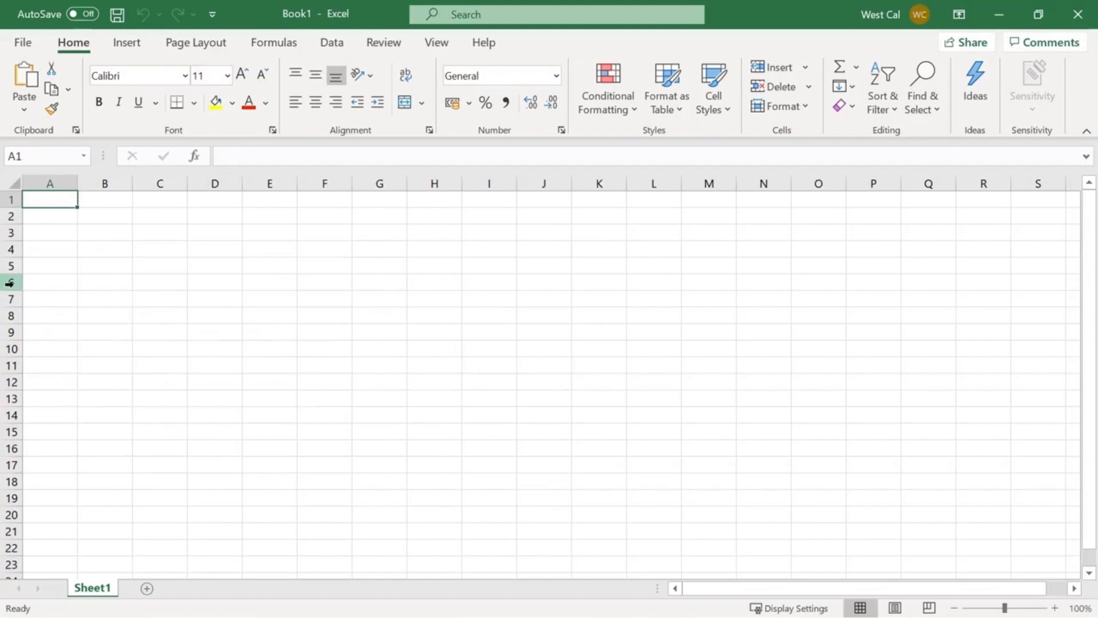
Select row 6 and then column D in the blank workbook.
{"action": "left_click", "coordinate": [10, 282]}
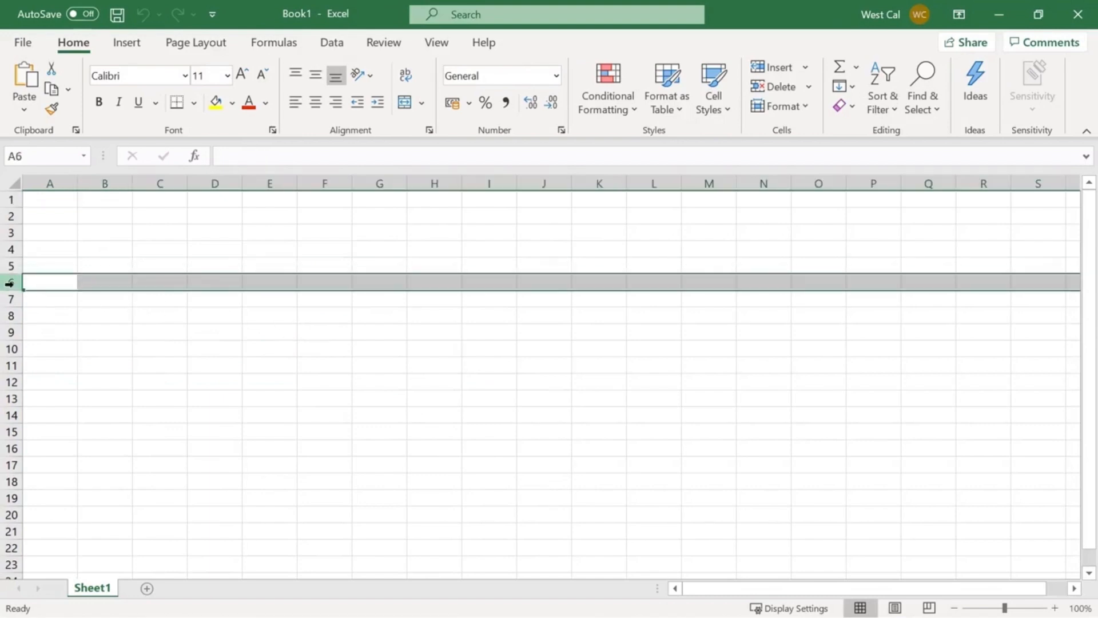
{"action": "left_click", "coordinate": [226, 182], "text": "ctrl"}
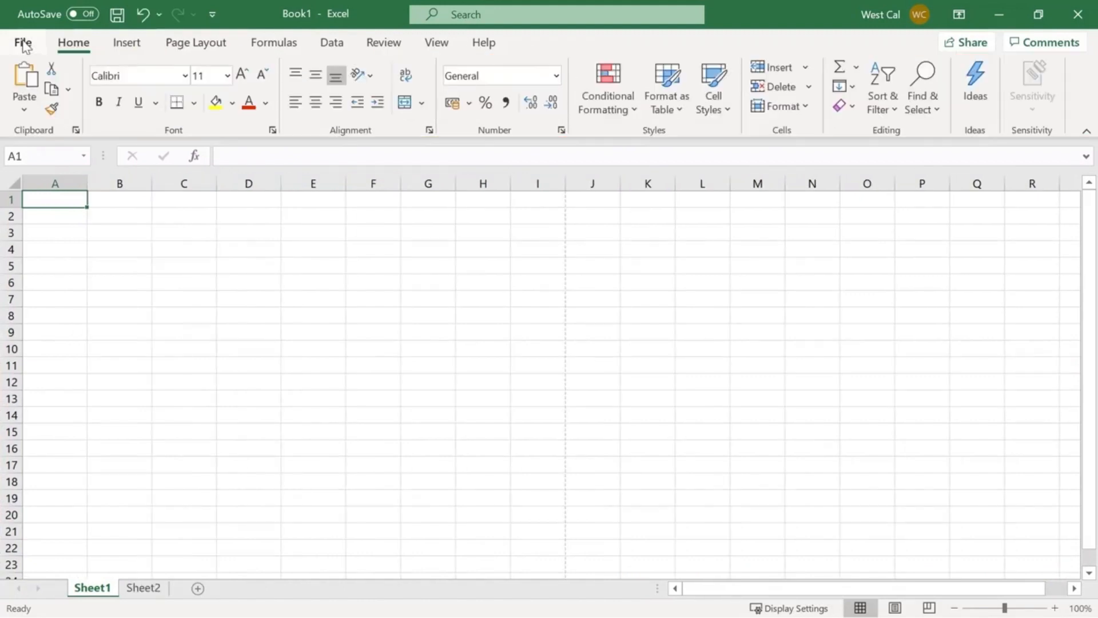
Start saving the workbook with Save As and choose This PC as the location.
{"action": "left_click", "coordinate": [23, 42]}
{"action": "left_click", "coordinate": [96, 276]}
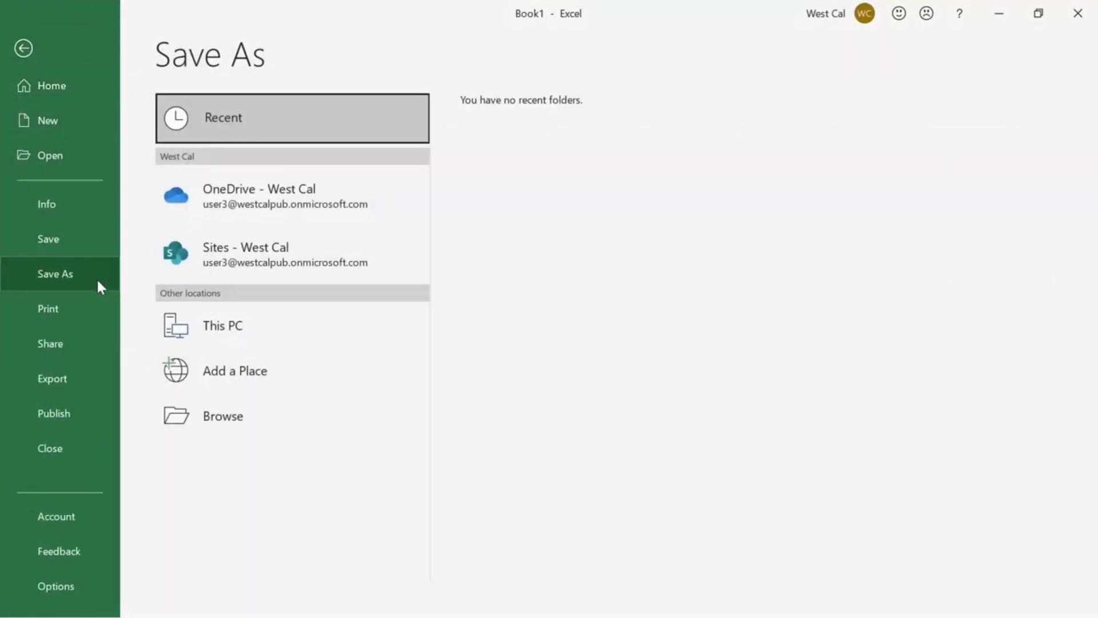
{"action": "left_click", "coordinate": [246, 325]}
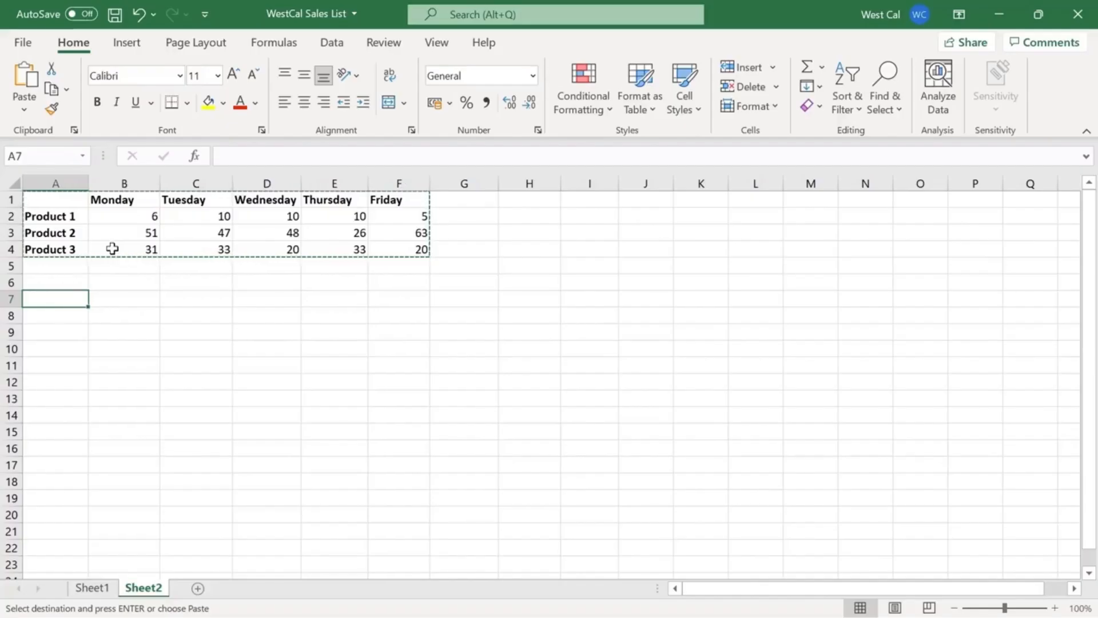
Paste the copied product table A1:F4 transposed at cell A7 on Sheet2.
{"action": "left_click", "coordinate": [24, 109]}
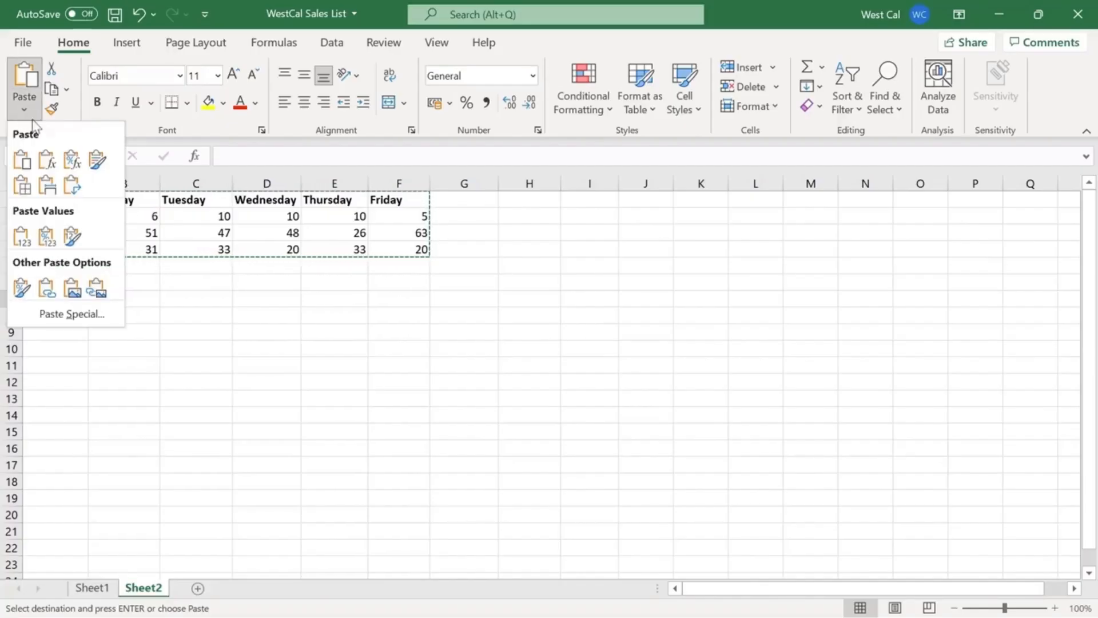
{"action": "left_click", "coordinate": [71, 187]}
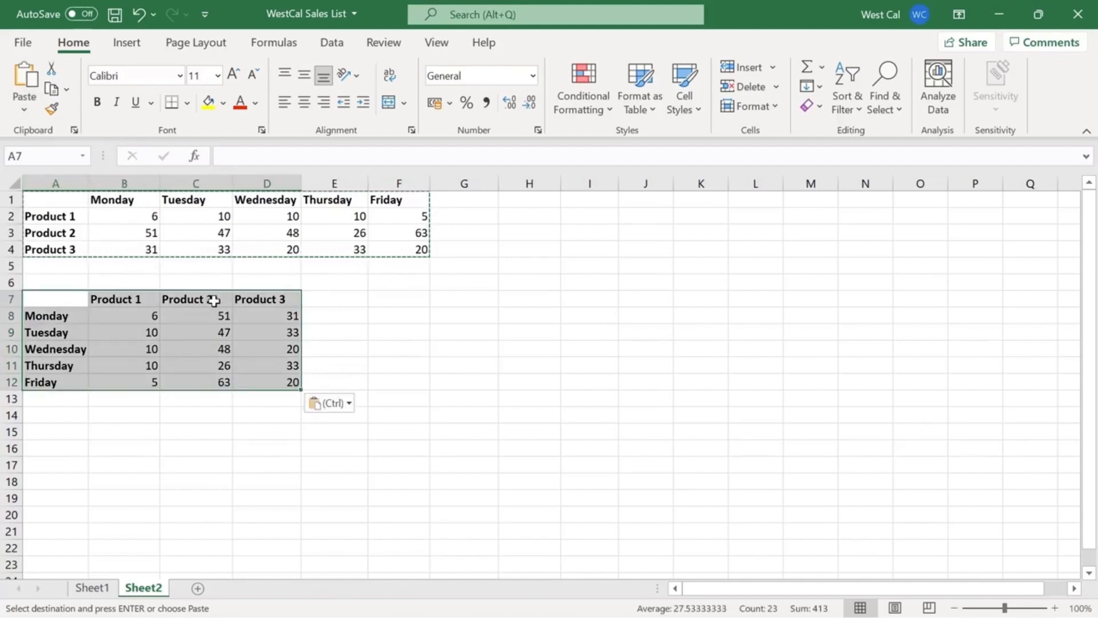
{"action": "left_click", "coordinate": [393, 361]}
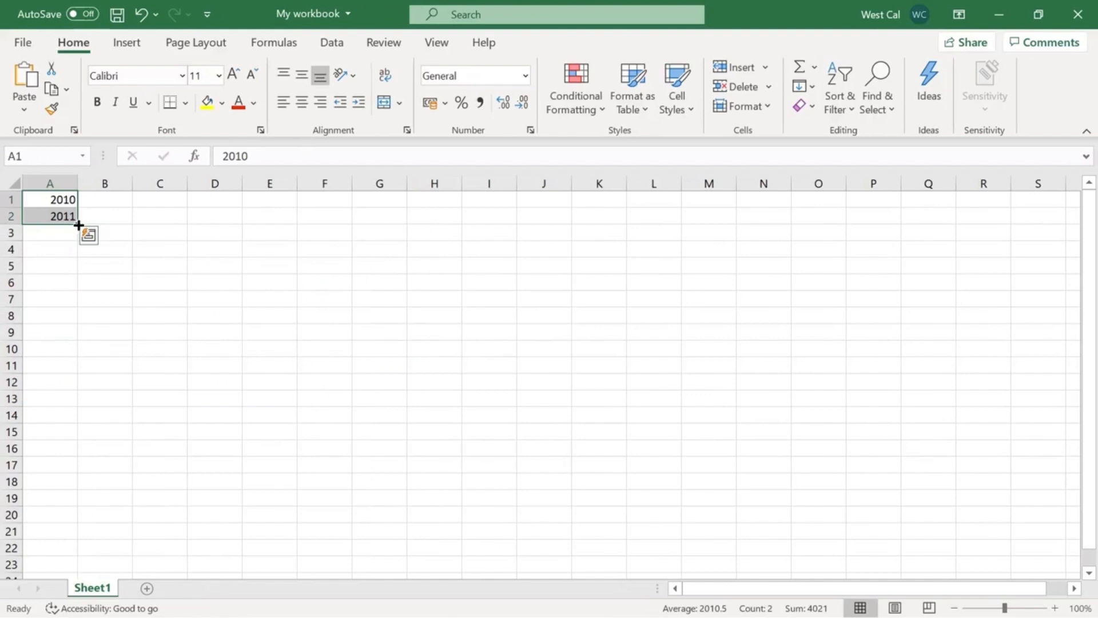
Extend the year series 2010, 2011 from A1:A2 down column A with AutoFill.
{"action": "left_click_drag", "start_coordinate": [78, 225], "coordinate": [76, 378]}
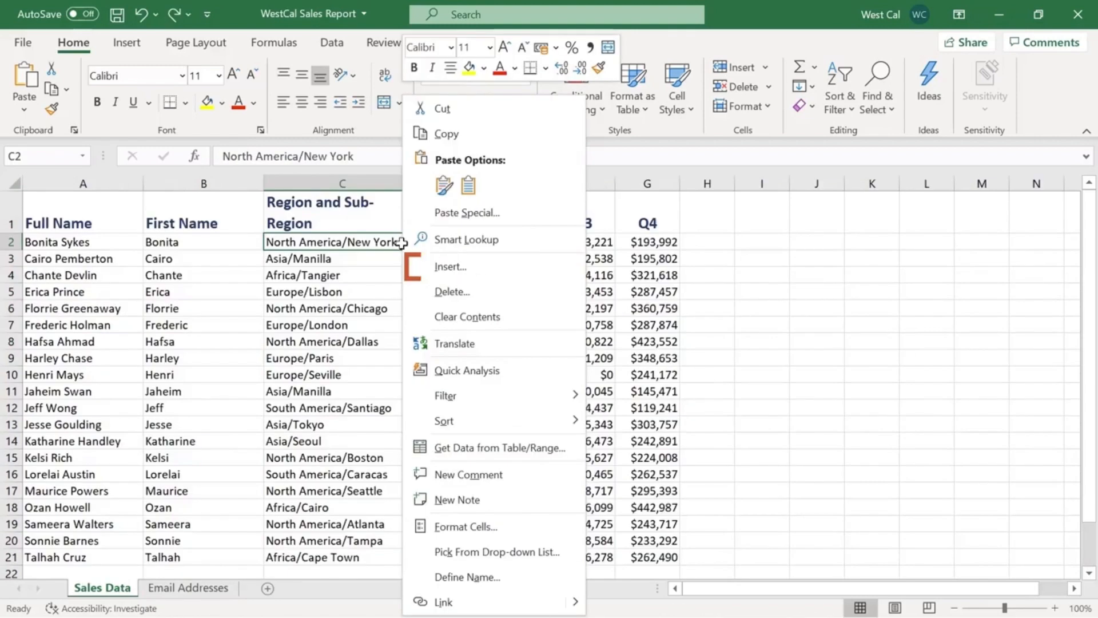
Open the cell insertion options for C2 on the Sales Data sheet.
{"action": "left_click", "coordinate": [405, 266]}
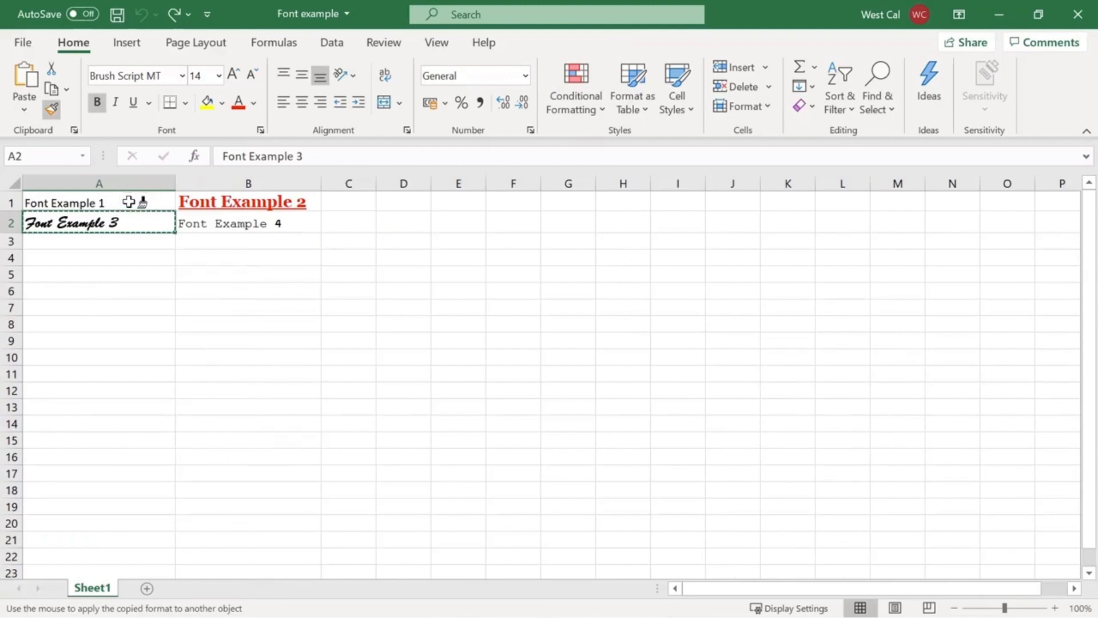
Apply the copied formatting of cell A2 to cell B1 with Format Painter.
{"action": "left_click", "coordinate": [186, 200]}
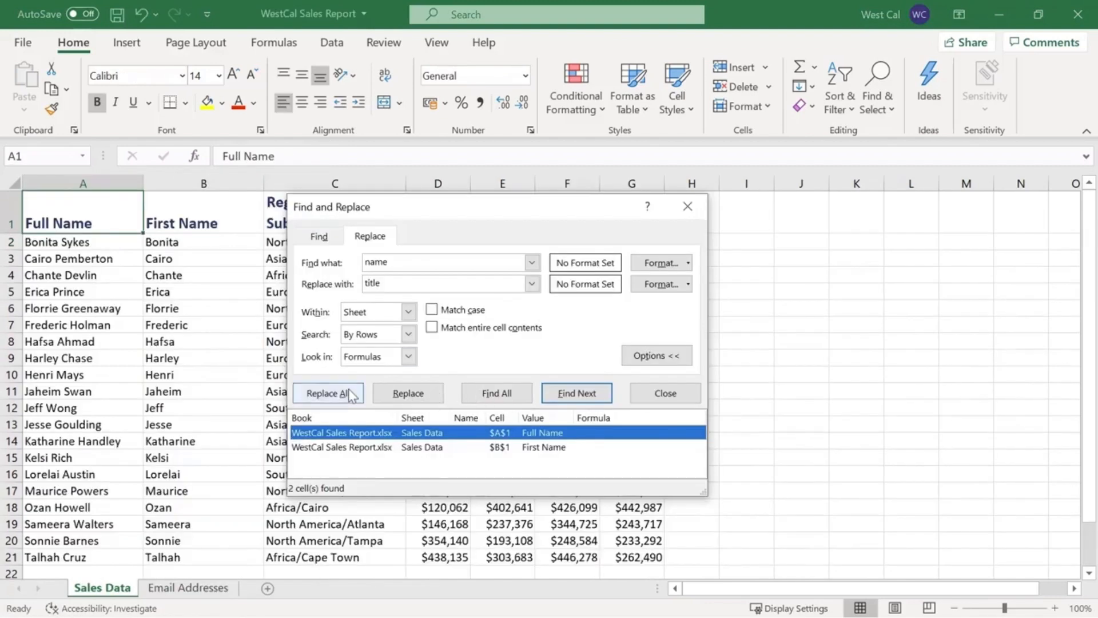
Replace all occurrences of "name" with "title" on the Sales Data sheet.
{"action": "left_click", "coordinate": [351, 396]}
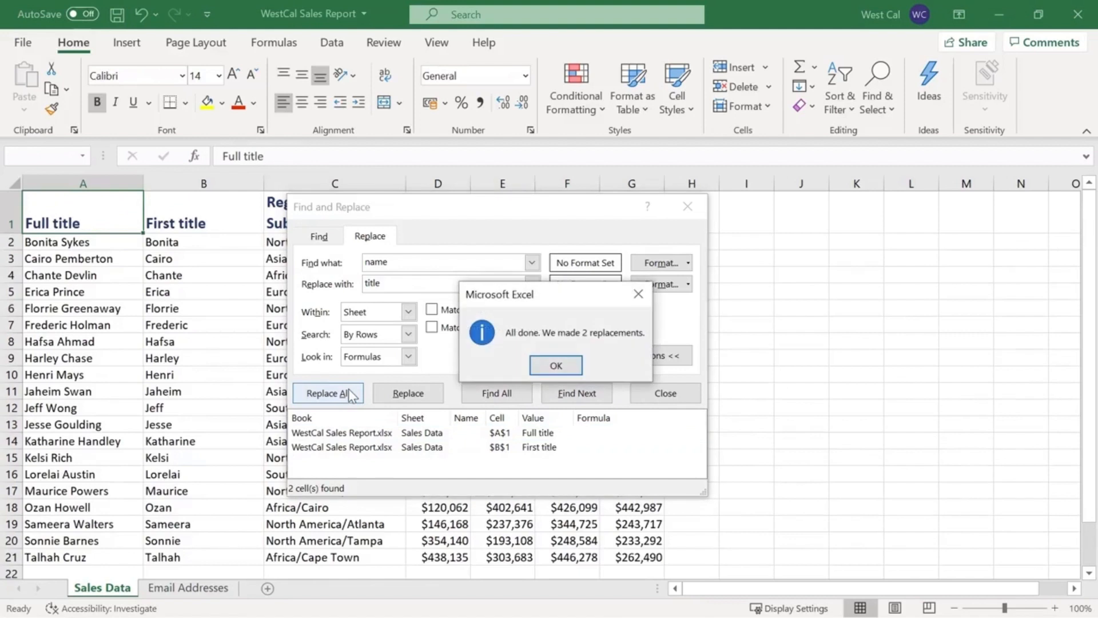